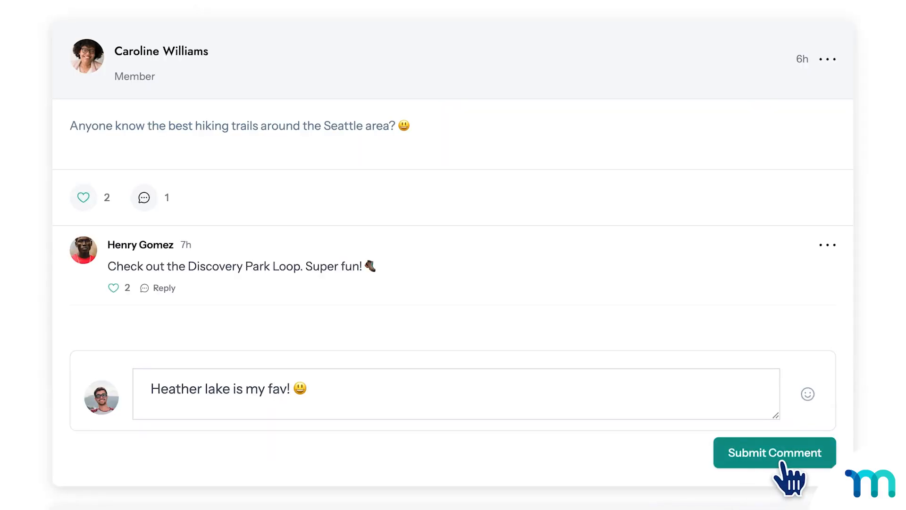
# Submit the comment "Heather lake is my fav! 😃" on the Seattle hiking trails post, and look through the comments on the campsite photo post.
pyautogui.click(781, 460)
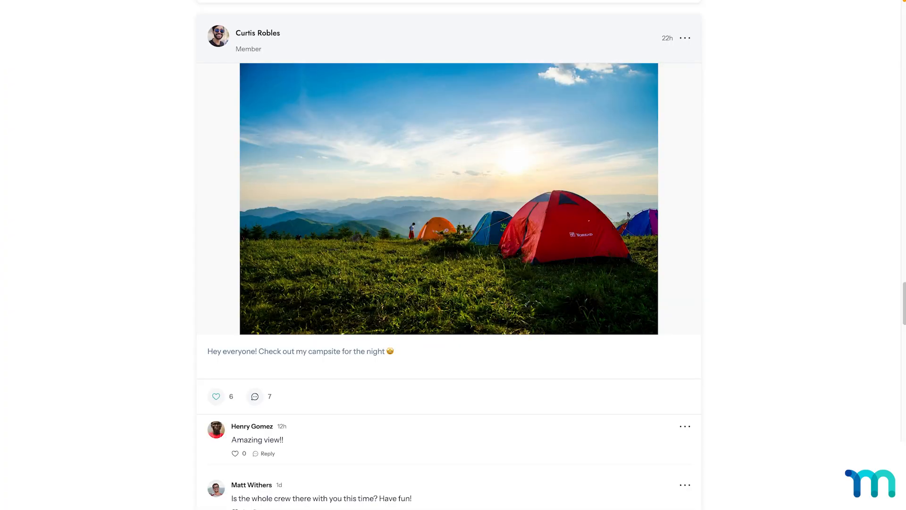
pyautogui.scroll(-5, 448, 255)
pyautogui.scroll(-4, 448, 255)
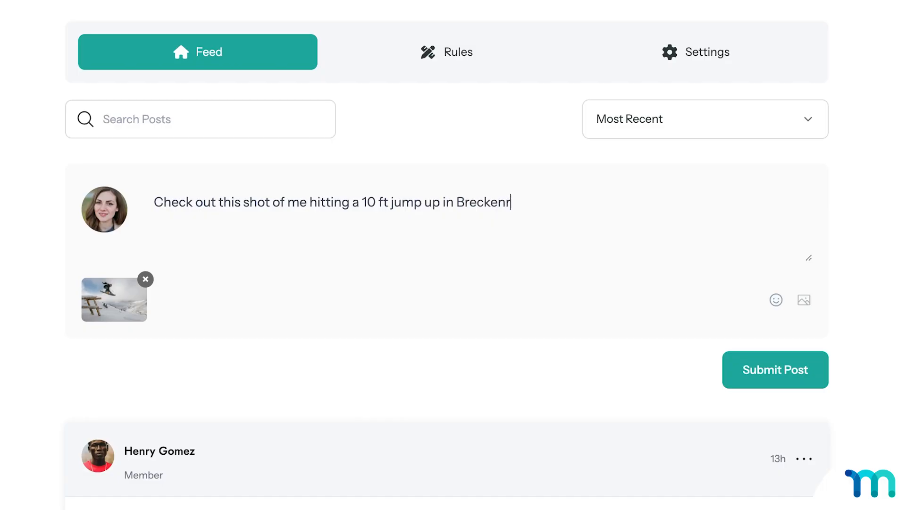
# Finish and publish the snowboarding photo post reading "Check out this shot of me hitting a 10 ft jump up in Breckenridge".
pyautogui.write('idge')
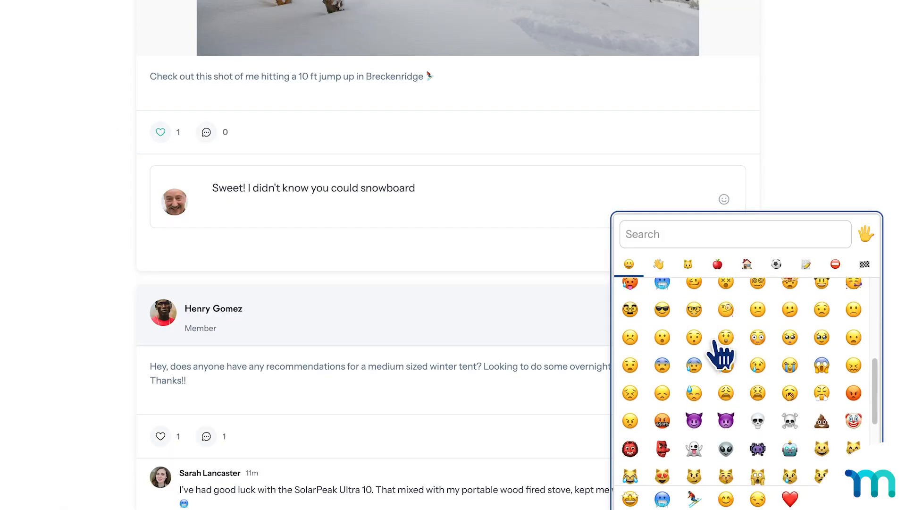
pyautogui.click(713, 293)
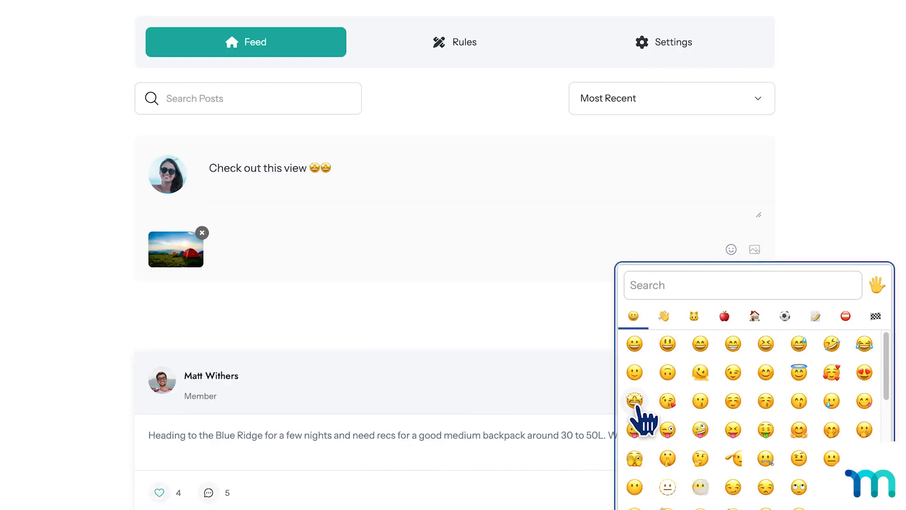
# Submit the comment "Sweet! I didn't know you could snowboard😮" and publish the campsite photo post "Check out this view 🤩🤩🤩".
pyautogui.click(637, 403)
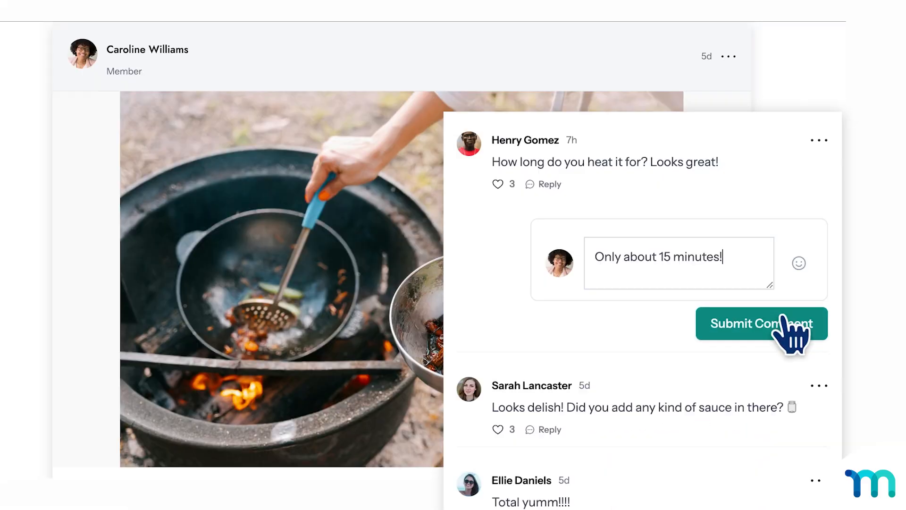
pyautogui.click(786, 319)
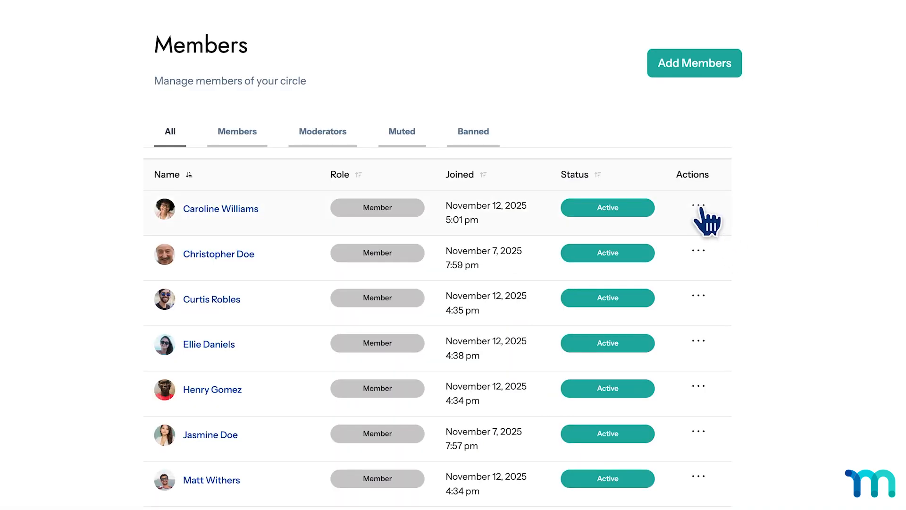
# Open the actions for the first member in the circle's member list, and confirm removing the comment.
pyautogui.click(699, 207)
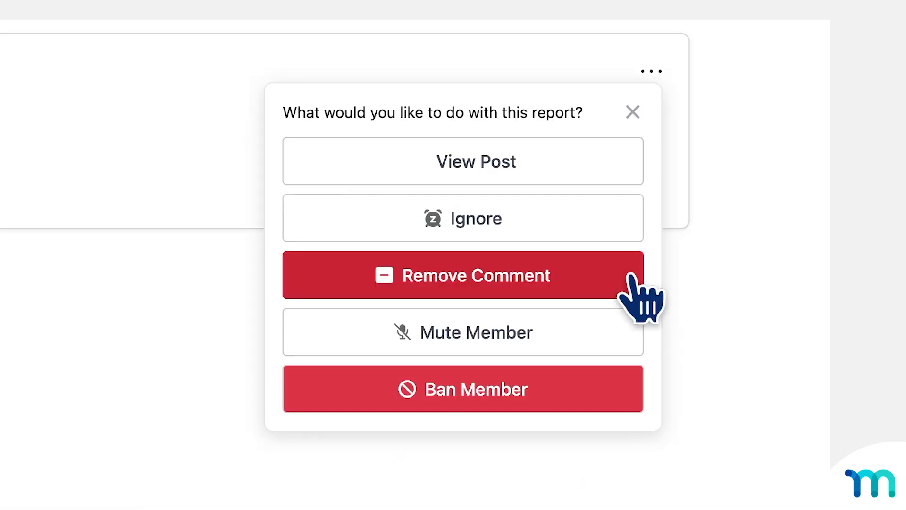
pyautogui.click(630, 275)
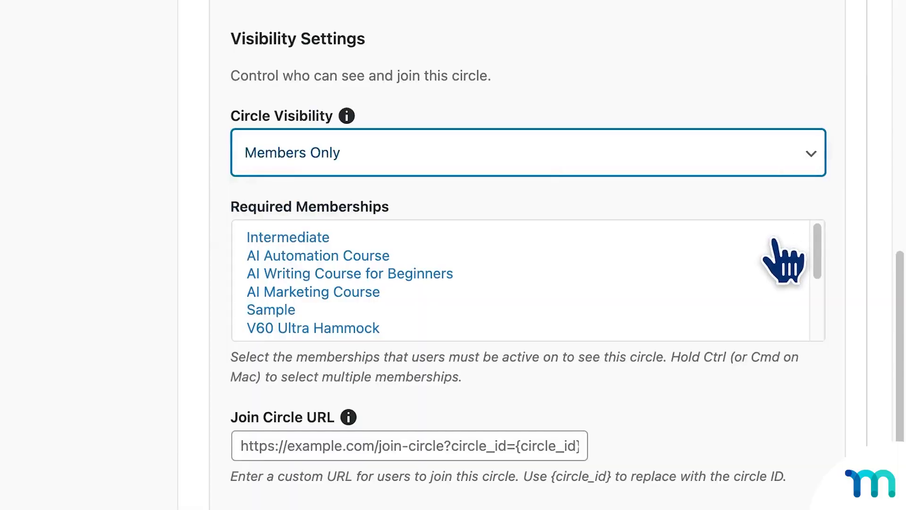
# Select Trailblazer as a required membership for the circle with Members Only visibility.
pyautogui.scroll(-5, 779, 263)
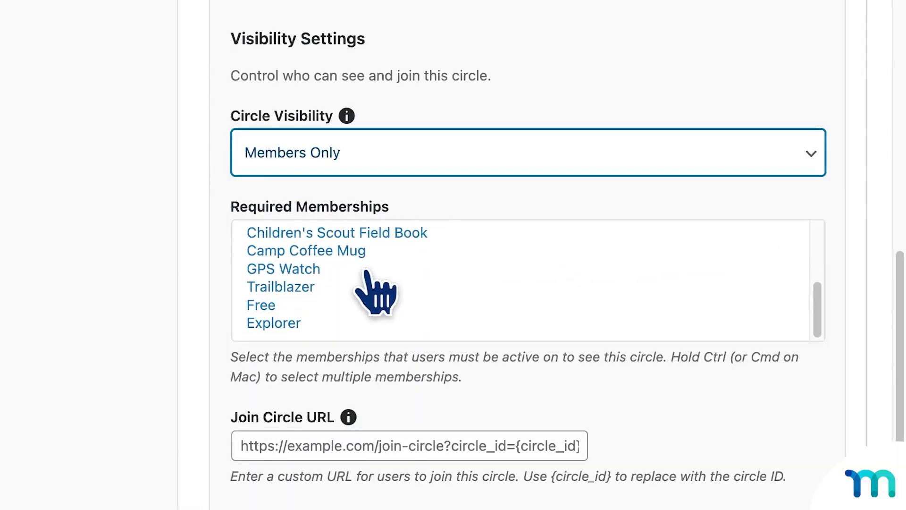
pyautogui.click(313, 288)
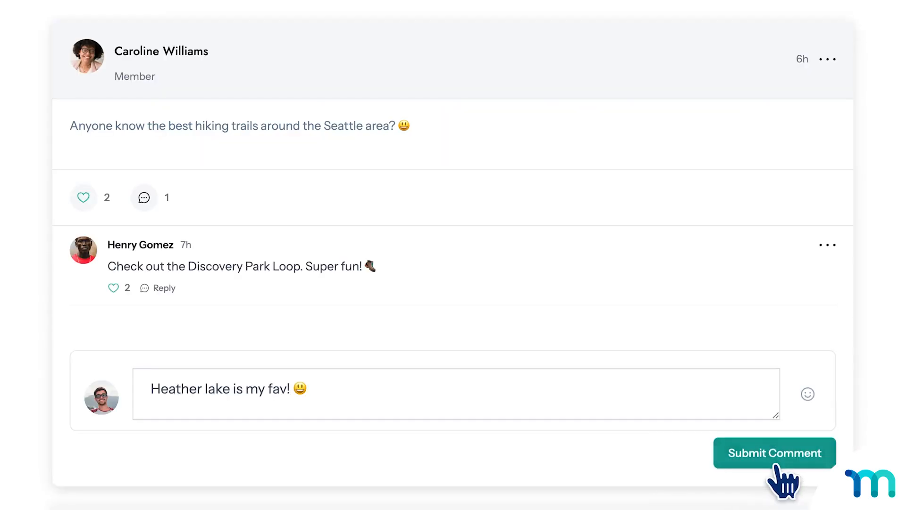
# Submit the comment "Heather lake is my fav! 😃" on the hiking trails post and "What an amazing view! 🤩" on another post.
pyautogui.click(774, 453)
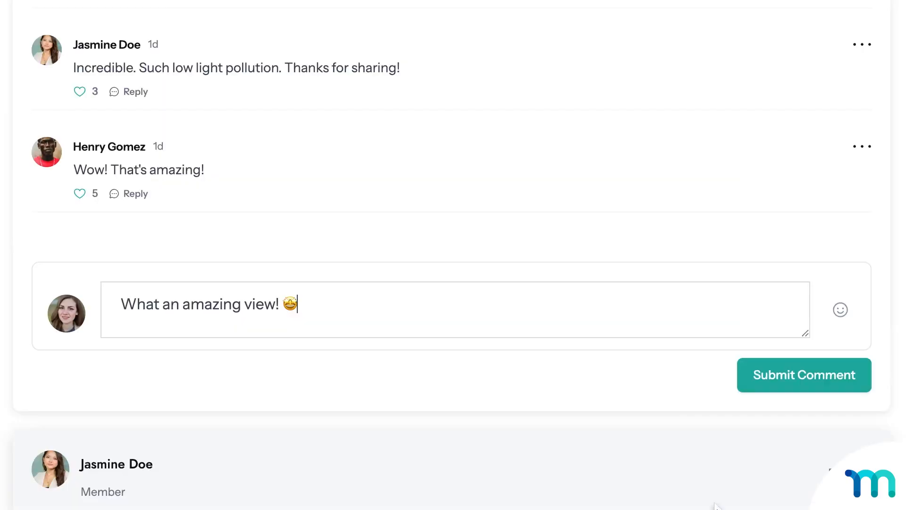
pyautogui.click(813, 371)
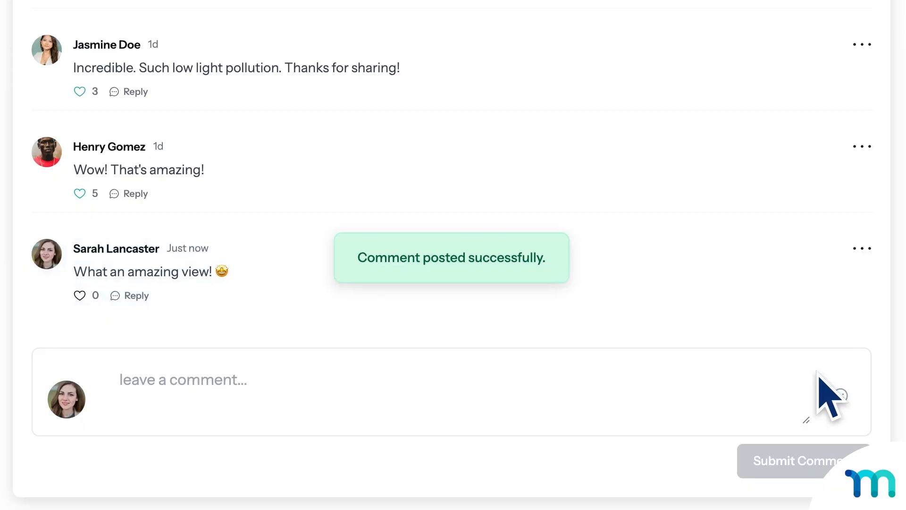
# Write the comment "Yummm!😋😋😋" under the "Late night snack time" marshmallow post.
pyautogui.write('Yummm!')
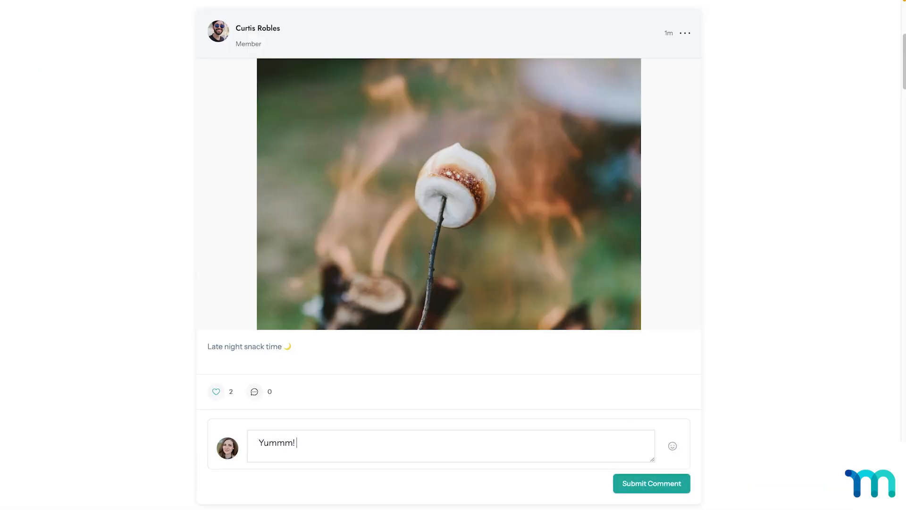
pyautogui.write('😋😋😋')
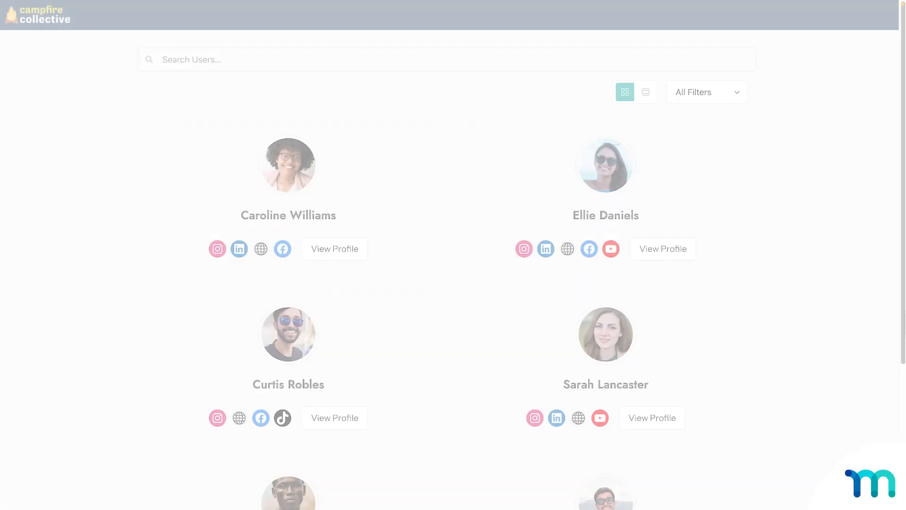
# Look through the member directory's cards with their social links and profile options.
pyautogui.scroll(-1, 447, 255)
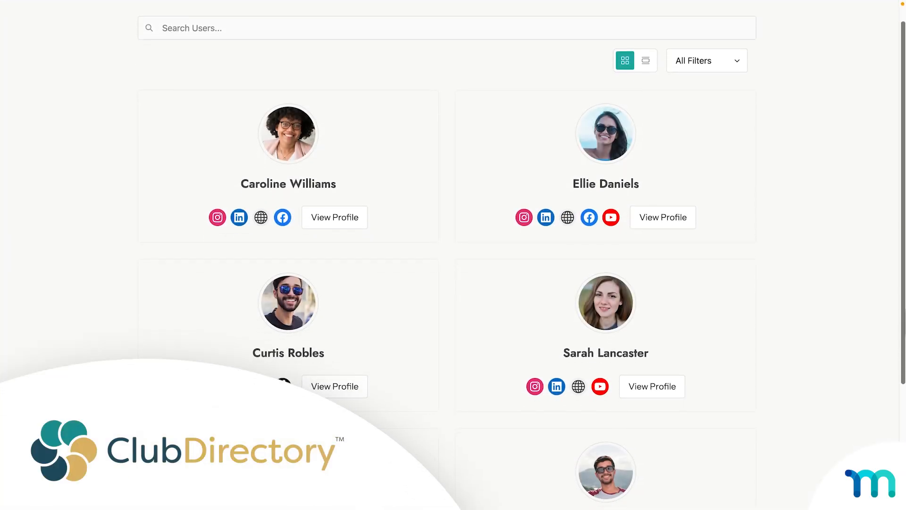
pyautogui.scroll(-2, 446, 255)
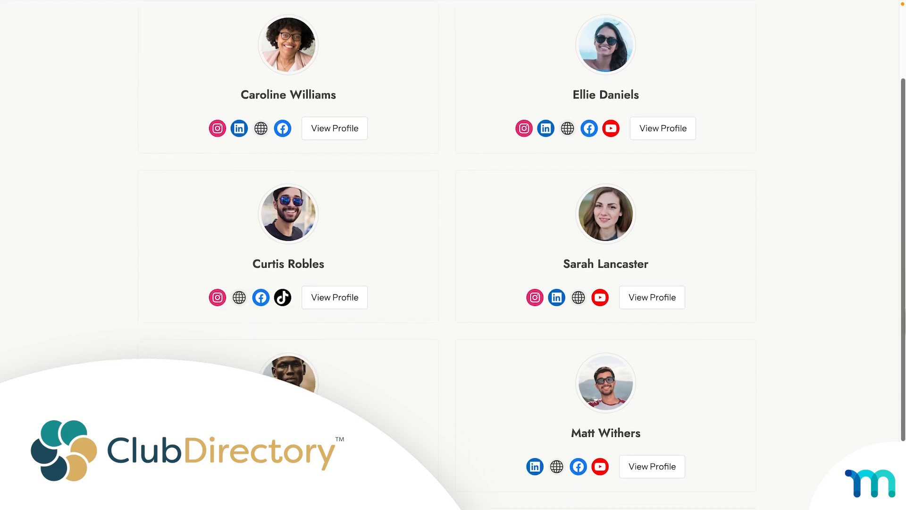
pyautogui.scroll(-2, 453, 254)
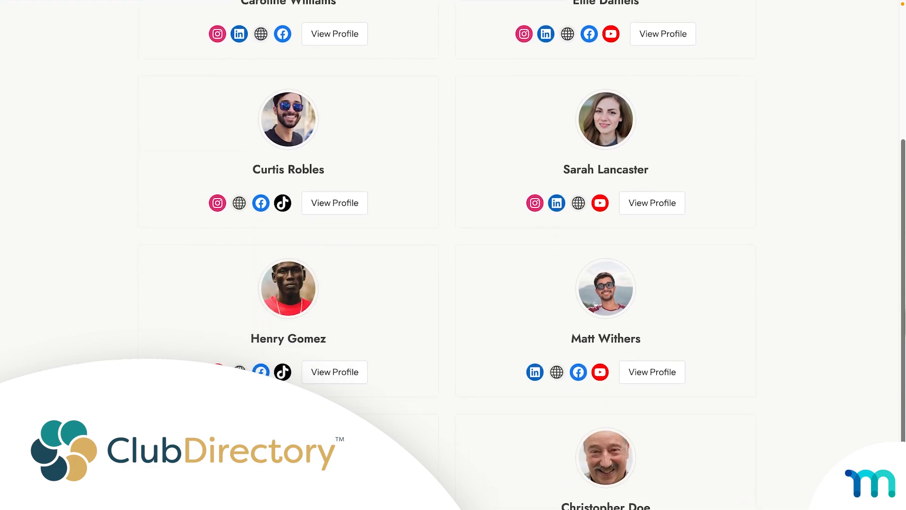
pyautogui.scroll(-1, 453, 255)
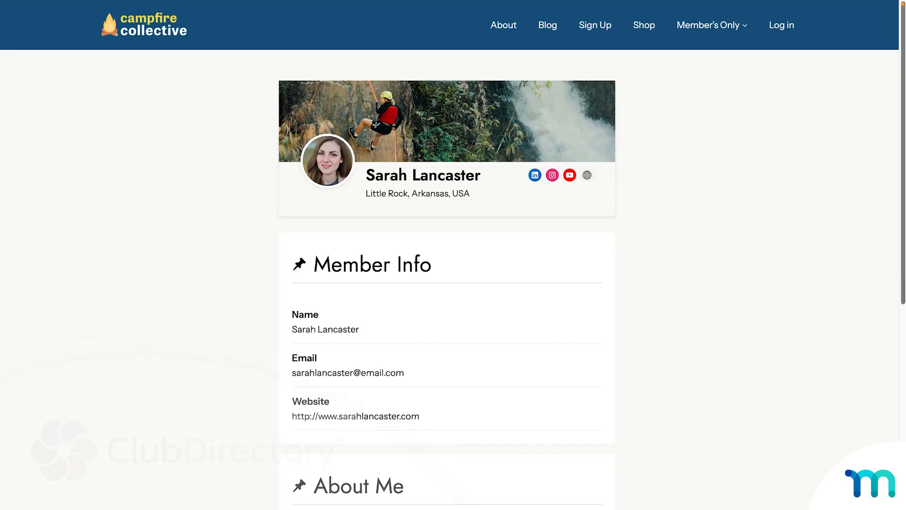
# Examine the Member Info, About Me and What I'm Working On sections of a member's profile.
pyautogui.scroll(-1, 453, 255)
pyautogui.scroll(-4, 453, 255)
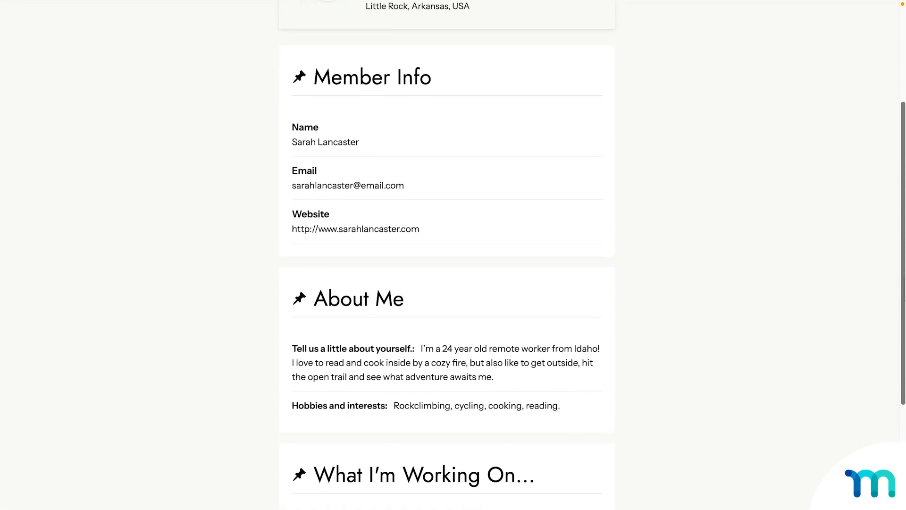
pyautogui.scroll(-2, 453, 254)
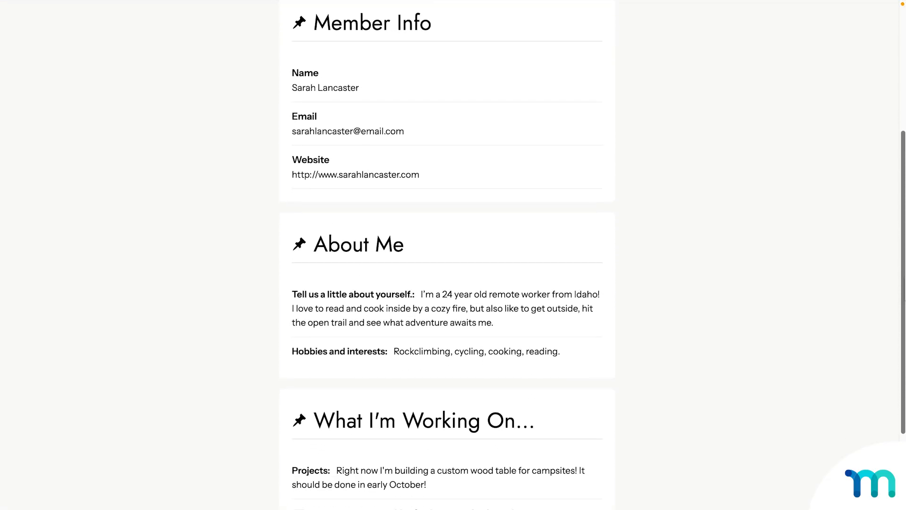
pyautogui.scroll(-2, 453, 255)
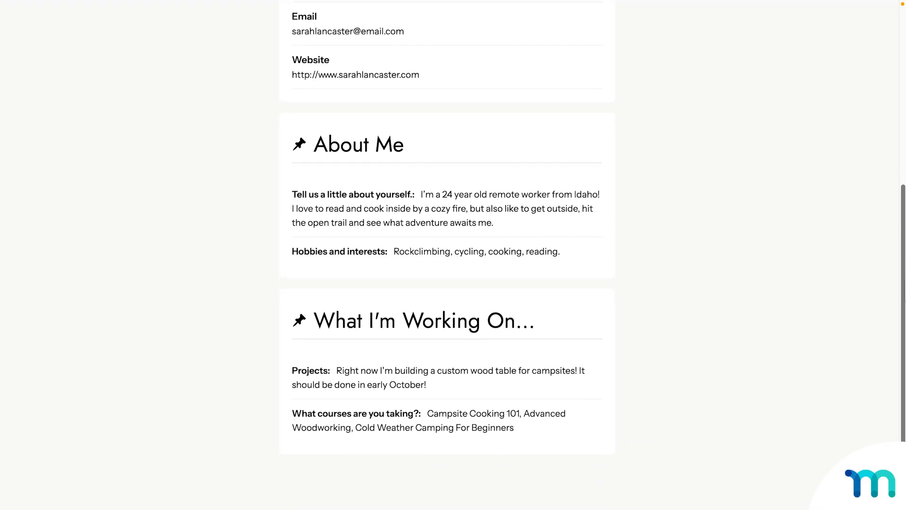
pyautogui.scroll(-1, 453, 254)
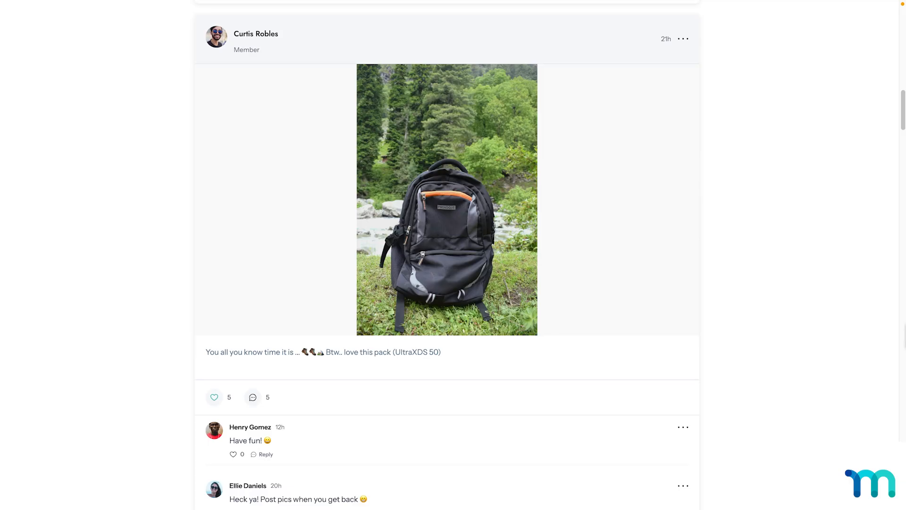
# Browse the feed's comments, open a commenter's profile from their member card and look through it.
pyautogui.scroll(-6, 447, 254)
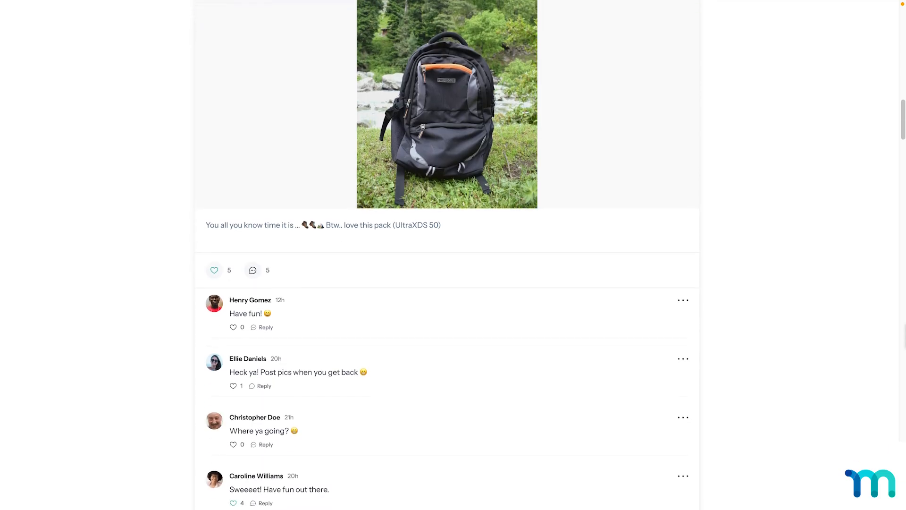
pyautogui.scroll(-6, 447, 255)
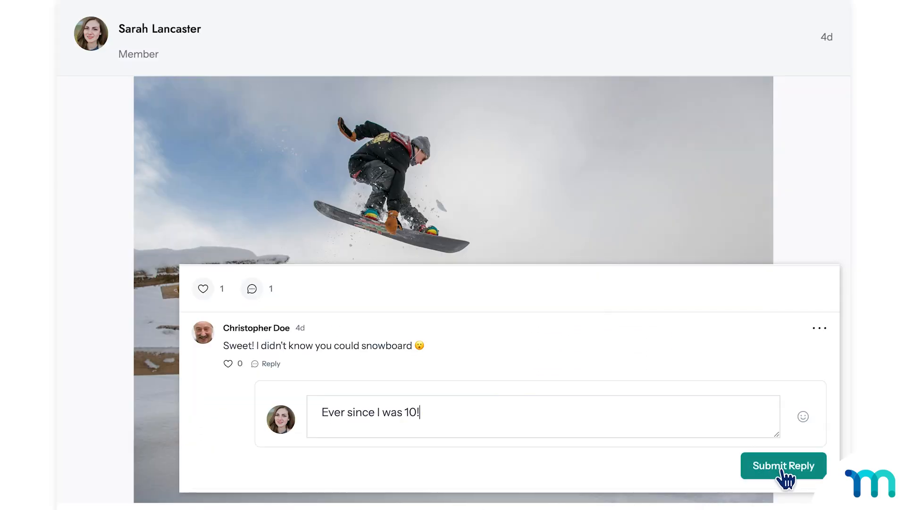
pyautogui.click(782, 468)
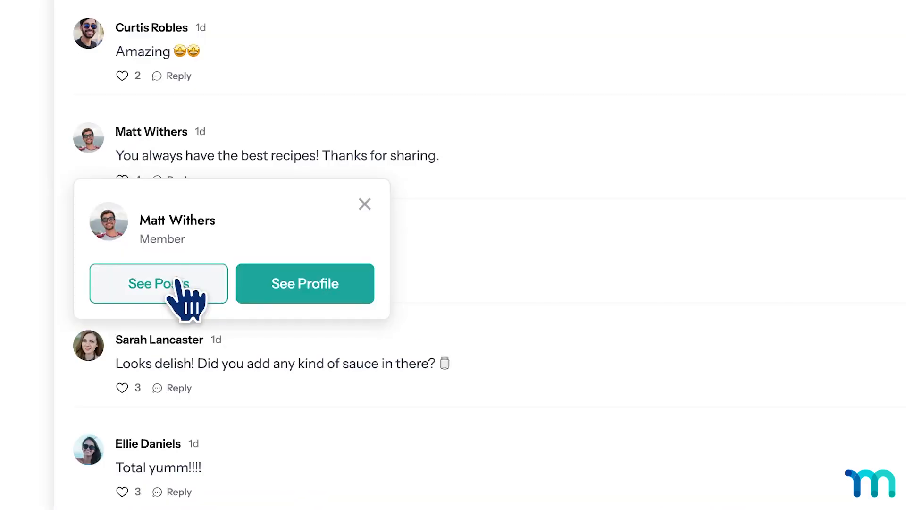
pyautogui.click(341, 293)
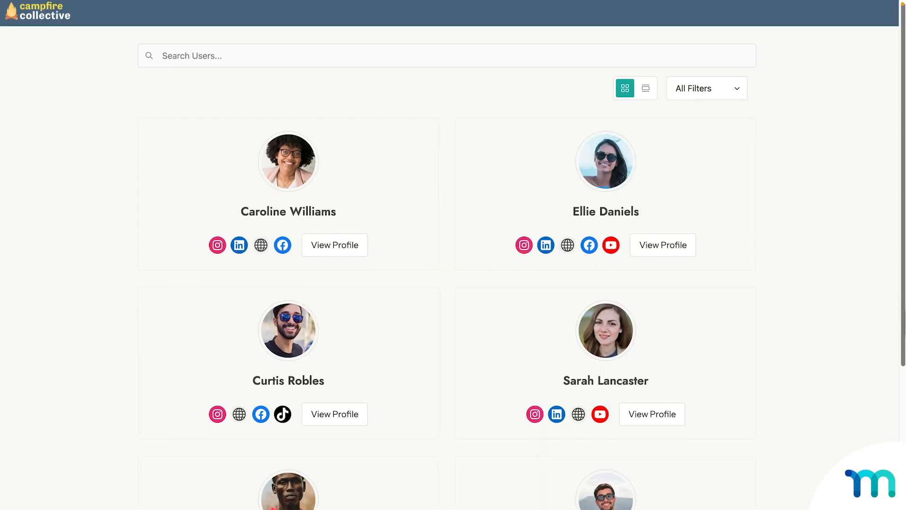
pyautogui.scroll(-3, 453, 255)
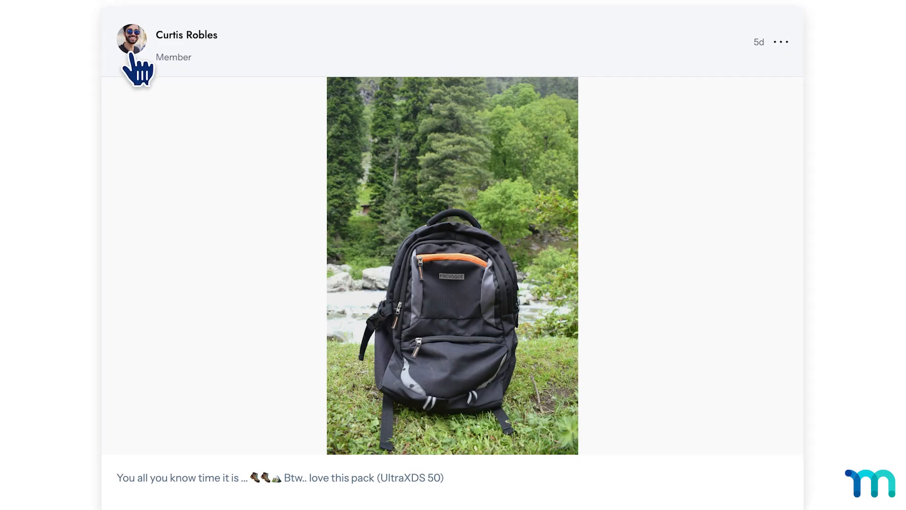
# Open the MemberPress add-ons page from the WordPress dashboard.
pyautogui.click(132, 55)
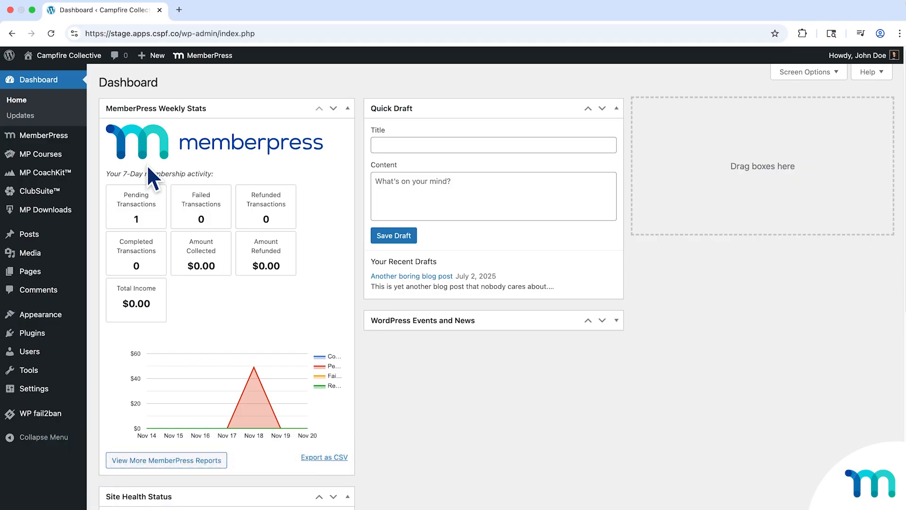
pyautogui.moveTo(57, 137)
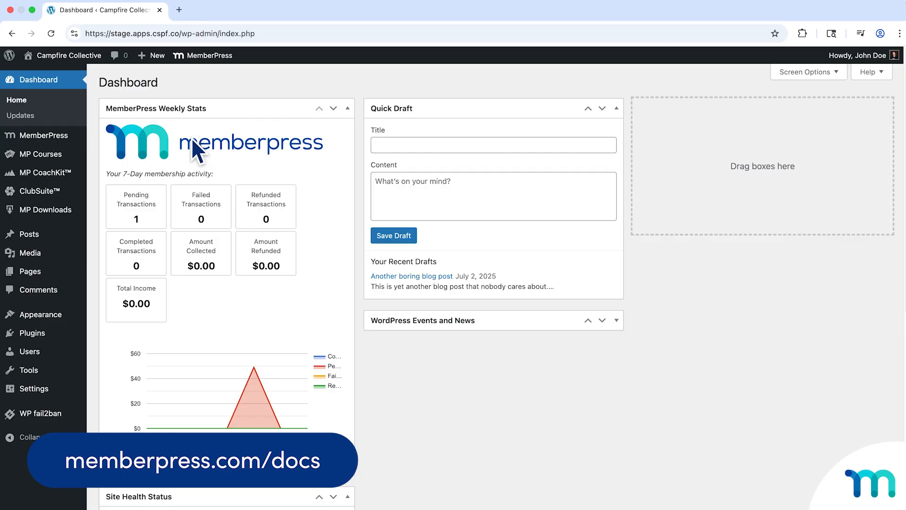
pyautogui.click(125, 306)
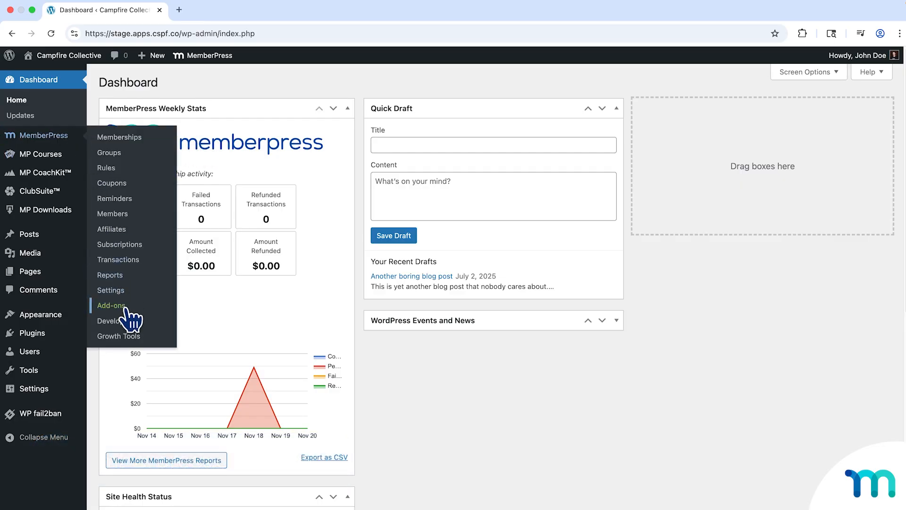
# Locate the ClubDirectory™ add-on in the add-ons list and highlight its name.
pyautogui.scroll(-15, 142, 302)
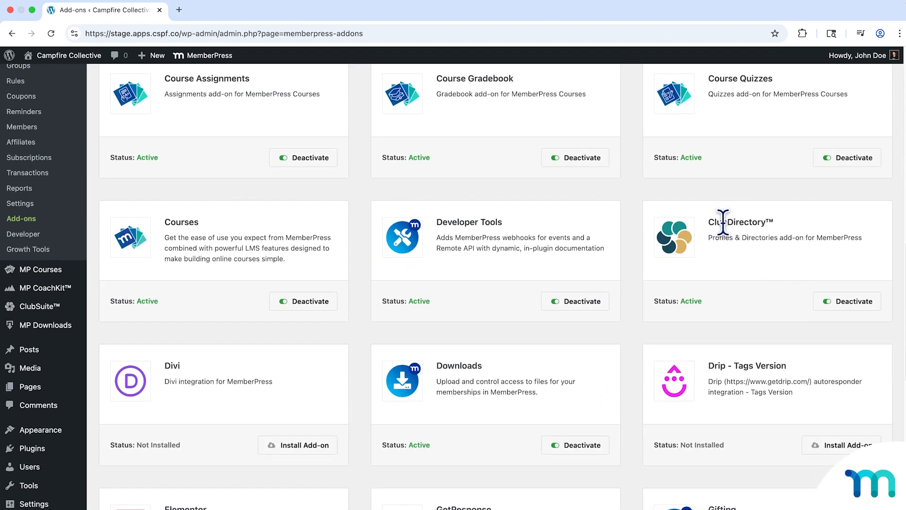
pyautogui.moveTo(708, 222); pyautogui.dragTo(776, 221)
pyautogui.click(790, 225)
pyautogui.scroll(2, 129, 220)
pyautogui.scroll(1, 129, 220)
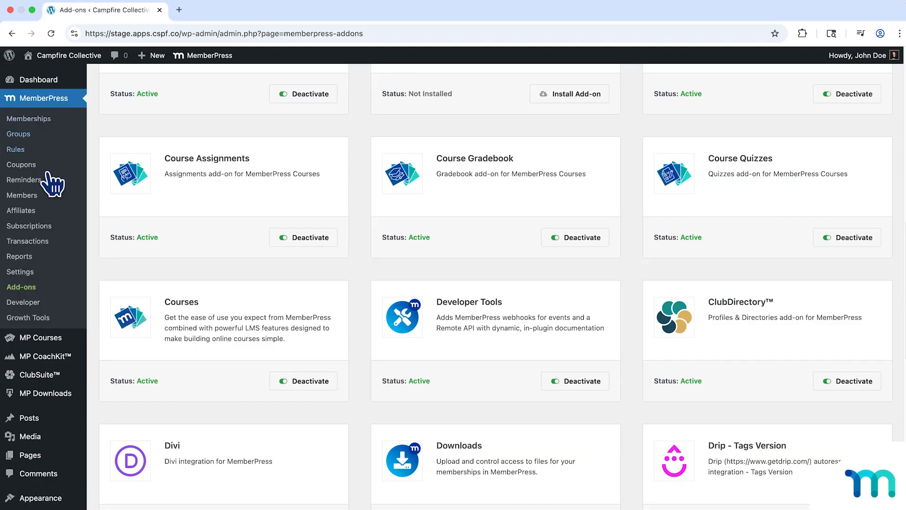
# Reopen the add-ons page, locate the ClubCircles™ add-on and highlight its status.
pyautogui.click(29, 289)
pyautogui.scroll(-6, 471, 284)
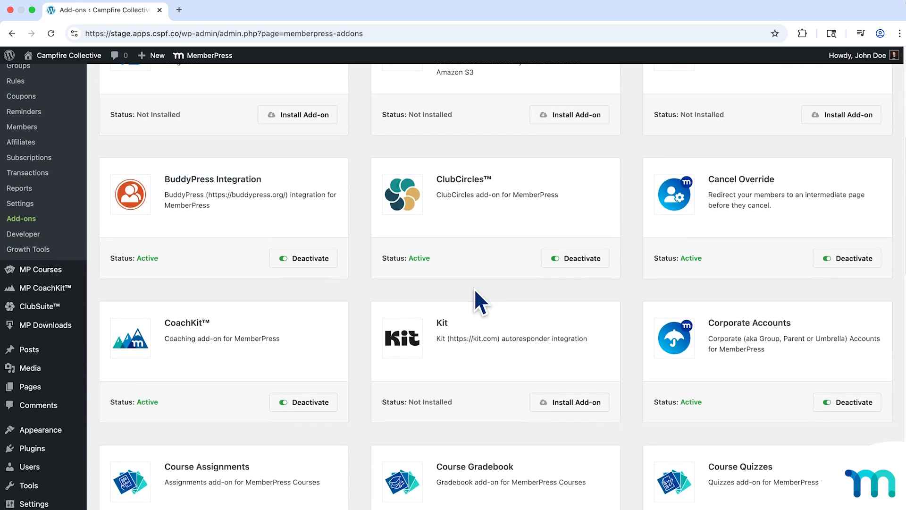
pyautogui.scroll(-2, 474, 288)
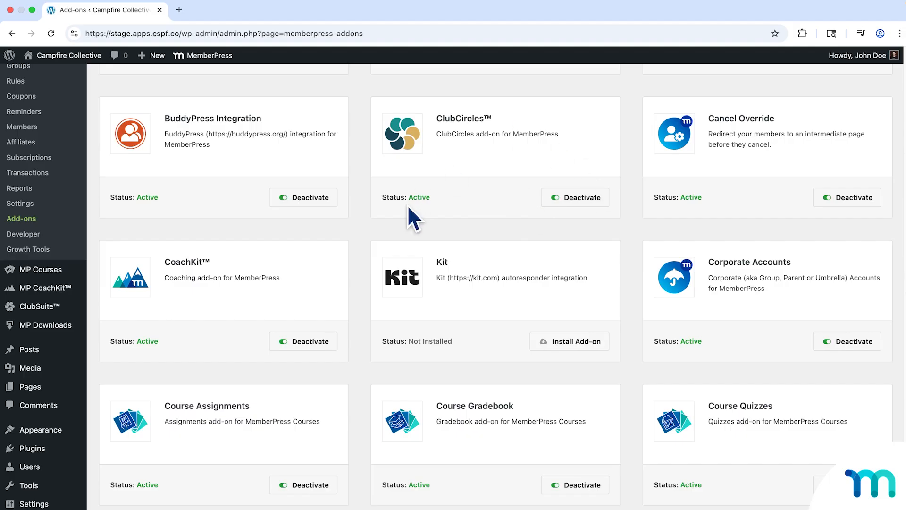
pyautogui.moveTo(406, 197); pyautogui.dragTo(430, 197)
# Reveal the ClubSuite™ submenu and look over its entries.
pyautogui.moveTo(61, 309)
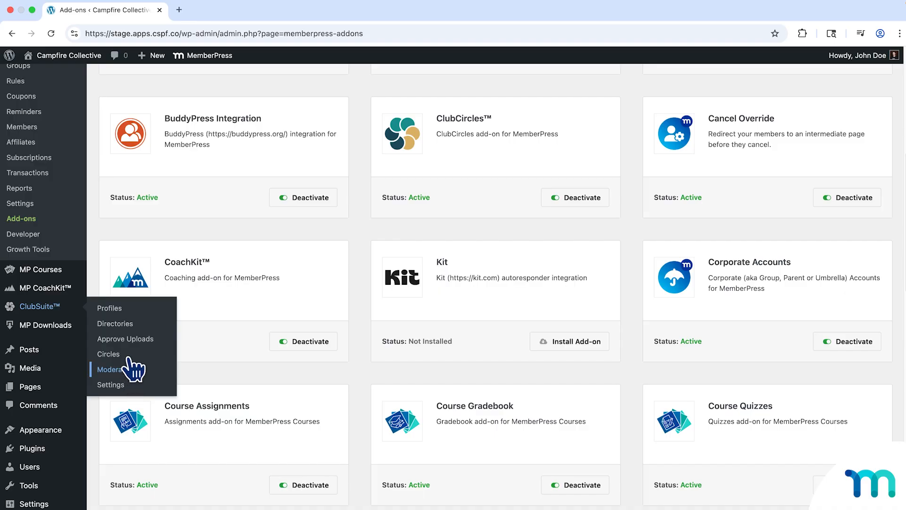
pyautogui.scroll(3, 95, 254)
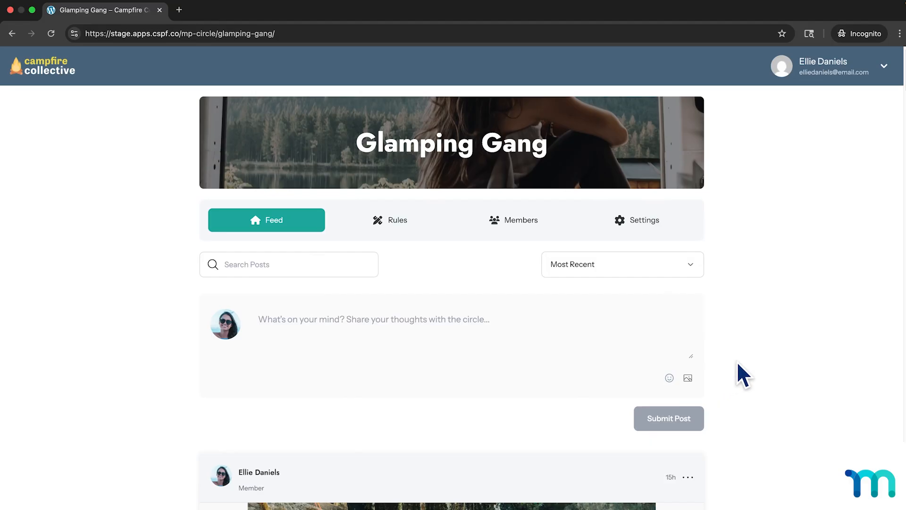
# Browse the Glamping Gang circle's feed through its posts and comments, and return toward the first post.
pyautogui.scroll(-3, 737, 362)
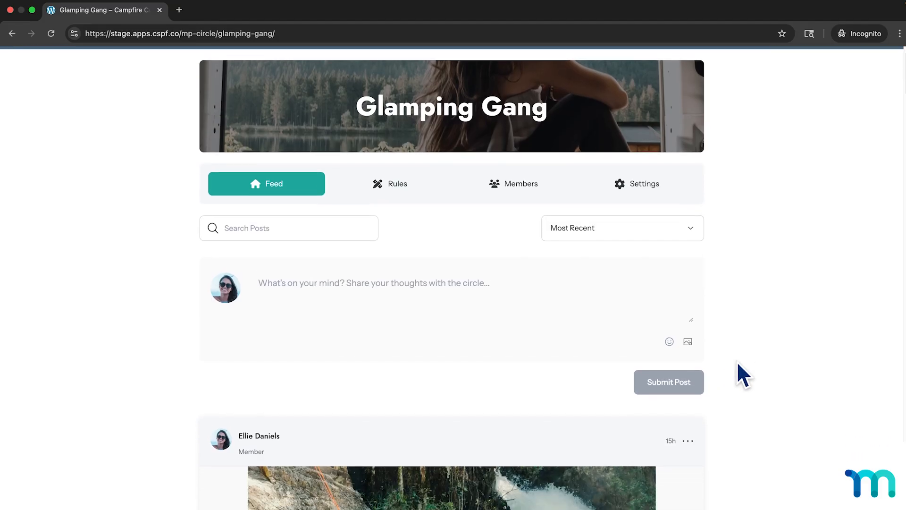
pyautogui.scroll(-5, 738, 364)
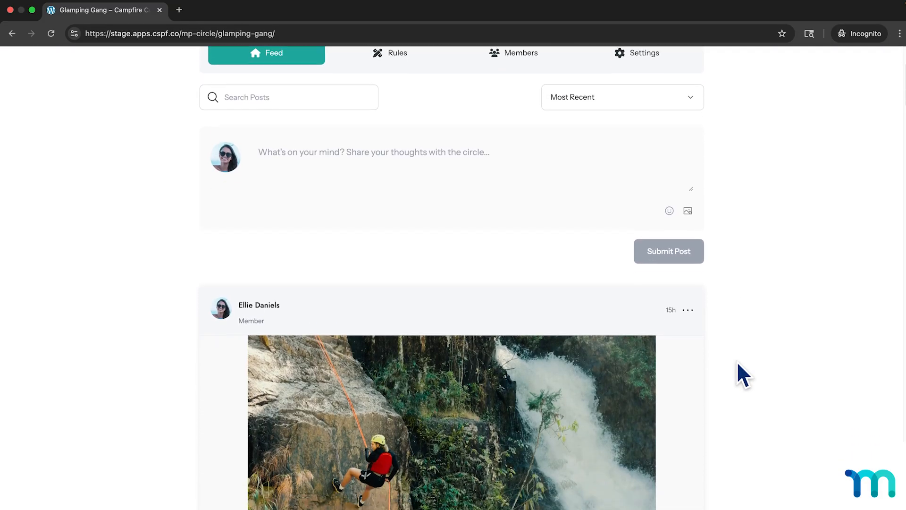
pyautogui.scroll(-4, 738, 364)
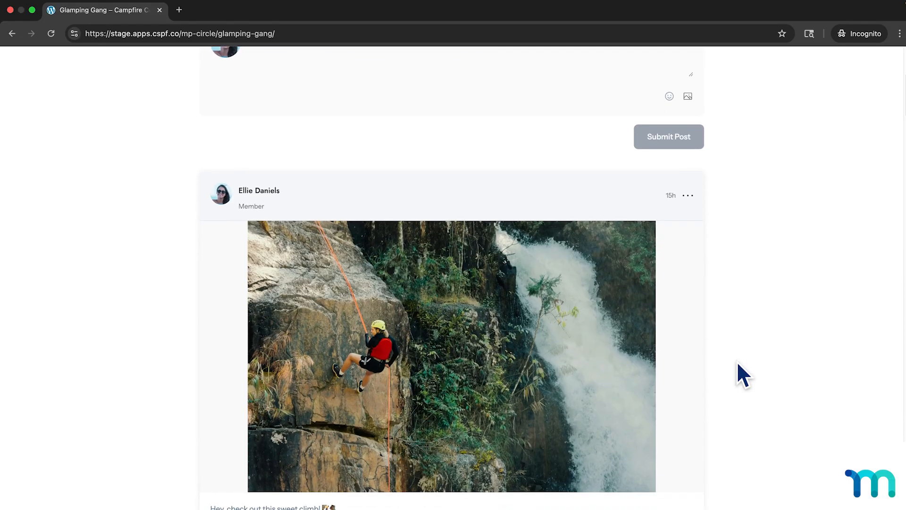
pyautogui.scroll(-5, 737, 364)
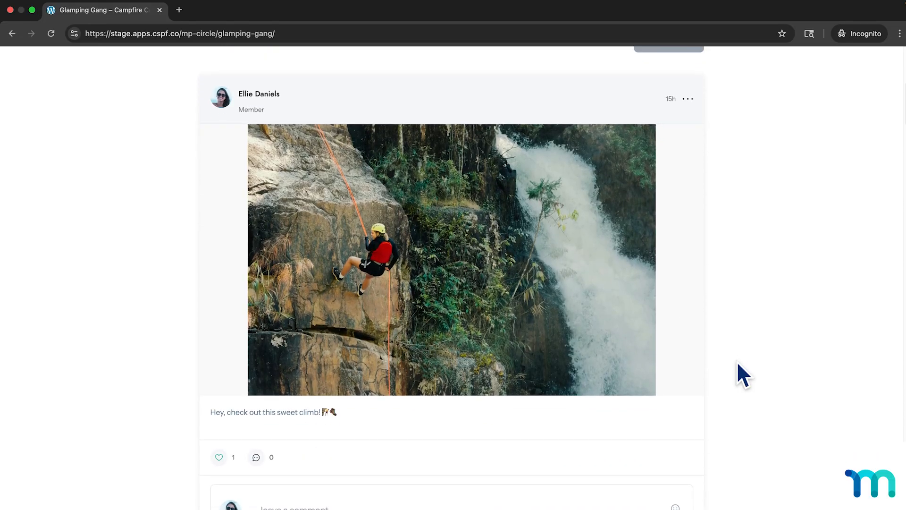
pyautogui.scroll(-5, 738, 364)
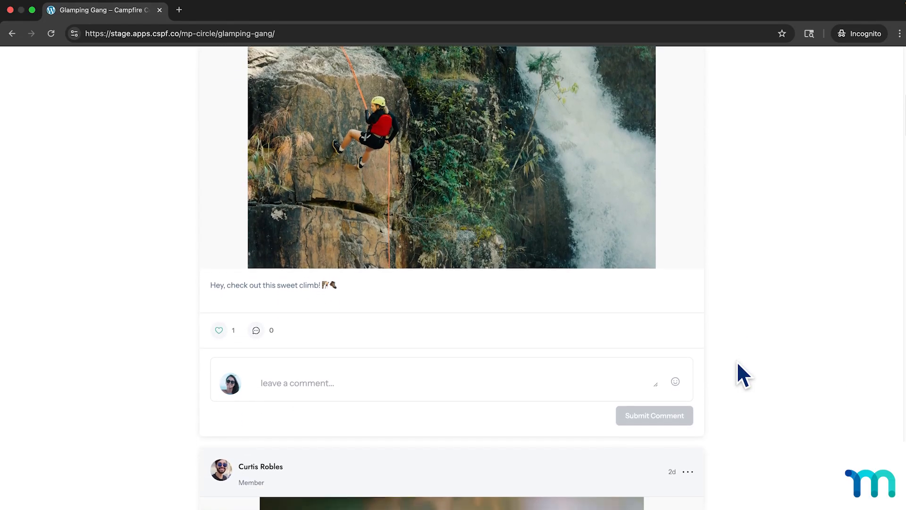
pyautogui.scroll(-3, 737, 364)
pyautogui.scroll(-3, 738, 363)
pyautogui.scroll(-9, 738, 363)
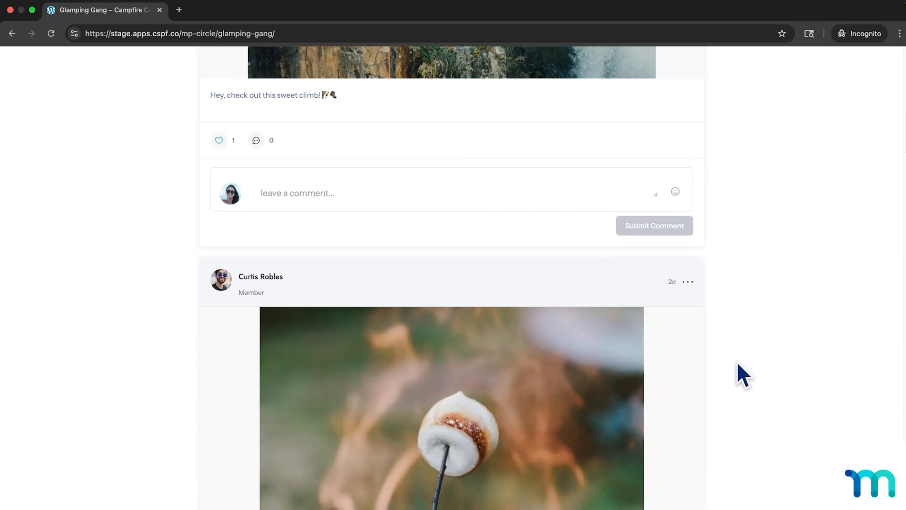
pyautogui.scroll(-3, 737, 362)
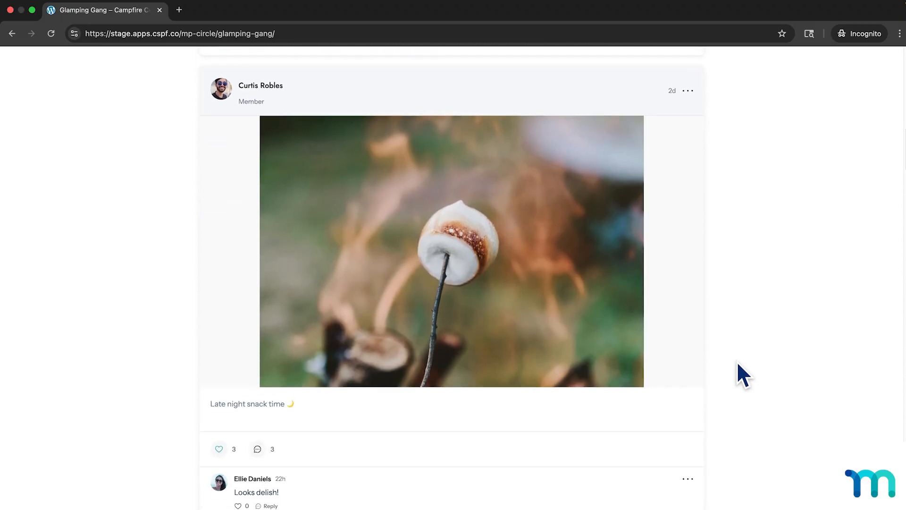
pyautogui.scroll(-4, 738, 363)
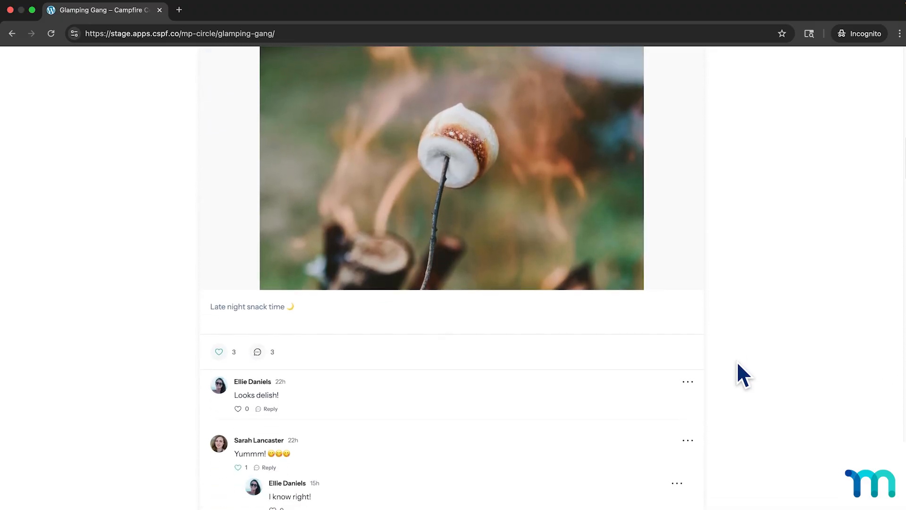
pyautogui.scroll(-6, 737, 363)
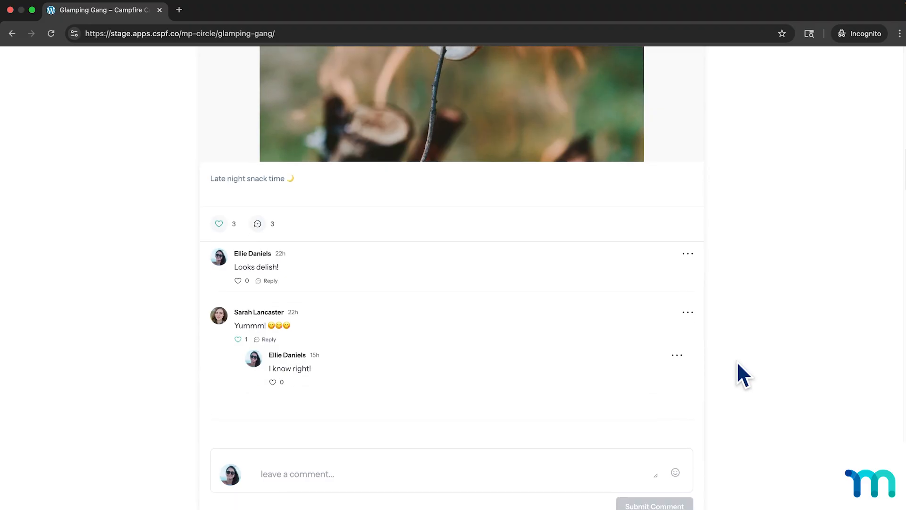
pyautogui.scroll(-8, 737, 363)
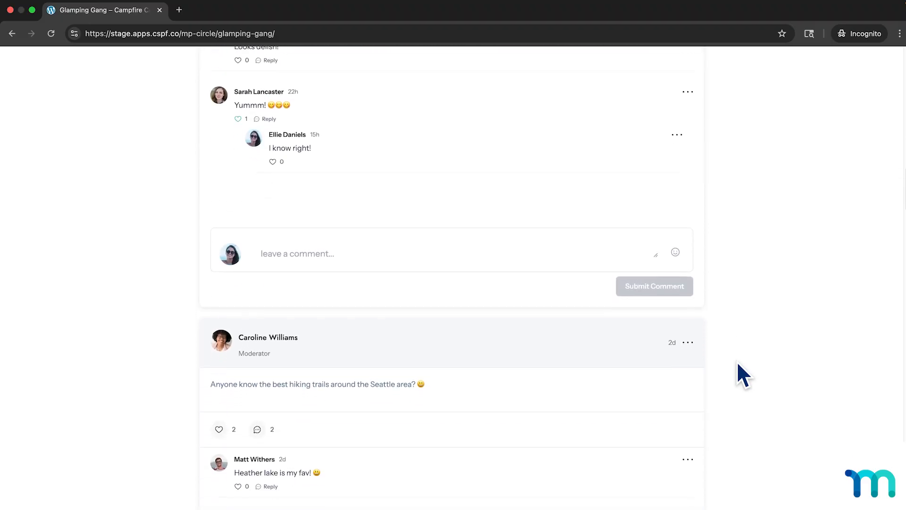
pyautogui.scroll(20, 737, 363)
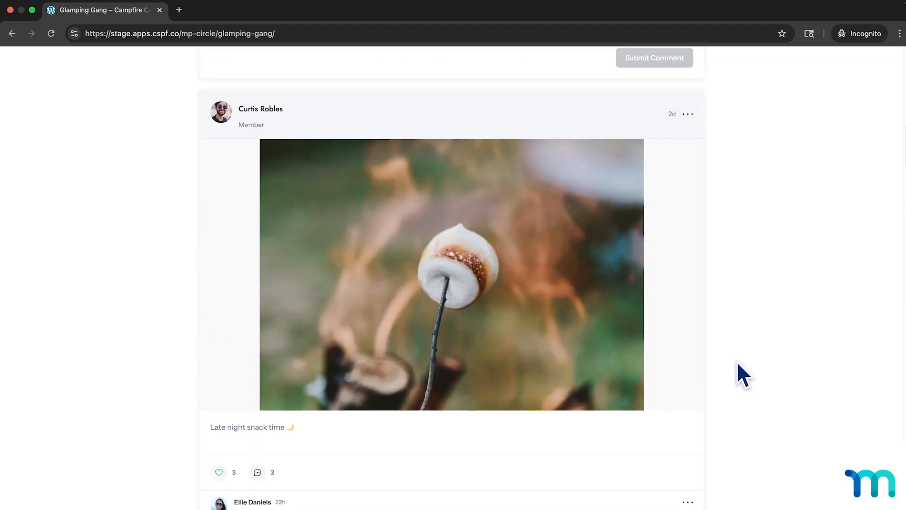
pyautogui.scroll(17, 738, 363)
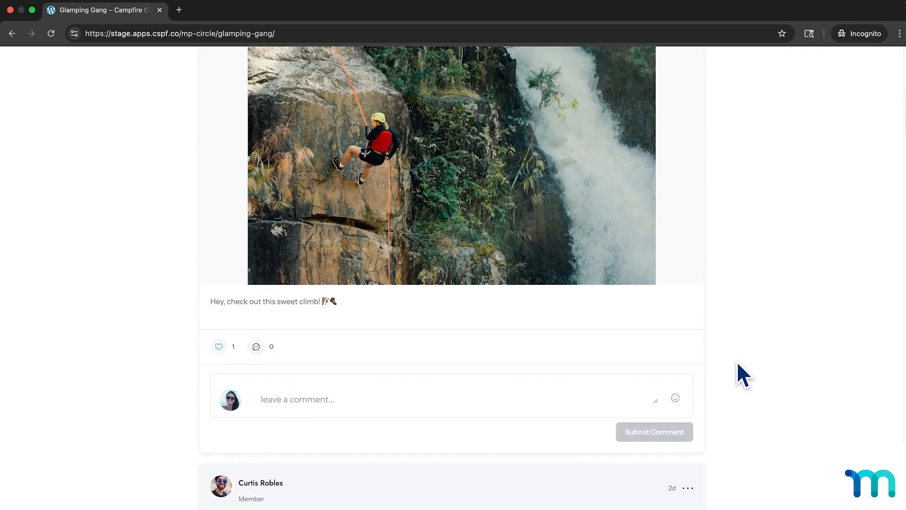
# Open the ReadyLaunch™ section of the MemberPress settings and locate the Circles template in the templates list.
pyautogui.scroll(12, 738, 363)
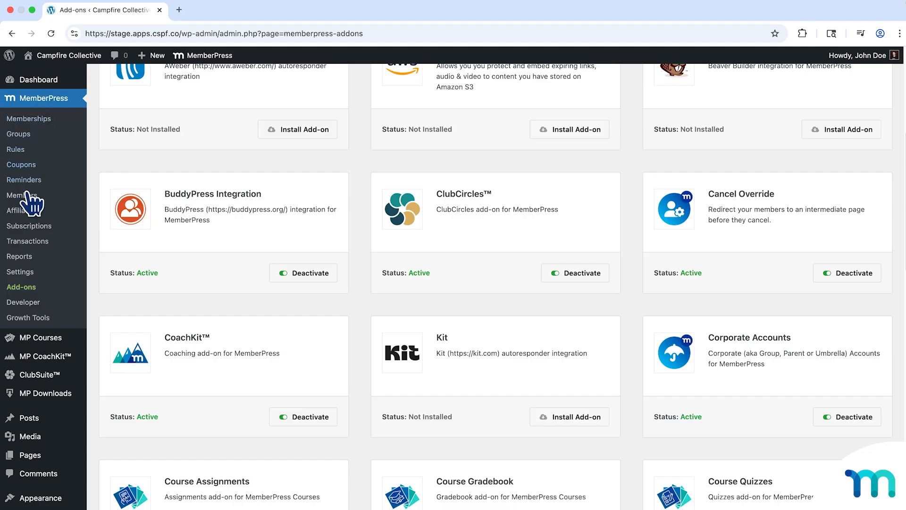
pyautogui.click(24, 271)
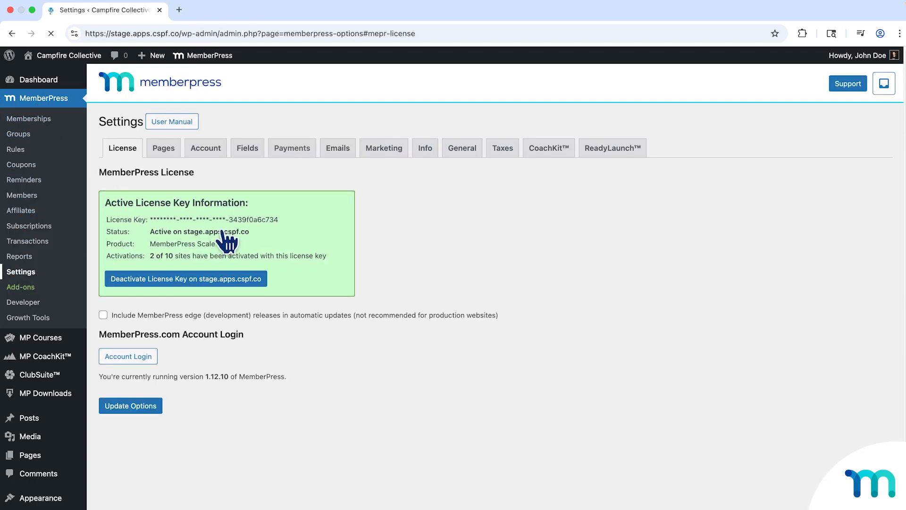
pyautogui.click(617, 150)
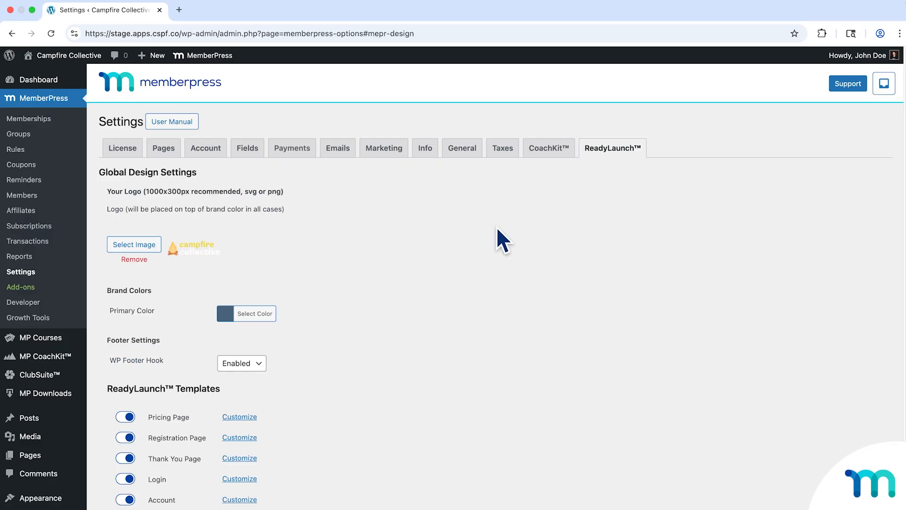
pyautogui.scroll(-3, 491, 236)
pyautogui.scroll(-2, 479, 250)
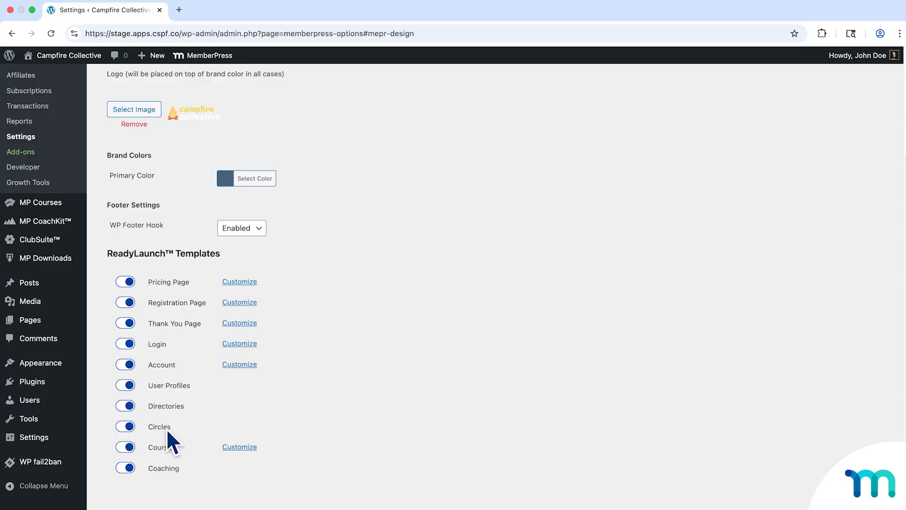
# Try disabling the Circles, Courses and User Profiles ReadyLaunch™ templates and re-enable each one.
pyautogui.click(130, 429)
pyautogui.click(129, 427)
pyautogui.click(131, 427)
pyautogui.click(132, 448)
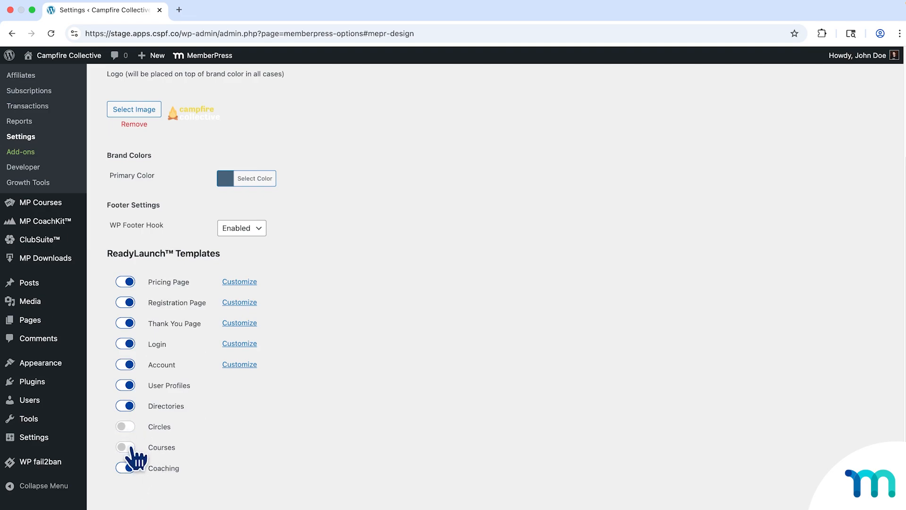
pyautogui.click(133, 448)
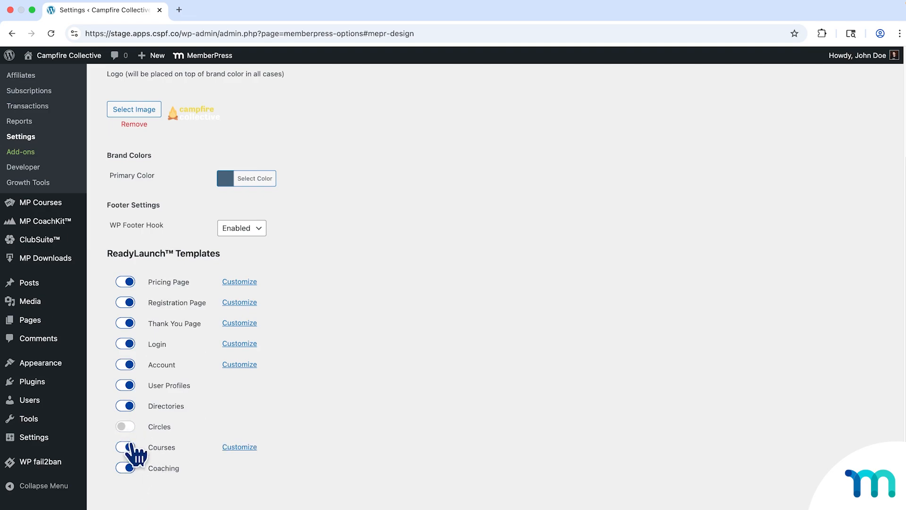
pyautogui.click(133, 388)
pyautogui.click(132, 386)
pyautogui.click(128, 427)
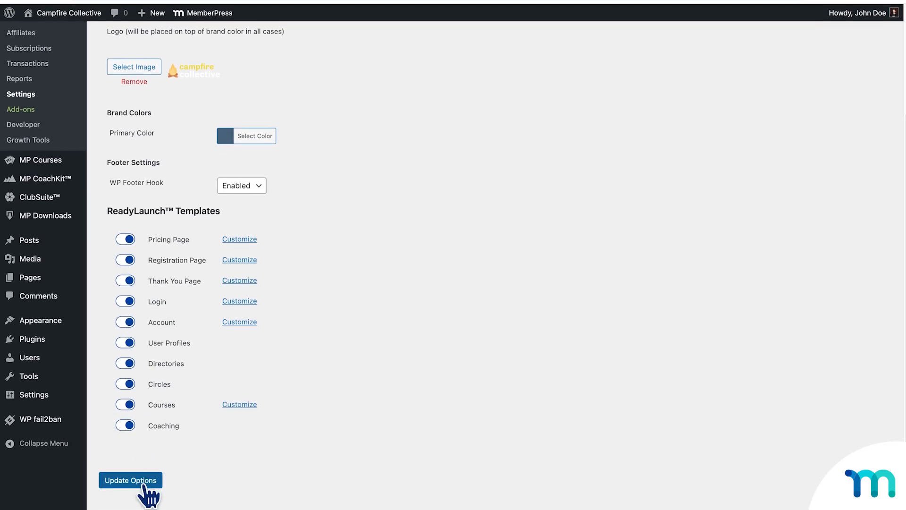
# Save the ReadyLaunch™ options and open the Circles section of the ClubSuite™ settings.
pyautogui.click(147, 486)
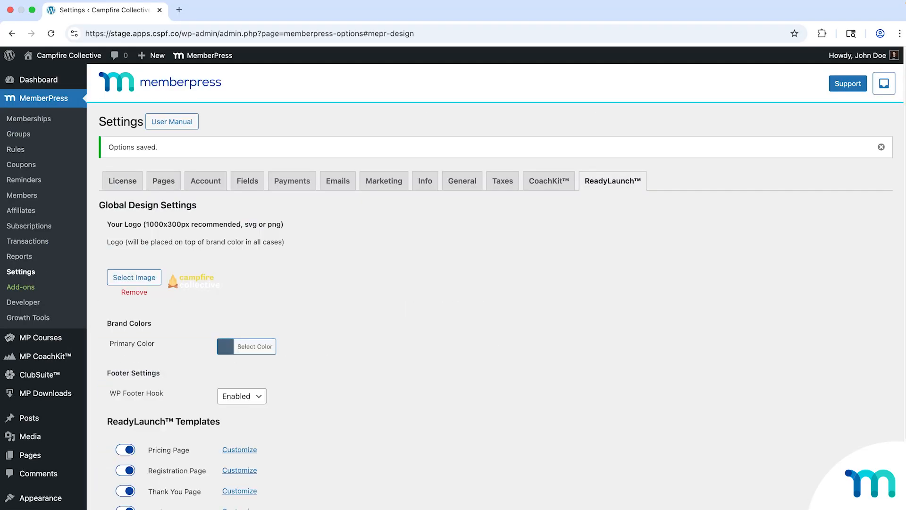
pyautogui.moveTo(49, 381)
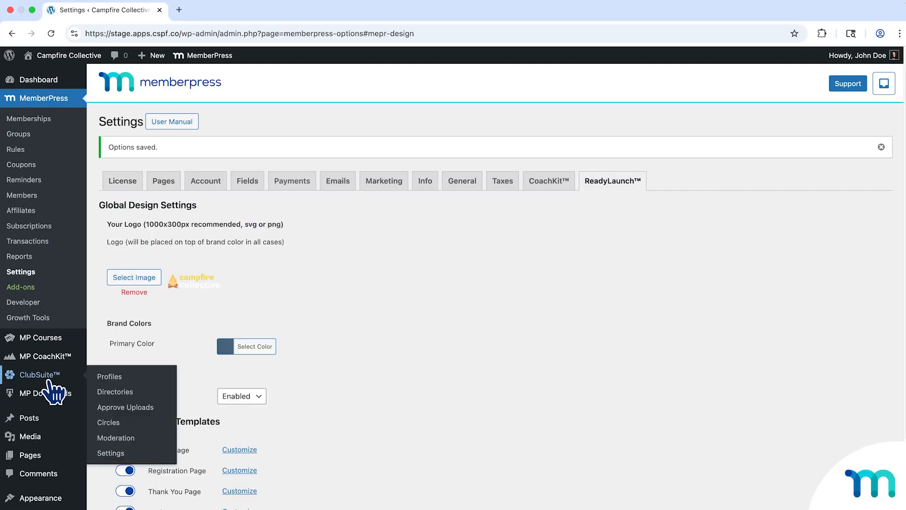
pyautogui.click(113, 454)
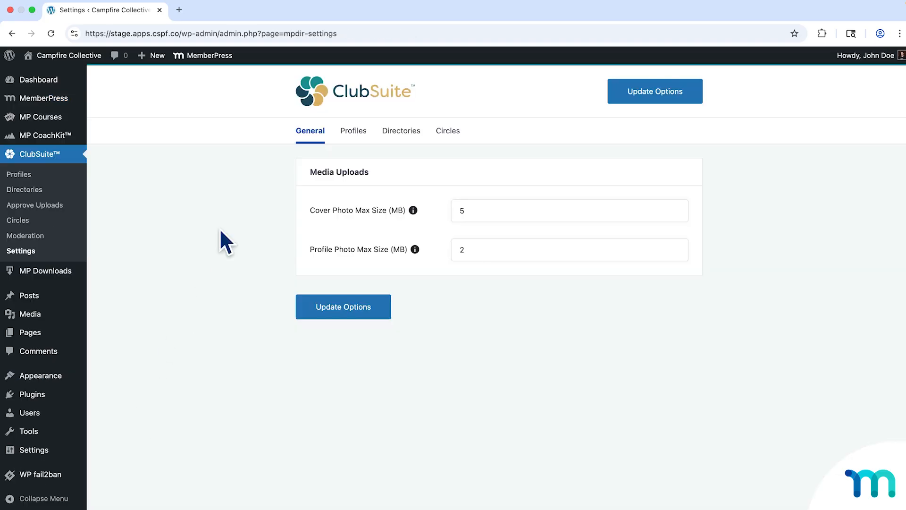
pyautogui.click(447, 132)
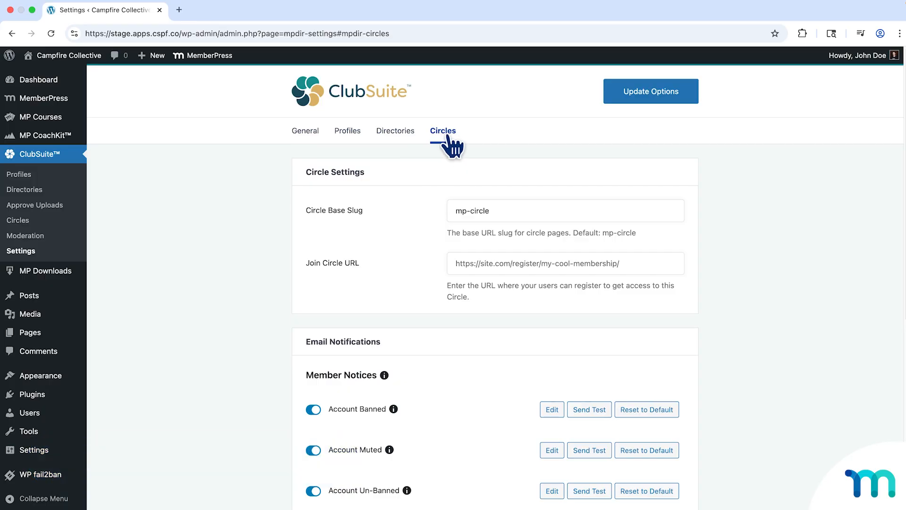
pyautogui.scroll(-2, 472, 178)
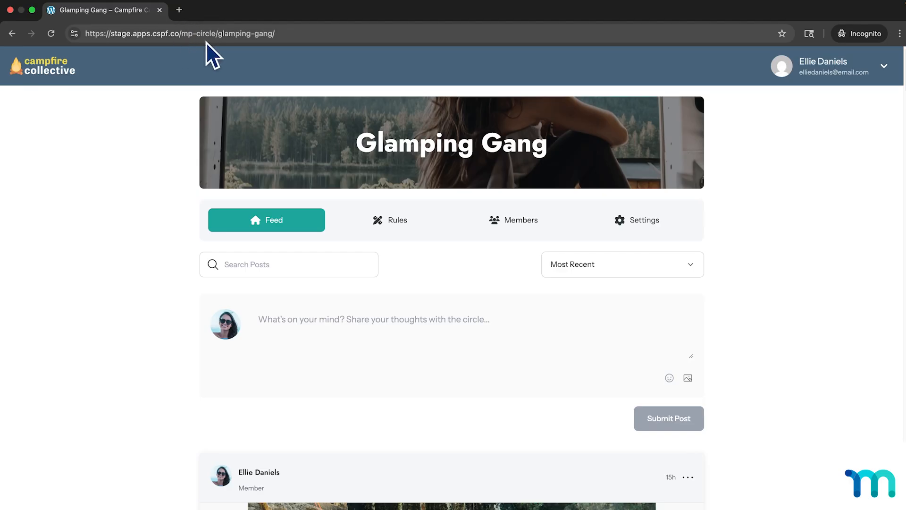
pyautogui.click(246, 36)
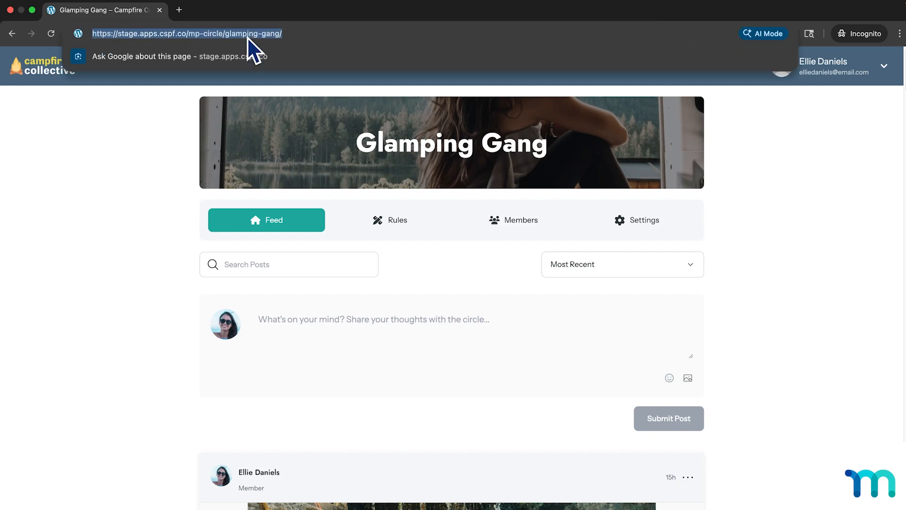
pyautogui.click(247, 34)
pyautogui.moveTo(230, 34); pyautogui.dragTo(236, 34)
pyautogui.press('BackSpace')
pyautogui.press('BackSpace')
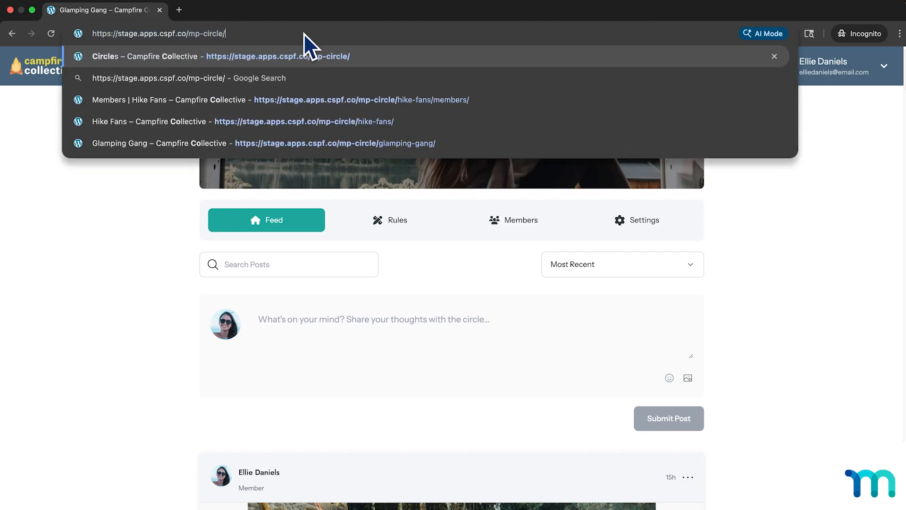
pyautogui.press('Return')
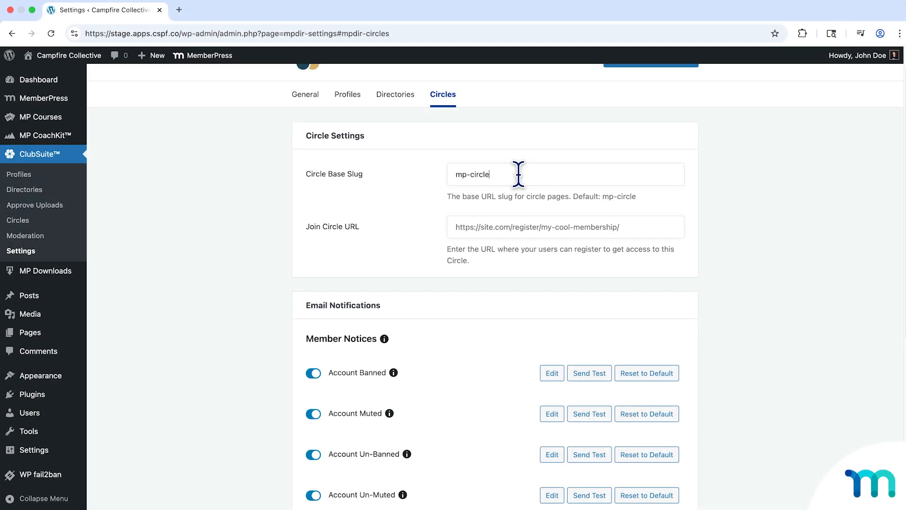
# Highlight mp-circle in the Circle Base Slug setting, and follow the Join Now link on the Summit Seekers circle page.
pyautogui.moveTo(454, 175); pyautogui.dragTo(501, 174)
pyautogui.click(507, 174)
pyautogui.scroll(-2, 507, 174)
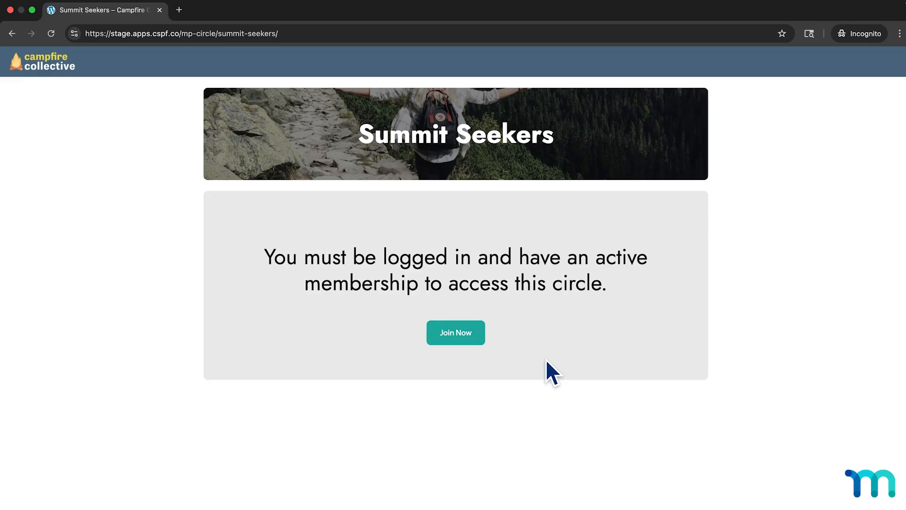
pyautogui.click(482, 339)
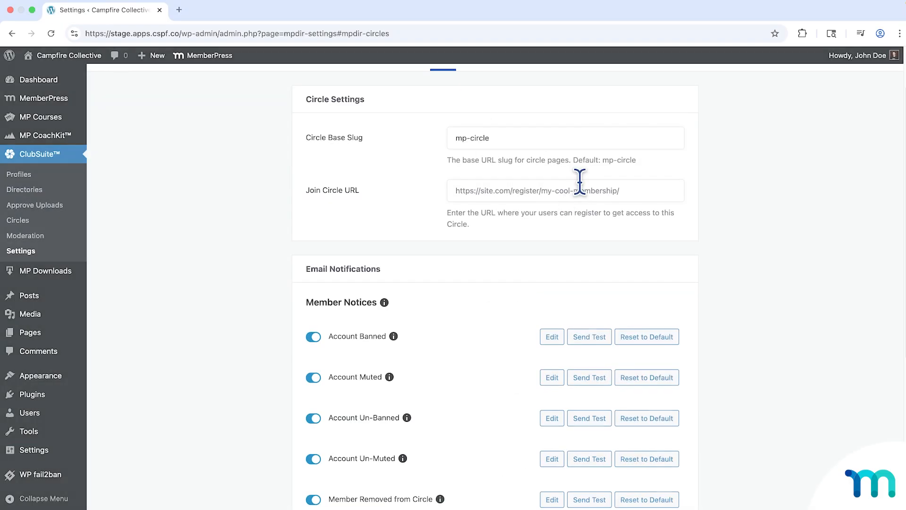
pyautogui.rightClick(582, 188)
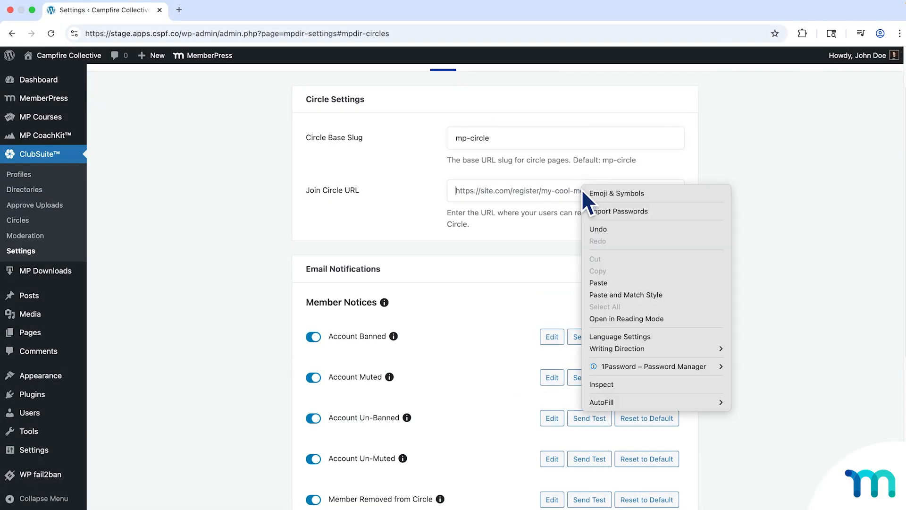
pyautogui.click(624, 282)
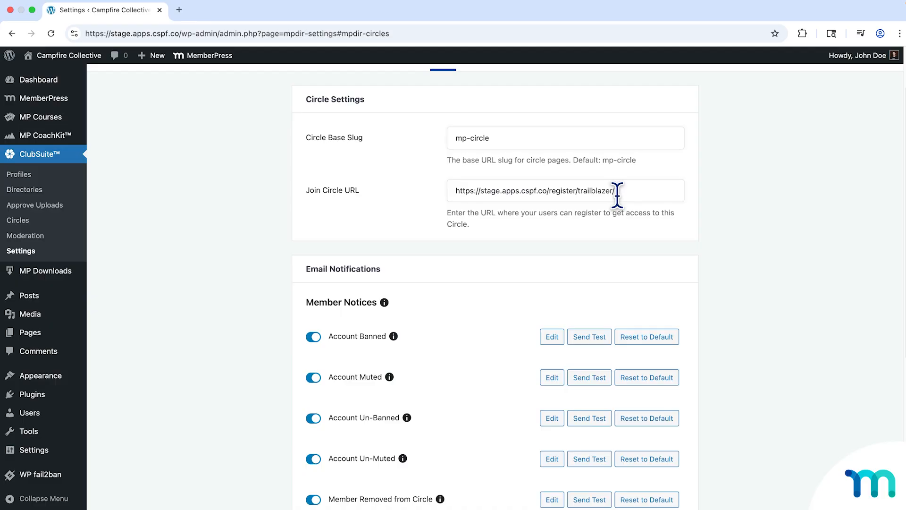
pyautogui.tripleClick(447, 213)
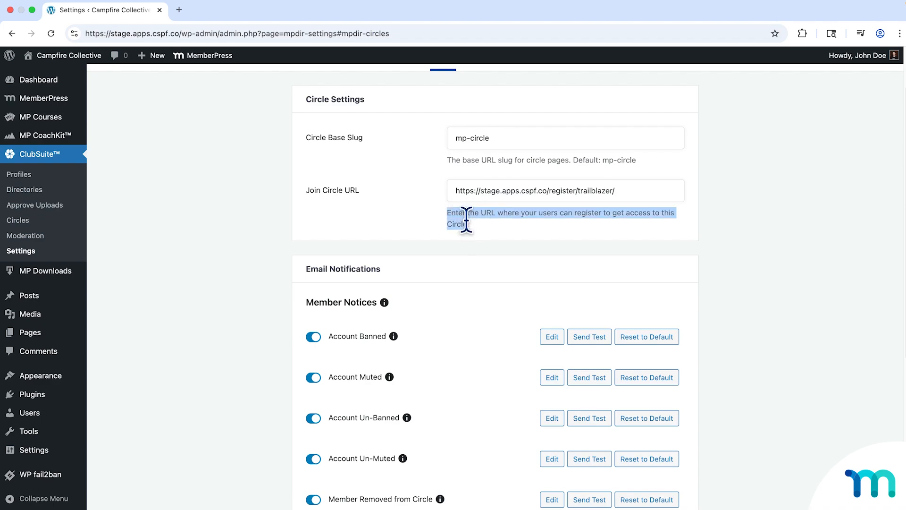
pyautogui.click(653, 223)
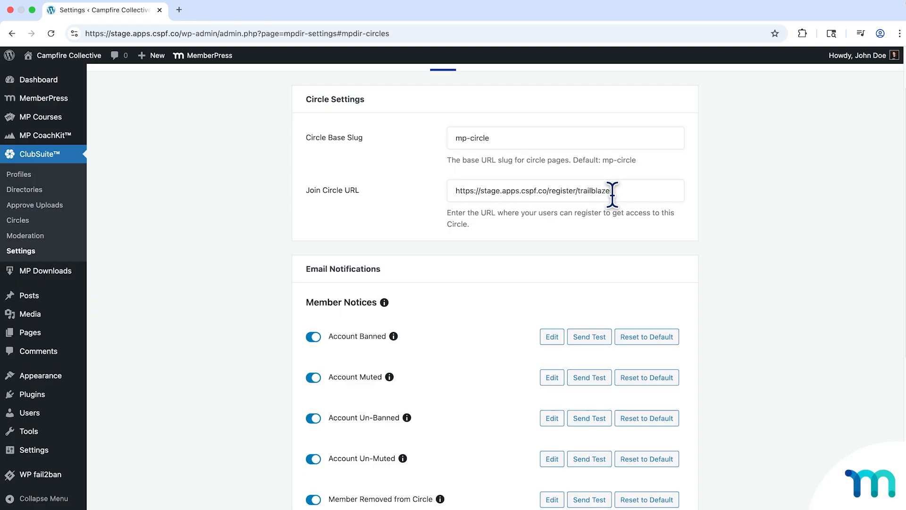
pyautogui.write('r/')
pyautogui.moveTo(580, 190); pyautogui.dragTo(622, 189)
pyautogui.click(622, 190)
pyautogui.moveTo(456, 190); pyautogui.dragTo(637, 189)
pyautogui.click(638, 190)
# Review the circle email notification groups and read the help note for the Reaction to Comment email.
pyautogui.scroll(-3, 557, 222)
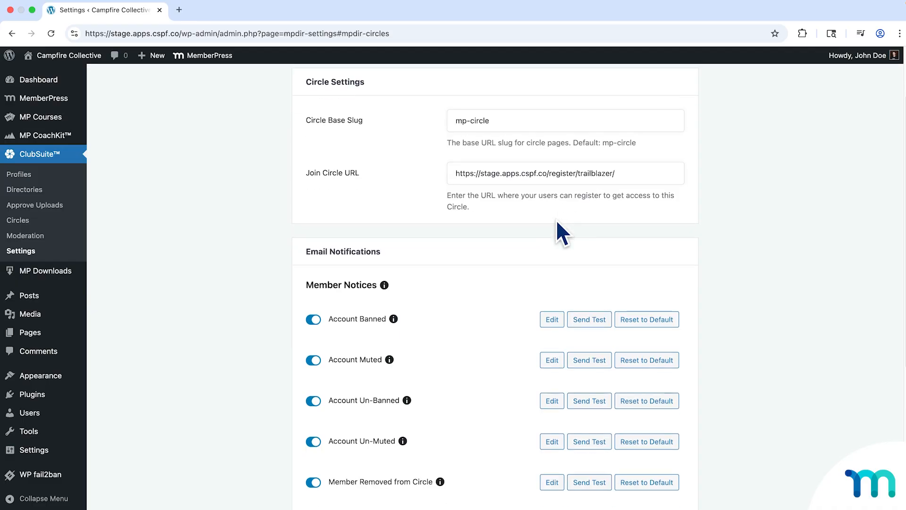
pyautogui.scroll(-3, 519, 233)
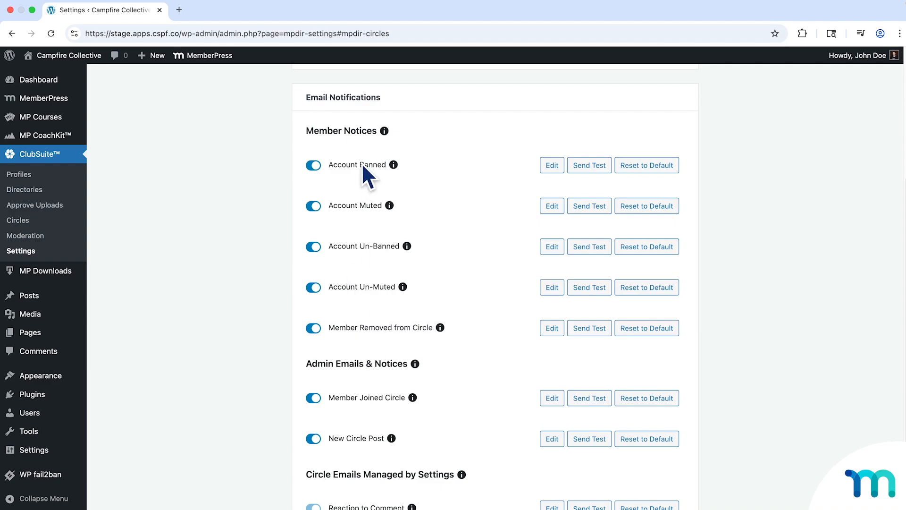
pyautogui.scroll(-2, 451, 228)
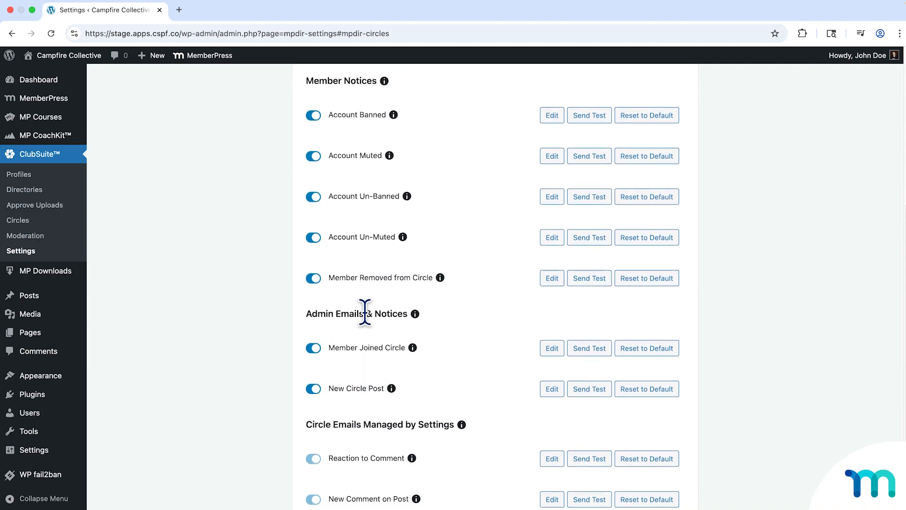
pyautogui.scroll(1, 486, 302)
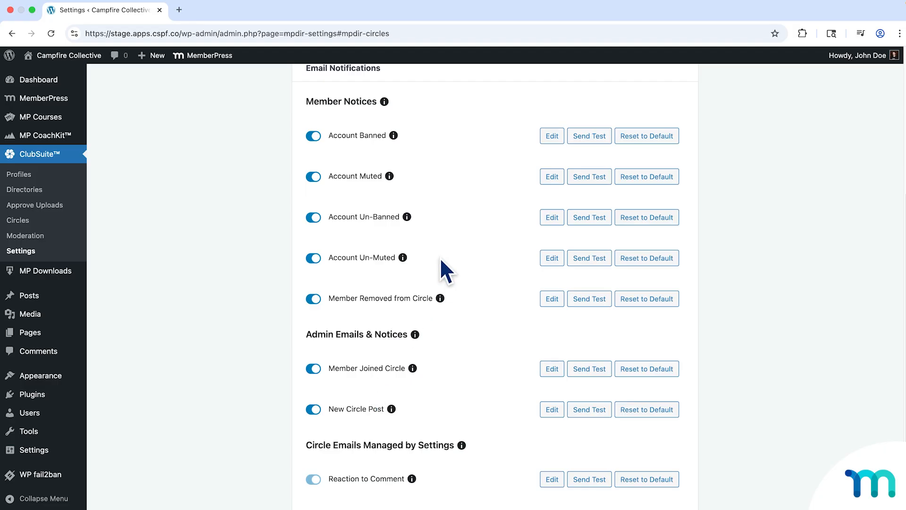
pyautogui.scroll(-5, 444, 270)
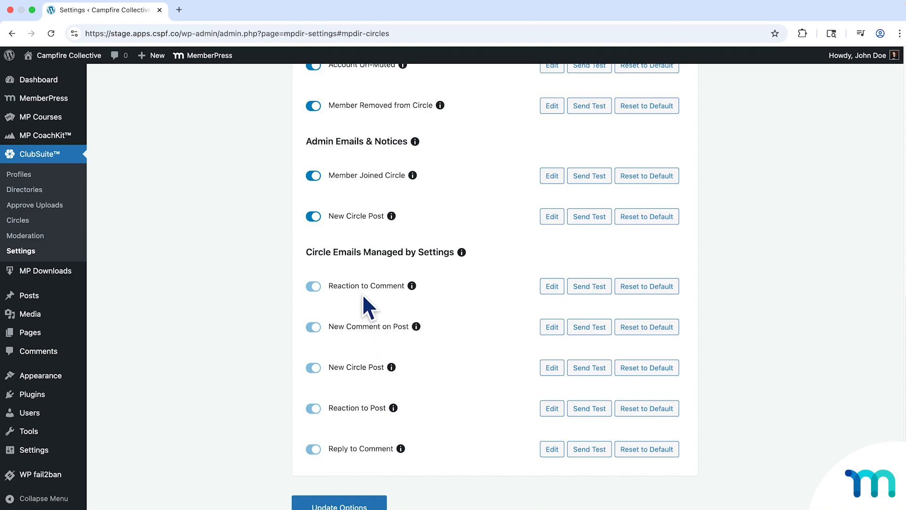
pyautogui.click(412, 286)
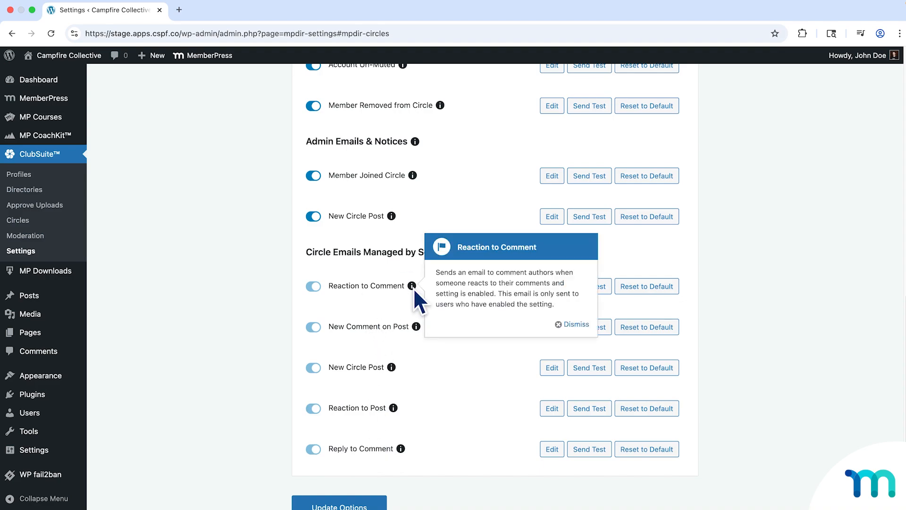
pyautogui.click(561, 325)
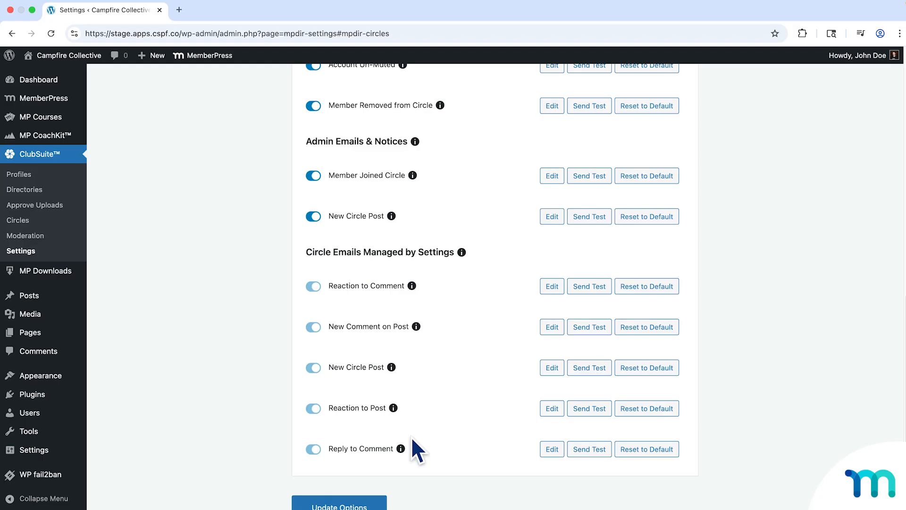
# Switch the Member Joined Circle notification off and on again.
pyautogui.scroll(5, 415, 293)
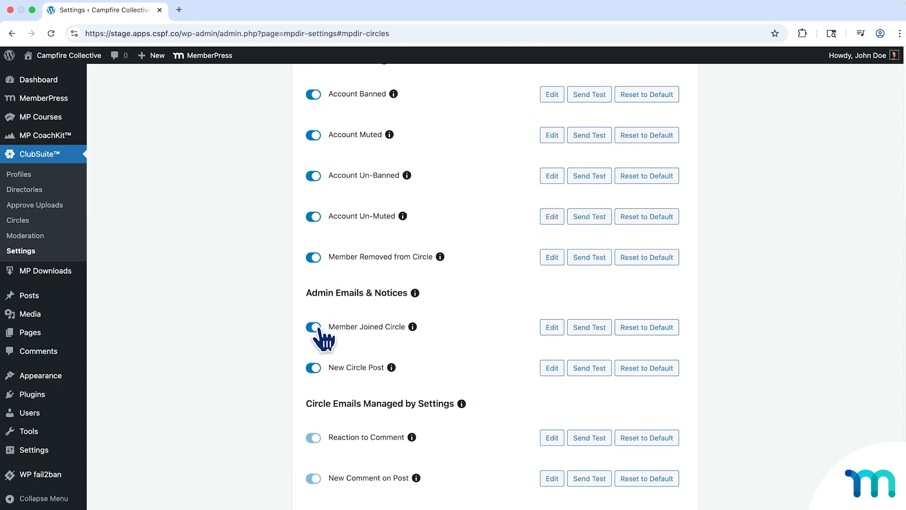
pyautogui.click(314, 326)
pyautogui.click(315, 330)
# Open the Account Banned notice for editing, examine its subject, body and template options, and hide the editor.
pyautogui.scroll(2, 389, 335)
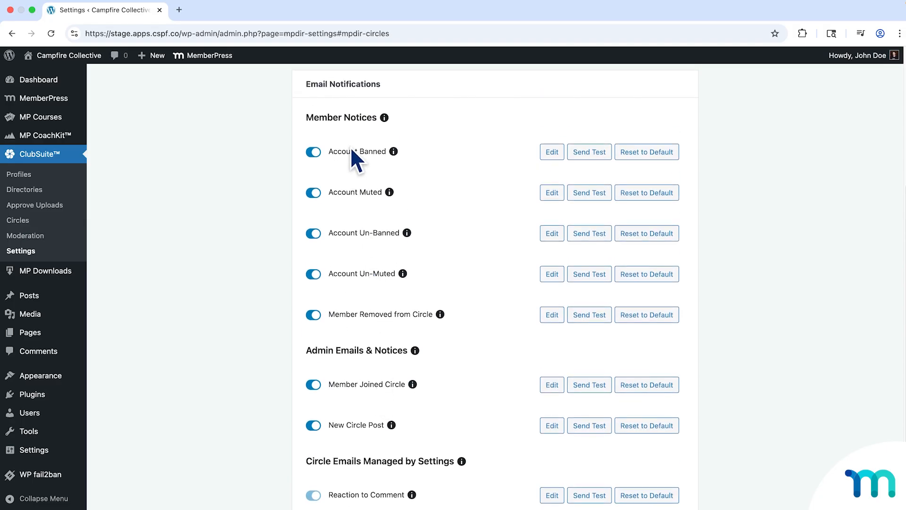
pyautogui.scroll(-8, 424, 373)
pyautogui.scroll(2, 377, 292)
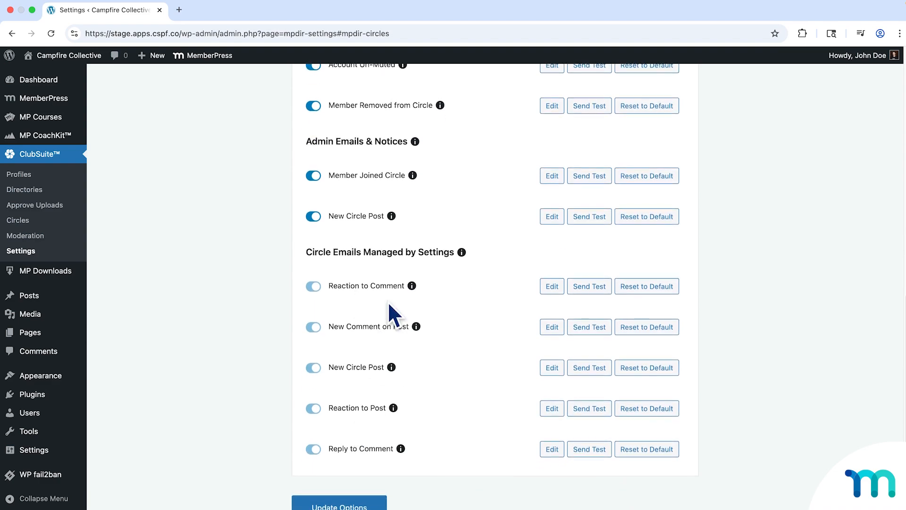
pyautogui.scroll(5, 490, 236)
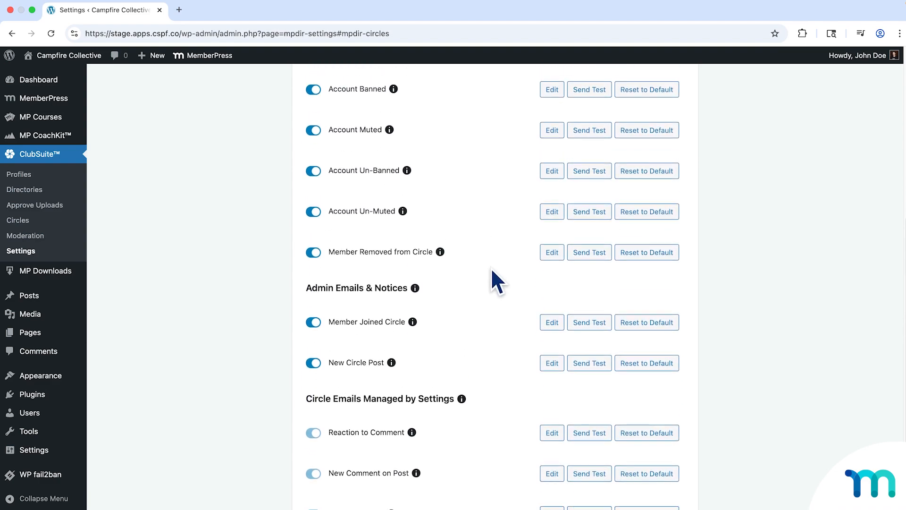
pyautogui.scroll(2, 492, 271)
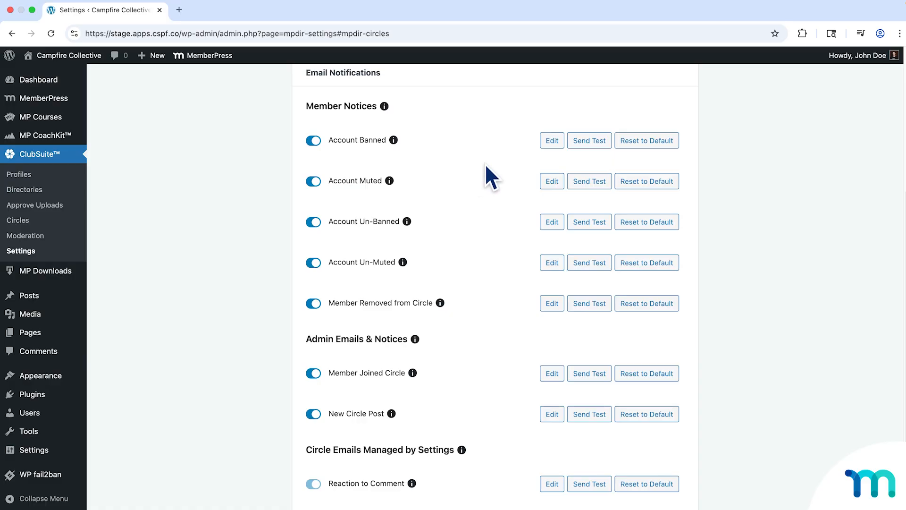
pyautogui.click(550, 142)
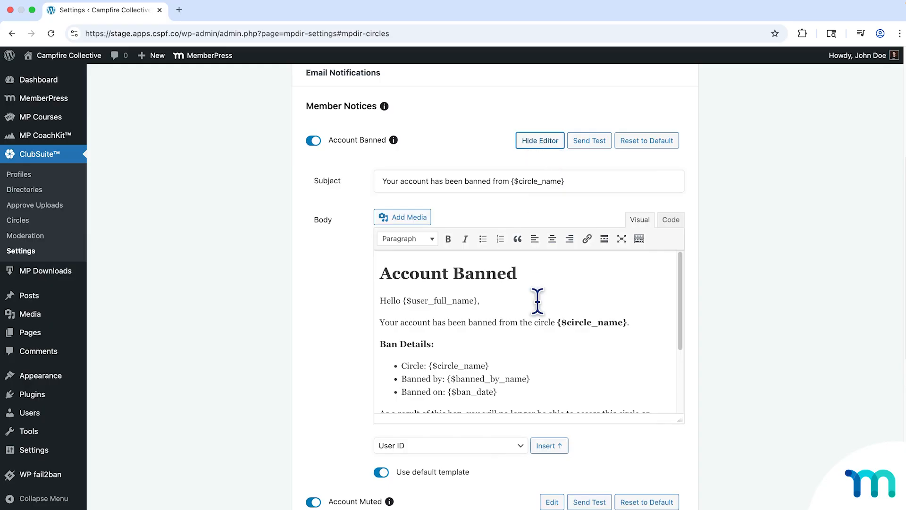
pyautogui.scroll(-4, 537, 300)
pyautogui.scroll(4, 538, 298)
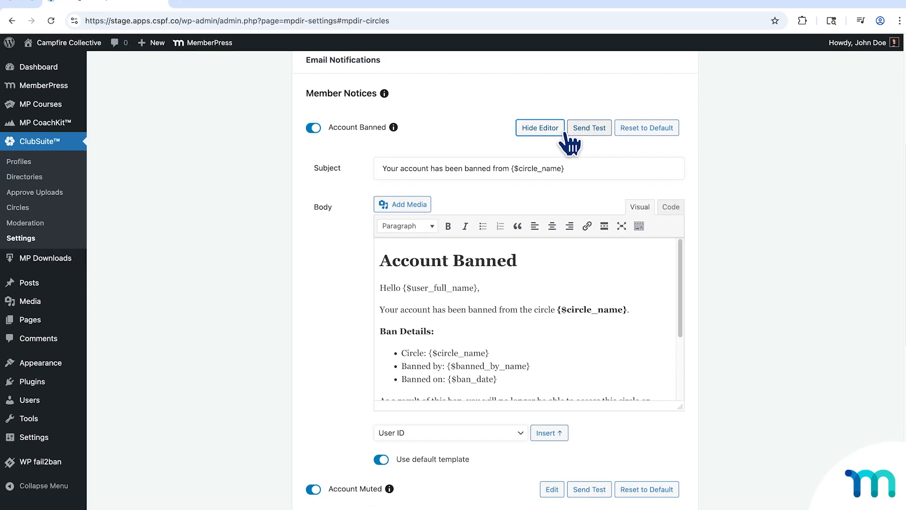
pyautogui.click(541, 141)
# Leave the settings for the ClubSuite™ Circles list and start a new circle.
pyautogui.scroll(-5, 180, 241)
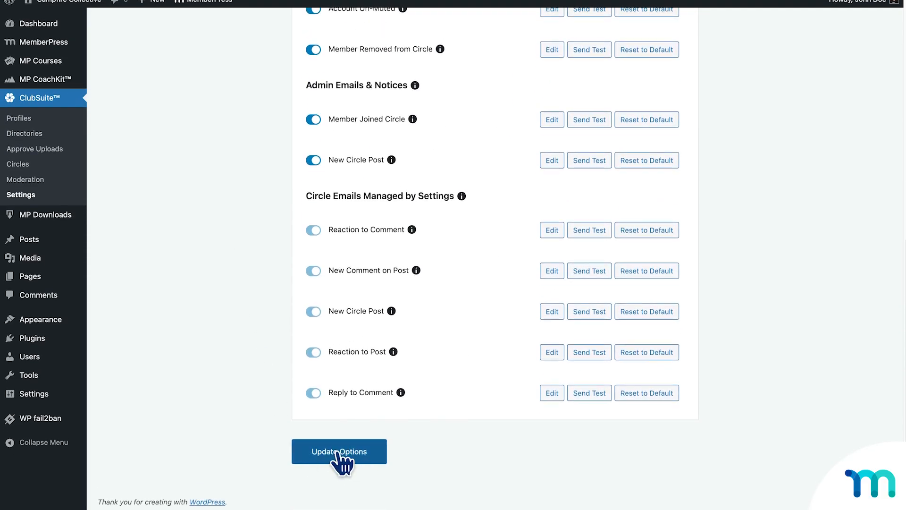
pyautogui.scroll(3, 482, 391)
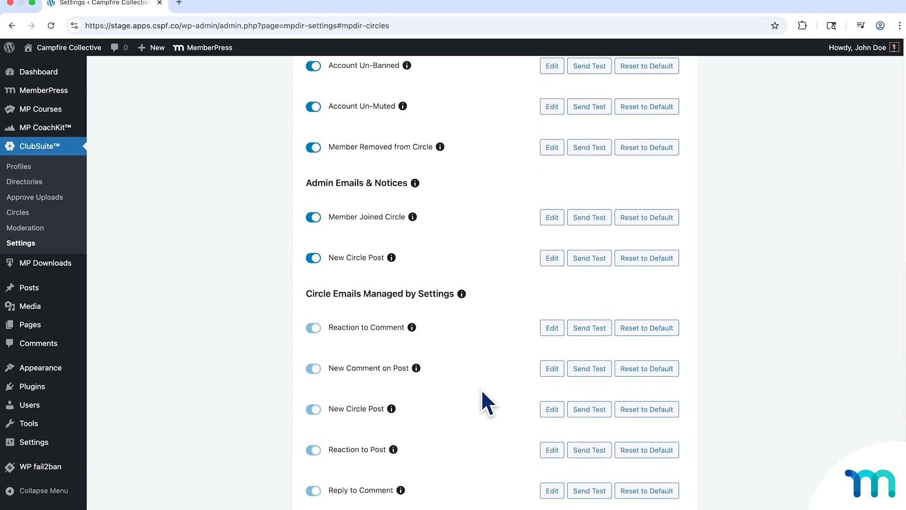
pyautogui.scroll(6, 508, 344)
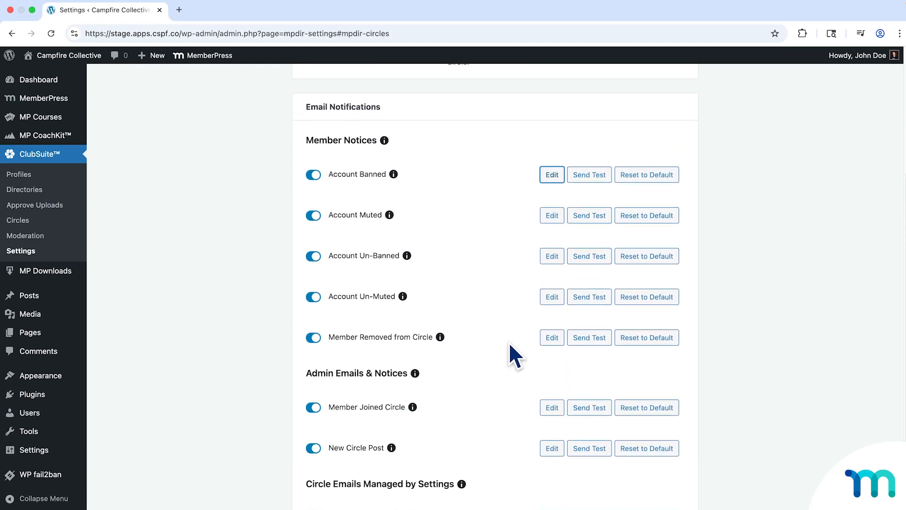
pyautogui.scroll(1, 511, 336)
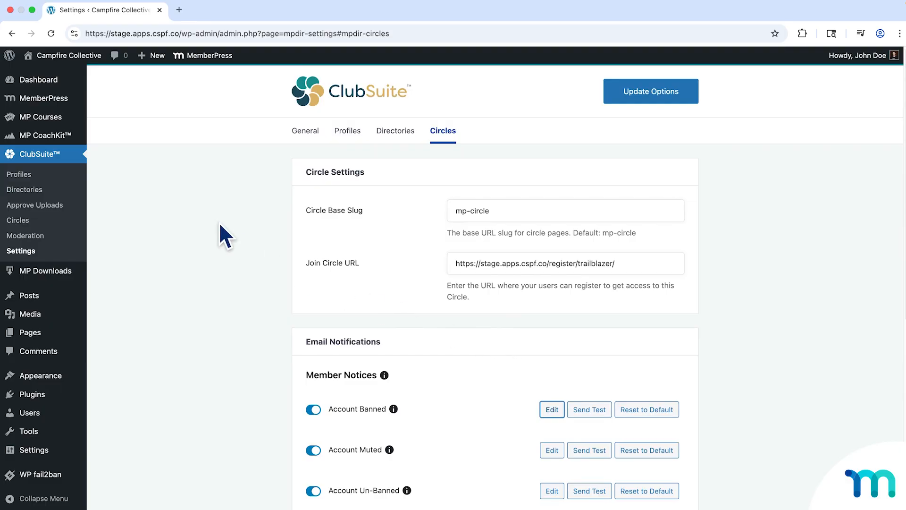
pyautogui.click(22, 221)
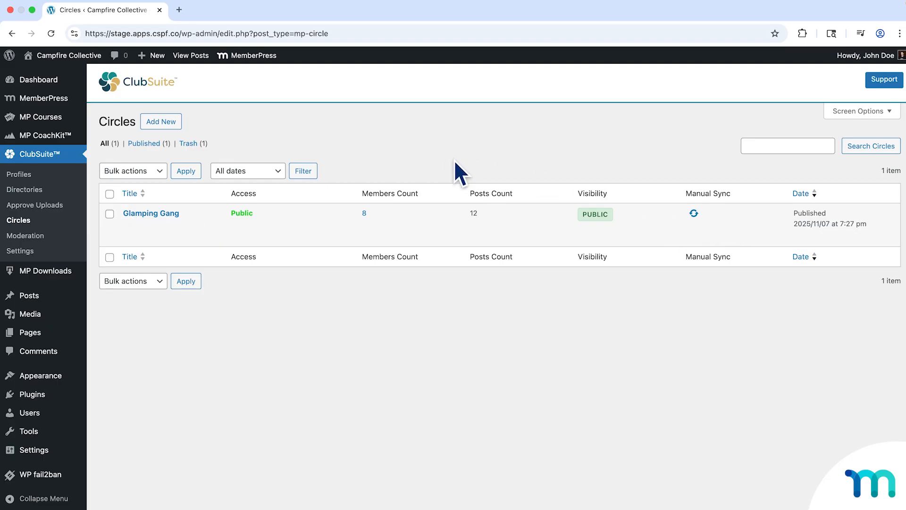
pyautogui.click(177, 127)
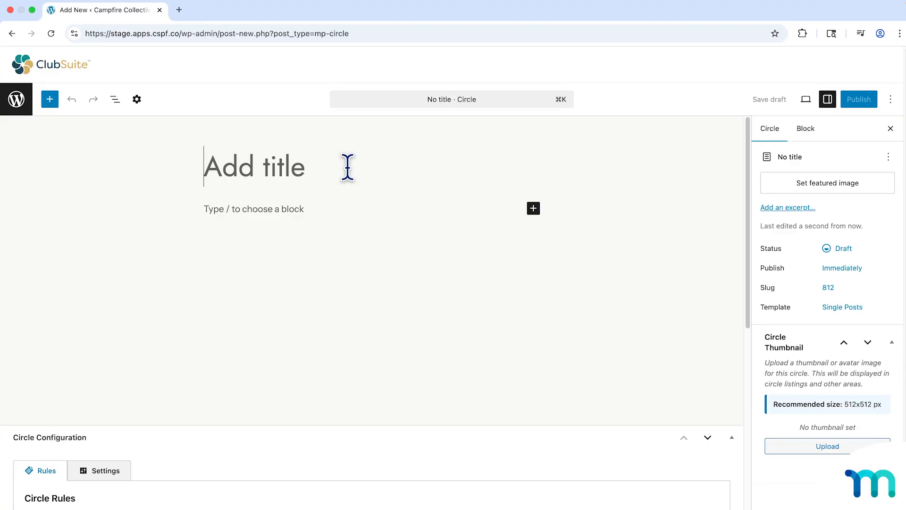
# Title the new circle Summit Seekers and enter "For lovers of hiking." as its content.
pyautogui.click(347, 166)
pyautogui.write('Summit s')
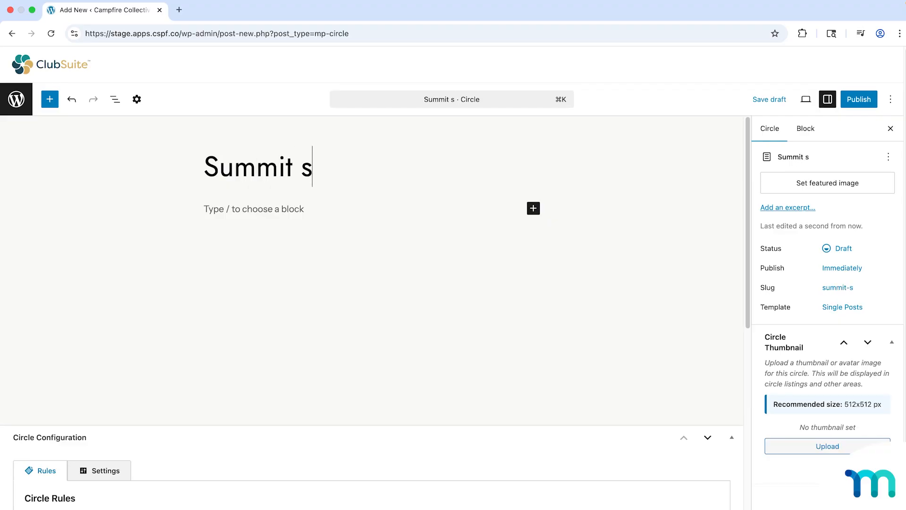
pyautogui.press('BackSpace')
pyautogui.write('Seekers')
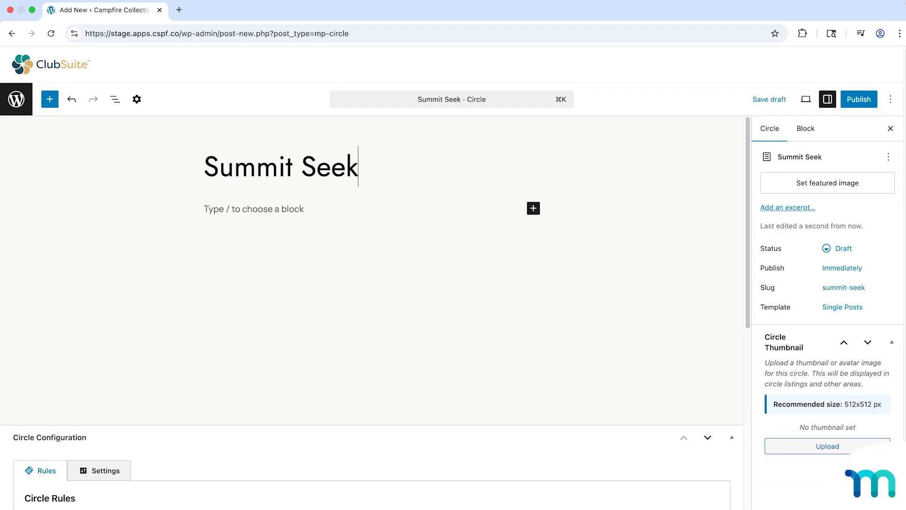
pyautogui.click(390, 202)
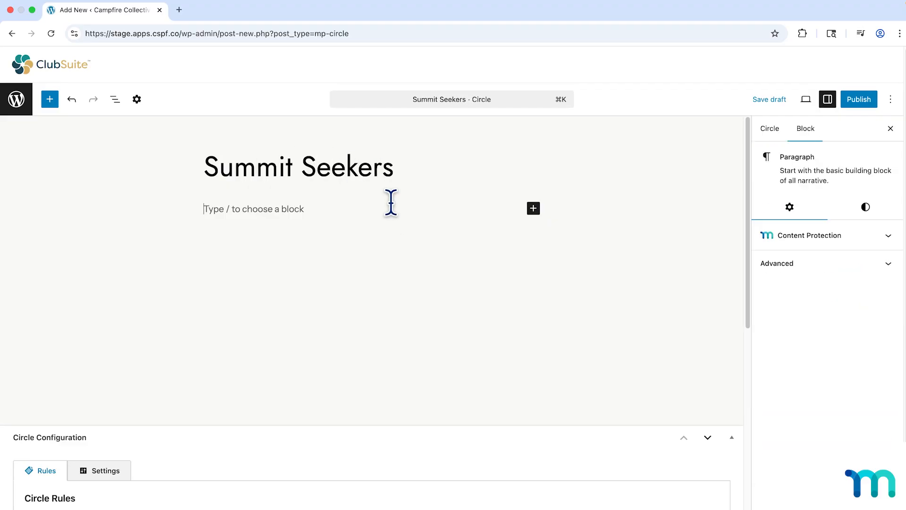
pyautogui.write('For lovers of hiking.')
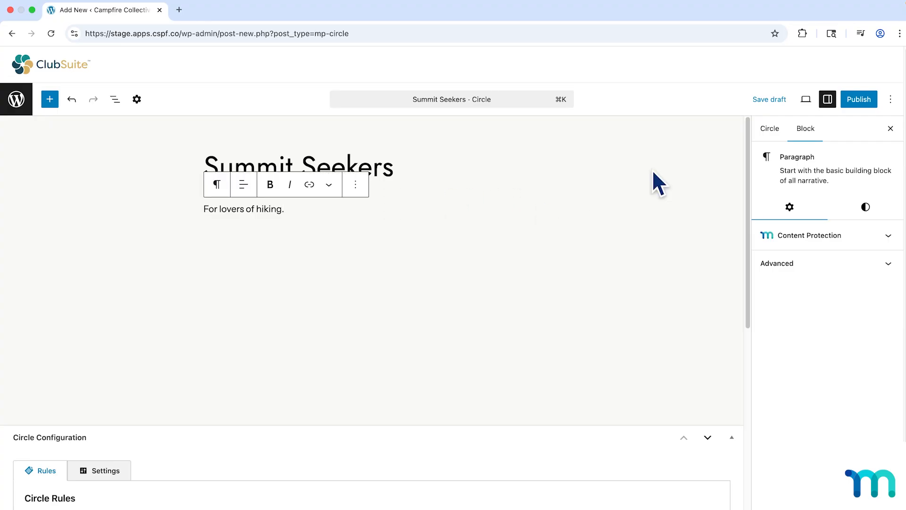
# Publish the Summit Seekers circle and close the publishing summary.
pyautogui.click(858, 99)
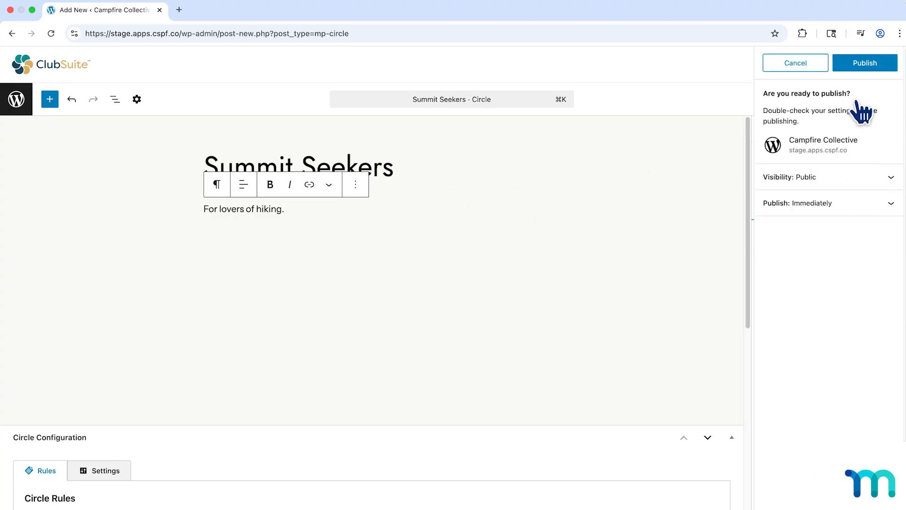
pyautogui.click(857, 63)
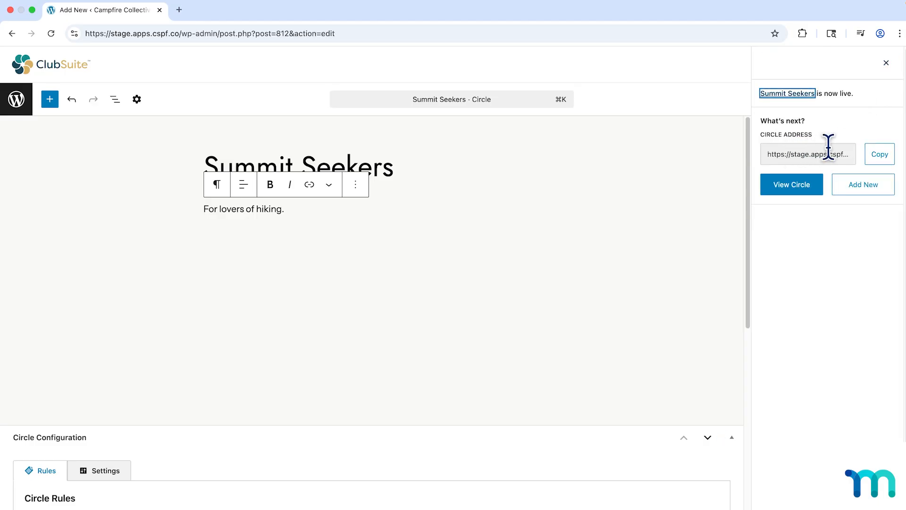
pyautogui.click(891, 64)
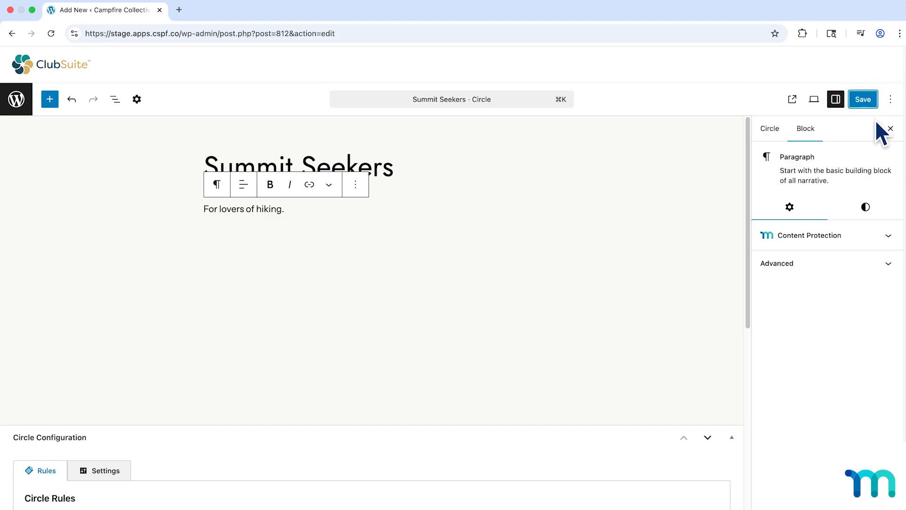
# Try adding extra letters at the start of the circle's slug, and restore it to summit-seekers.
pyautogui.click(773, 134)
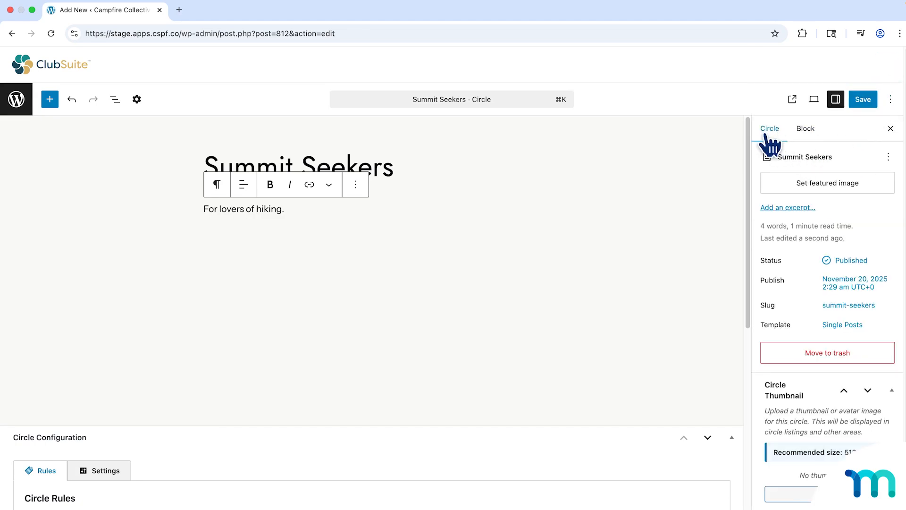
pyautogui.click(831, 307)
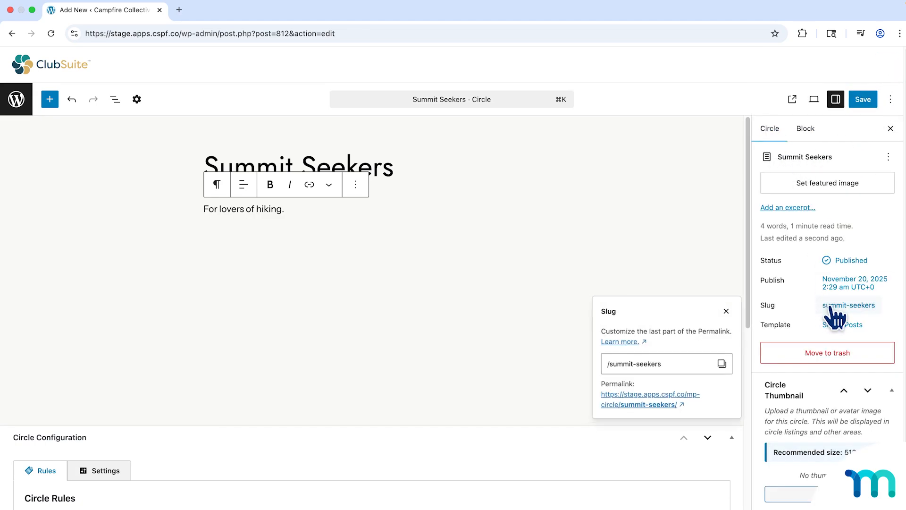
pyautogui.click(643, 364)
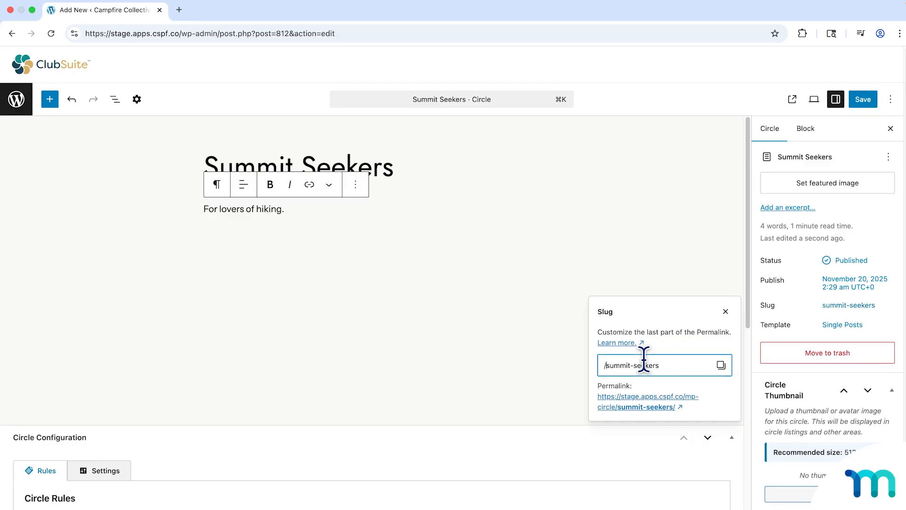
pyautogui.write('fff')
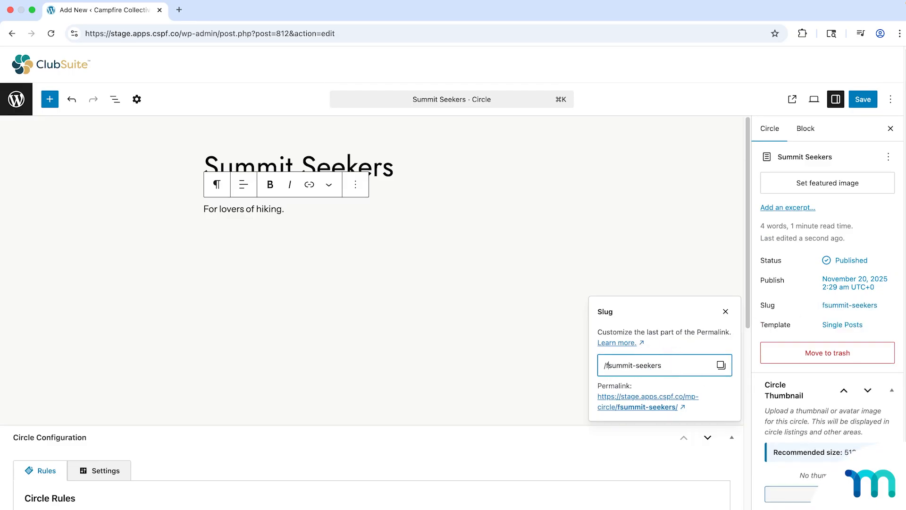
pyautogui.press('BackSpace')
pyautogui.press('BackSpace')
pyautogui.press('BackSpace')
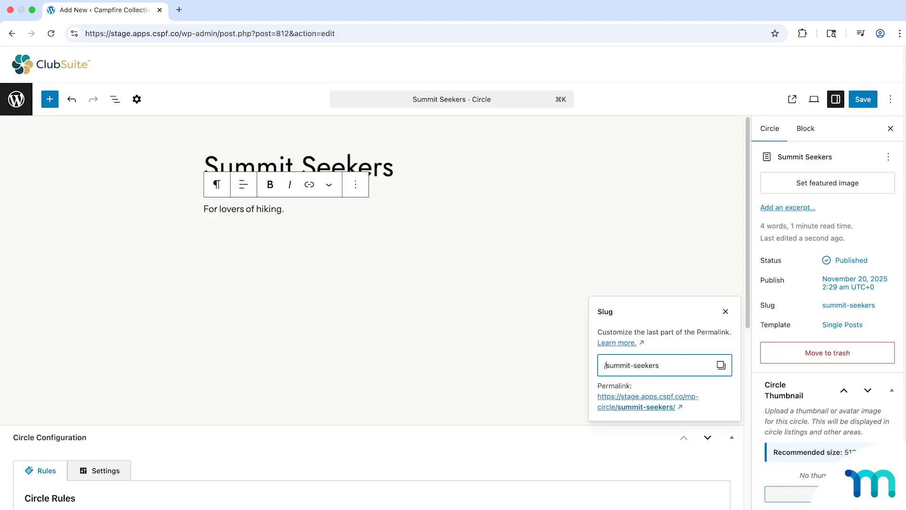
pyautogui.click(726, 312)
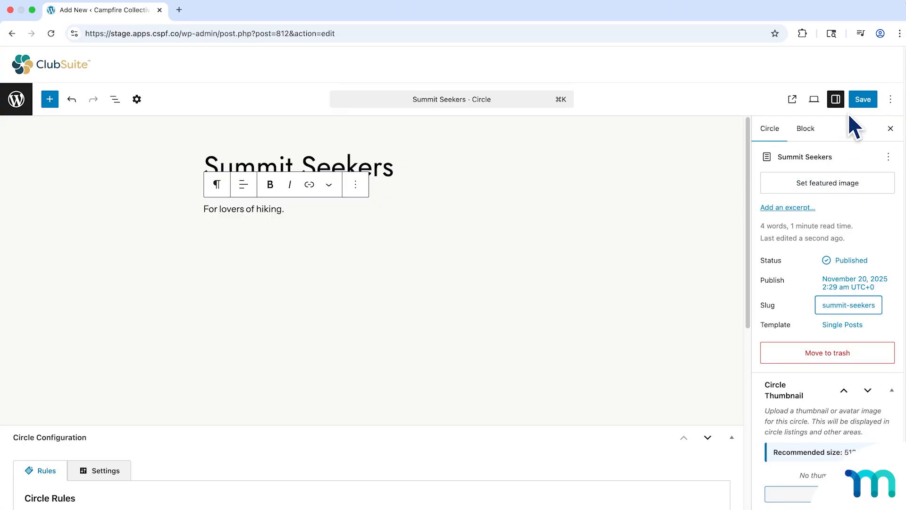
# Save the Summit Seekers circle and view its page on the site.
pyautogui.click(855, 103)
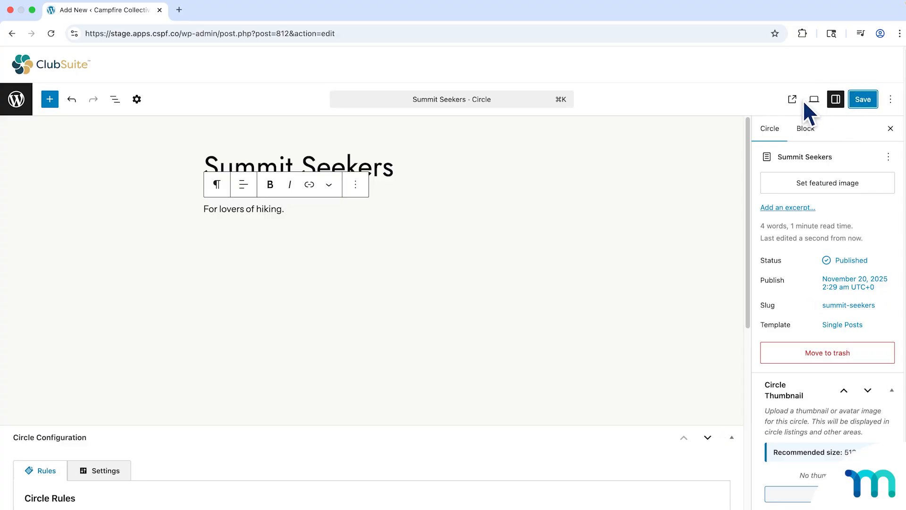
pyautogui.click(797, 104)
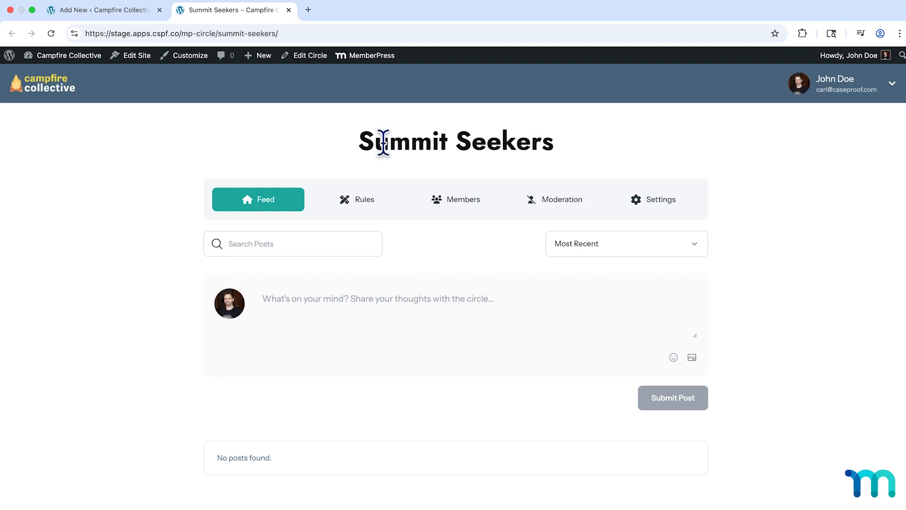
# Inspect the title on the Summit Seekers circle page, and close the page to return to the circle editor.
pyautogui.moveTo(358, 141); pyautogui.dragTo(562, 162)
pyautogui.click(564, 162)
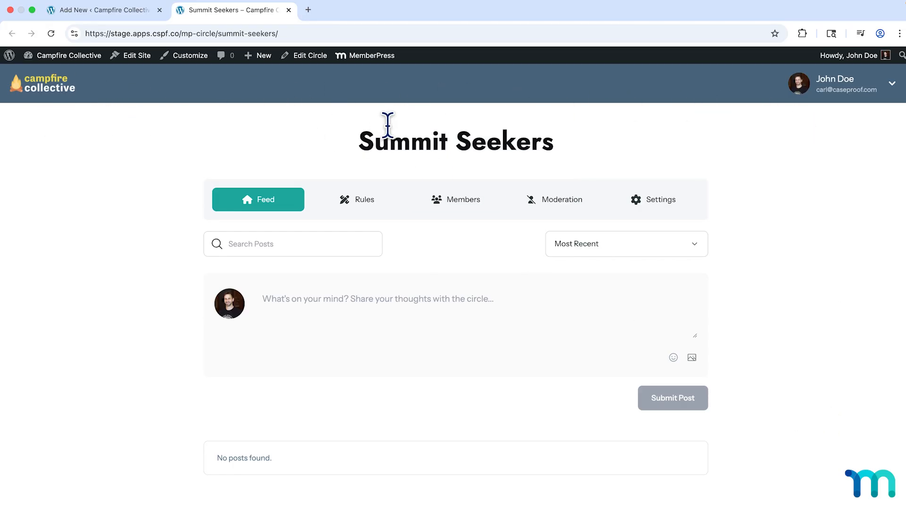
pyautogui.click(289, 9)
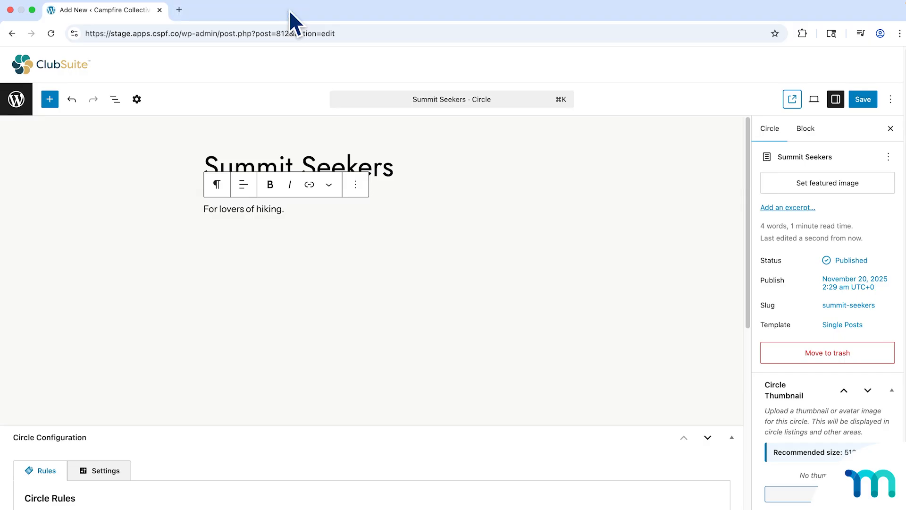
# Set the photo of the hiker with outstretched arms as the circle's featured image, save, and check the banner on its page.
pyautogui.click(826, 189)
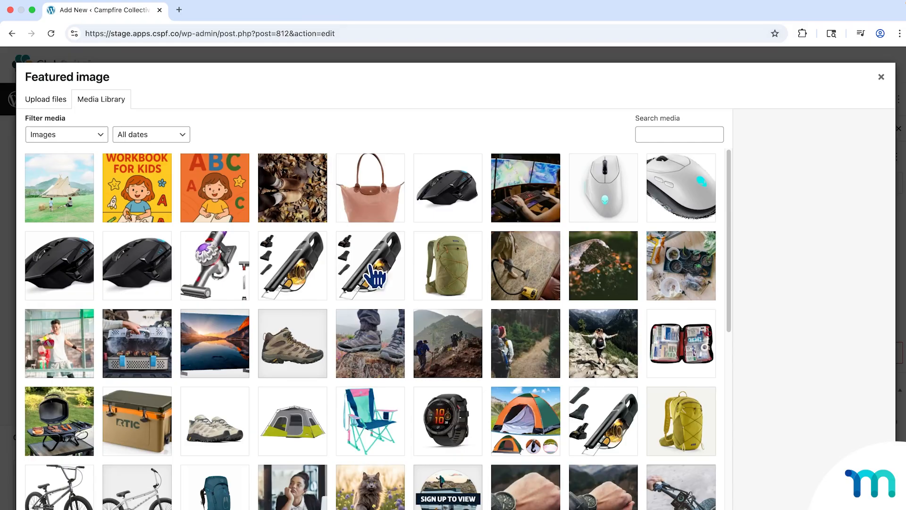
pyautogui.scroll(-1, 594, 340)
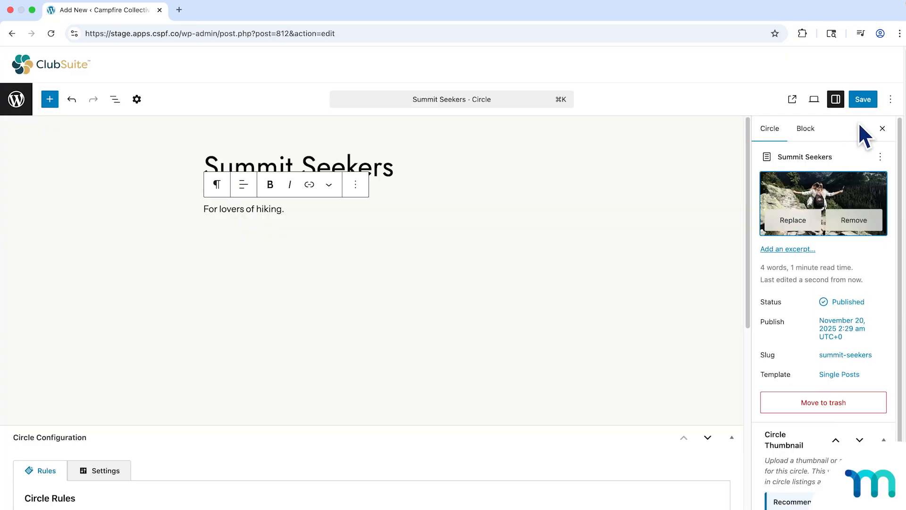
pyautogui.click(859, 99)
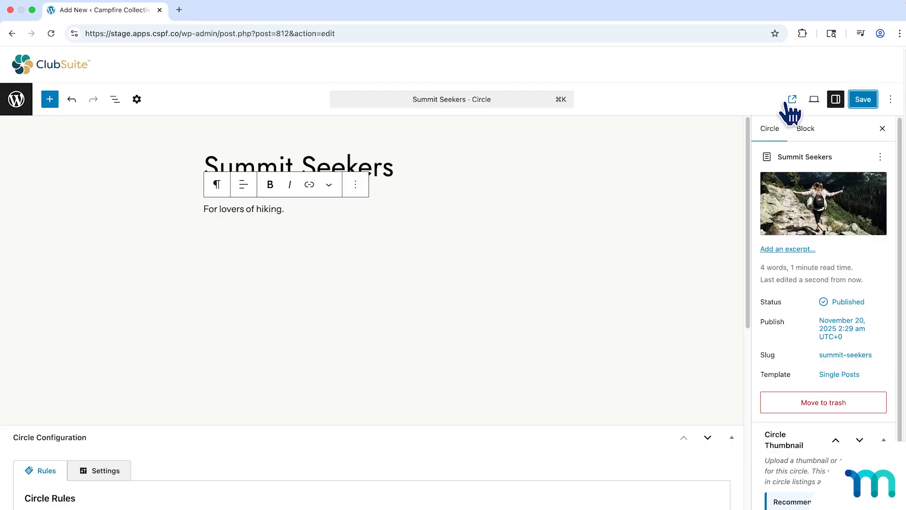
pyautogui.click(788, 100)
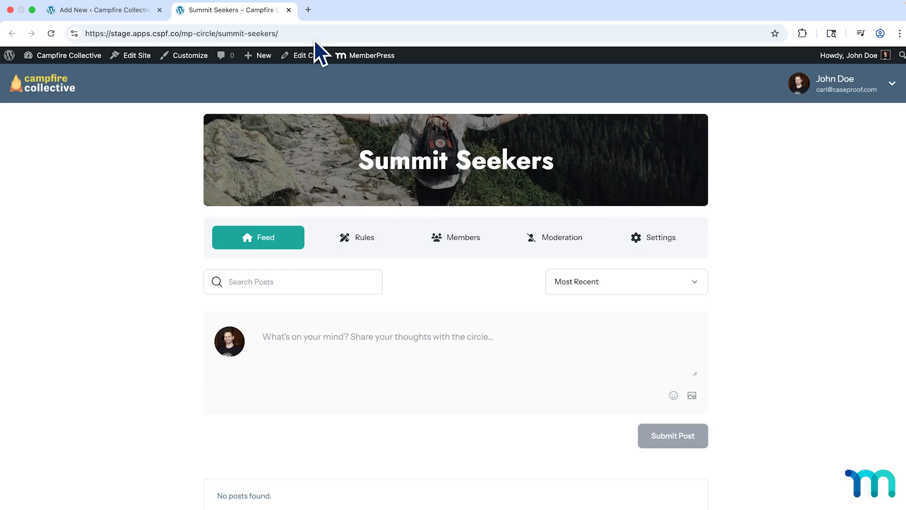
pyautogui.click(288, 10)
# Set the circle thumbnail to pexels-photo-1365425-scaled.jpeg from the media library and save the circle.
pyautogui.scroll(-2, 811, 255)
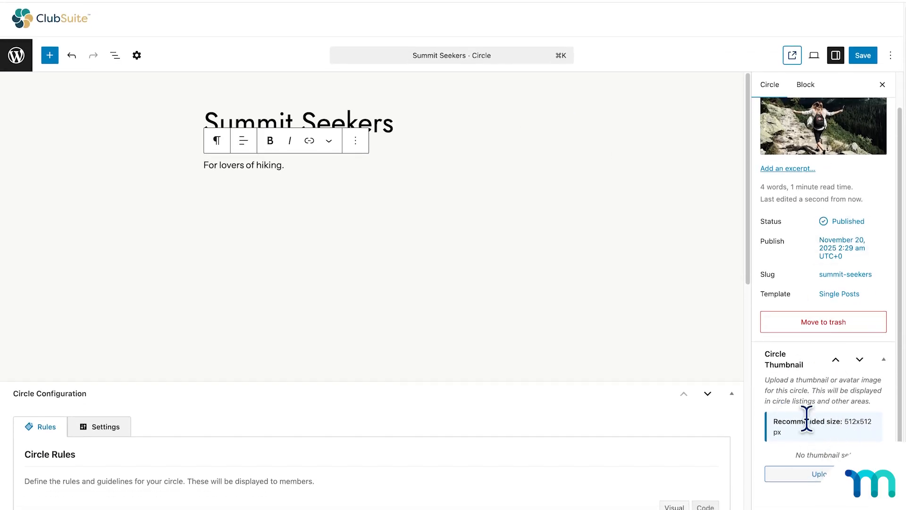
pyautogui.click(822, 474)
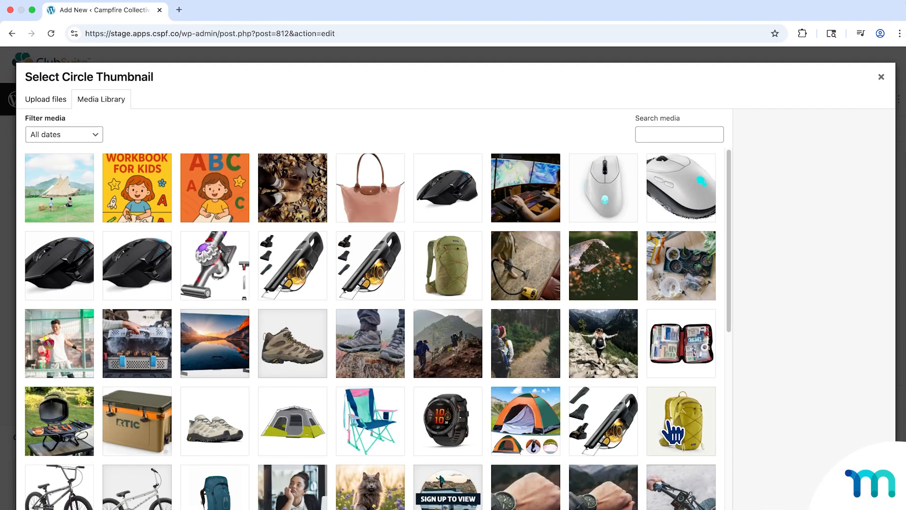
pyautogui.click(457, 337)
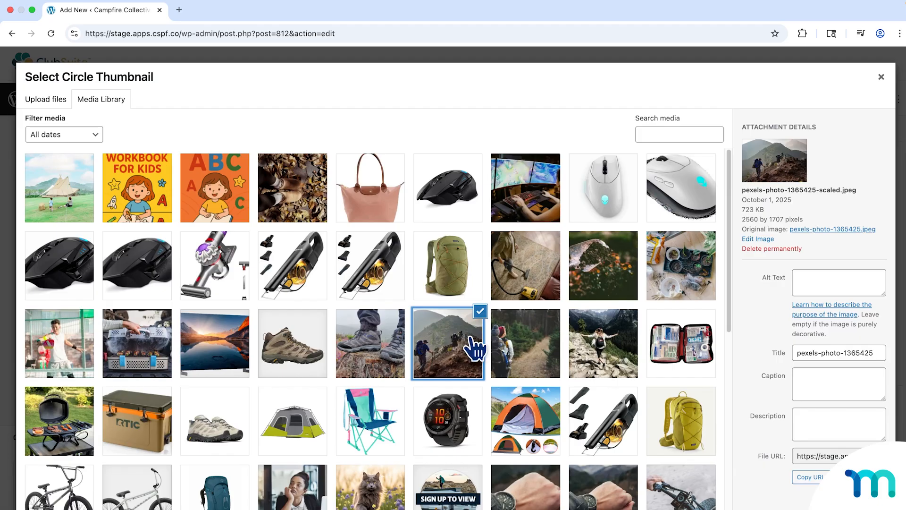
pyautogui.click(867, 506)
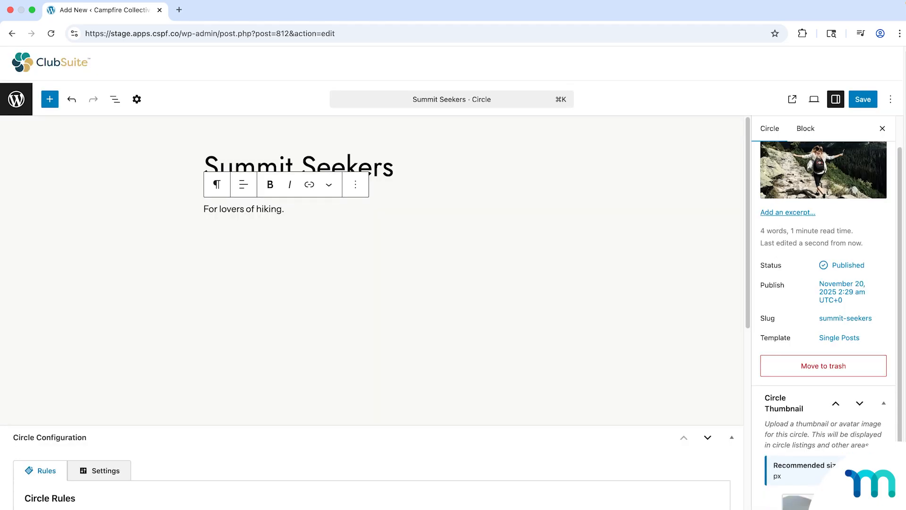
pyautogui.click(858, 103)
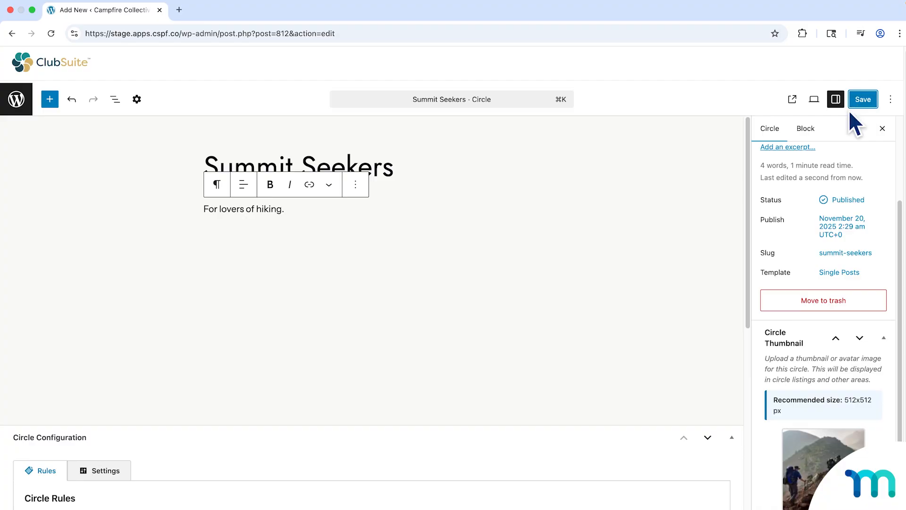
# Open the Circles admin list in a new tab, and load the site's /mp-circle directory in an incognito window.
pyautogui.rightClick(23, 98)
pyautogui.click(42, 101)
pyautogui.click(204, 18)
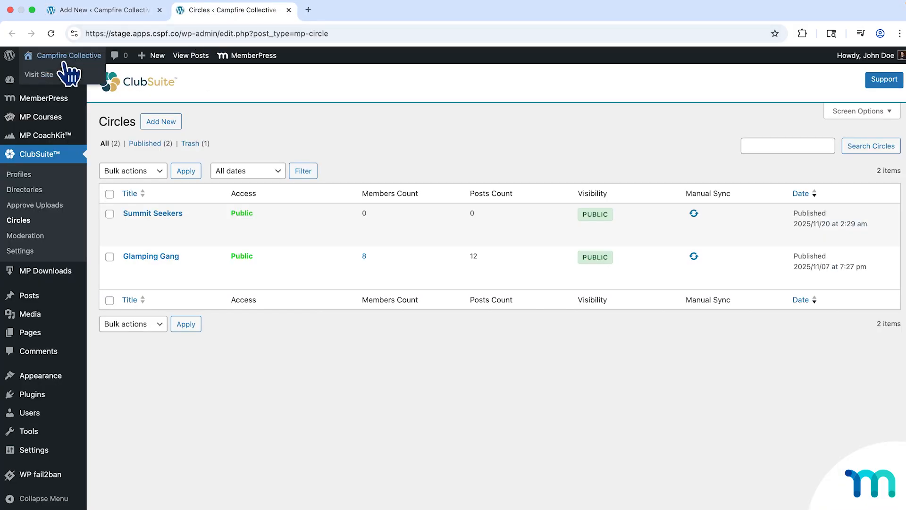
pyautogui.rightClick(60, 75)
pyautogui.click(112, 103)
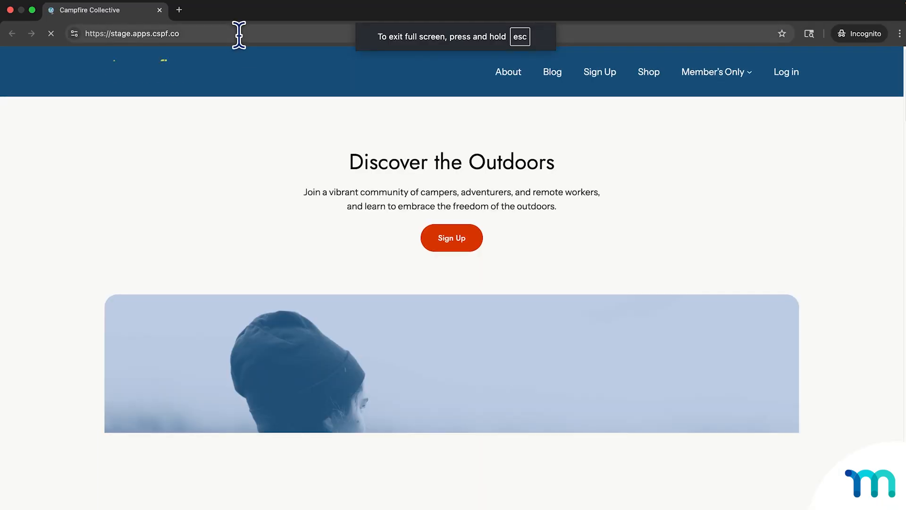
pyautogui.click(274, 35)
pyautogui.write('/mp')
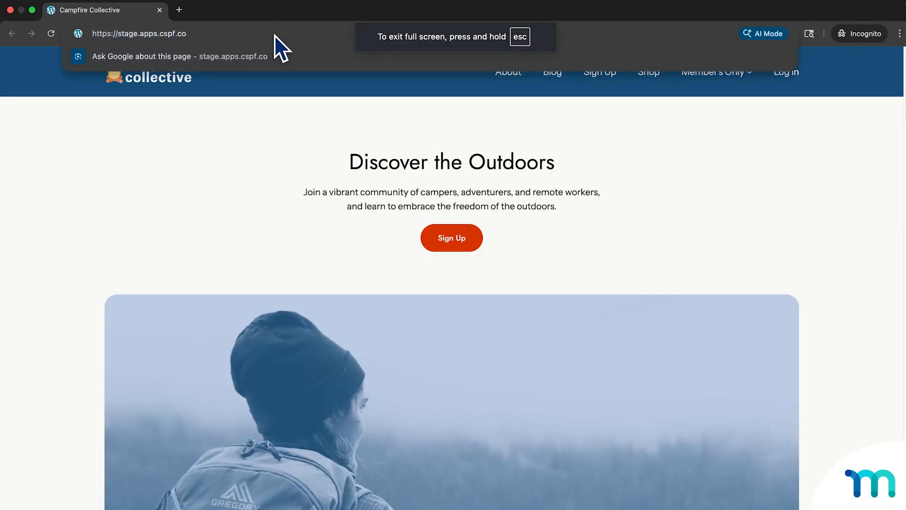
pyautogui.write('-circle')
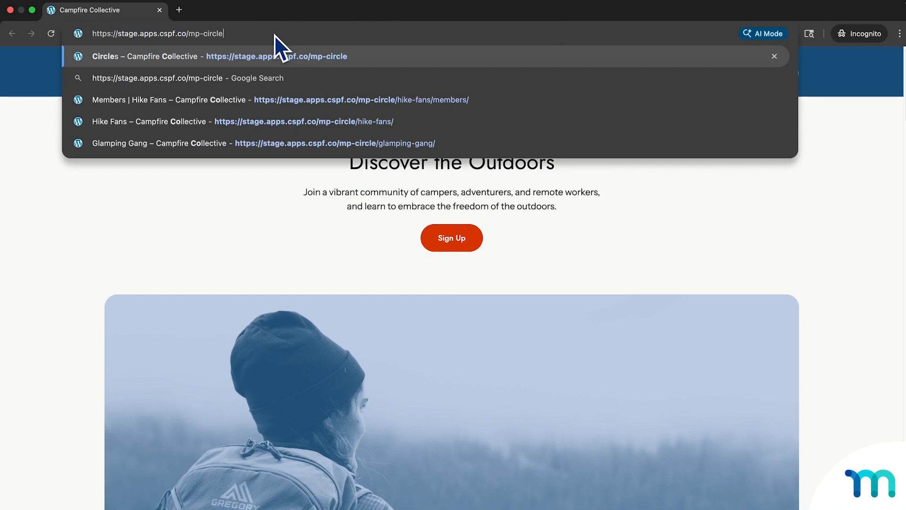
pyautogui.press('Return')
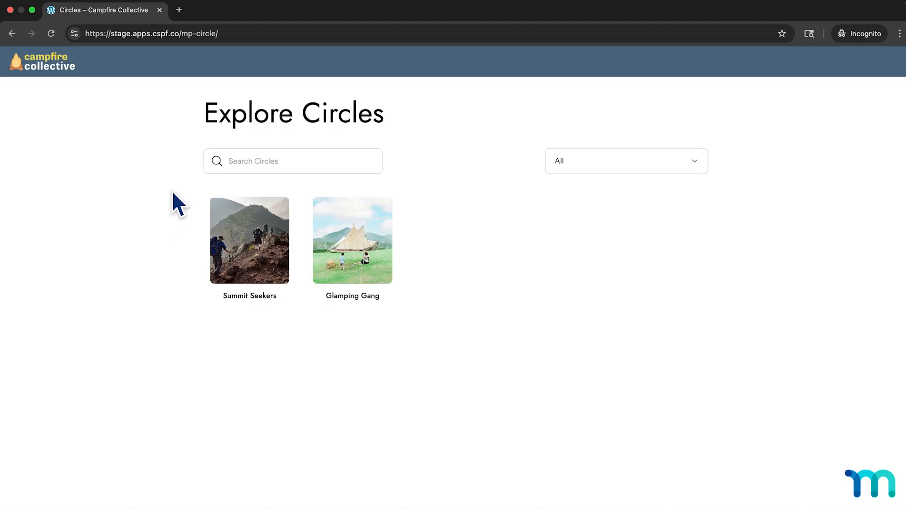
# Close the incognito circle directory and the Circles admin list, returning to the Summit Seekers editor.
pyautogui.click(160, 10)
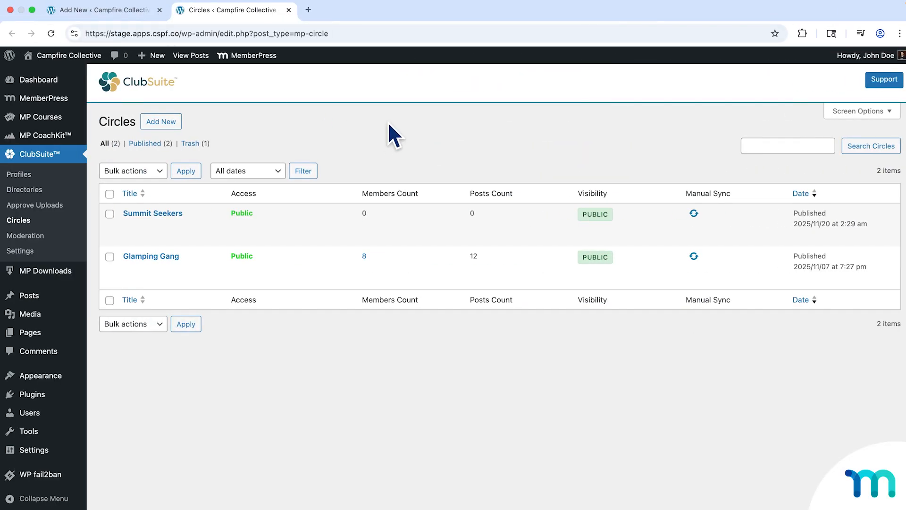
pyautogui.click(129, 17)
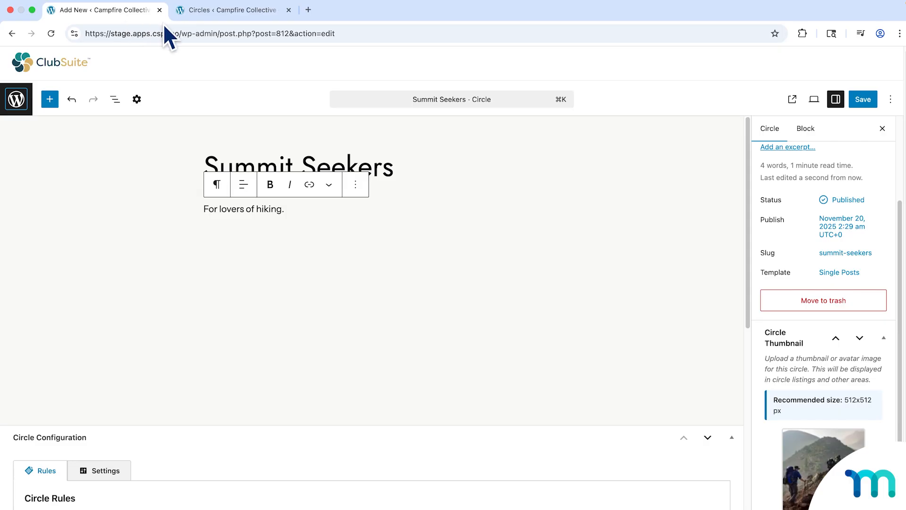
pyautogui.click(288, 10)
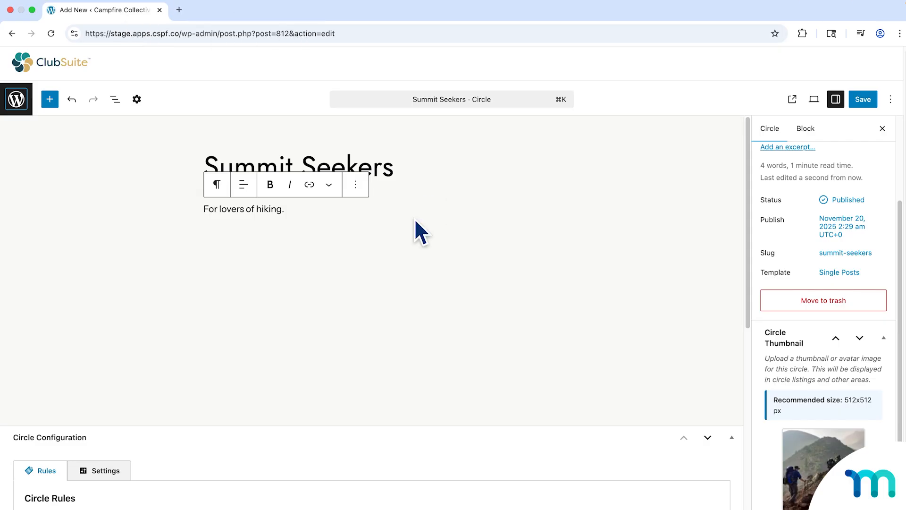
# Enlarge the Circle Rules text box in the circle configuration and review the full guidelines.
pyautogui.scroll(-6, 415, 255)
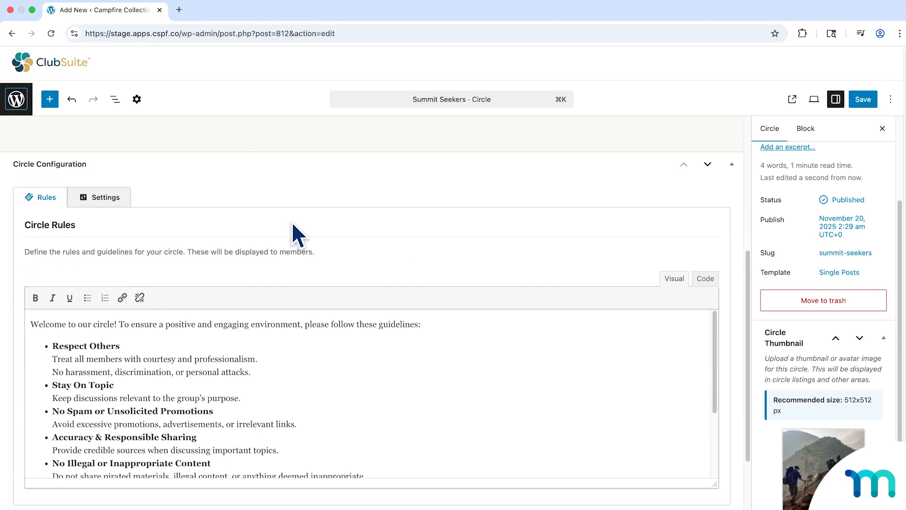
pyautogui.scroll(-1, 292, 222)
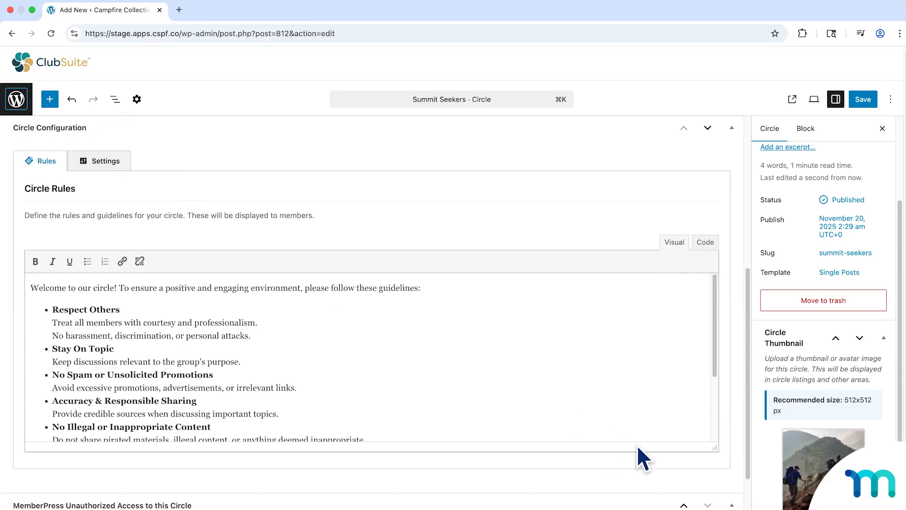
pyautogui.moveTo(711, 446); pyautogui.dragTo(711, 509)
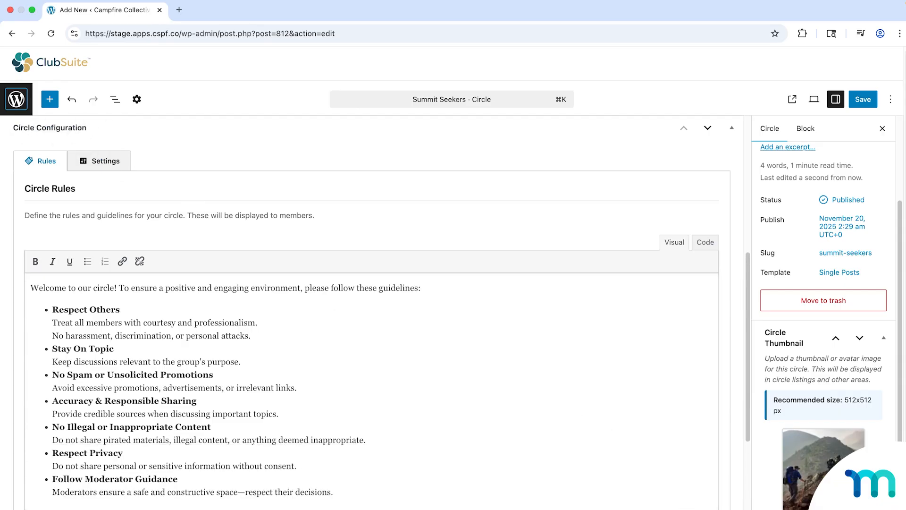
pyautogui.scroll(-1, 332, 207)
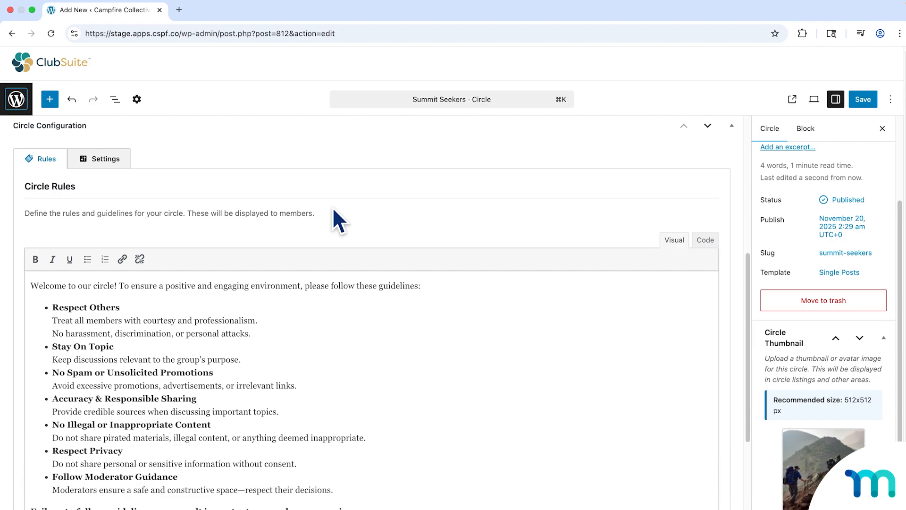
pyautogui.scroll(-1, 332, 206)
# View the Rules page of the Summit Seekers circle on the site, and close it to return to the editor.
pyautogui.click(788, 103)
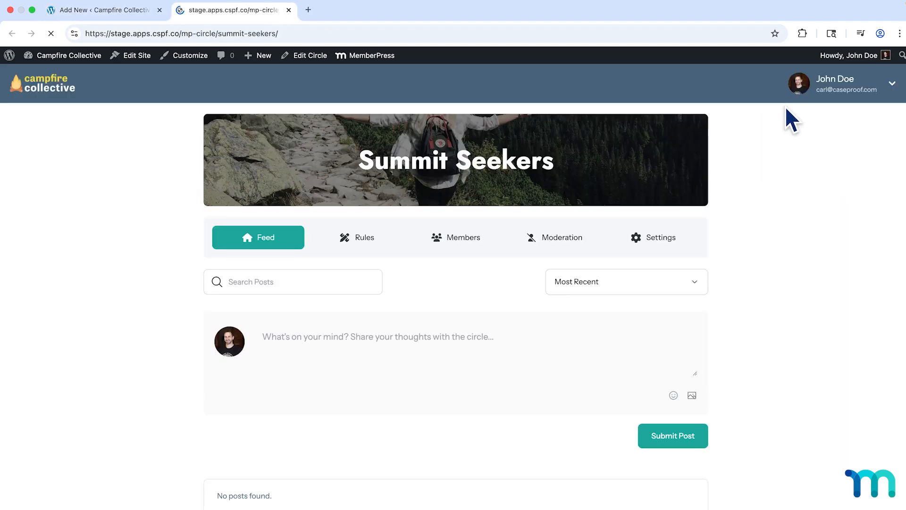
pyautogui.click(370, 239)
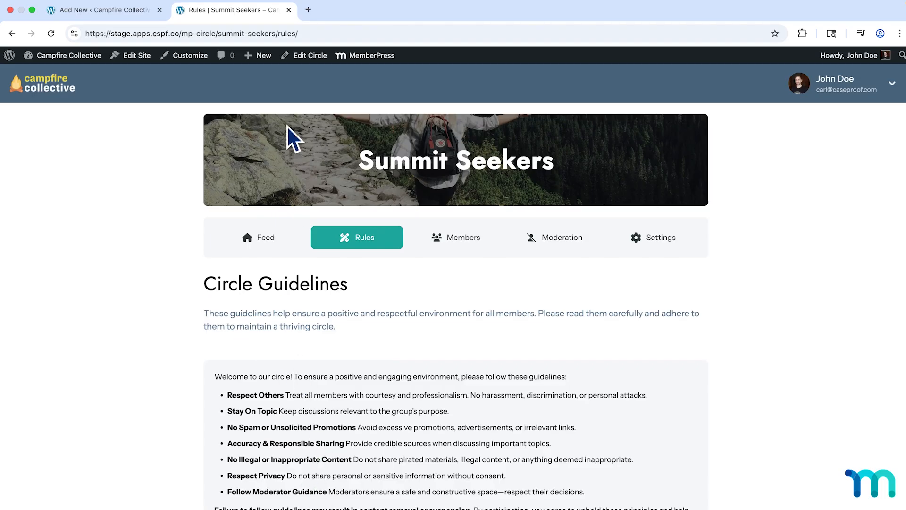
pyautogui.click(288, 10)
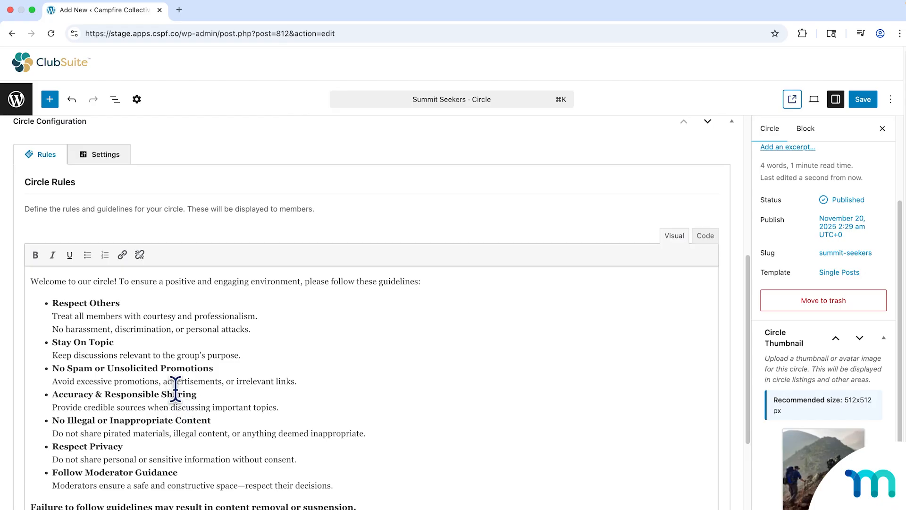
# Inspect the editable Circle Rules text, display it as code, and return to the visual view.
pyautogui.click(214, 330)
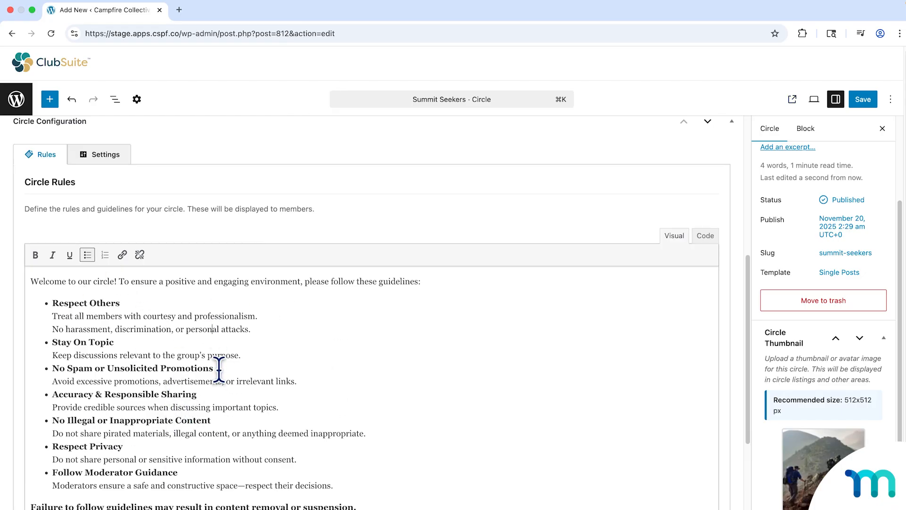
pyautogui.click(160, 420)
pyautogui.click(296, 429)
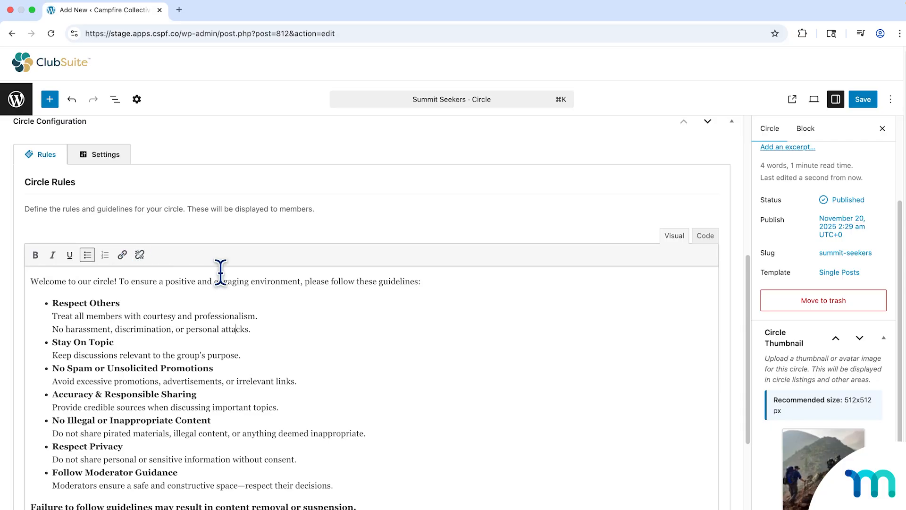
pyautogui.click(713, 236)
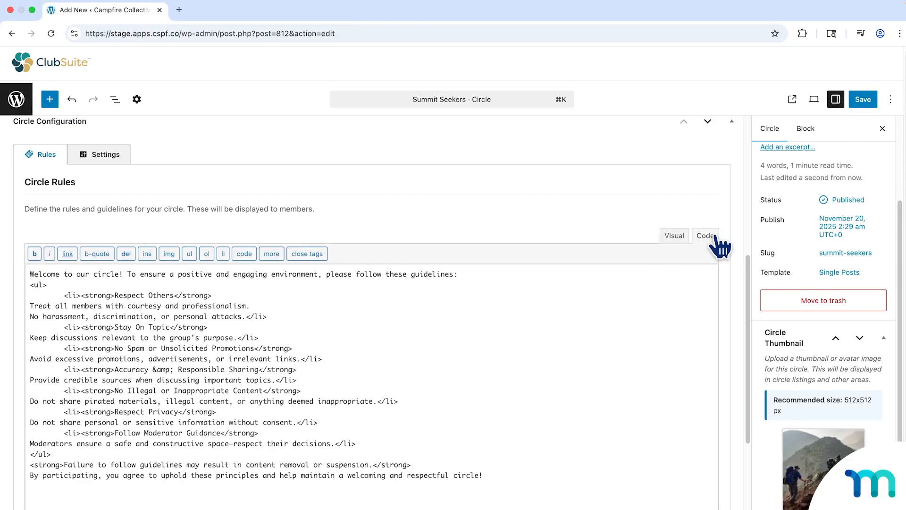
pyautogui.click(679, 237)
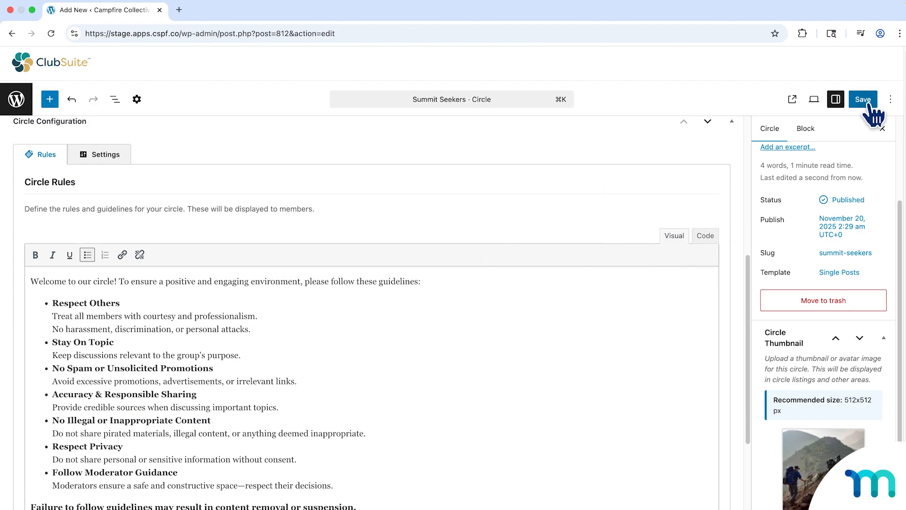
# Open the Circle Settings section and examine the permission, visibility and automatic assignment options.
pyautogui.scroll(-1, 483, 194)
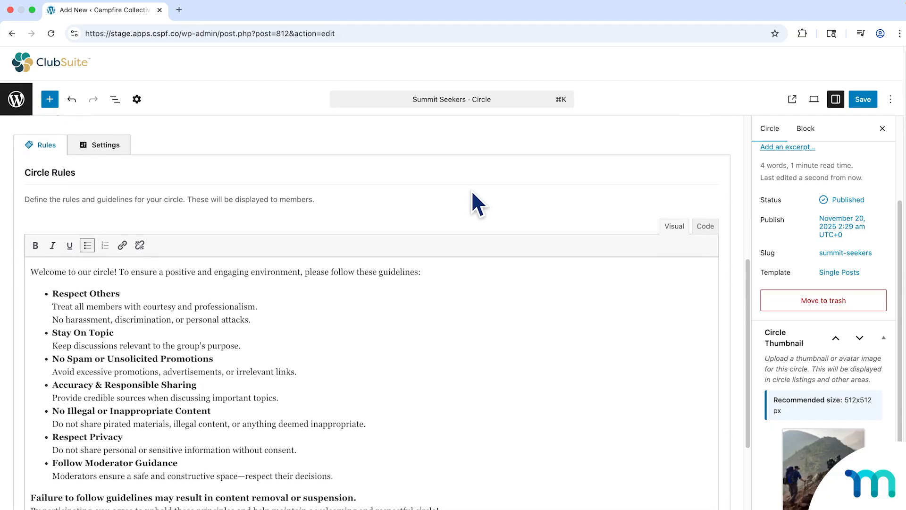
pyautogui.scroll(-1, 471, 191)
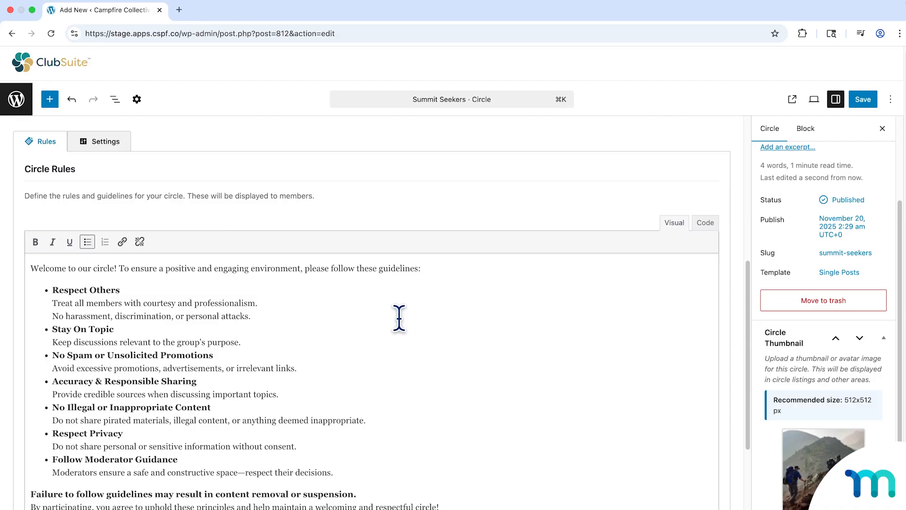
pyautogui.click(102, 147)
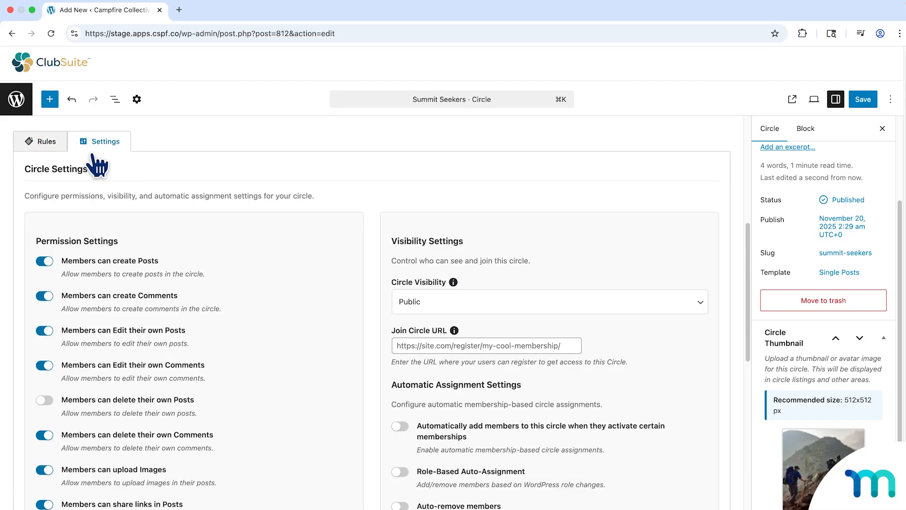
pyautogui.scroll(-2, 256, 202)
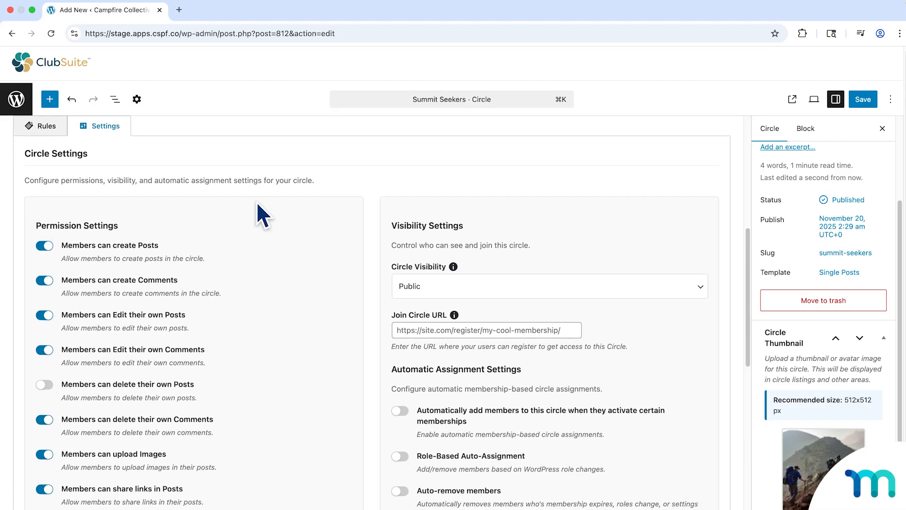
pyautogui.scroll(-1, 259, 205)
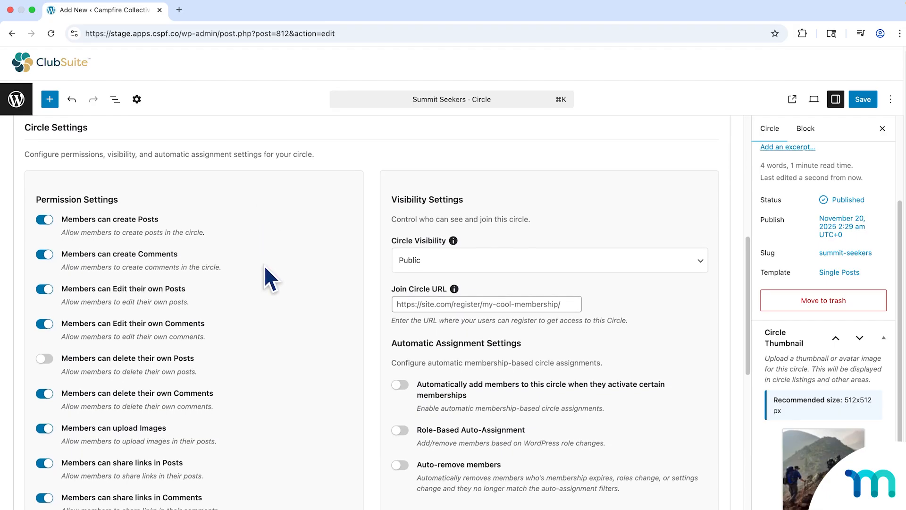
# Review the member and moderator permission options in the Circle Settings of the Summit Seekers circle.
pyautogui.scroll(-3, 265, 267)
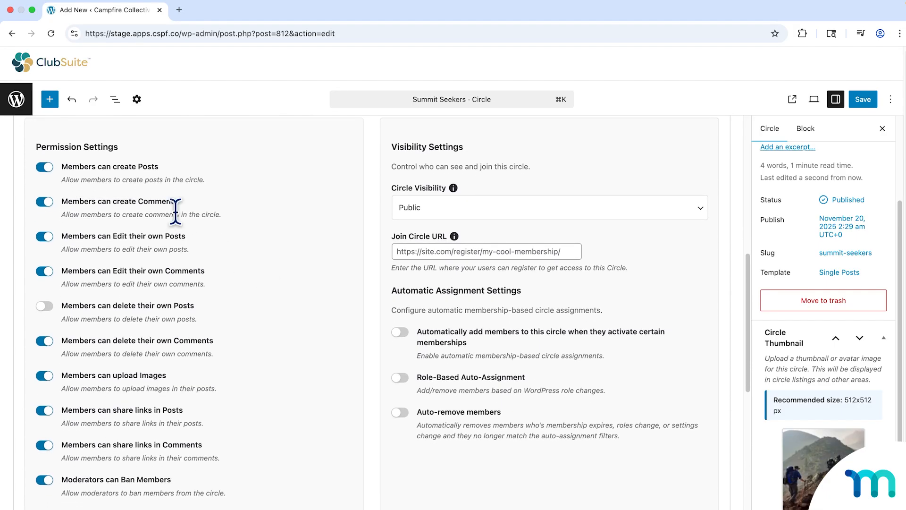
pyautogui.scroll(-1, 278, 283)
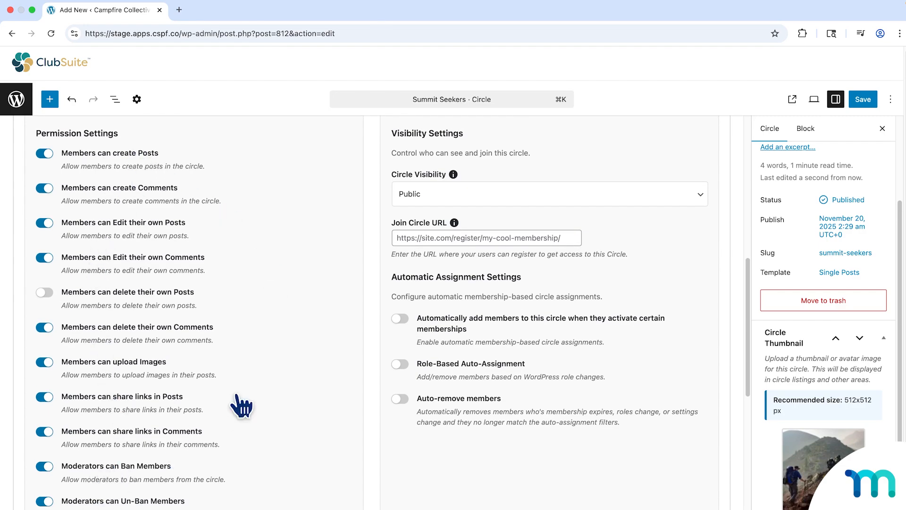
pyautogui.scroll(-1, 142, 448)
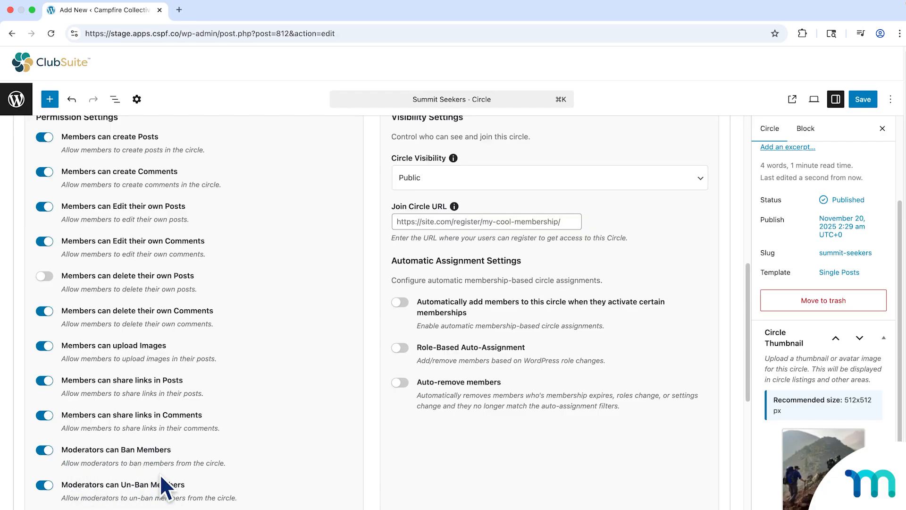
pyautogui.scroll(-5, 155, 443)
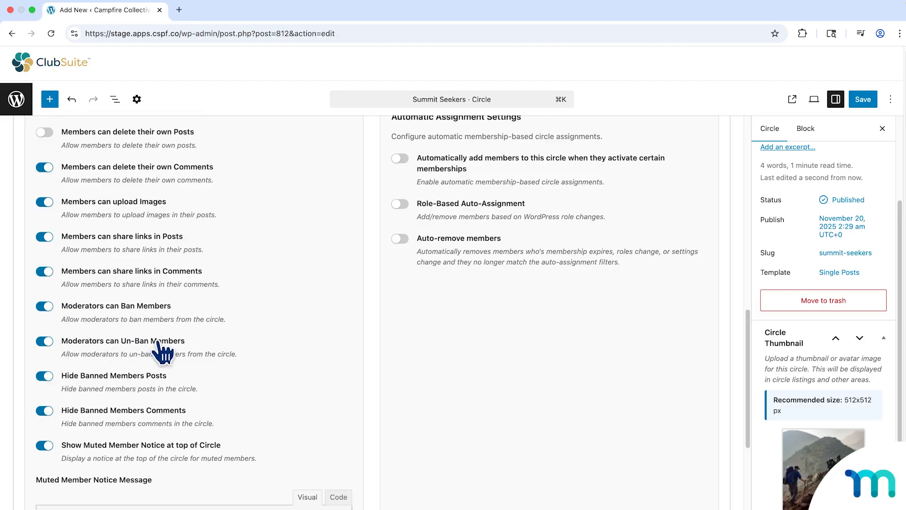
pyautogui.scroll(6, 169, 356)
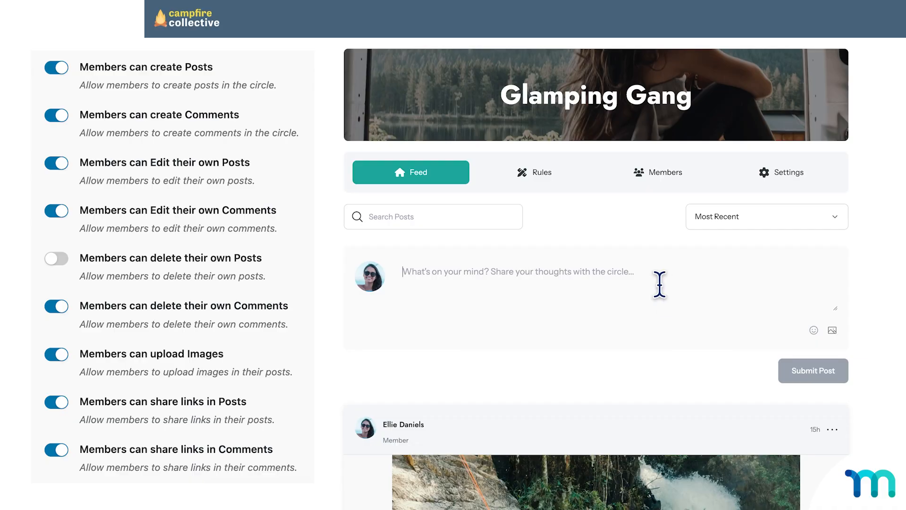
# Draft the post "This is a new post" in the Glamping Gang feed and the comment "This is a comment" under the climbing post.
pyautogui.write('This is')
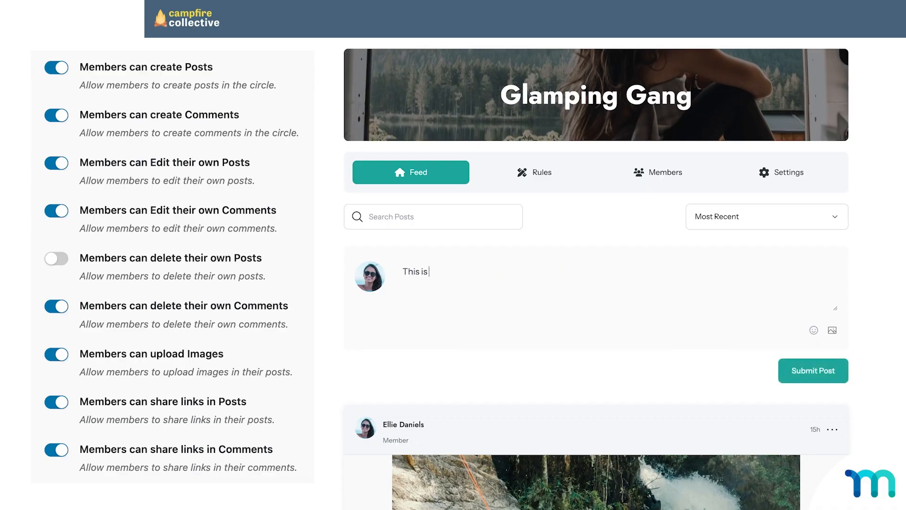
pyautogui.write(' a new post')
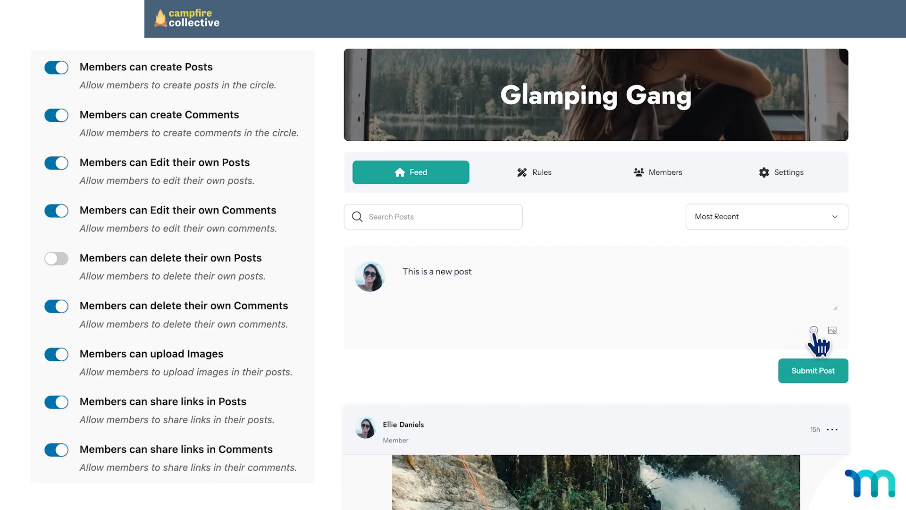
pyautogui.scroll(-6, 724, 353)
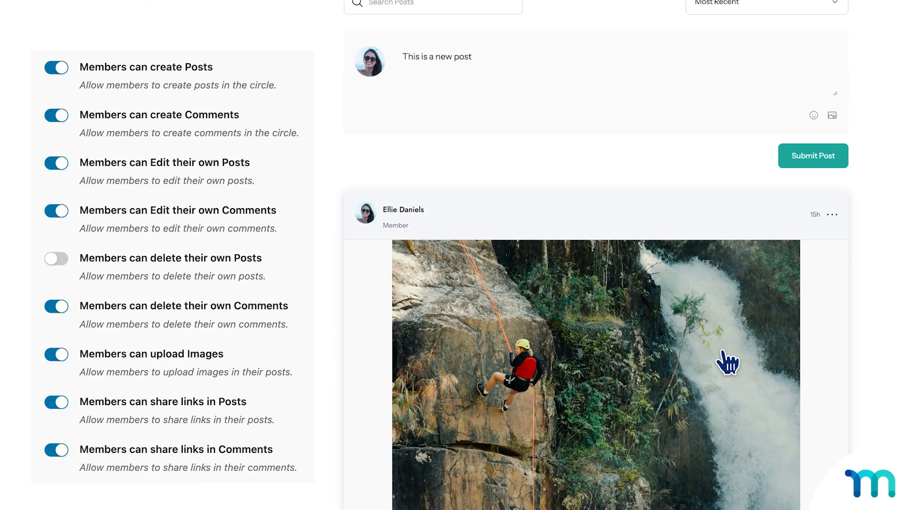
pyautogui.scroll(-2, 727, 361)
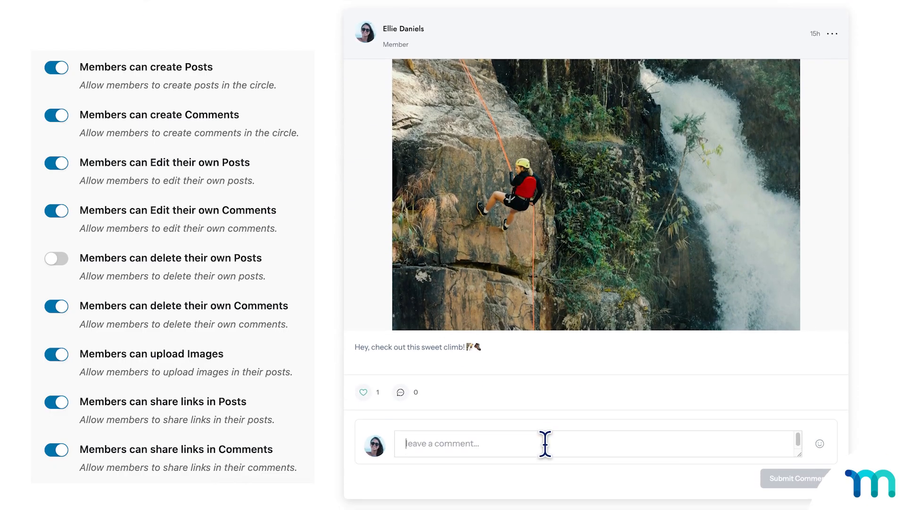
pyautogui.scroll(-2, 544, 441)
pyautogui.scroll(-1, 614, 397)
pyautogui.click(643, 307)
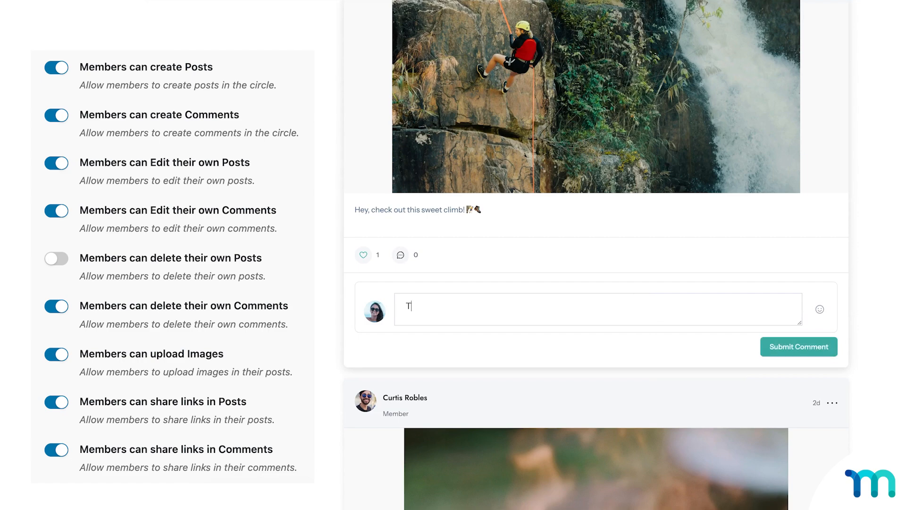
pyautogui.write('This is a comment')
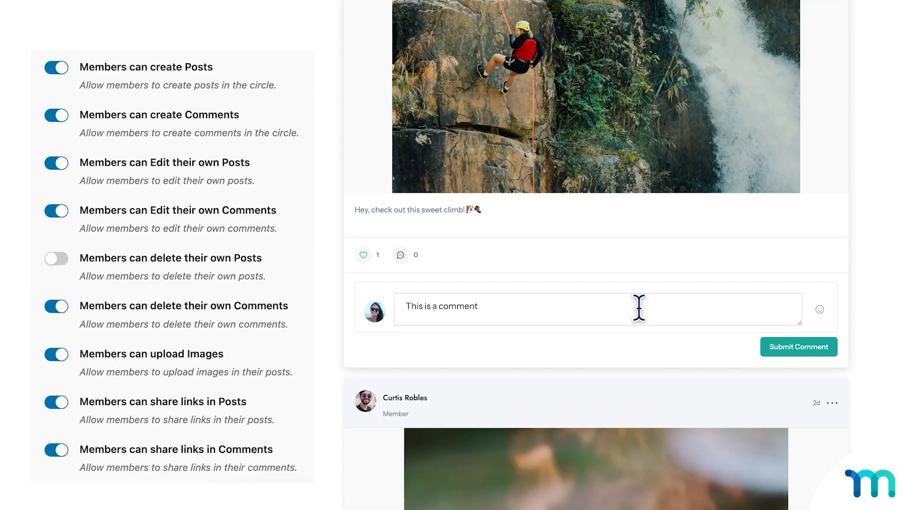
# Draft the reply "comment" to the "Looks delish!" comment under the "Late night snack time" post.
pyautogui.scroll(-10, 639, 307)
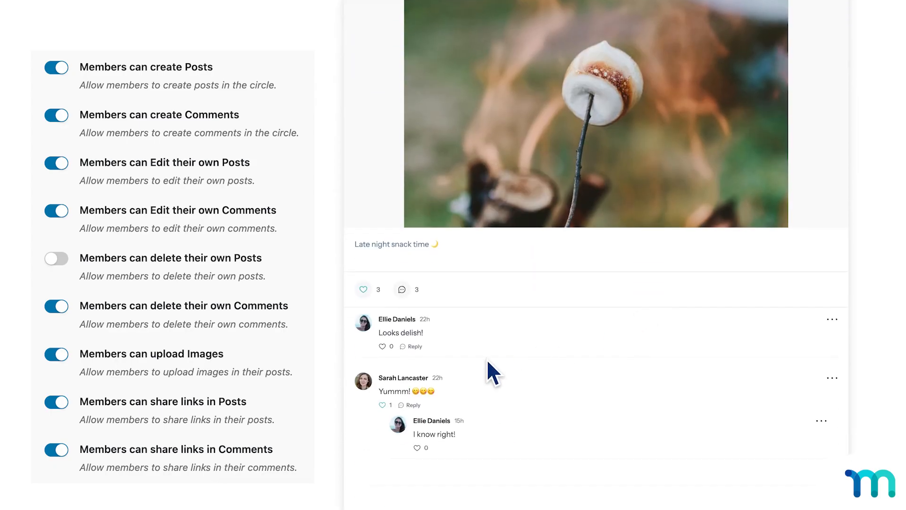
pyautogui.click(419, 349)
pyautogui.click(493, 376)
pyautogui.write('c')
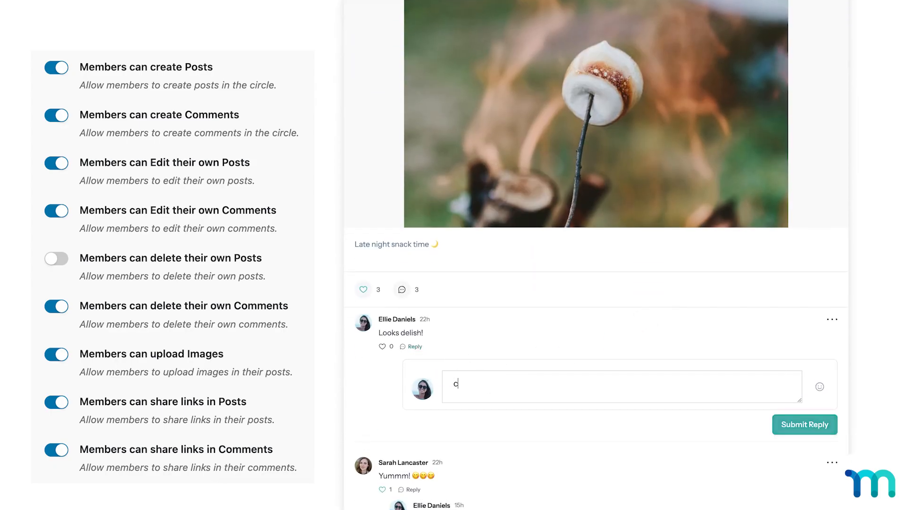
pyautogui.write('omment')
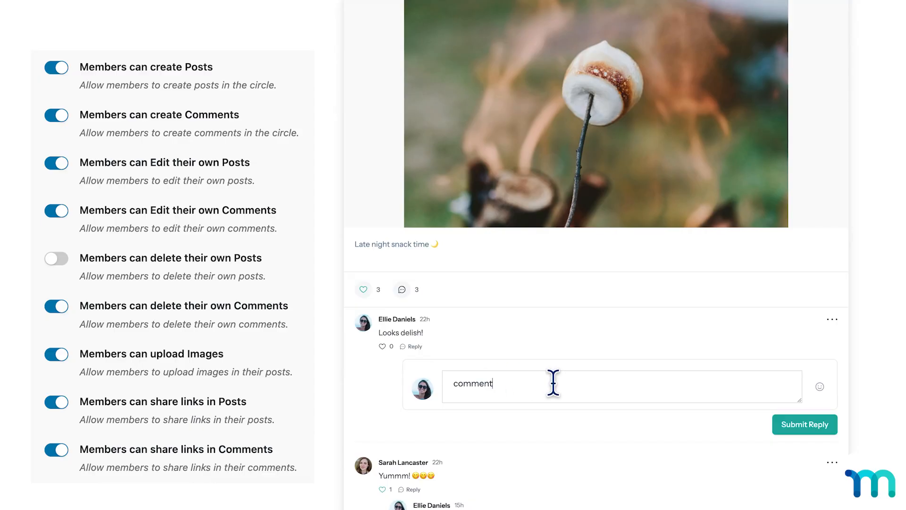
# Check which actions a member has for their own "Looks delish!" comment, and close the options.
pyautogui.scroll(-1, 553, 383)
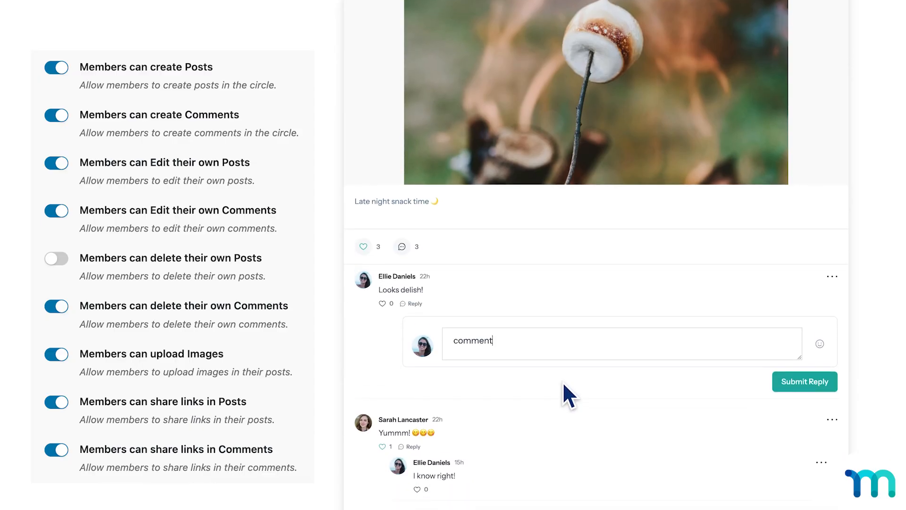
pyautogui.scroll(1, 564, 384)
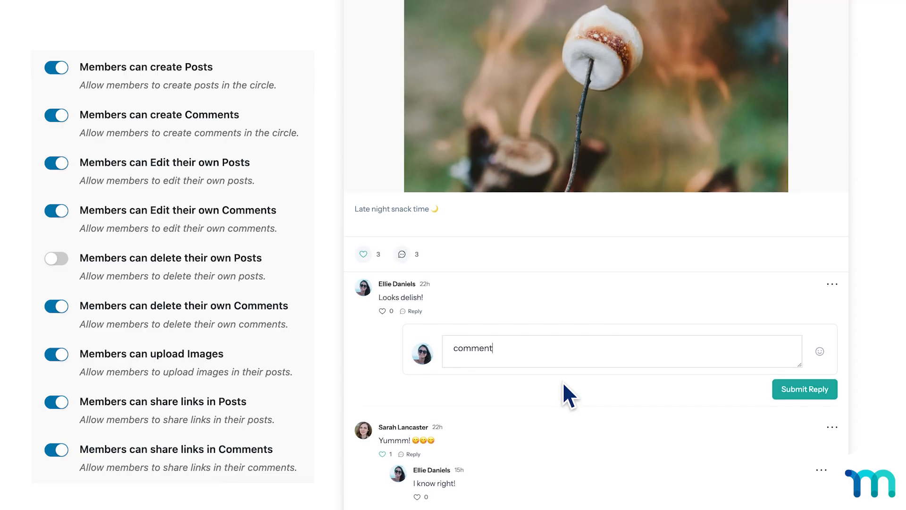
pyautogui.click(832, 285)
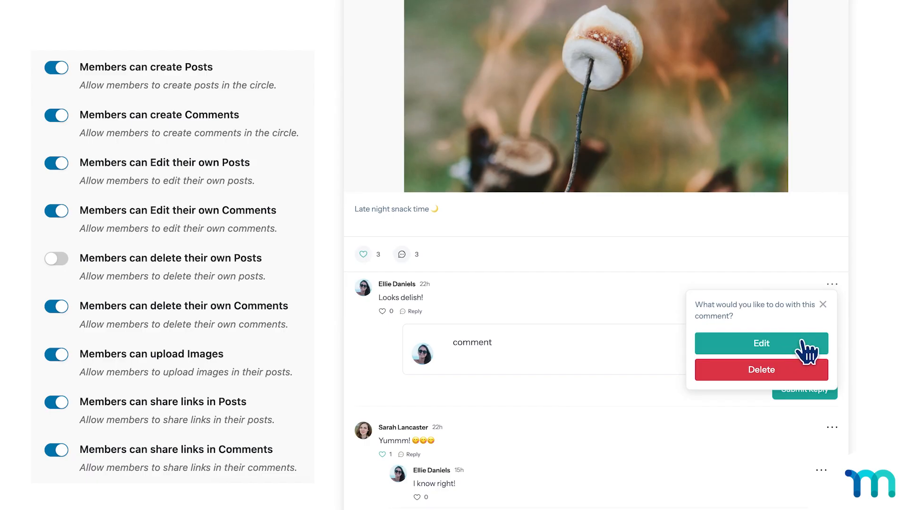
pyautogui.click(823, 304)
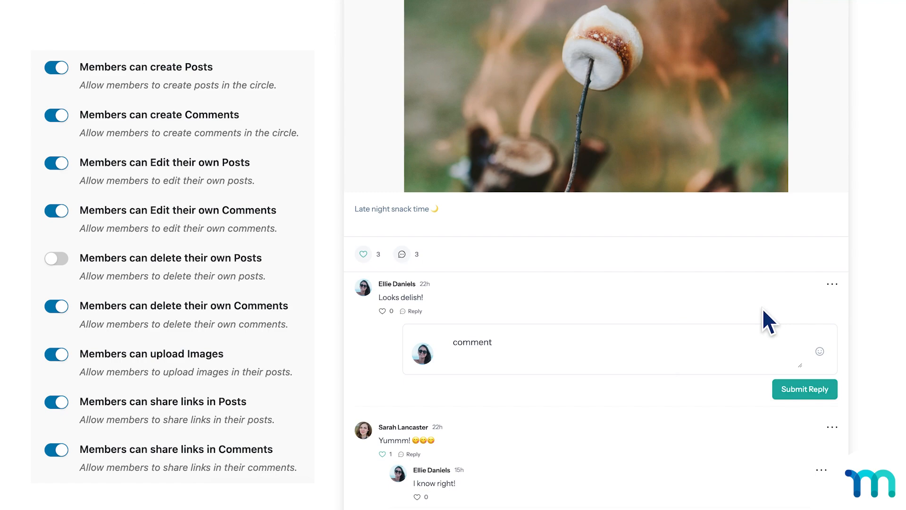
# Compare the actions offered for the member's own climbing post with those for the "Looks delish!" comment, closing the options each time.
pyautogui.scroll(8, 830, 299)
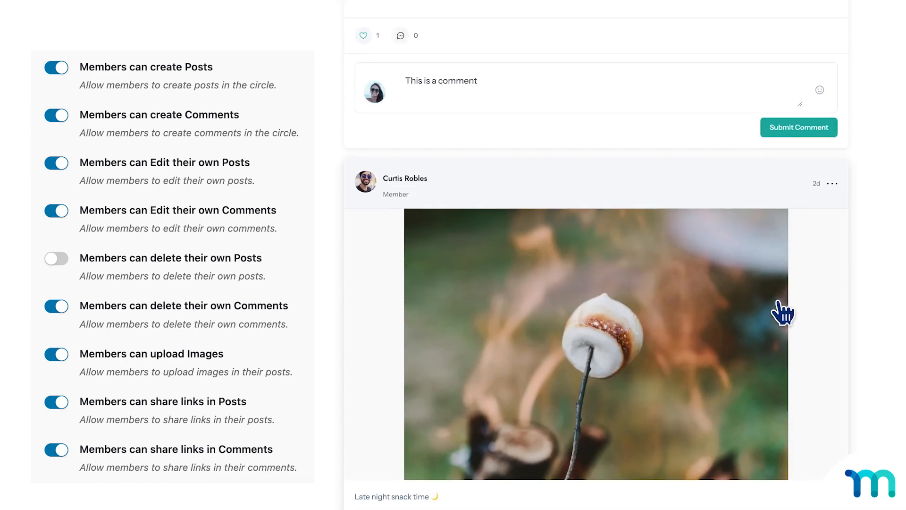
pyautogui.scroll(7, 783, 309)
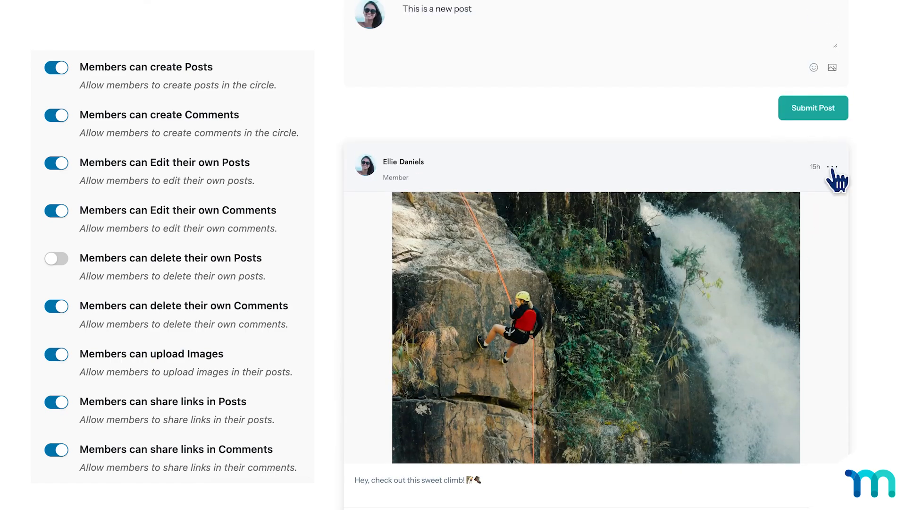
pyautogui.click(833, 168)
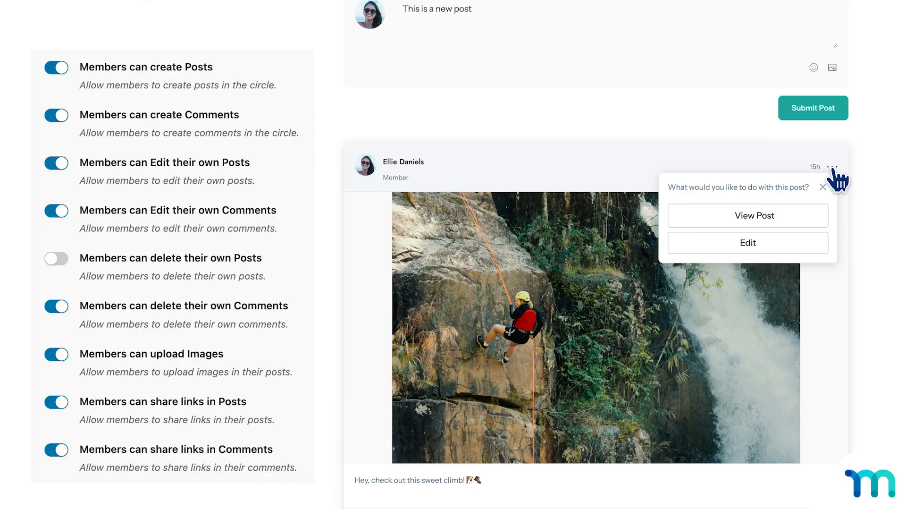
pyautogui.click(833, 169)
pyautogui.scroll(-13, 802, 300)
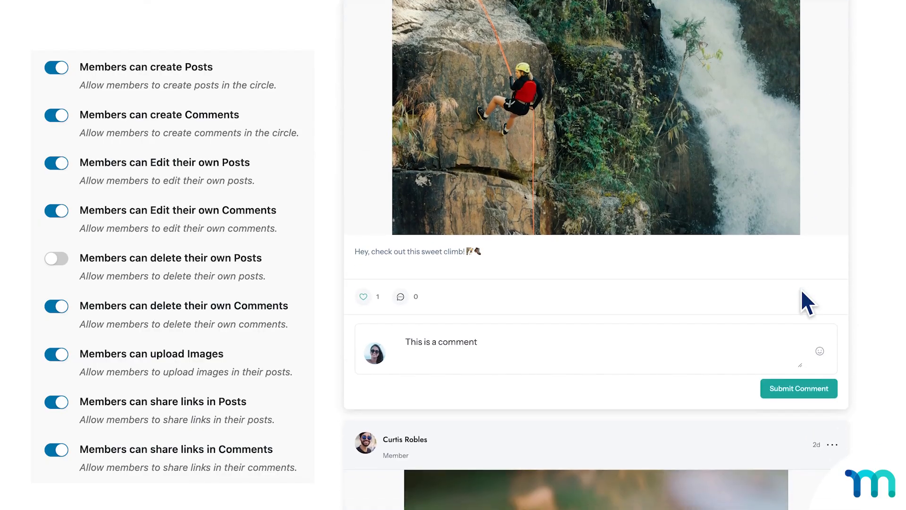
pyautogui.scroll(-1, 807, 301)
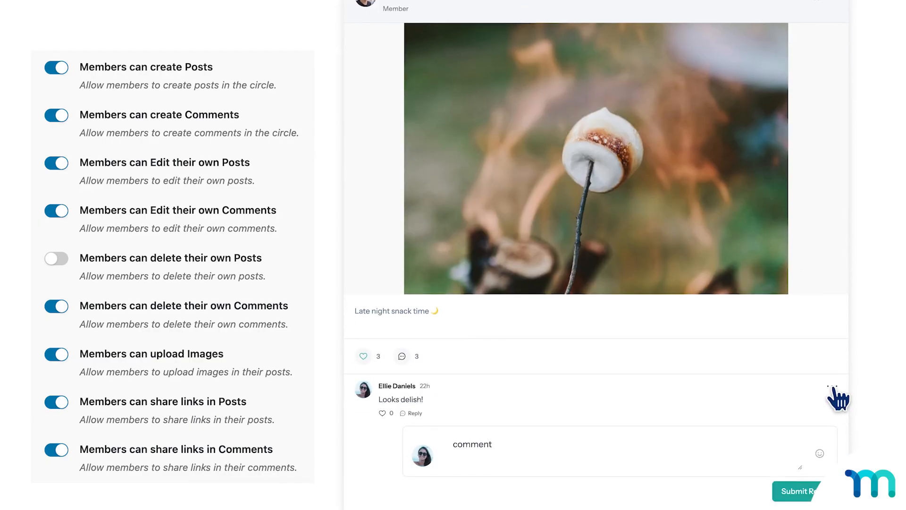
pyautogui.click(832, 387)
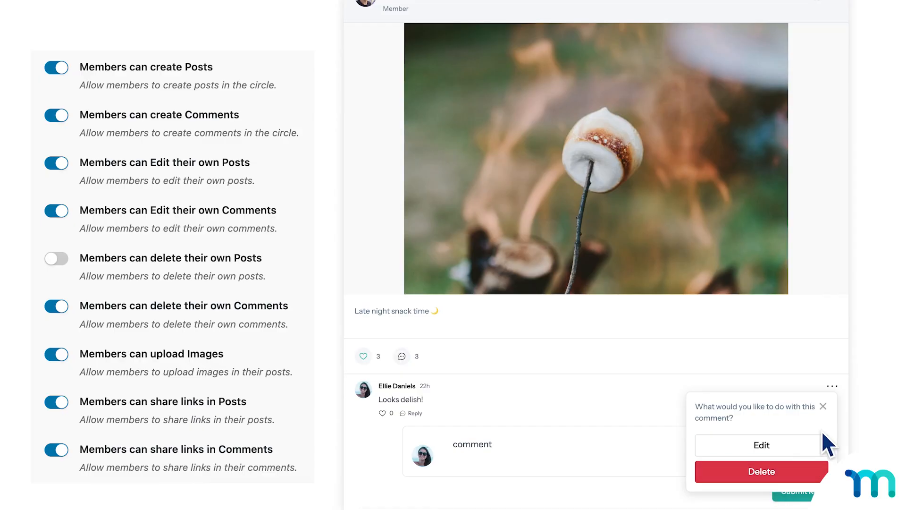
pyautogui.click(823, 406)
pyautogui.scroll(-1, 711, 317)
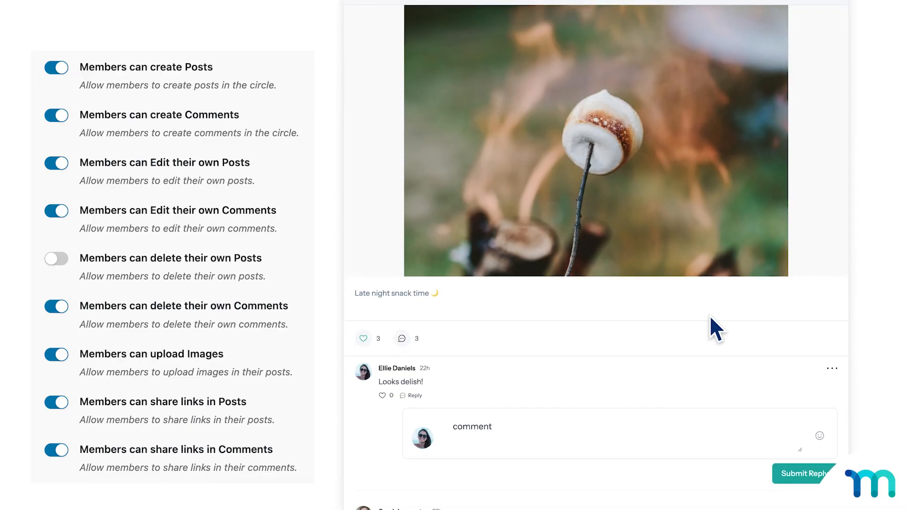
pyautogui.scroll(-5, 709, 315)
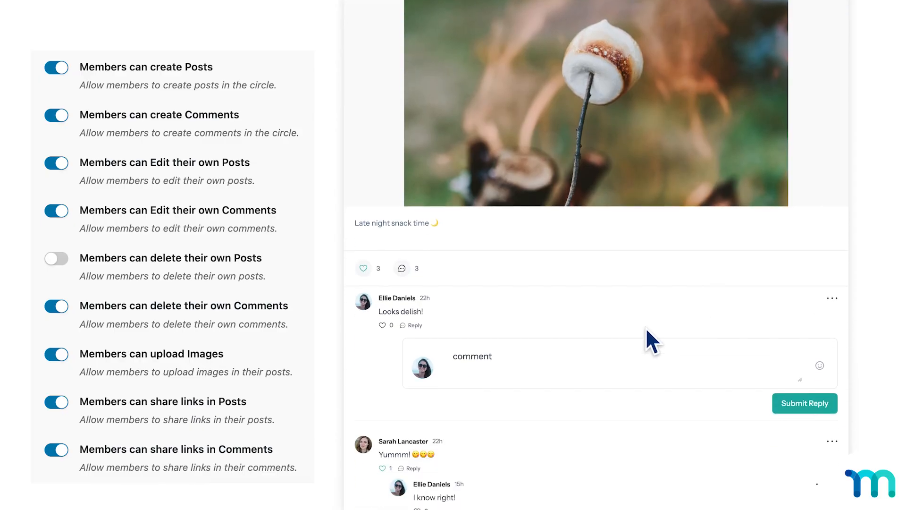
pyautogui.click(556, 290)
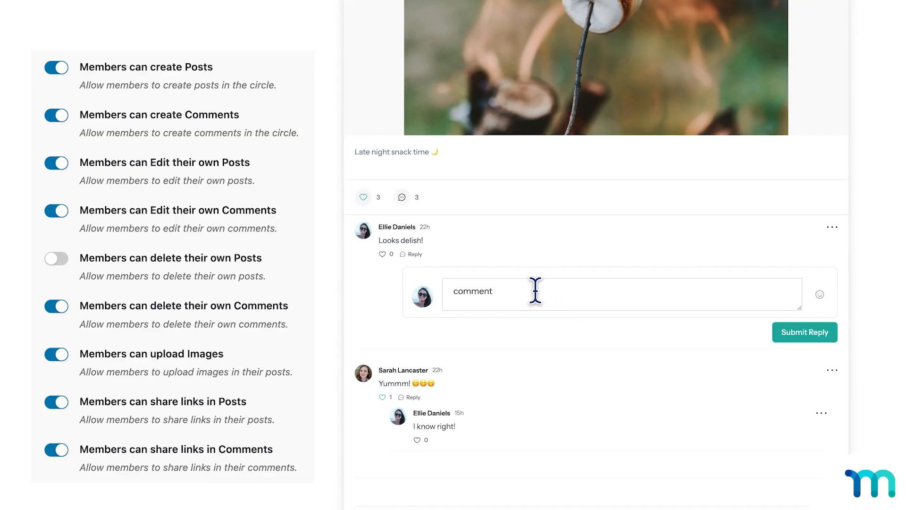
pyautogui.moveTo(531, 290); pyautogui.dragTo(448, 290)
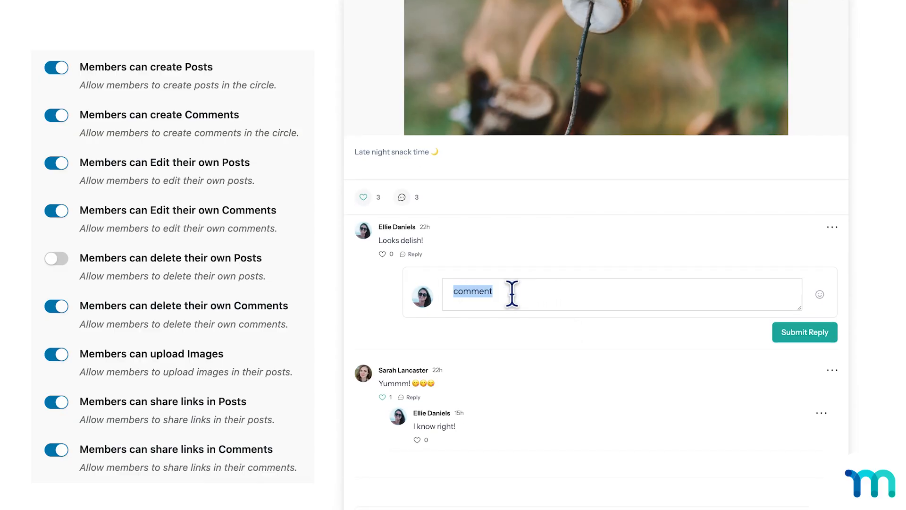
pyautogui.press('BackSpace')
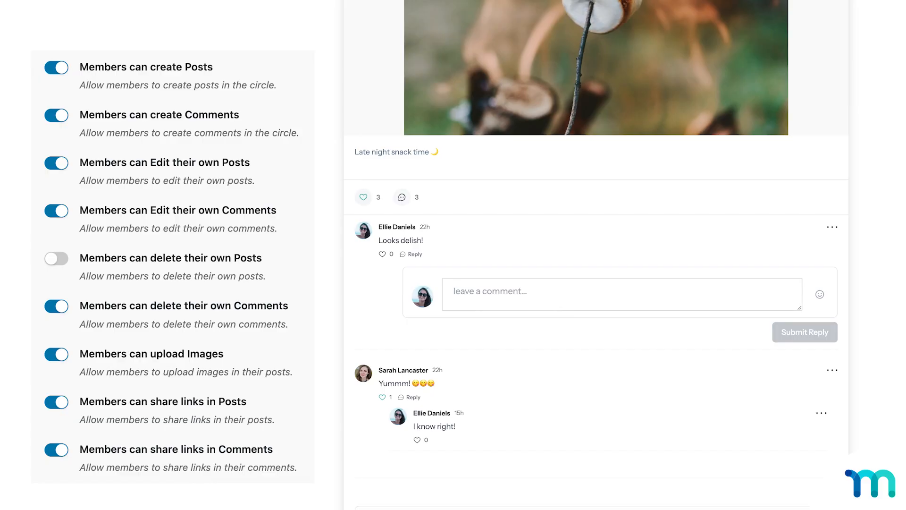
pyautogui.write('https://')
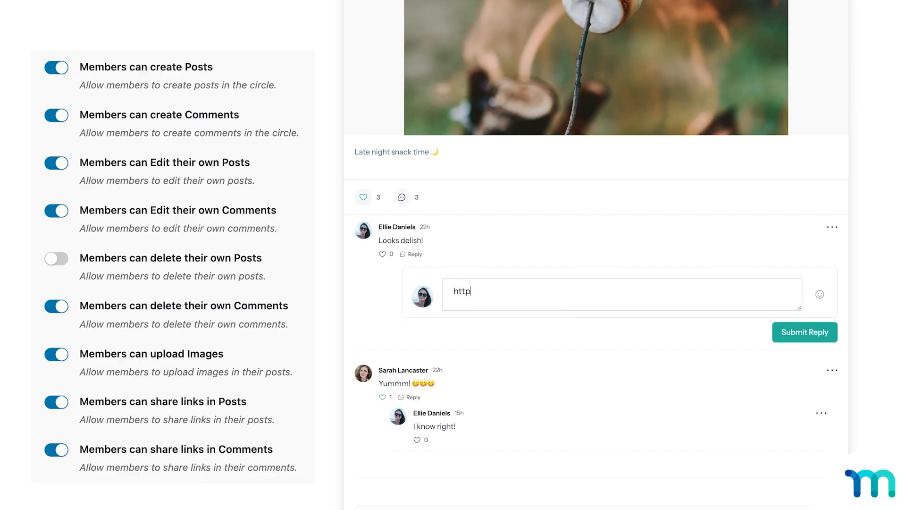
pyautogui.write('www.link.com')
pyautogui.hotkey('ctrl', 'a')
pyautogui.press('BackSpace')
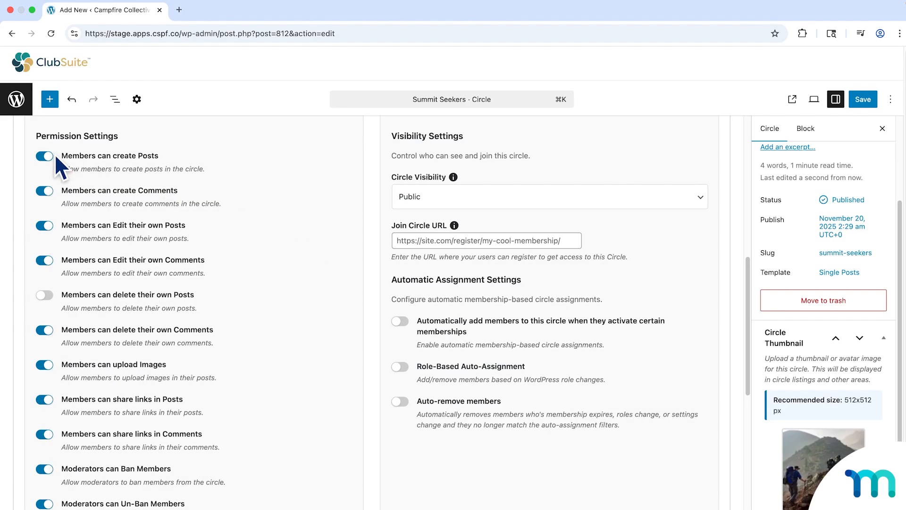
# Review the Summit Seekers permissions for link sharing, moderator bans, hidden banned-member content and the muted member notice.
pyautogui.scroll(-2, 96, 405)
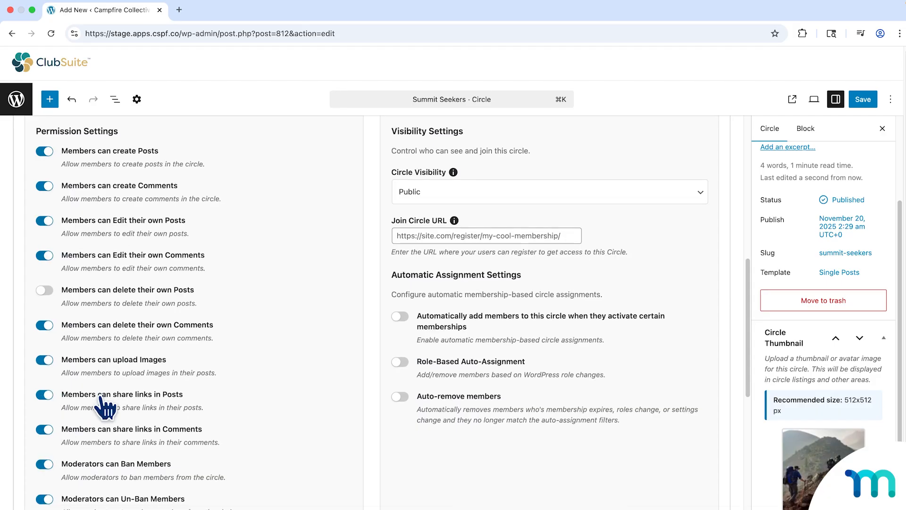
pyautogui.scroll(1, 146, 371)
pyautogui.scroll(-5, 147, 369)
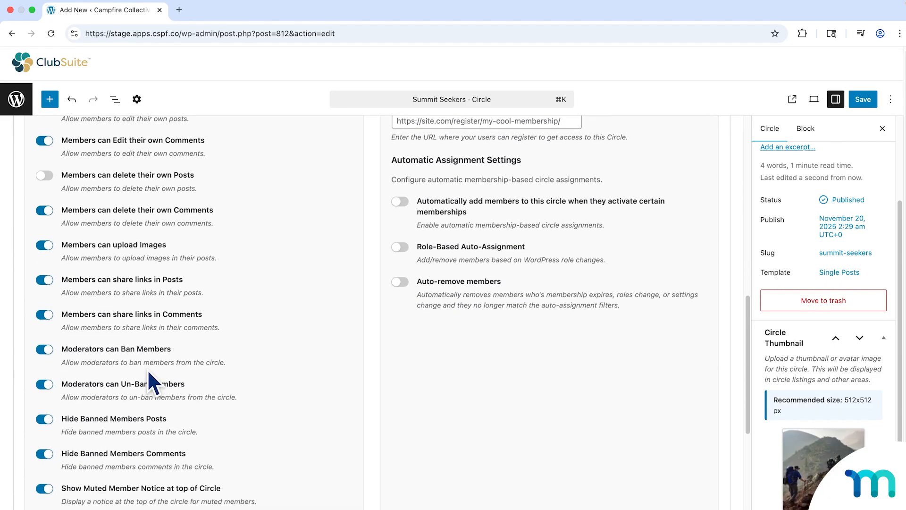
pyautogui.scroll(-3, 122, 306)
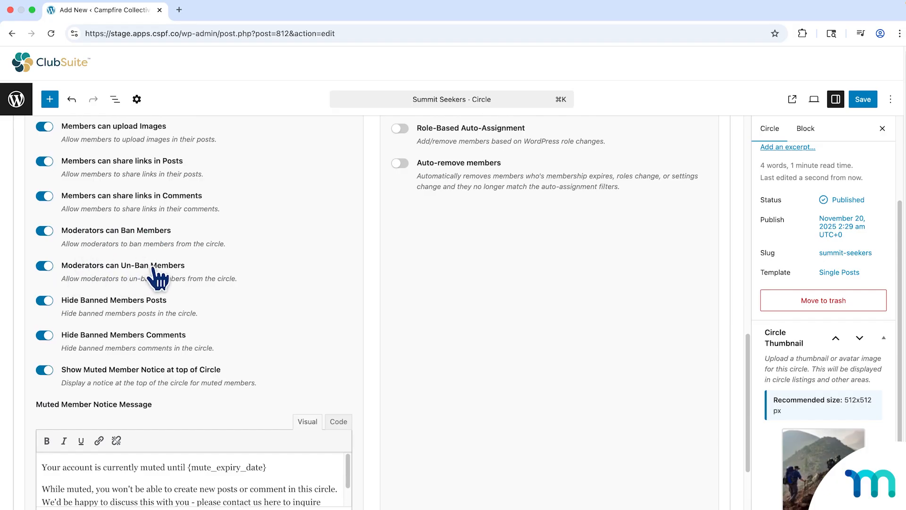
pyautogui.scroll(-1, 233, 281)
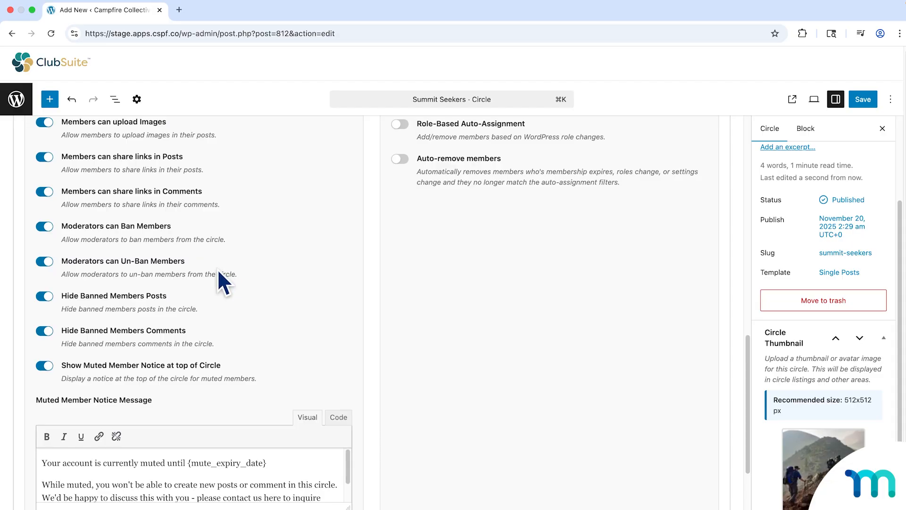
# Enlarge the Muted Member Notice Message editor in the Summit Seekers settings to show the whole message.
pyautogui.scroll(-3, 218, 273)
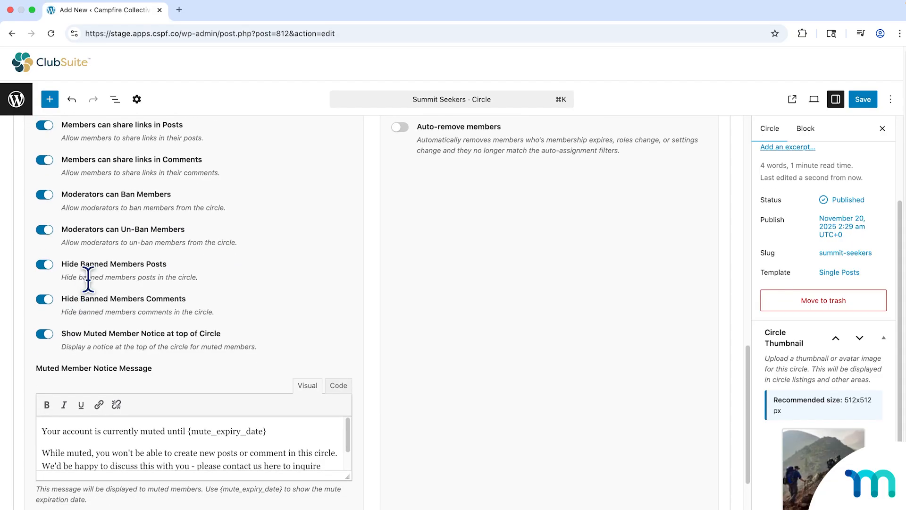
pyautogui.scroll(-3, 117, 304)
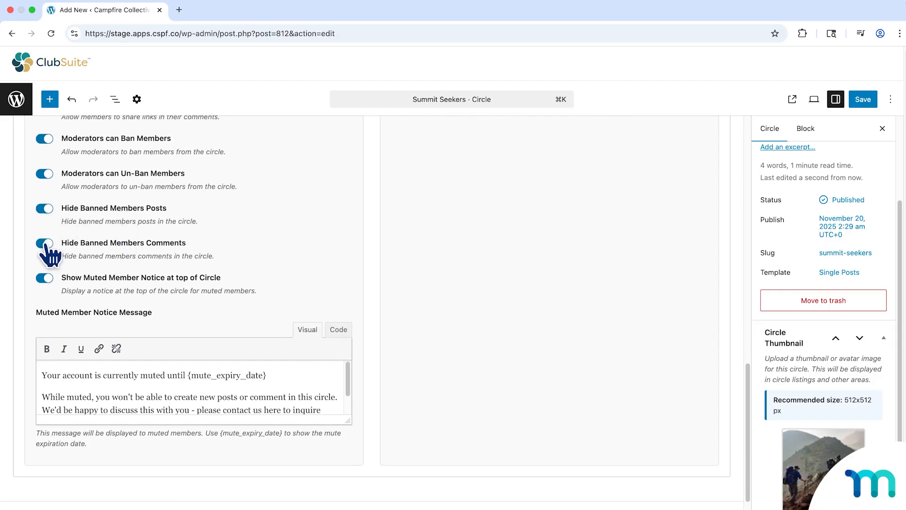
pyautogui.scroll(-1, 52, 249)
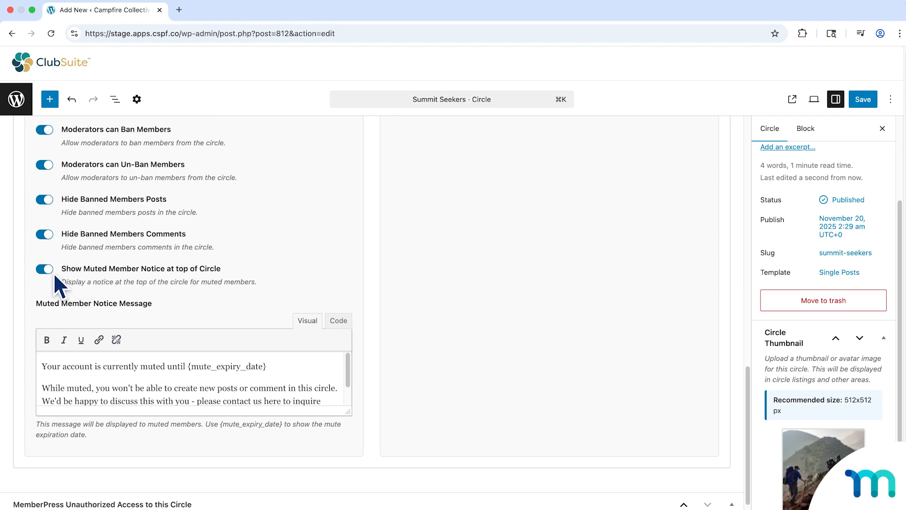
pyautogui.moveTo(347, 413); pyautogui.dragTo(348, 507)
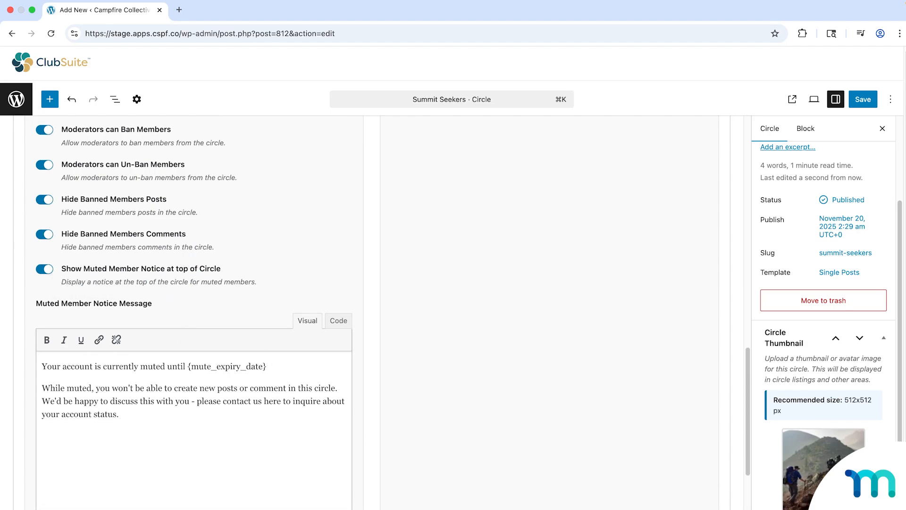
pyautogui.click(131, 400)
# Examine the muted member notice text and its {mute_expiry_date} placeholder, highlighting each without editing the message.
pyautogui.scroll(-2, 276, 364)
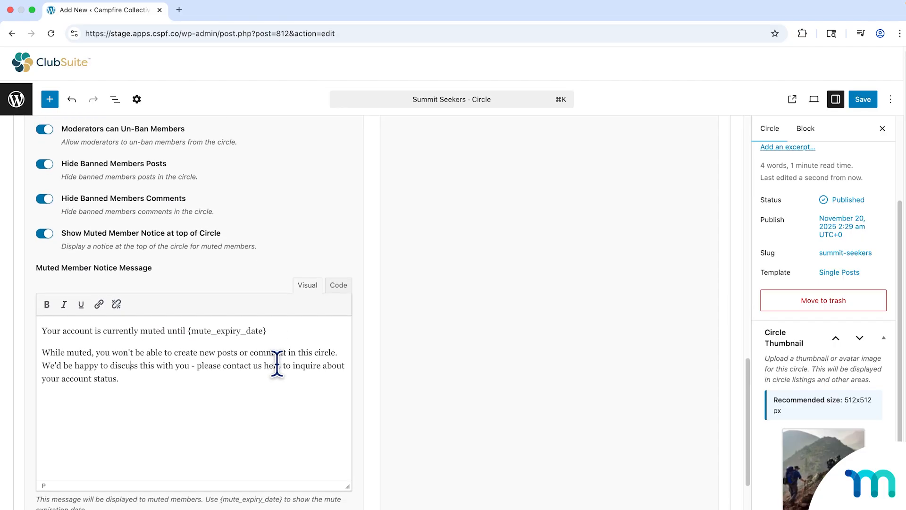
pyautogui.scroll(-2, 277, 364)
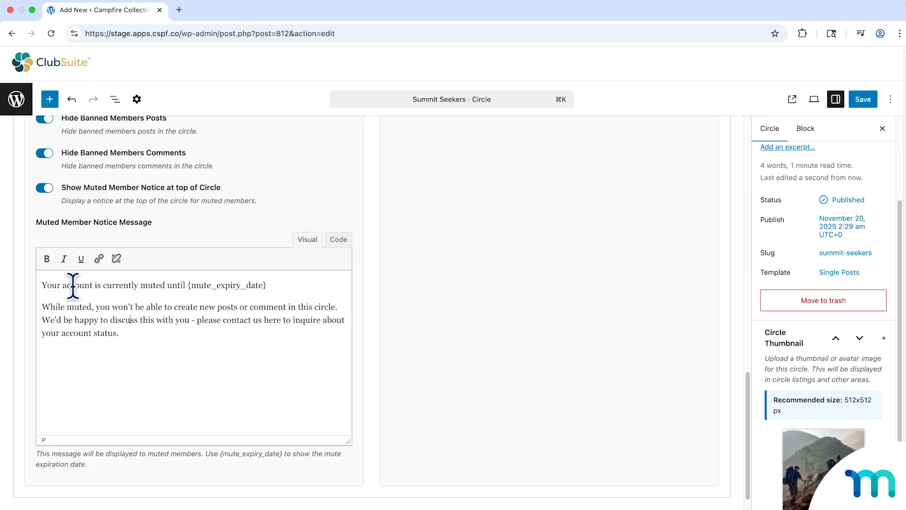
pyautogui.moveTo(41, 285); pyautogui.dragTo(145, 335)
pyautogui.click(168, 340)
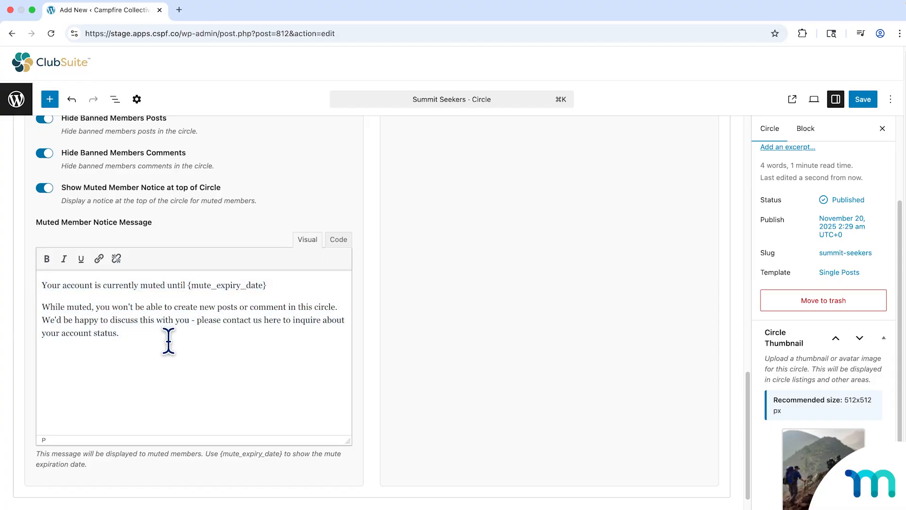
pyautogui.moveTo(189, 284); pyautogui.dragTo(274, 284)
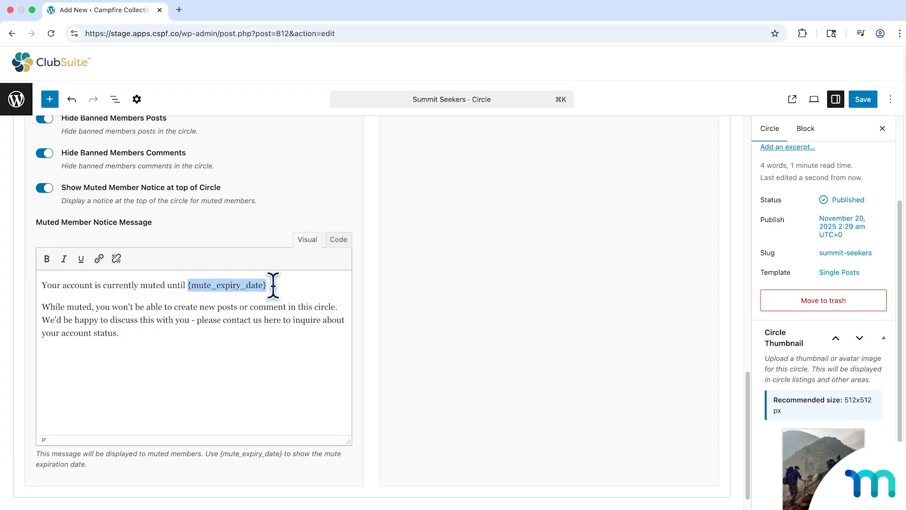
pyautogui.click(274, 285)
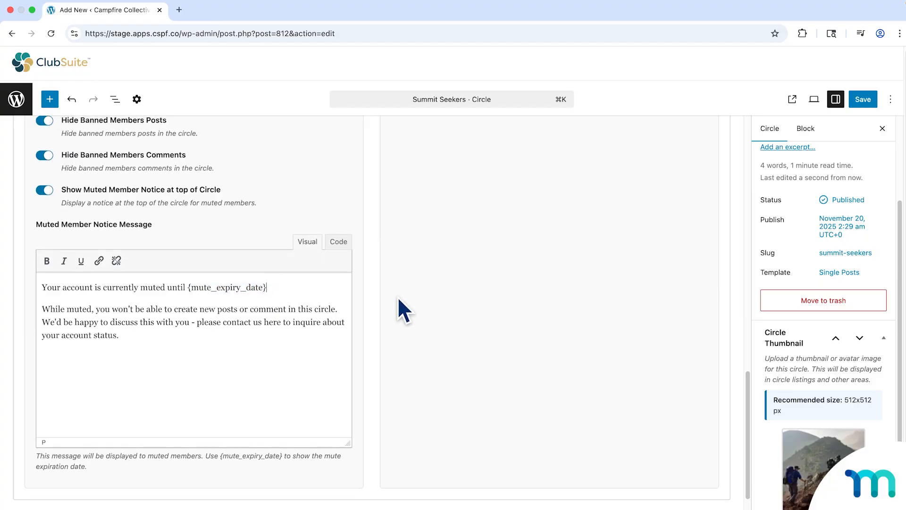
# Save the Summit Seekers circle with its current permission settings.
pyautogui.scroll(4, 399, 299)
pyautogui.scroll(7, 397, 296)
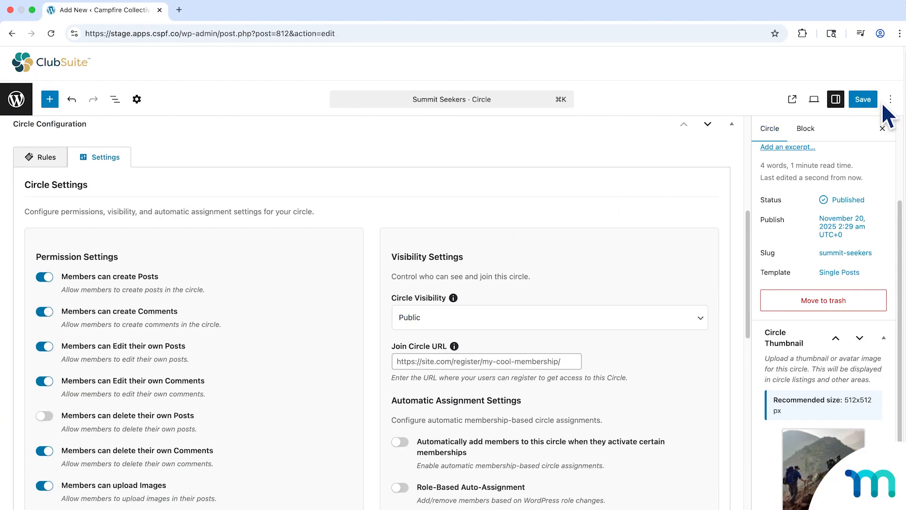
pyautogui.click(864, 101)
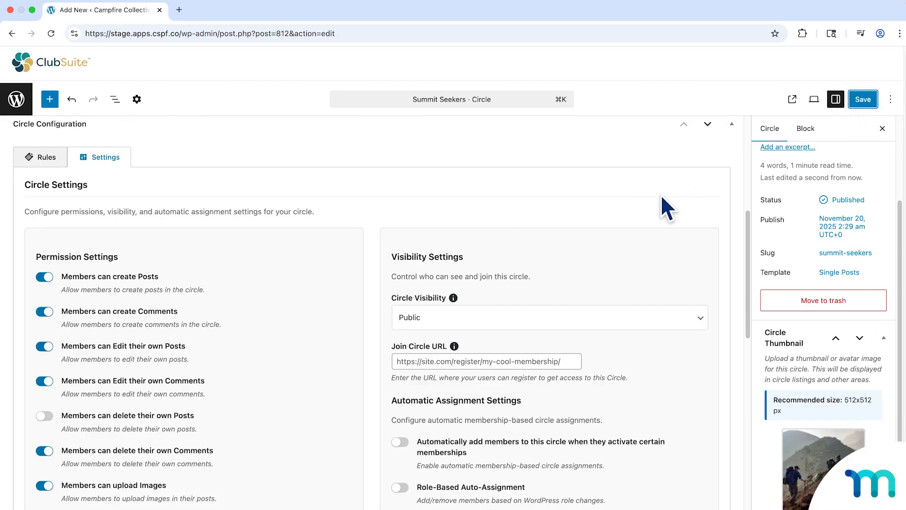
# Check the available Circle Visibility options for Summit Seekers, keeping Public selected.
pyautogui.scroll(-2, 660, 195)
pyautogui.scroll(-3, 660, 194)
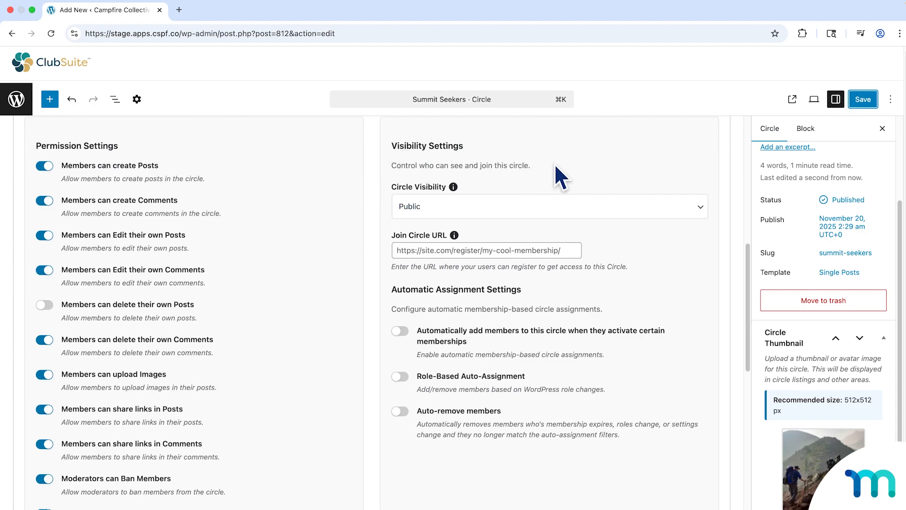
pyautogui.scroll(-1, 570, 162)
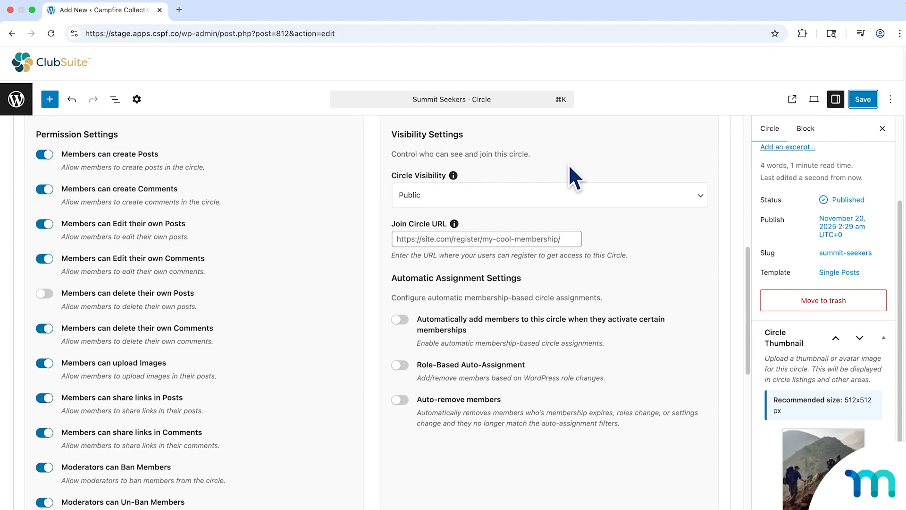
pyautogui.click(699, 197)
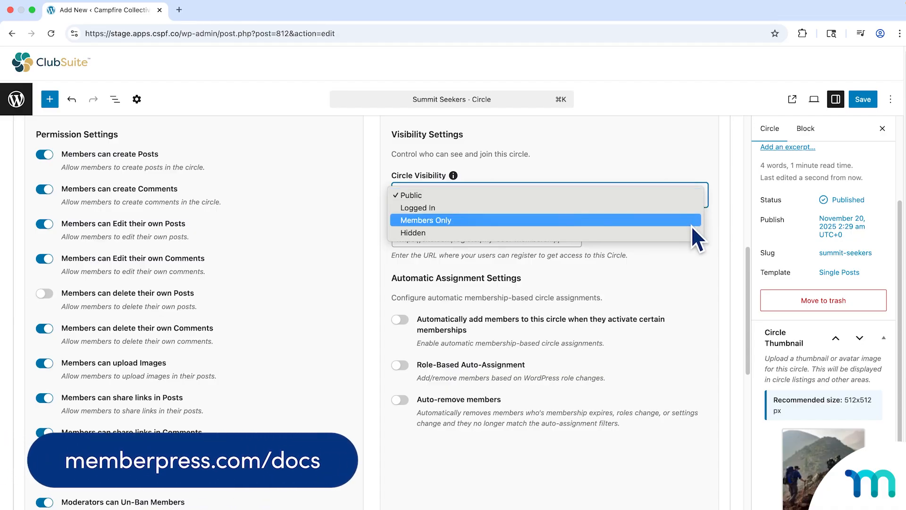
pyautogui.click(692, 194)
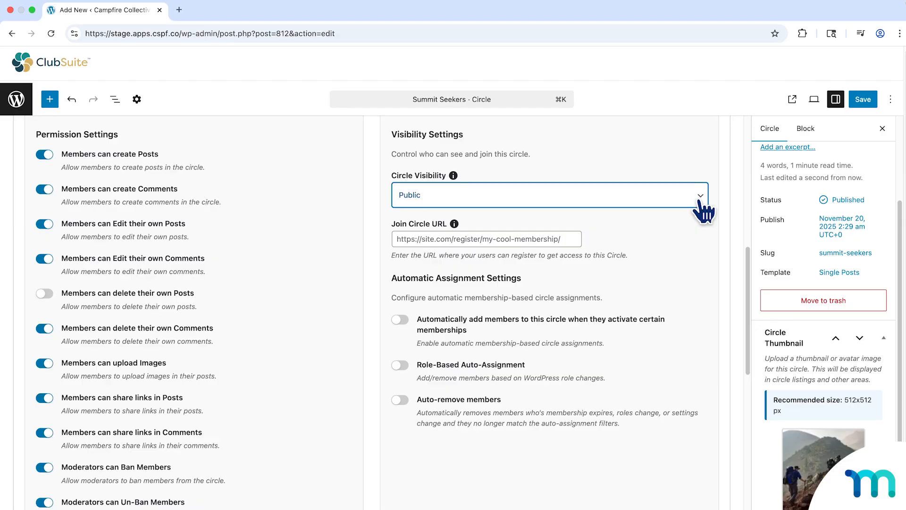
# Try Logged In and Hidden as the Circle Visibility.
pyautogui.click(699, 200)
pyautogui.click(679, 209)
pyautogui.click(702, 199)
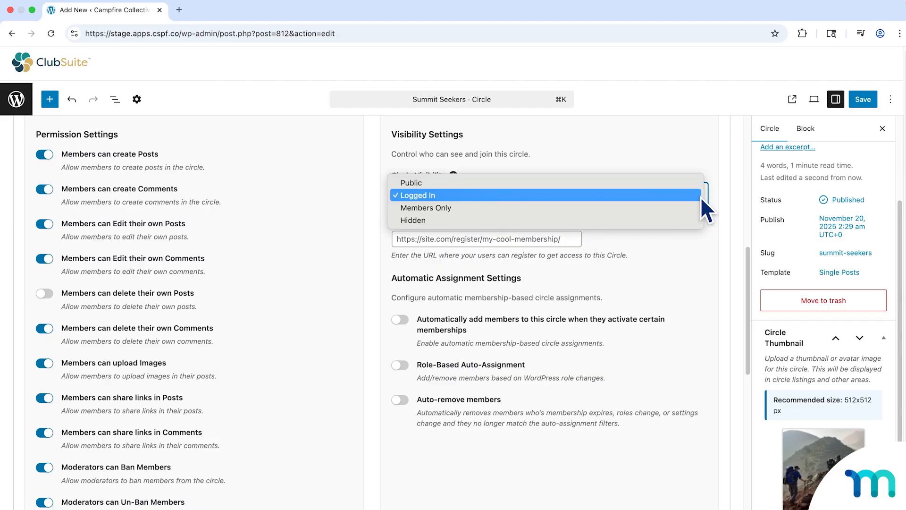
pyautogui.click(694, 221)
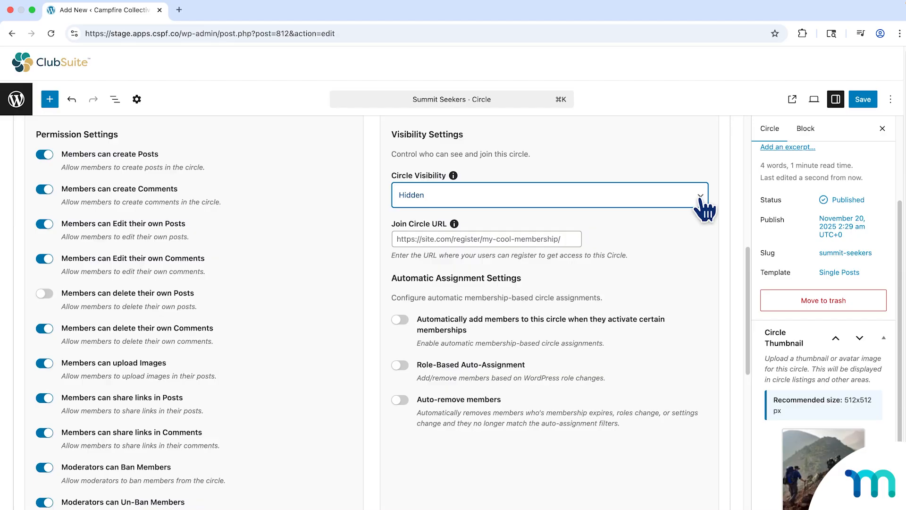
# Set Circle Visibility to Members Only and select Trailblazer as the required membership.
pyautogui.click(699, 198)
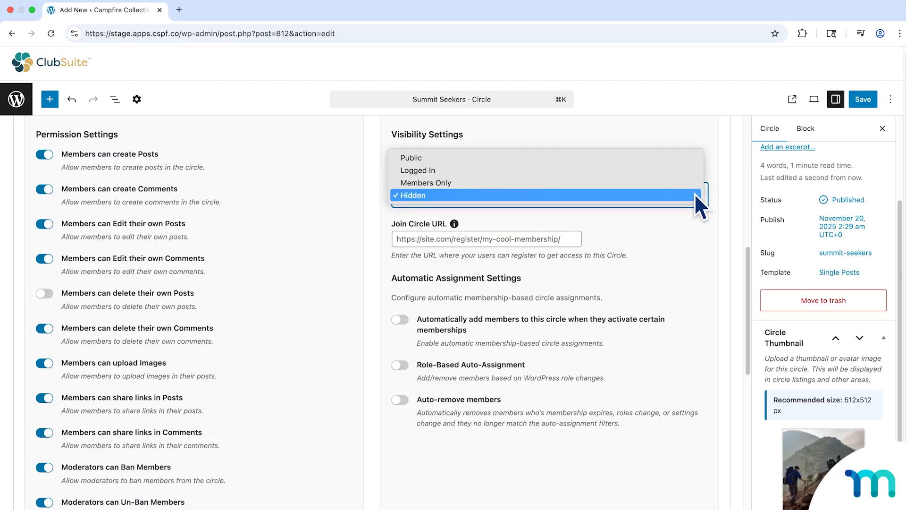
pyautogui.click(687, 186)
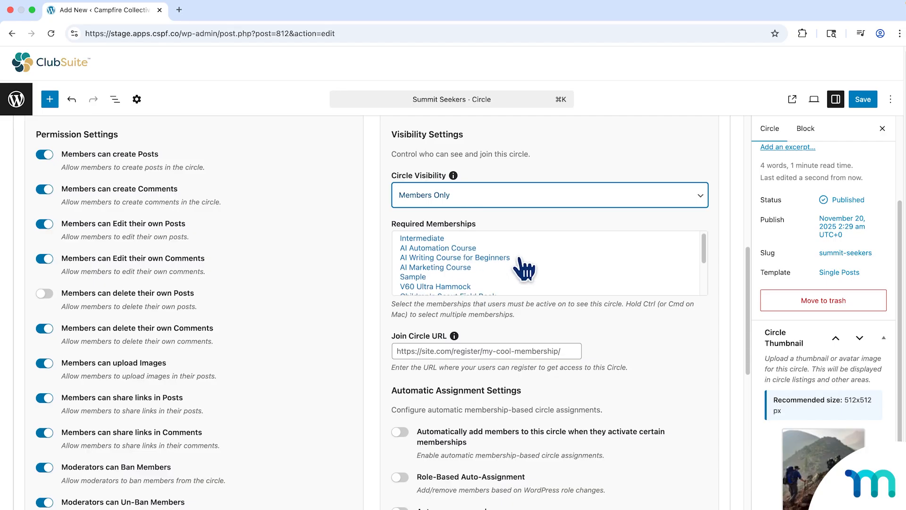
pyautogui.scroll(-3, 523, 267)
pyautogui.scroll(-3, 524, 269)
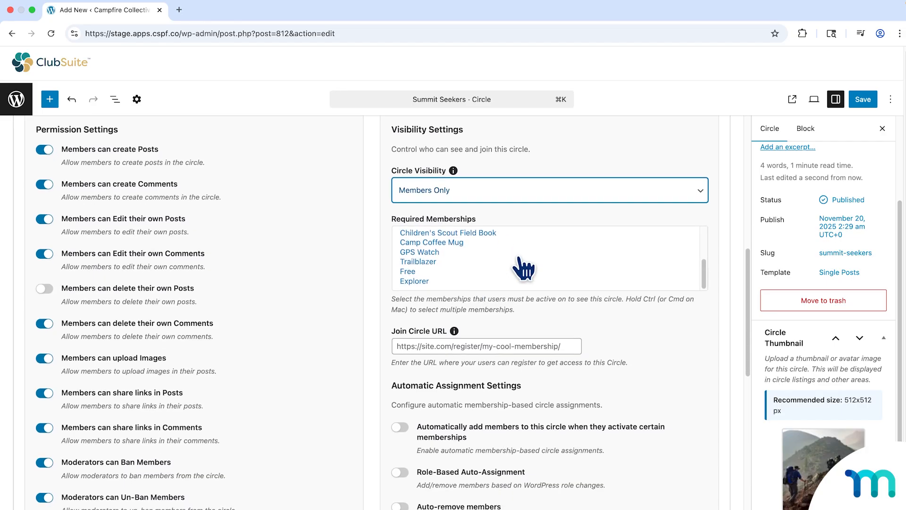
pyautogui.click(418, 262)
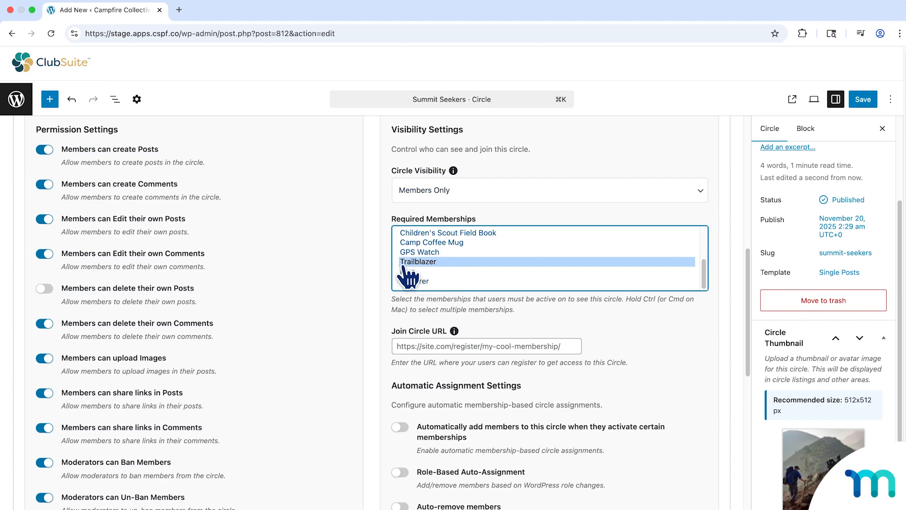
# Try Explorer alone and together with Trailblazer as required memberships, and restore Trailblazer as the only selection.
pyautogui.click(431, 281)
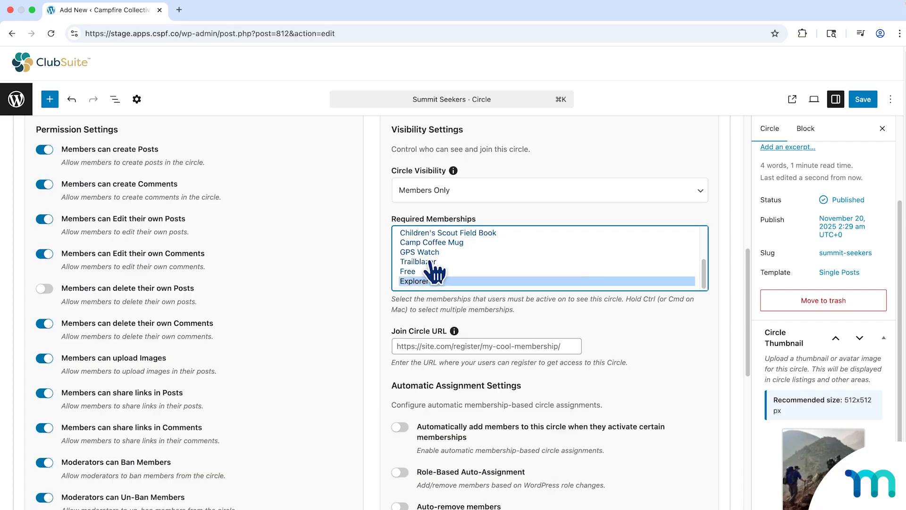
pyautogui.click(432, 263)
pyautogui.keyDown('super'); pyautogui.click(433, 281); pyautogui.keyUp('super')
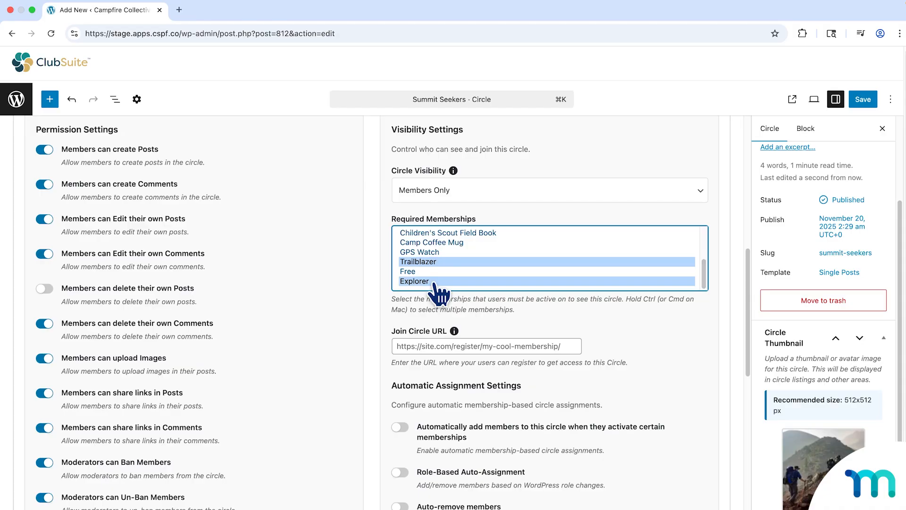
pyautogui.keyDown('super'); pyautogui.click(435, 282); pyautogui.keyUp('super')
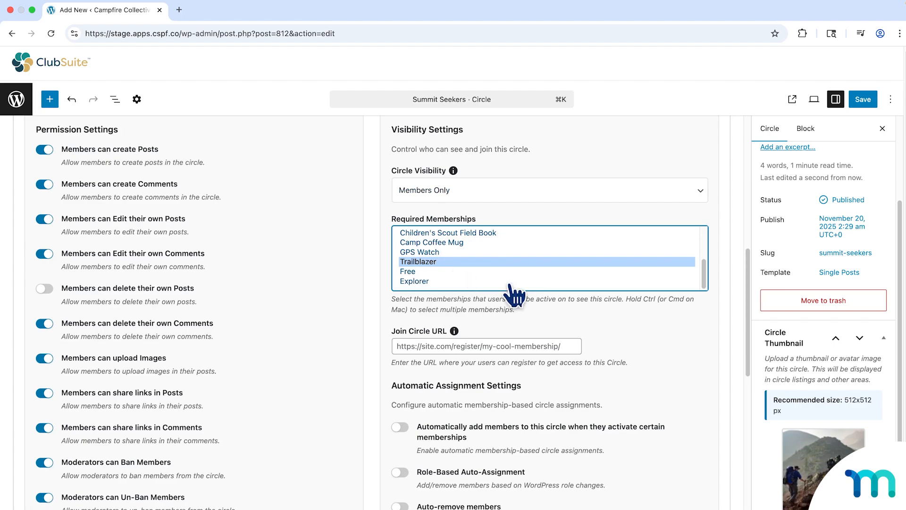
# Save the circle with its Members Only visibility and required membership.
pyautogui.click(863, 99)
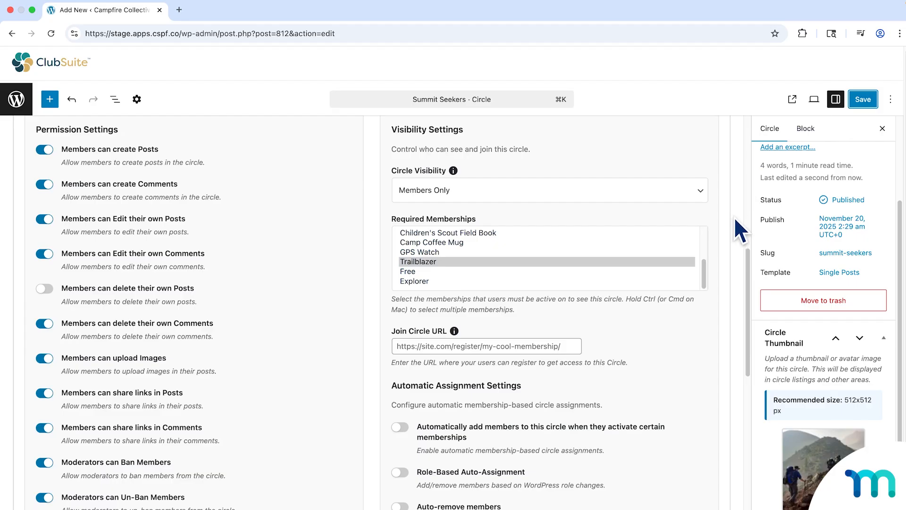
pyautogui.scroll(-1, 730, 220)
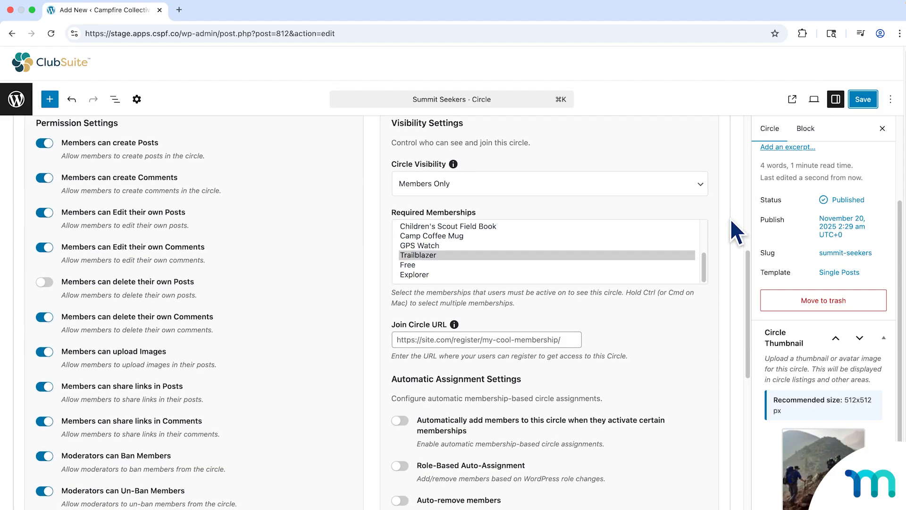
pyautogui.scroll(-1, 729, 217)
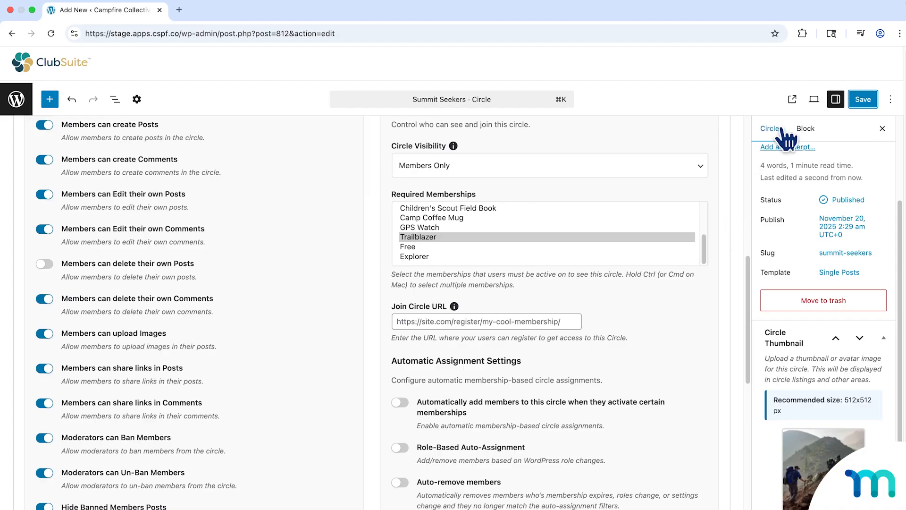
# Open the Summit Seekers circle in an incognito window, check where Join Now leads, and return to the circle.
pyautogui.rightClick(790, 105)
pyautogui.click(755, 133)
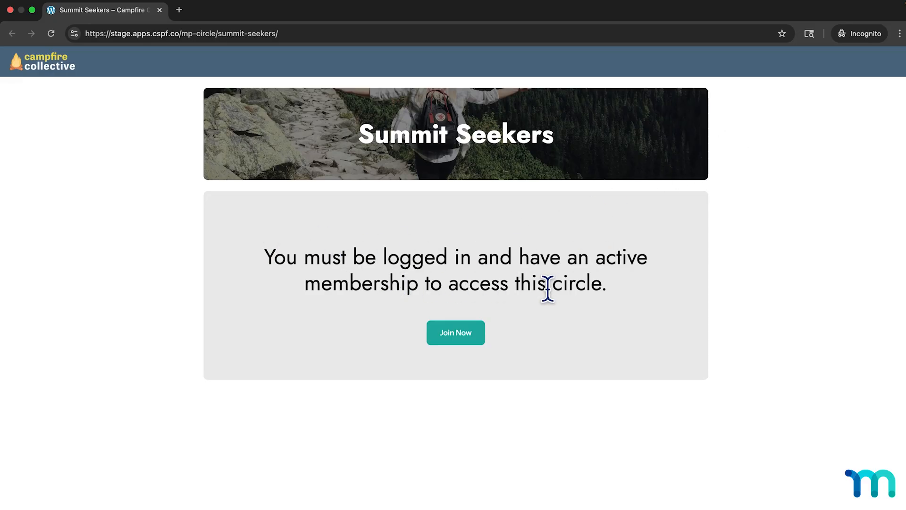
pyautogui.click(470, 340)
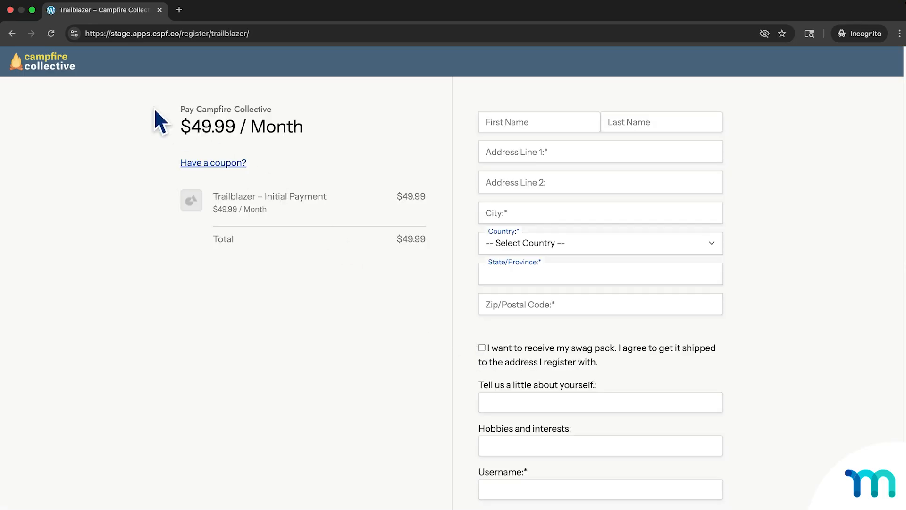
pyautogui.click(12, 33)
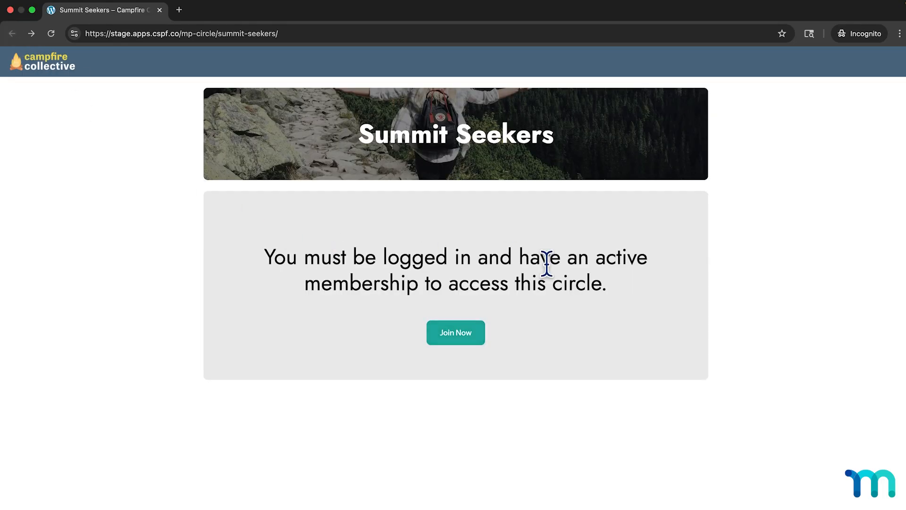
# Follow Join Now again to examine the Trailblazer registration form down to its payment section, and close the incognito window.
pyautogui.click(466, 333)
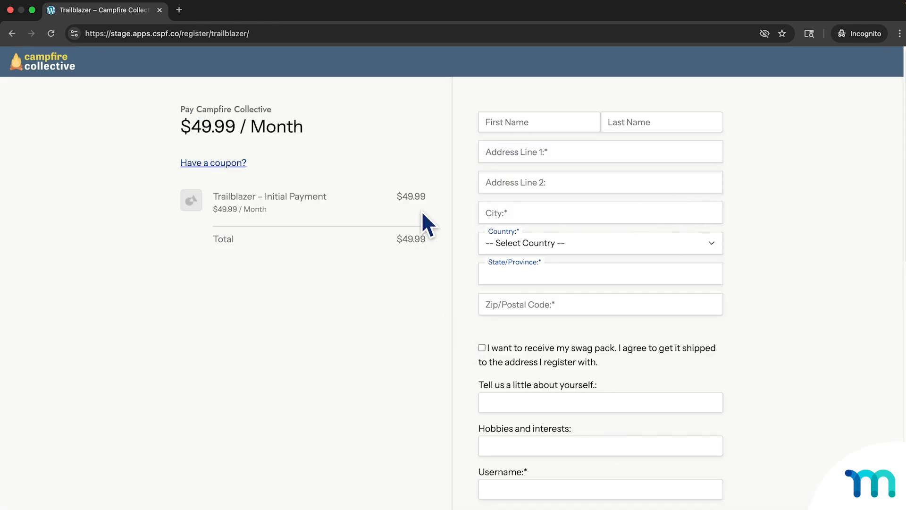
pyautogui.scroll(-15, 570, 257)
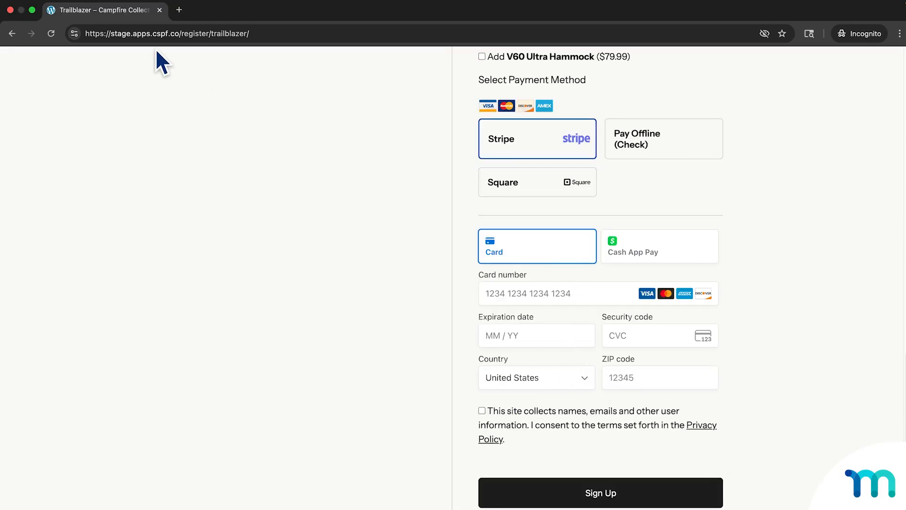
pyautogui.click(160, 10)
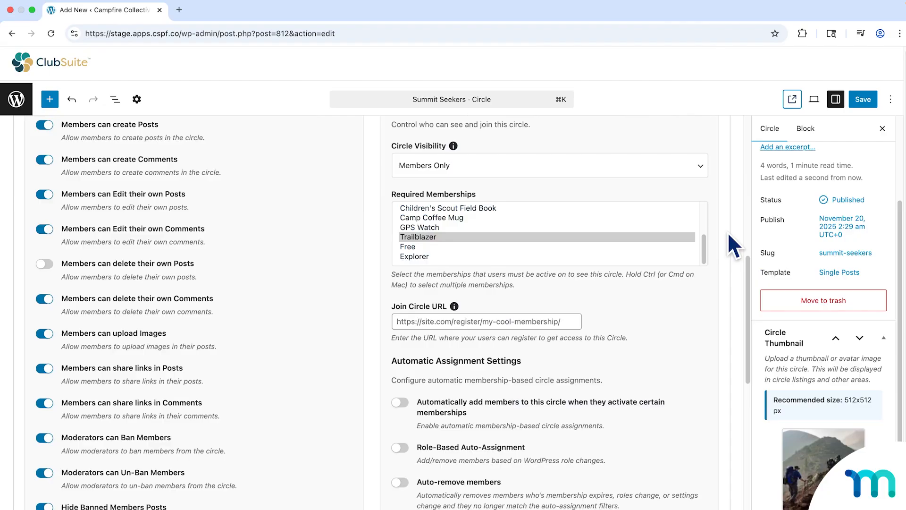
pyautogui.scroll(-5, 728, 232)
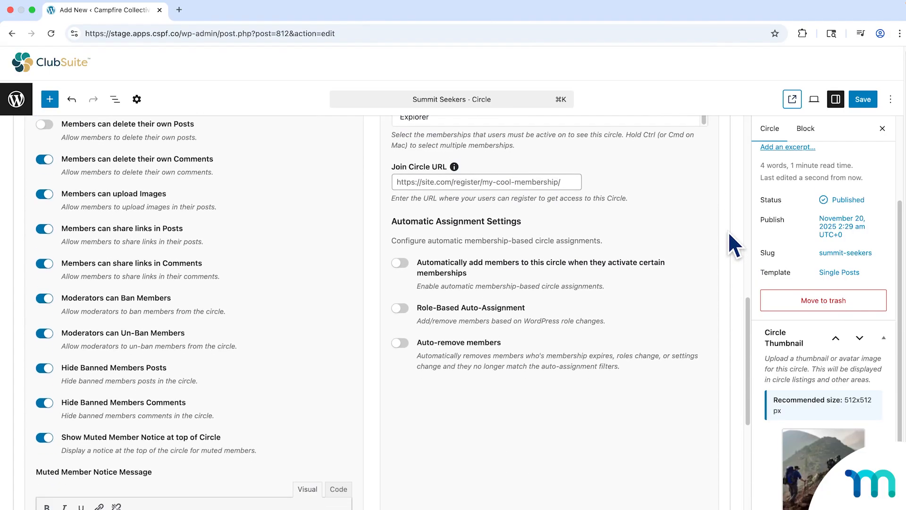
pyautogui.scroll(-2, 728, 231)
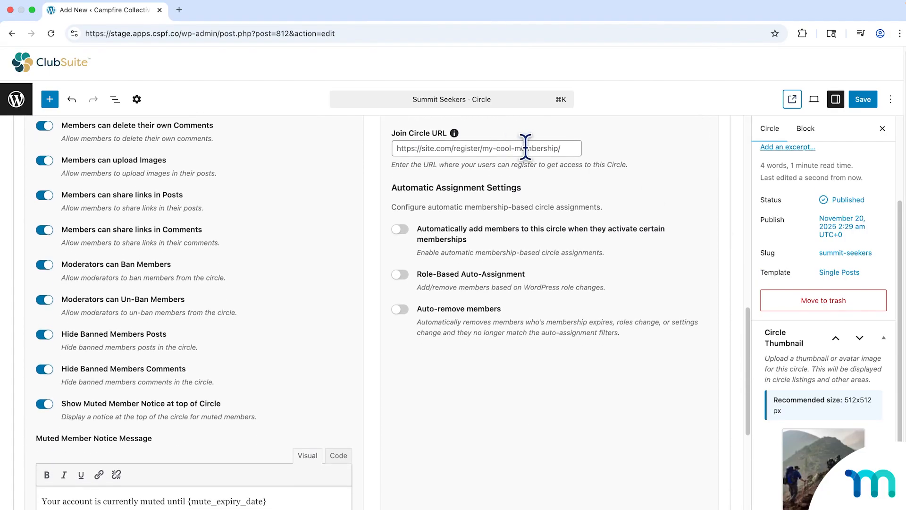
pyautogui.click(525, 148)
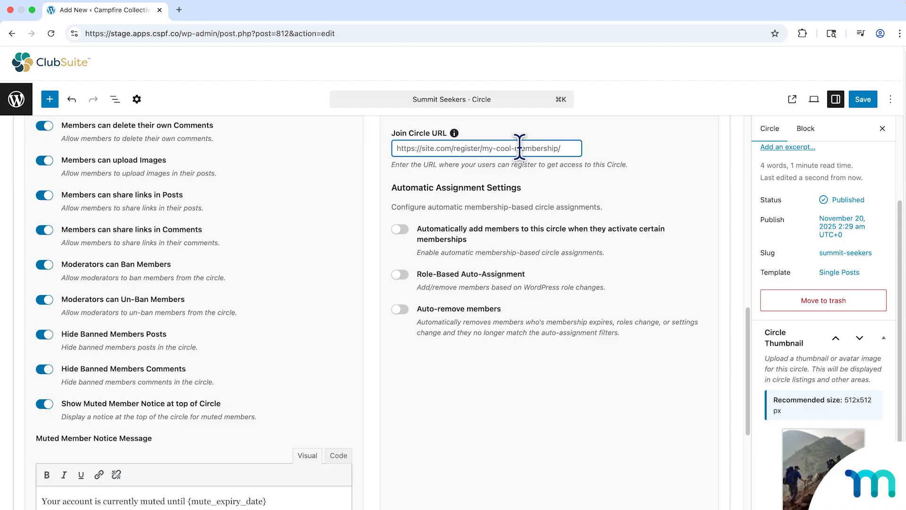
pyautogui.rightClick(519, 148)
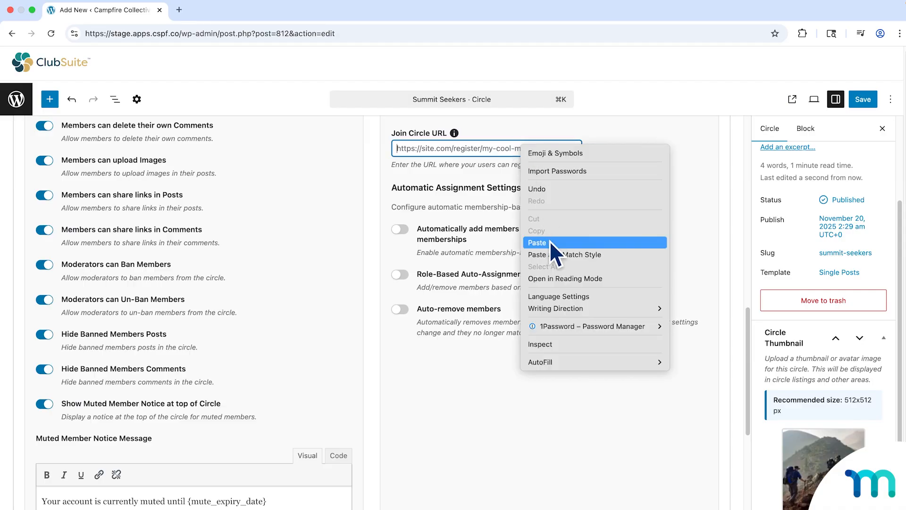
pyautogui.click(698, 139)
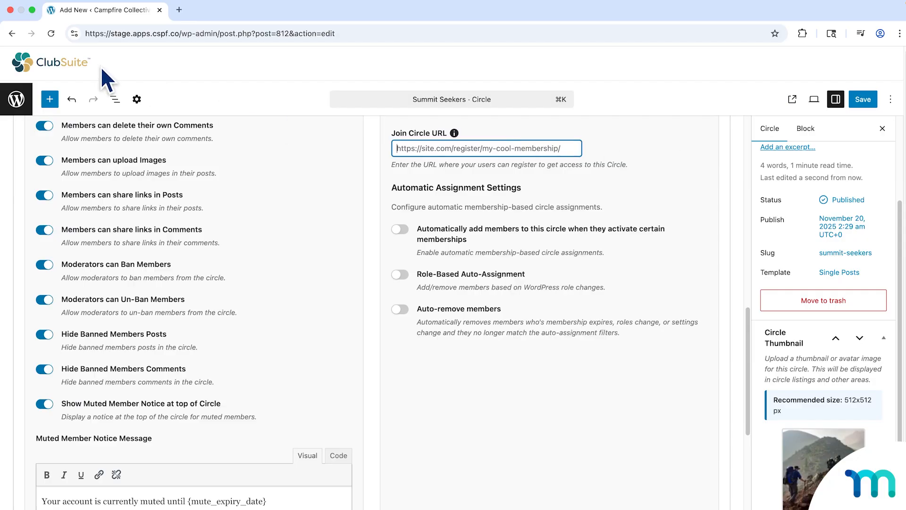
# Open the ClubSuite Circles settings in a new browser tab and compare their Join Circle URL with the Summit Seekers circle's own URL field.
pyautogui.rightClick(19, 101)
pyautogui.click(43, 106)
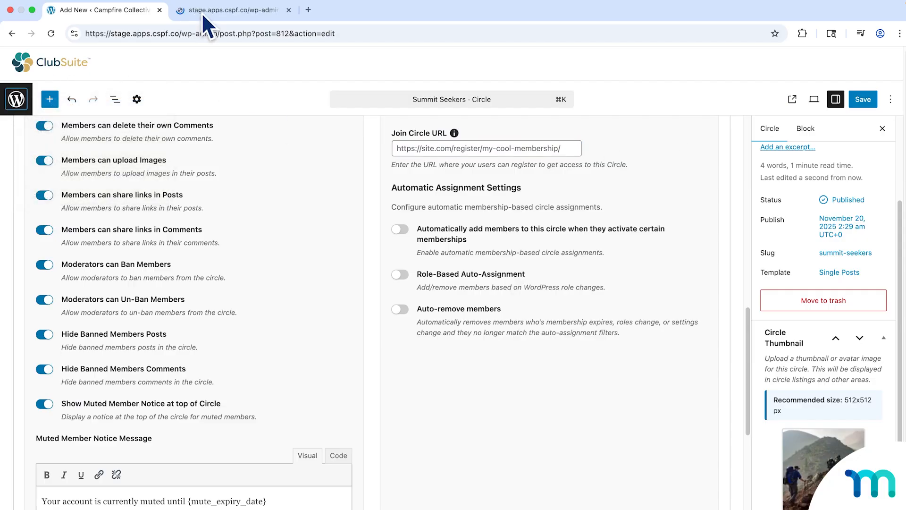
pyautogui.click(202, 12)
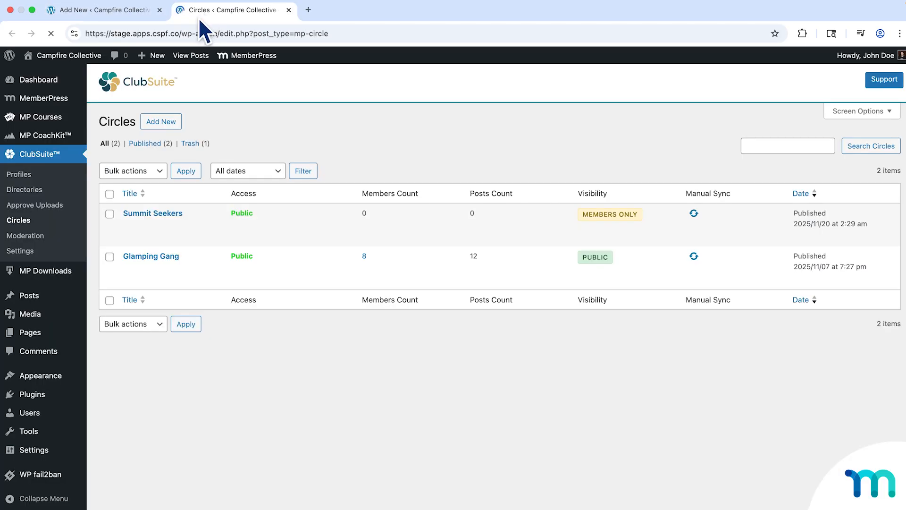
pyautogui.click(28, 251)
pyautogui.click(450, 133)
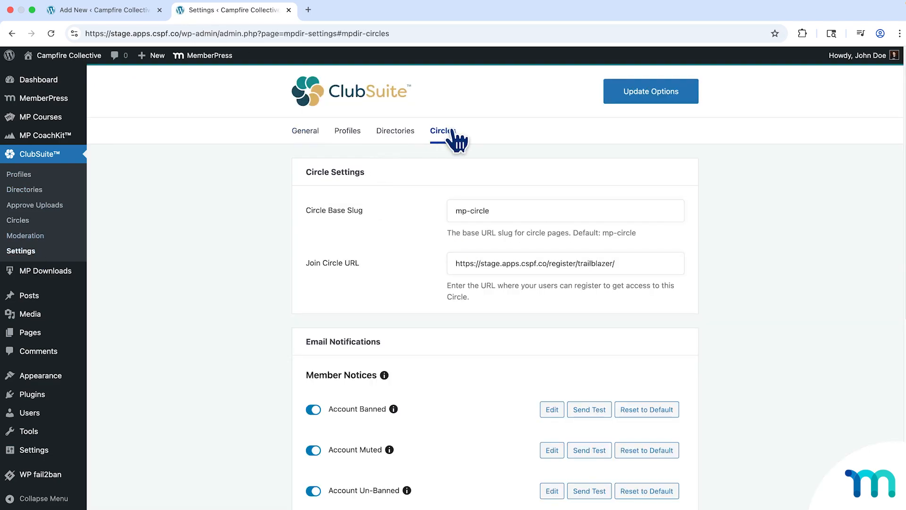
pyautogui.scroll(-2, 689, 217)
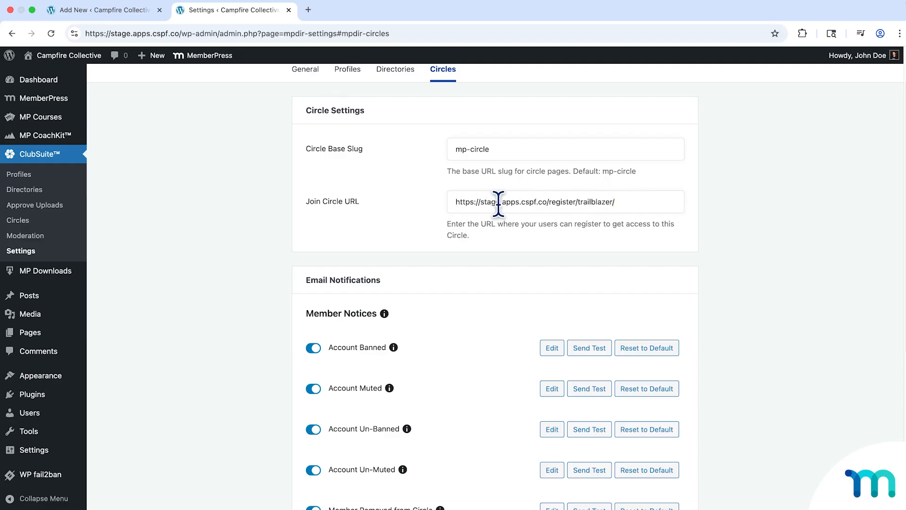
pyautogui.click(113, 10)
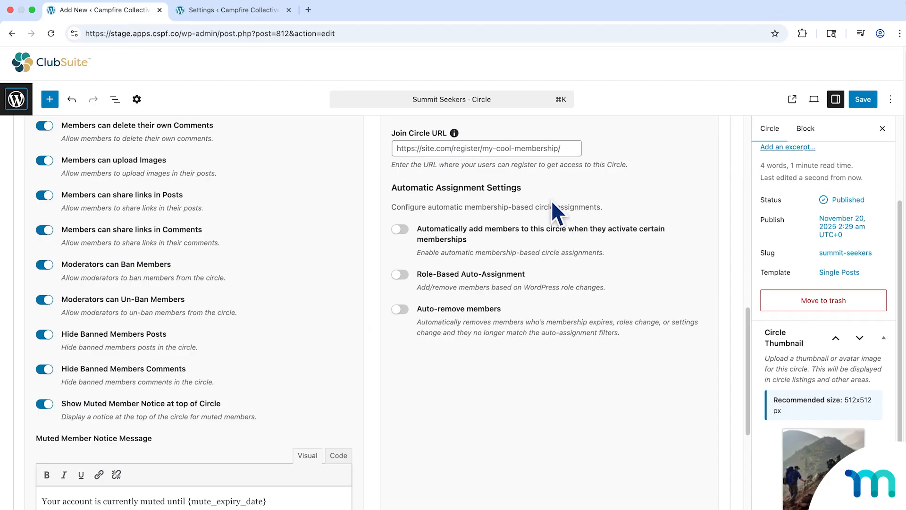
pyautogui.click(400, 147)
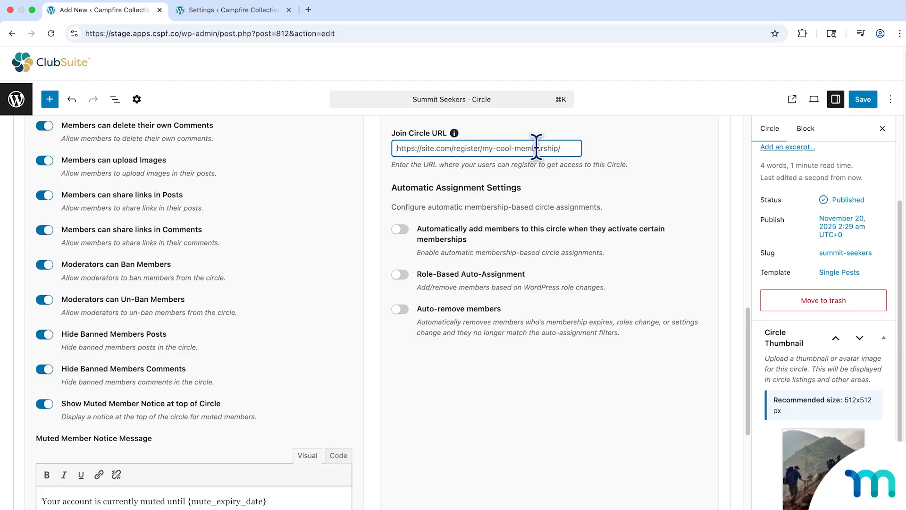
pyautogui.click(585, 152)
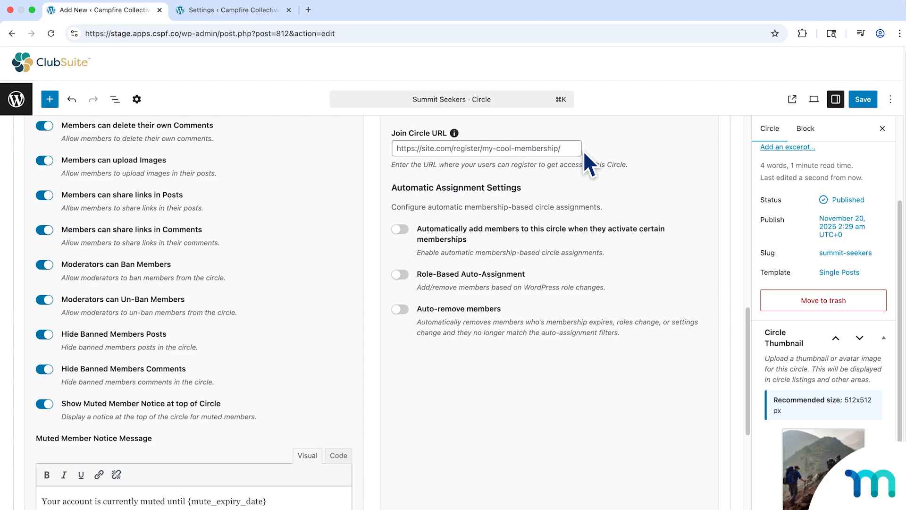
pyautogui.click(268, 12)
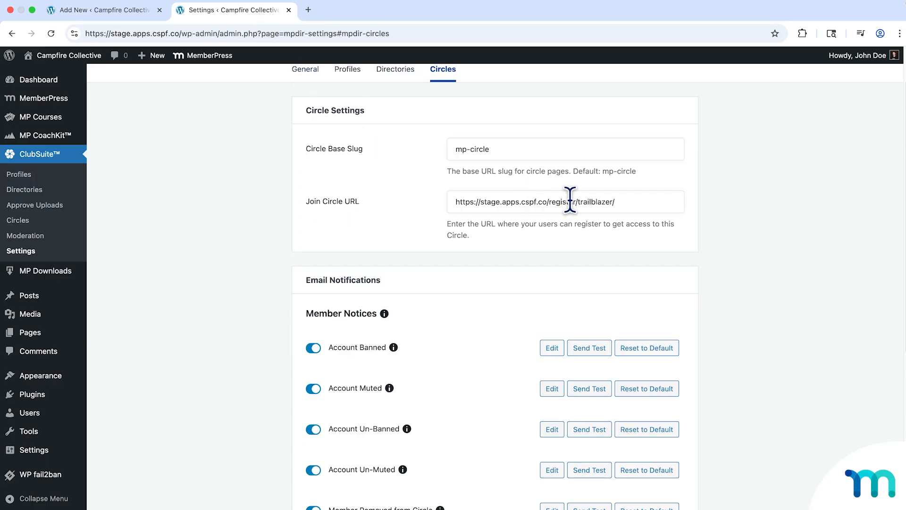
pyautogui.moveTo(579, 201); pyautogui.dragTo(643, 198)
pyautogui.press('BackSpace')
pyautogui.write('lower-tiert')
pyautogui.click(132, 14)
pyautogui.click(501, 149)
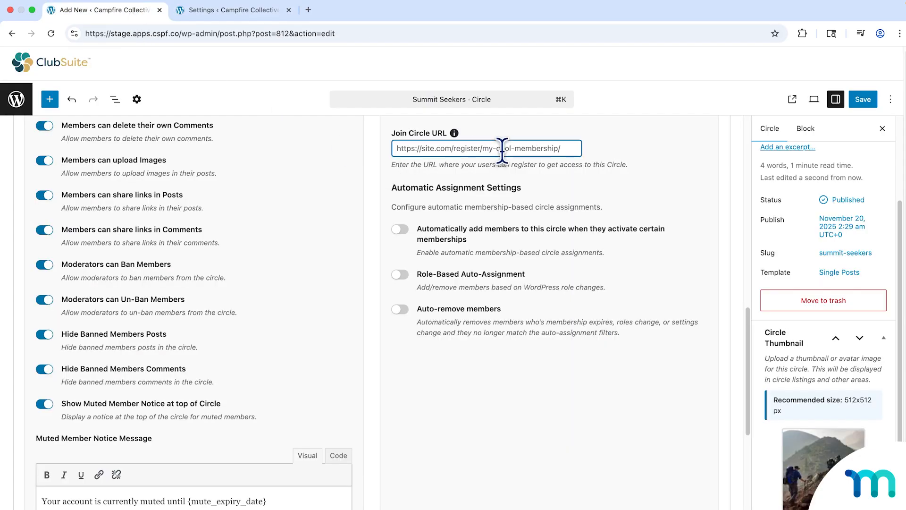
pyautogui.write('https://stage.apps.cspf.co/register/trailblazer/')
pyautogui.moveTo(520, 150); pyautogui.dragTo(568, 150)
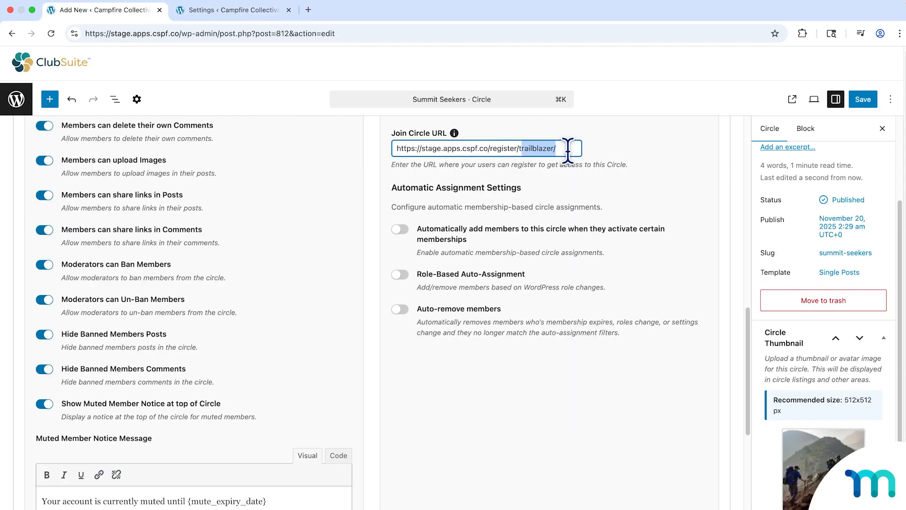
pyautogui.press('BackSpace')
pyautogui.write('high')
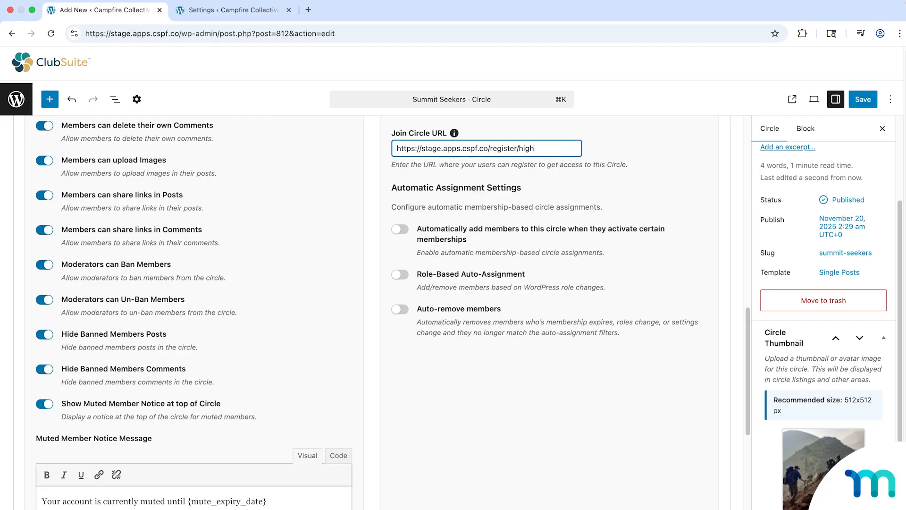
pyautogui.write('er-tier')
pyautogui.press('super+a')
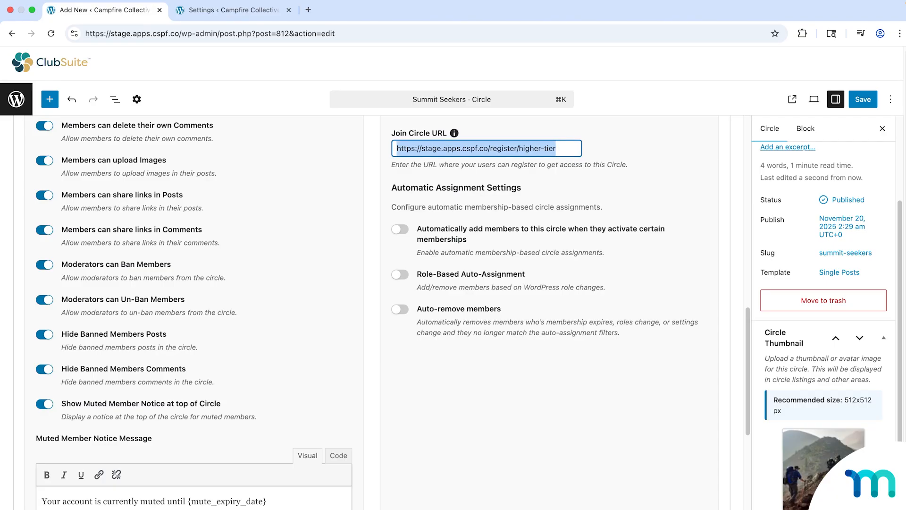
# Clear the Join Circle URL in both the global circle settings and the Summit Seekers circle.
pyautogui.click(233, 14)
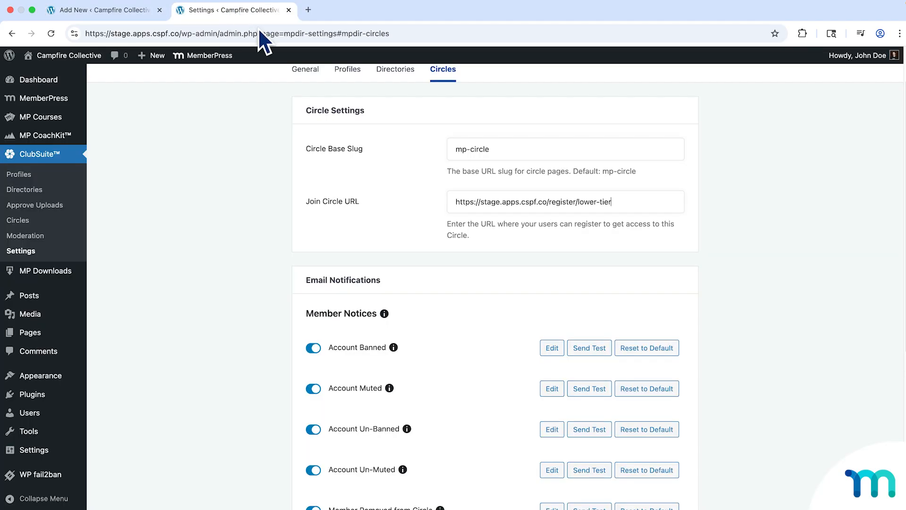
pyautogui.moveTo(640, 202); pyautogui.dragTo(439, 203)
pyautogui.press('BackSpace')
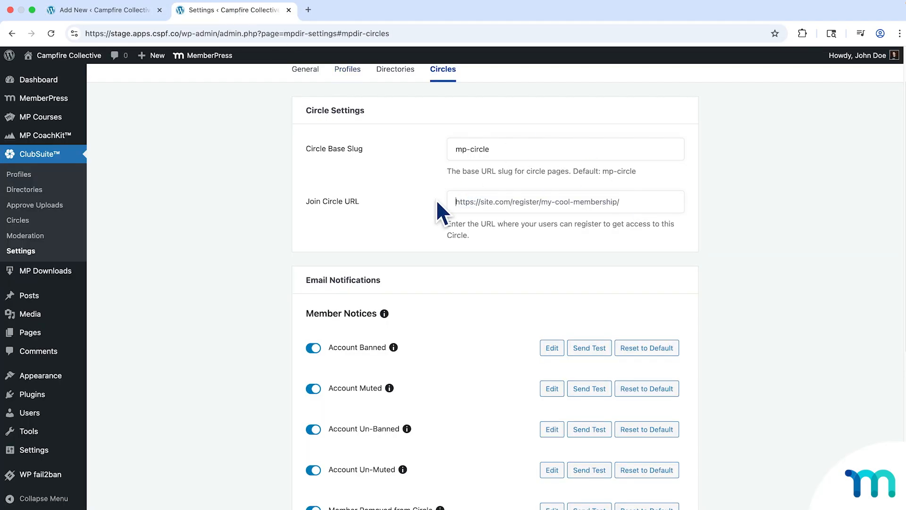
pyautogui.click(122, 11)
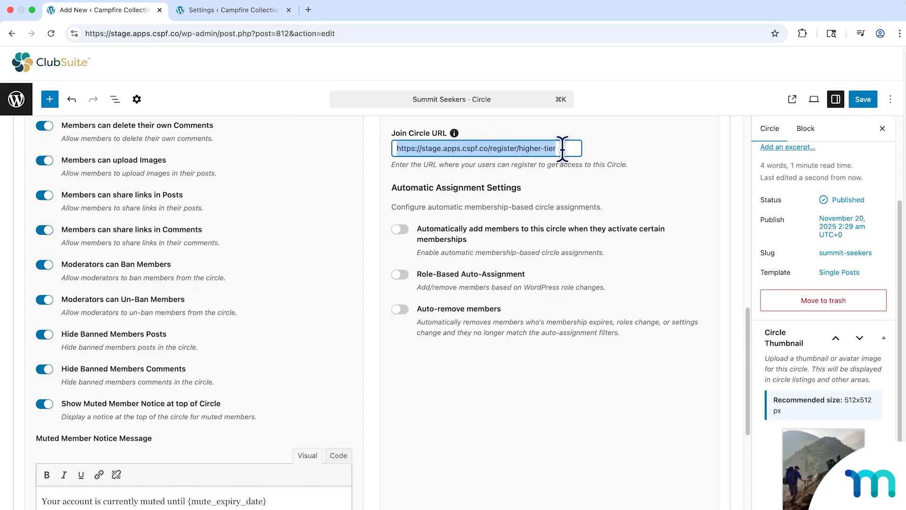
pyautogui.press('BackSpace')
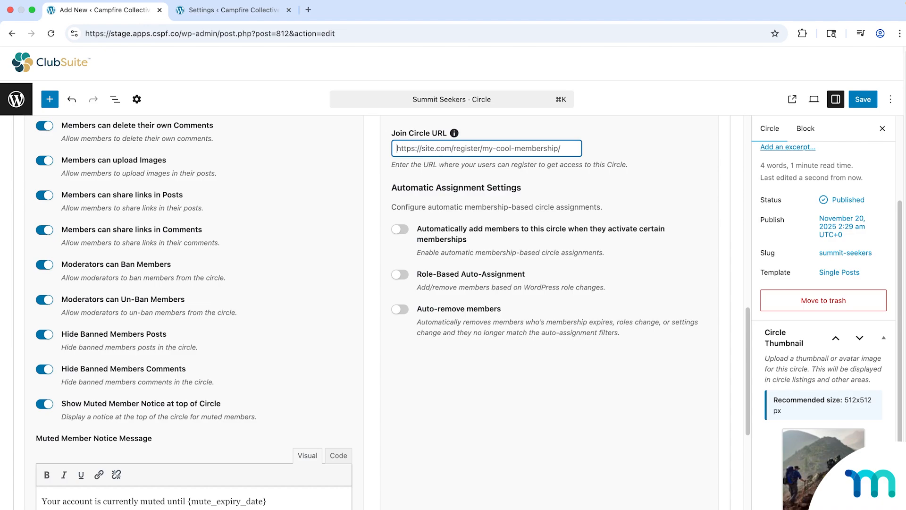
pyautogui.click(214, 17)
pyautogui.click(610, 202)
pyautogui.write('https://stage.apps.cspf.co/register/trailblazer/')
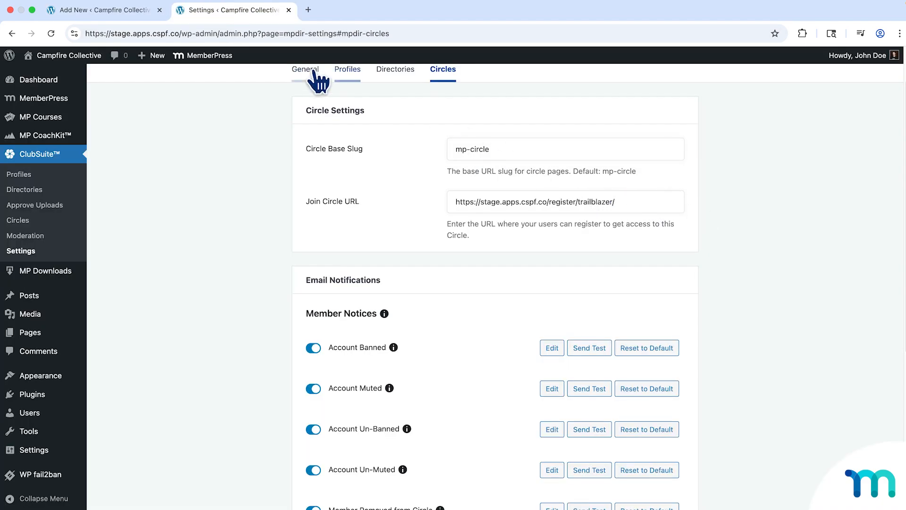
# Enable automatically adding members to the Summit Seekers circle on membership activation, with Trailblazer as the auto-assign membership.
pyautogui.click(142, 13)
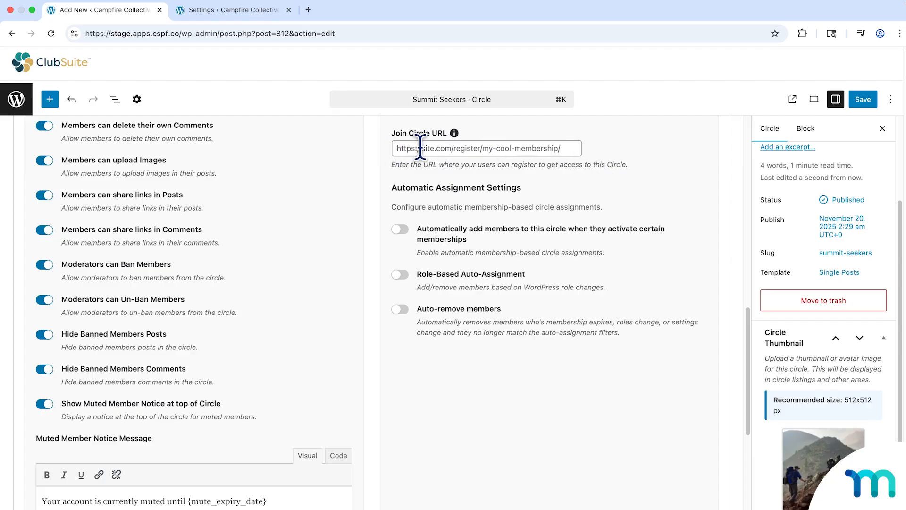
pyautogui.scroll(-3, 613, 161)
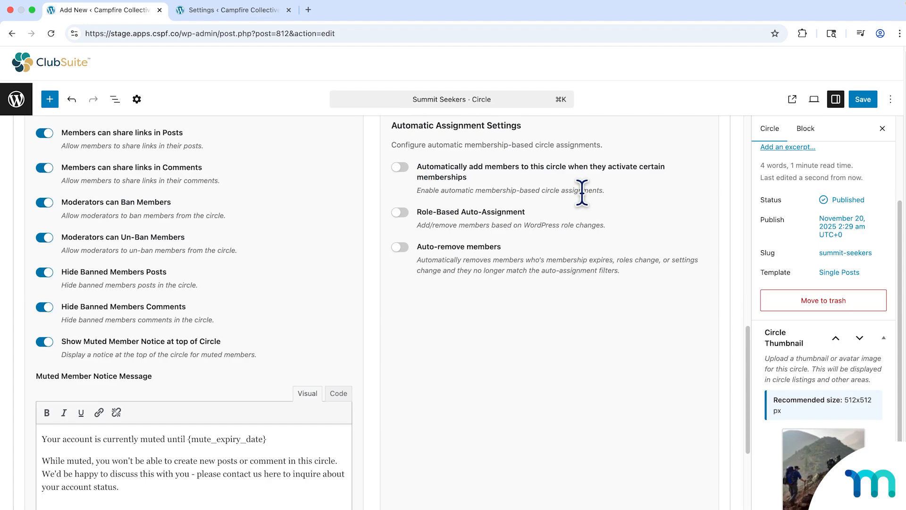
pyautogui.click(401, 167)
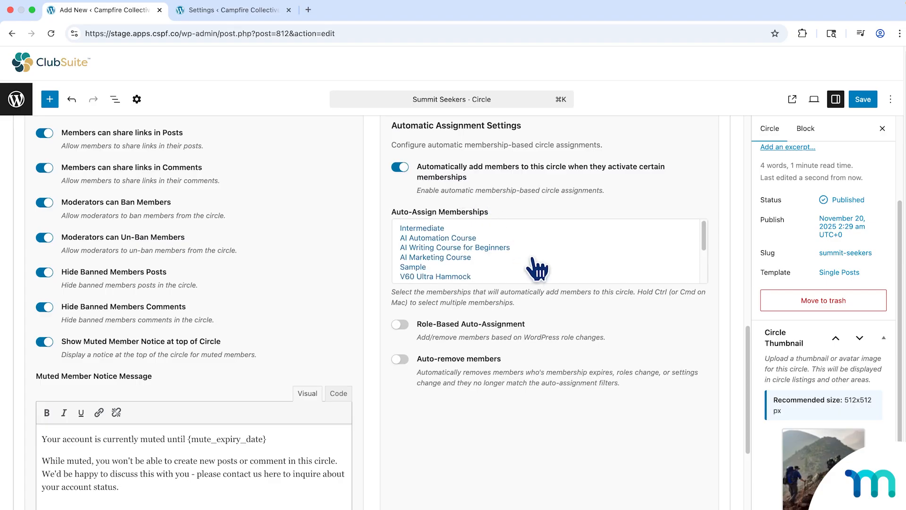
pyautogui.scroll(-3, 533, 262)
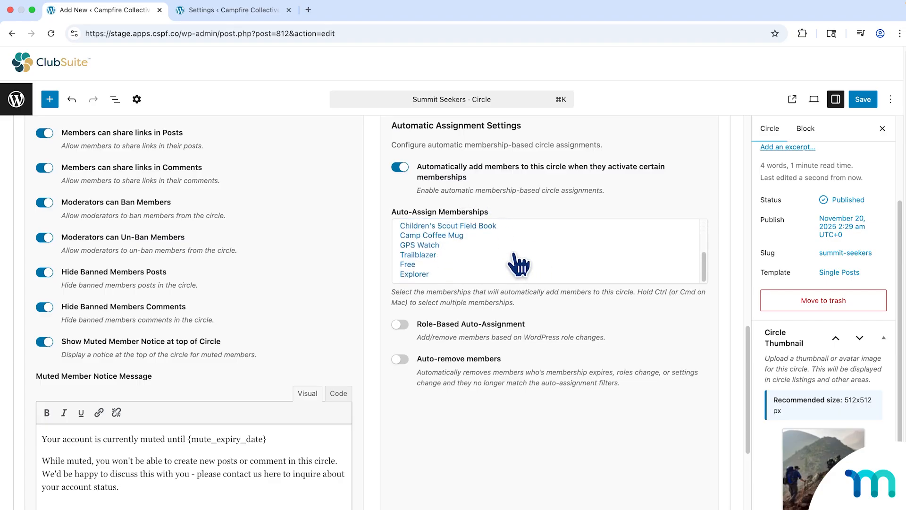
pyautogui.click(431, 256)
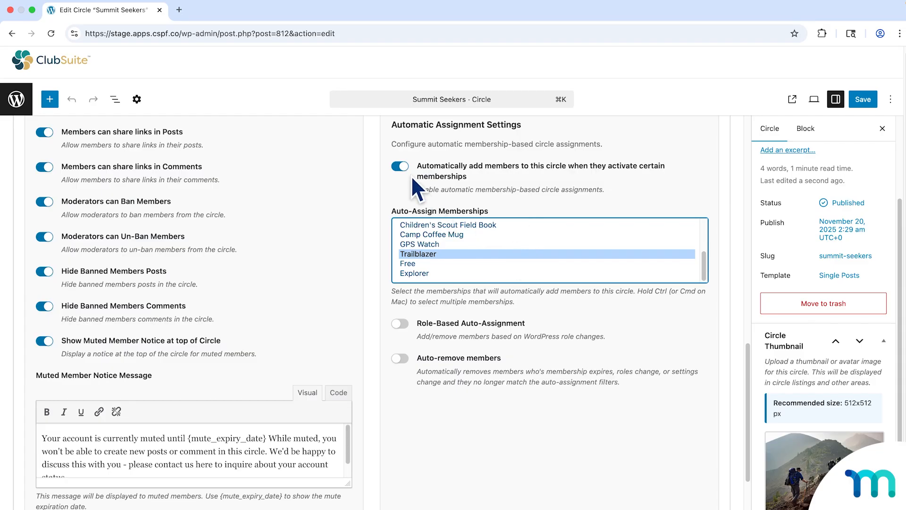
# Switch off membership-based assignment, try Role-Based Auto-Assignment with the Contributor, Editor and Administrator roles, and turn role-based assignment off.
pyautogui.click(401, 167)
pyautogui.click(400, 211)
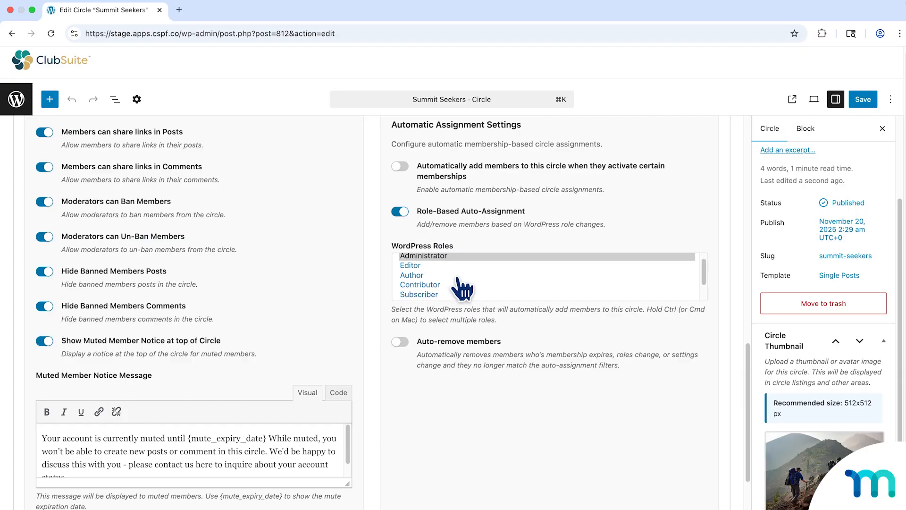
pyautogui.scroll(-3, 455, 287)
pyautogui.click(440, 272)
pyautogui.click(446, 263)
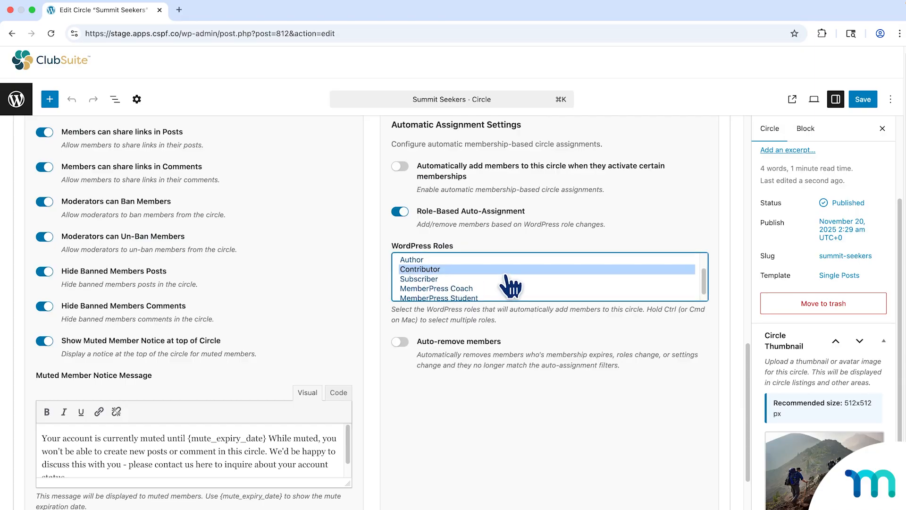
pyautogui.scroll(1, 509, 284)
pyautogui.scroll(2, 507, 274)
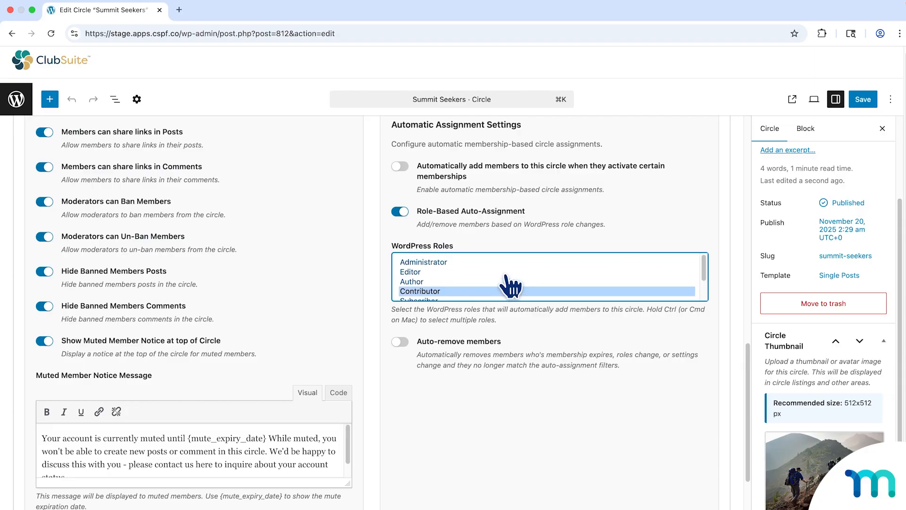
pyautogui.click(506, 273)
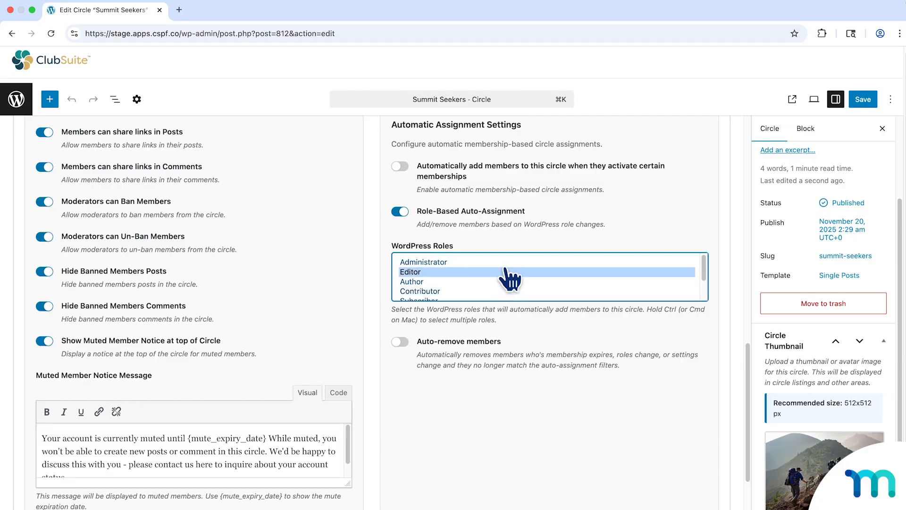
pyautogui.click(506, 264)
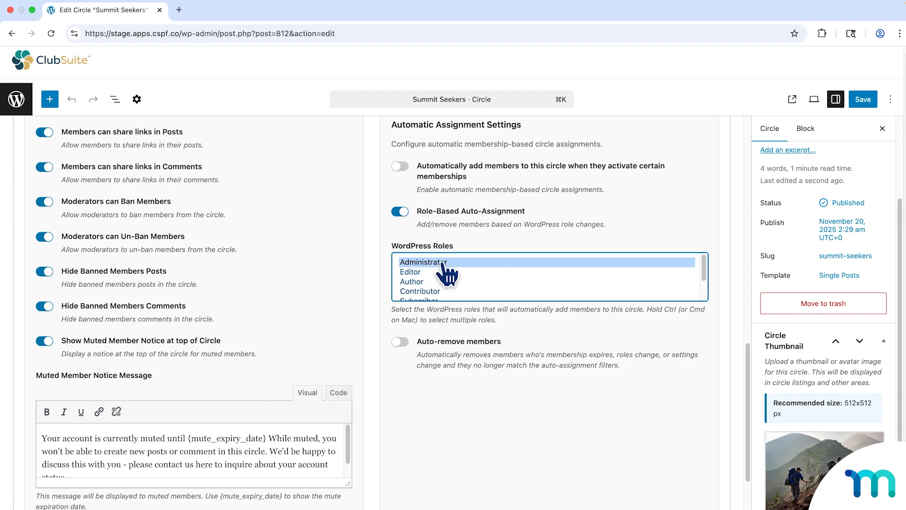
pyautogui.click(401, 213)
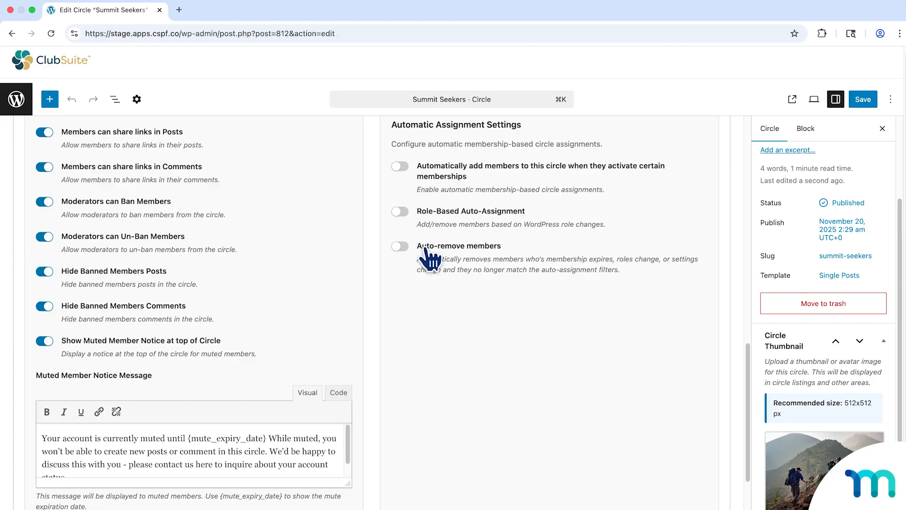
# Enable Auto-remove members and turn automatic adding by activated membership back on.
pyautogui.click(401, 247)
pyautogui.click(400, 168)
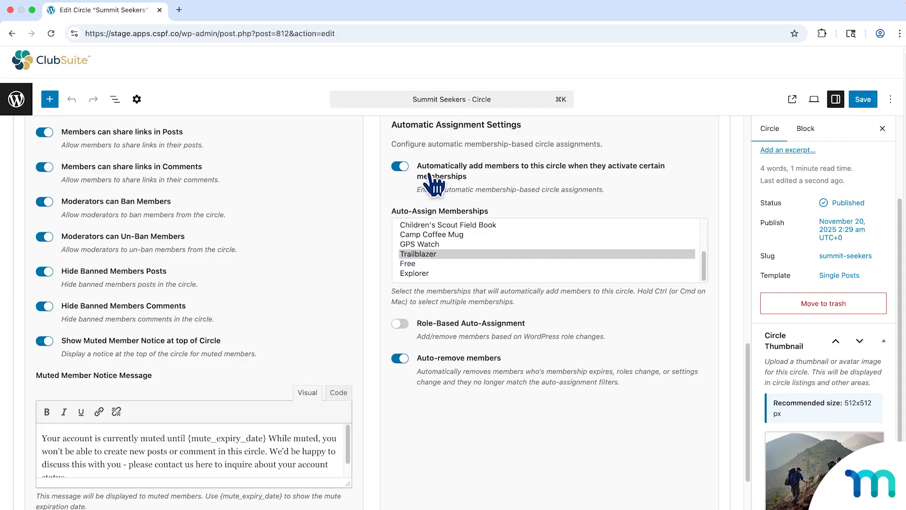
# Turn off automatically adding members to the Summit Seekers circle when they activate certain memberships.
pyautogui.click(404, 171)
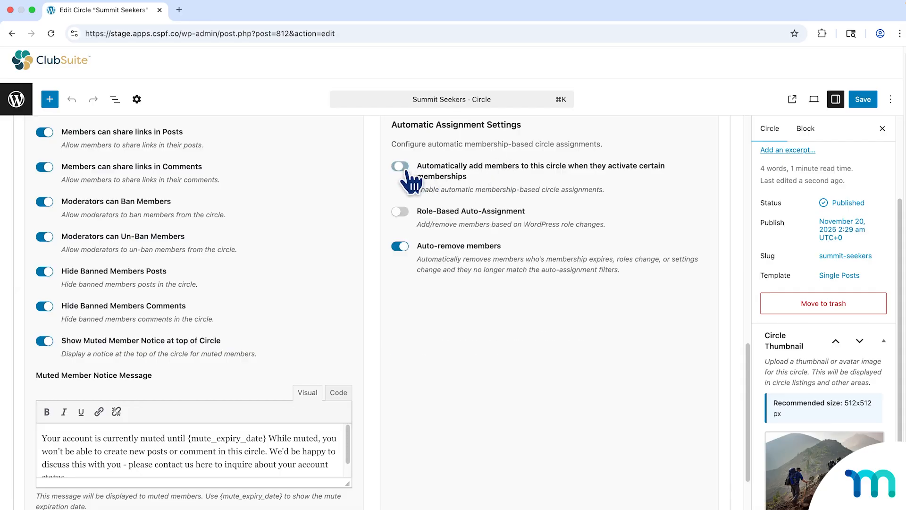
pyautogui.click(402, 252)
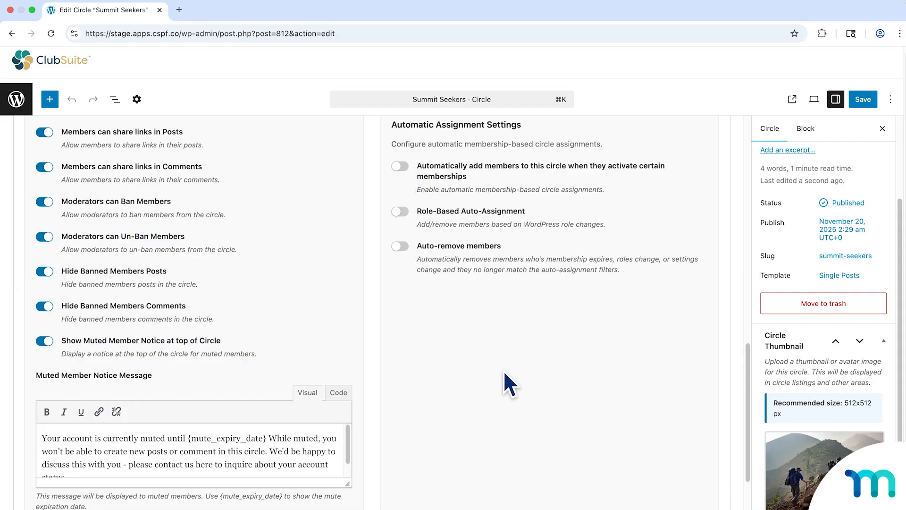
# Examine the Unauthorized Message options under MemberPress Unauthorized Access to this Circle and compare them with the circle's visibility settings.
pyautogui.scroll(-5, 505, 369)
pyautogui.scroll(-1, 514, 354)
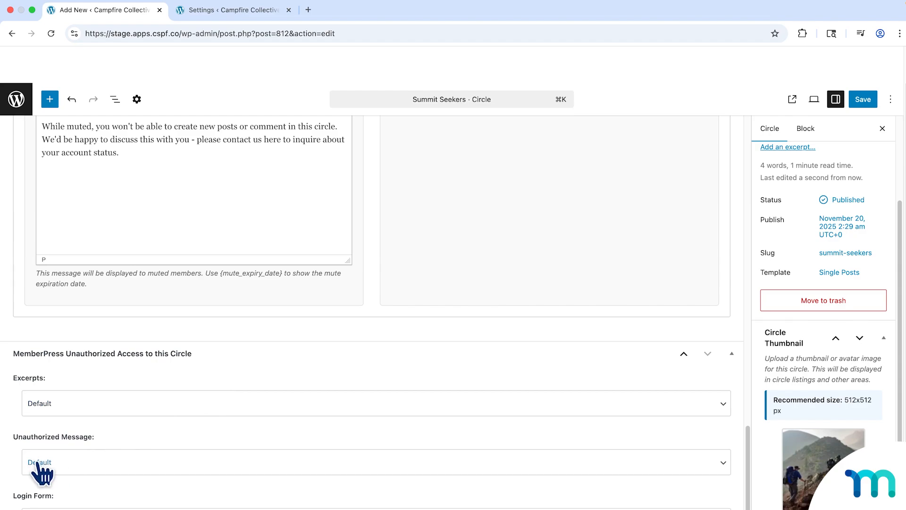
pyautogui.click(72, 467)
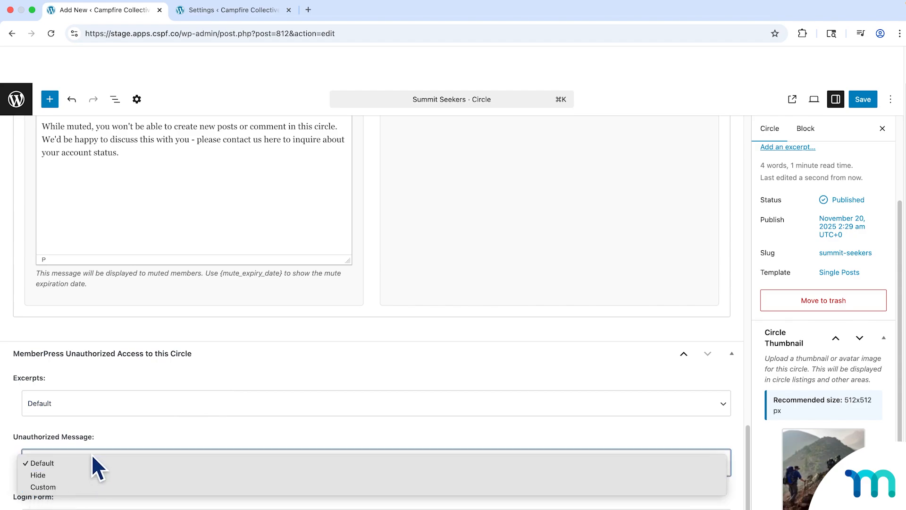
pyautogui.click(118, 443)
pyautogui.scroll(15, 530, 269)
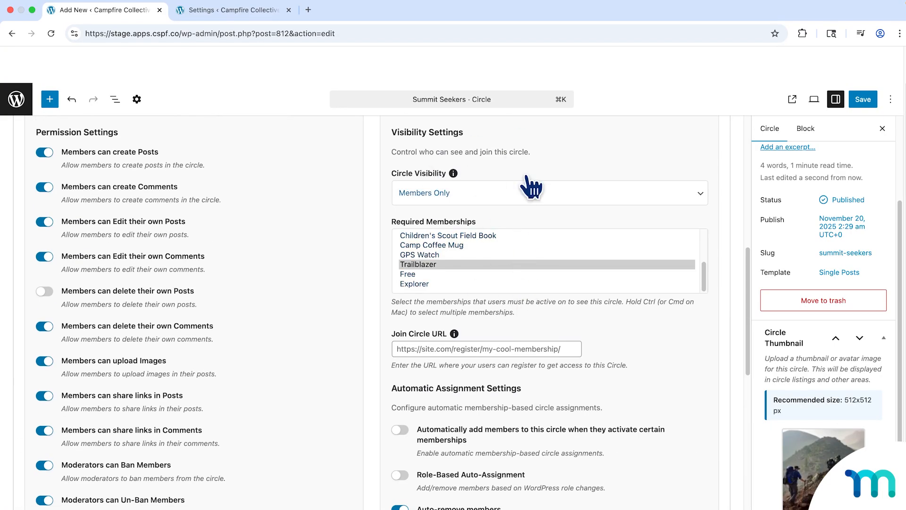
pyautogui.scroll(-15, 632, 347)
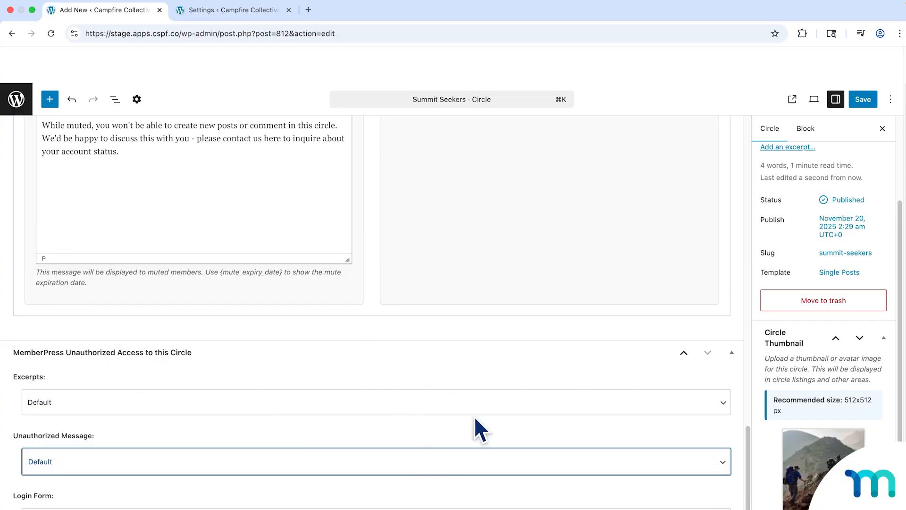
# Save the Summit Seekers circle and return to the Circles list.
pyautogui.scroll(10, 479, 428)
pyautogui.scroll(3, 566, 358)
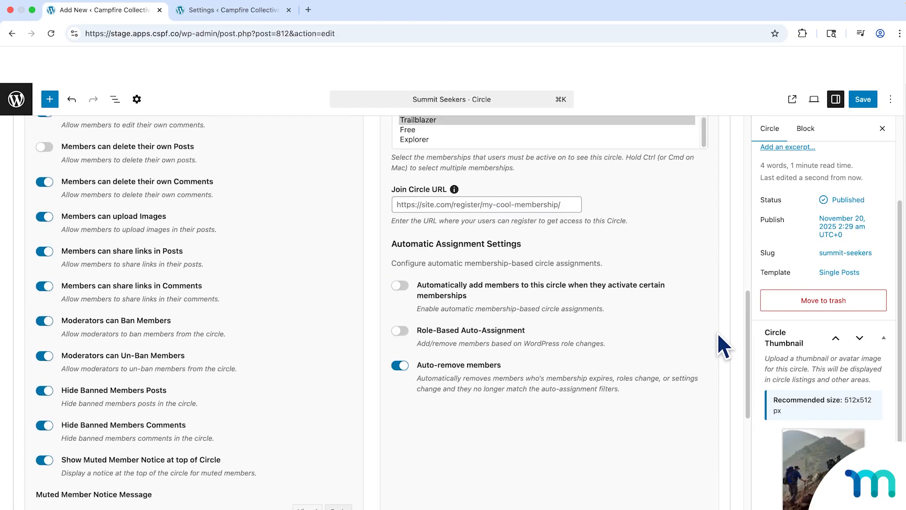
pyautogui.scroll(7, 724, 324)
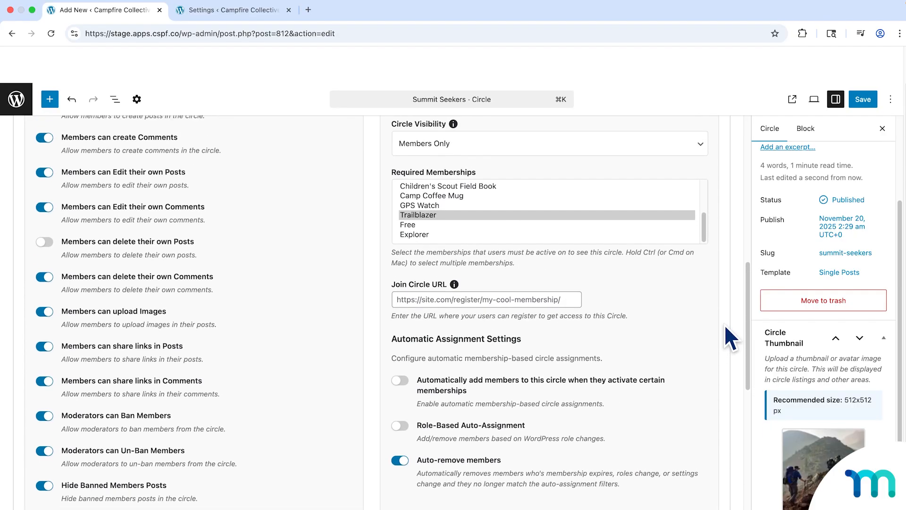
pyautogui.scroll(3, 726, 321)
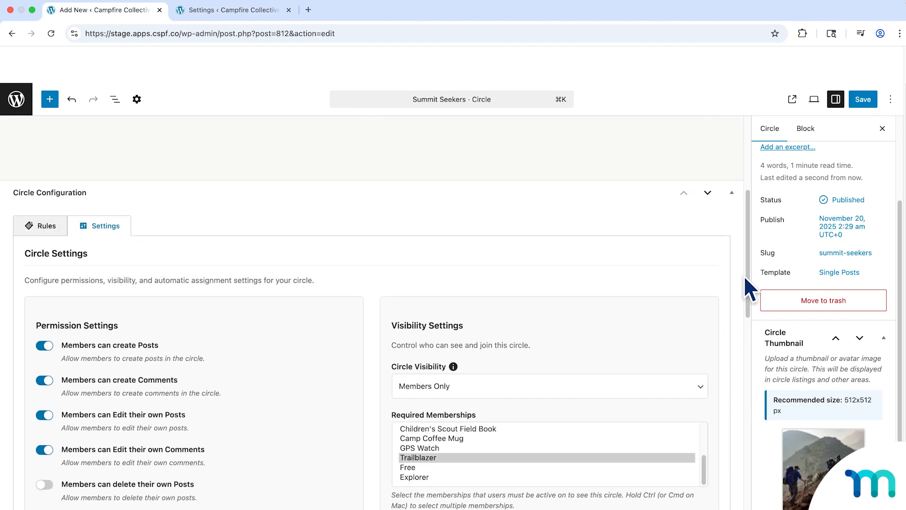
pyautogui.click(863, 100)
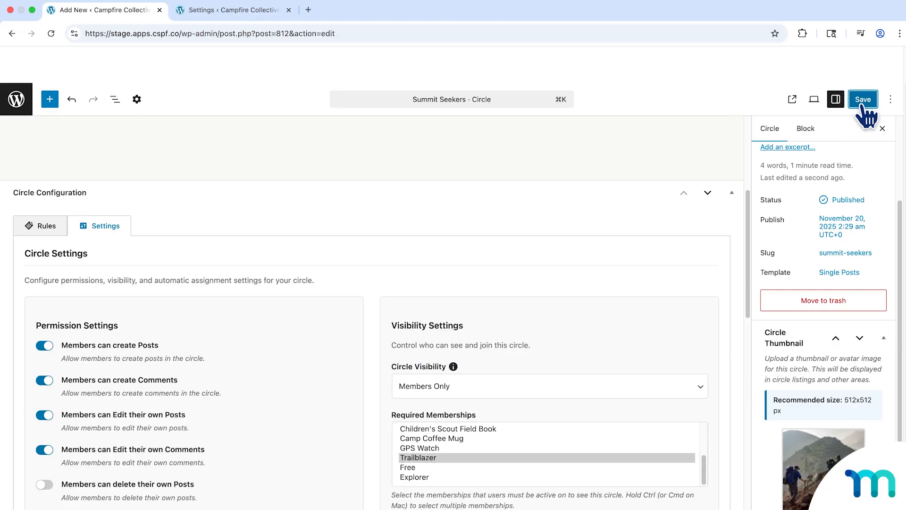
pyautogui.click(14, 101)
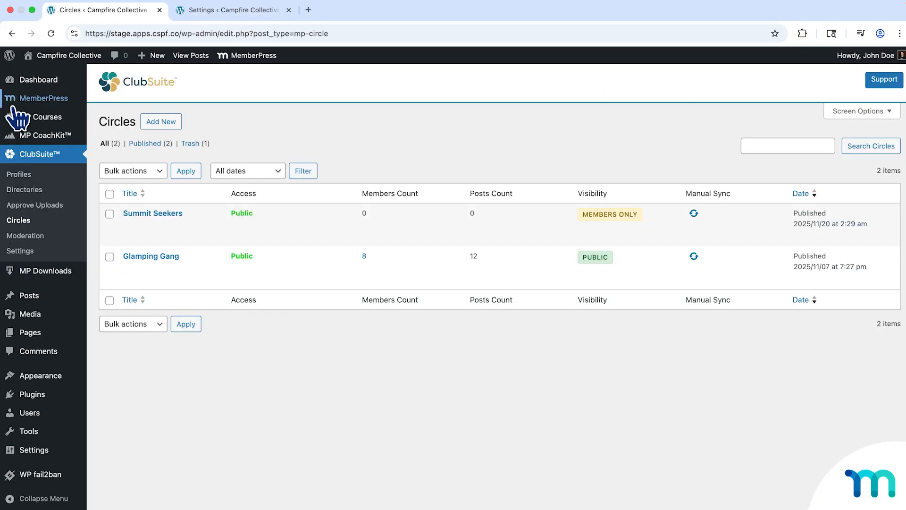
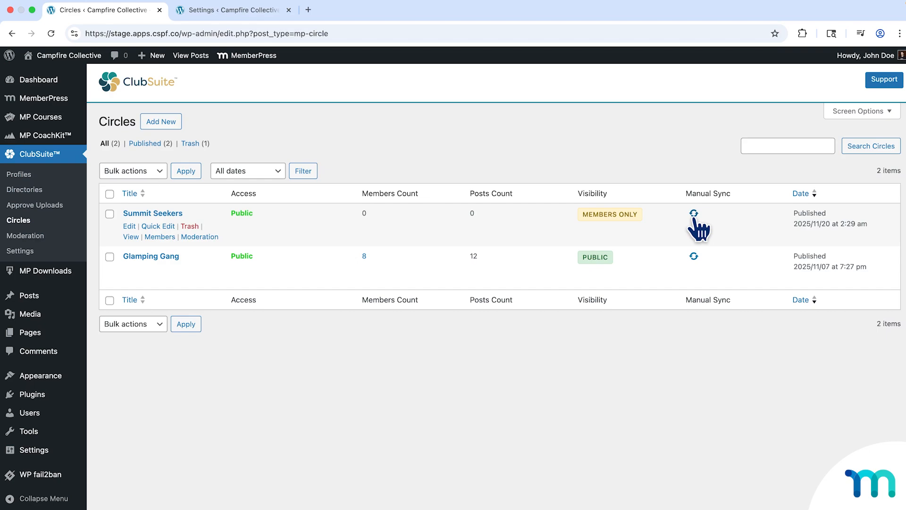
pyautogui.click(693, 258)
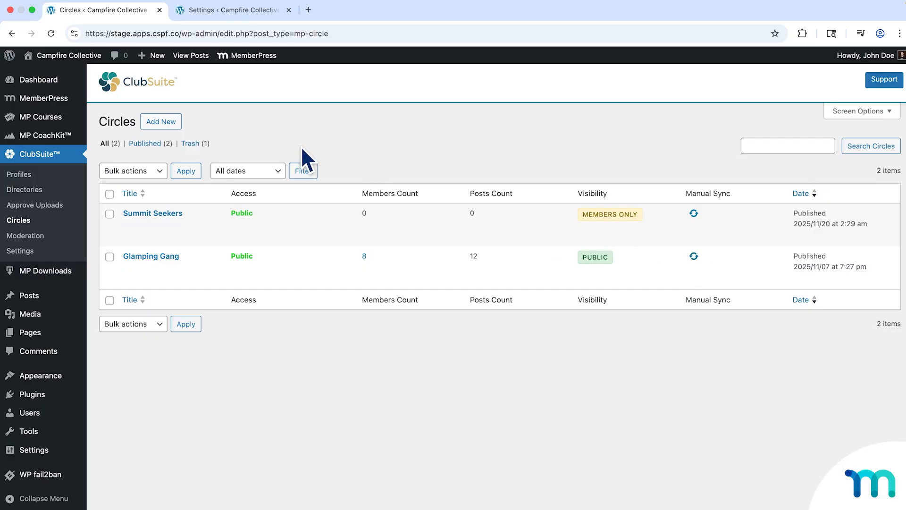
pyautogui.moveTo(69, 55)
pyautogui.rightClick(83, 71)
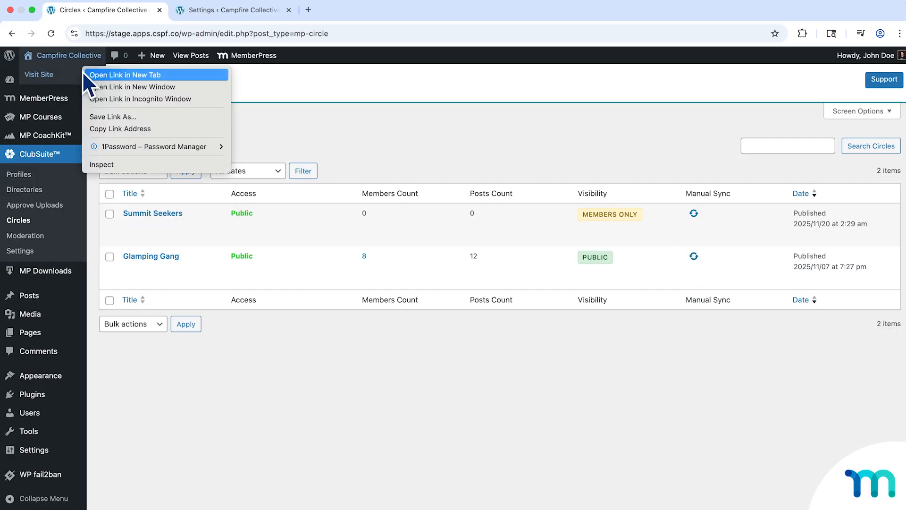
pyautogui.click(128, 99)
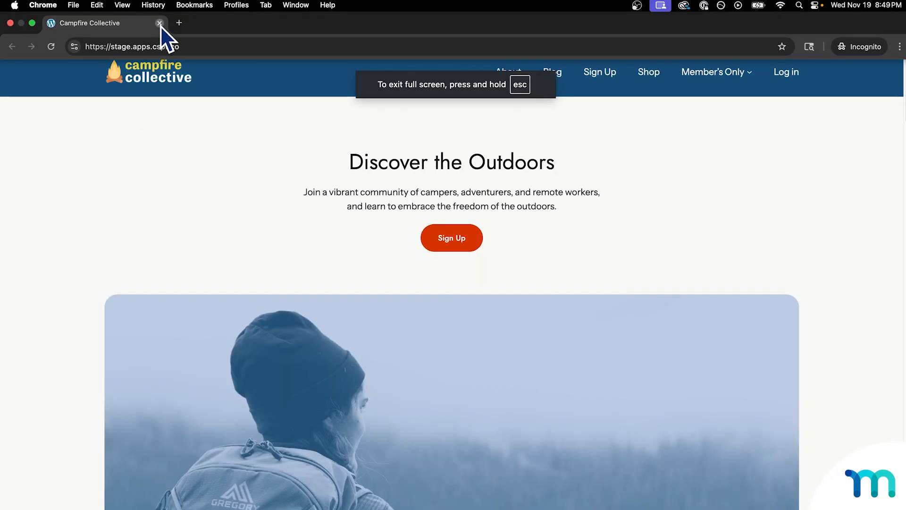
pyautogui.click(160, 25)
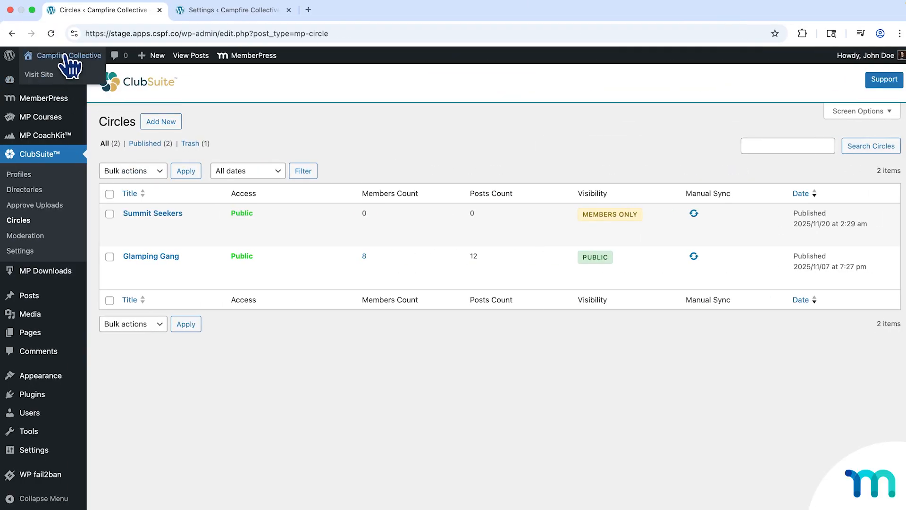
# Open the Circles section of the ClubSuite settings and copy the Circle Base Slug mp-circle.
pyautogui.click(28, 253)
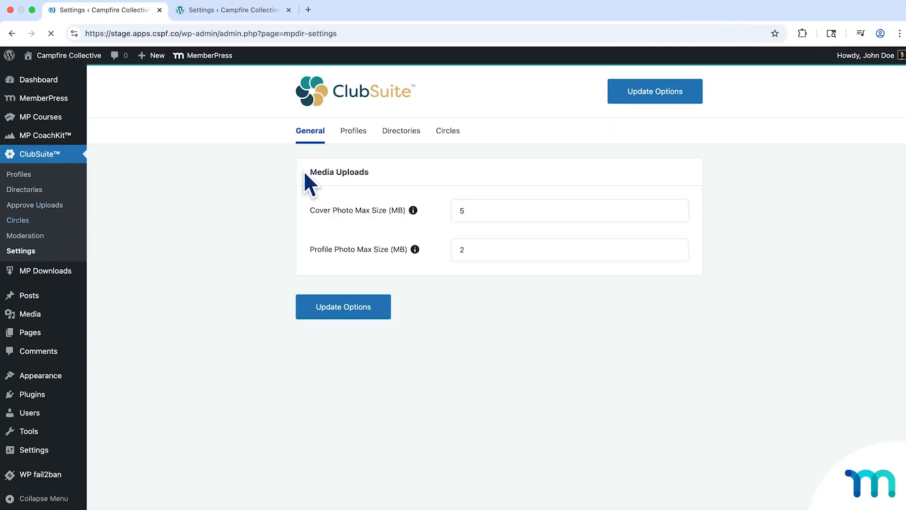
pyautogui.click(446, 134)
pyautogui.moveTo(498, 208); pyautogui.dragTo(453, 209)
pyautogui.press('super+c')
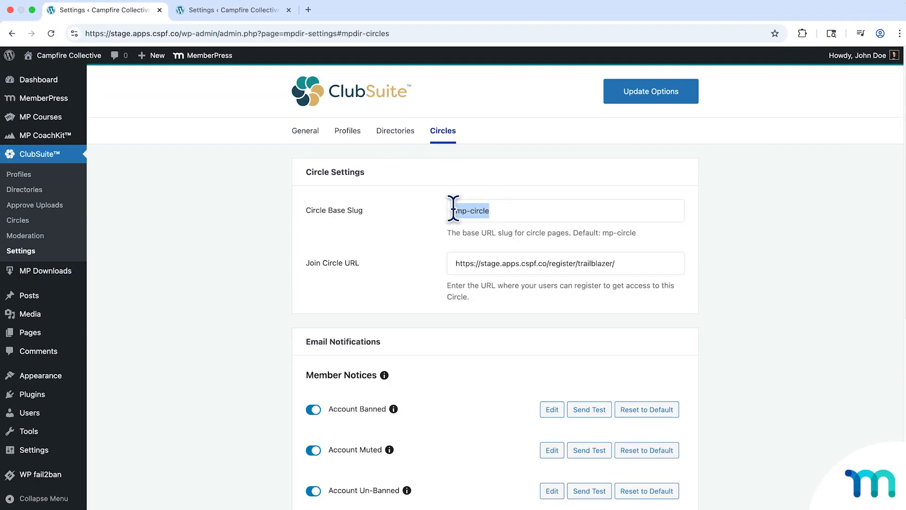
# Open the site in an incognito window and go to its circles page by adding /mp-circle to the site address.
pyautogui.moveTo(62, 55)
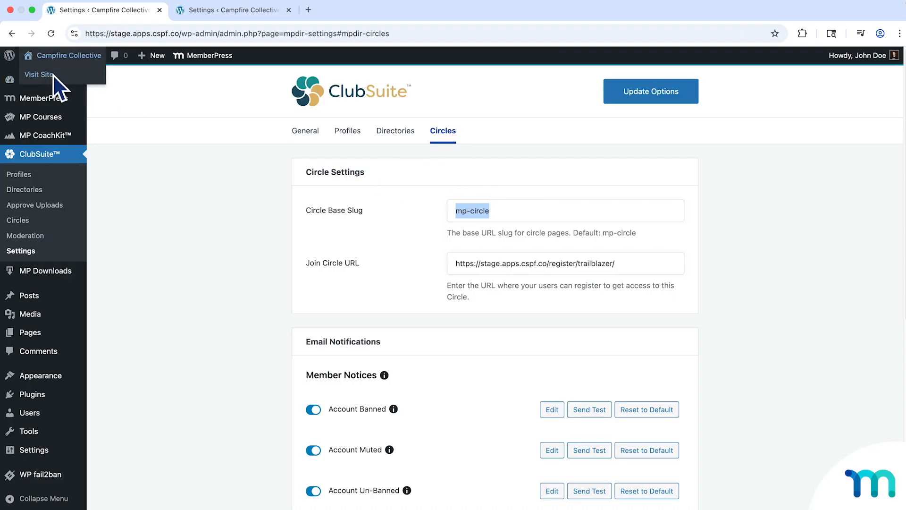
pyautogui.rightClick(53, 75)
pyautogui.click(100, 107)
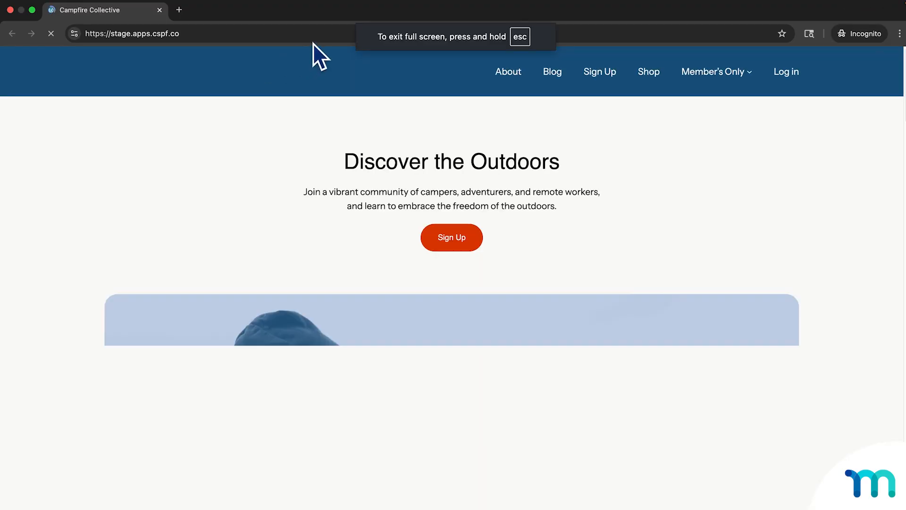
pyautogui.click(320, 40)
pyautogui.click(327, 36)
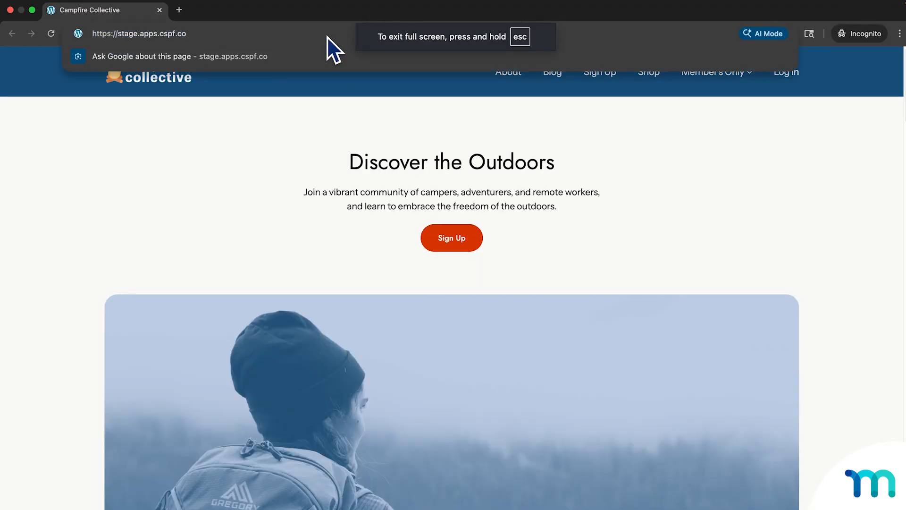
pyautogui.write('/')
pyautogui.press('super+v')
pyautogui.press('Return')
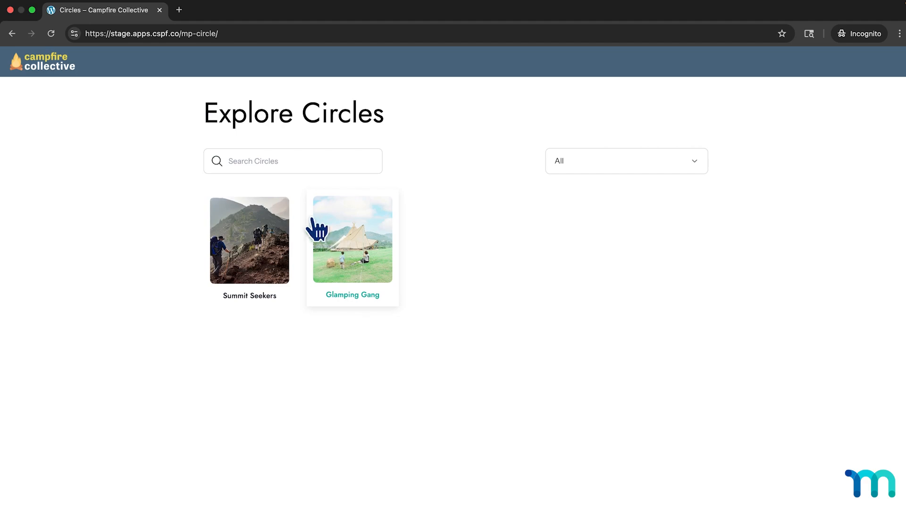
# Check the sorting choices and the search field on the Explore Circles page, and close the incognito window.
pyautogui.click(659, 163)
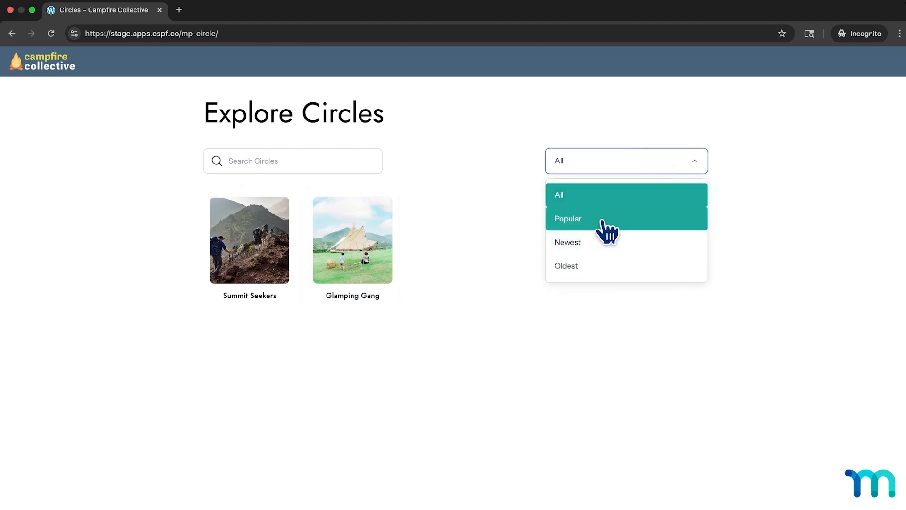
pyautogui.click(436, 160)
pyautogui.click(285, 163)
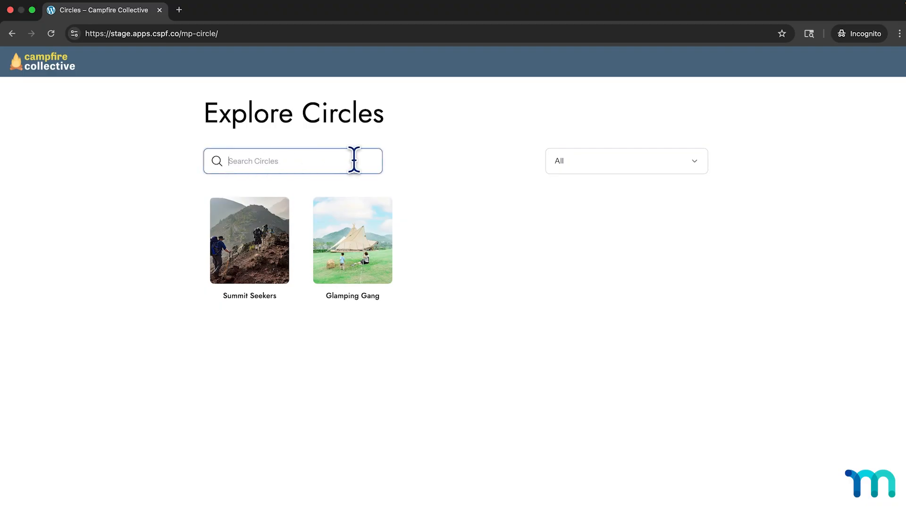
pyautogui.click(160, 10)
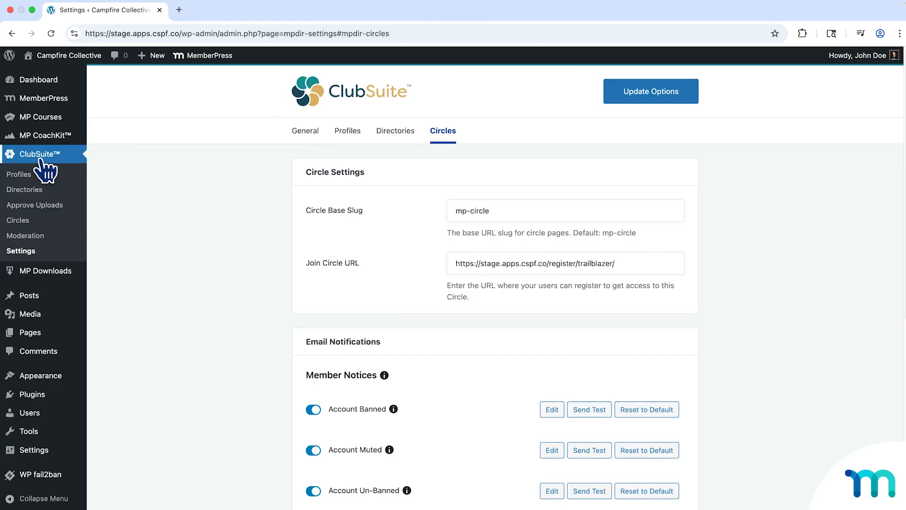
# Return to the Circles list, view the Summit Seekers circle's member management page and feed, and close its page.
pyautogui.click(21, 220)
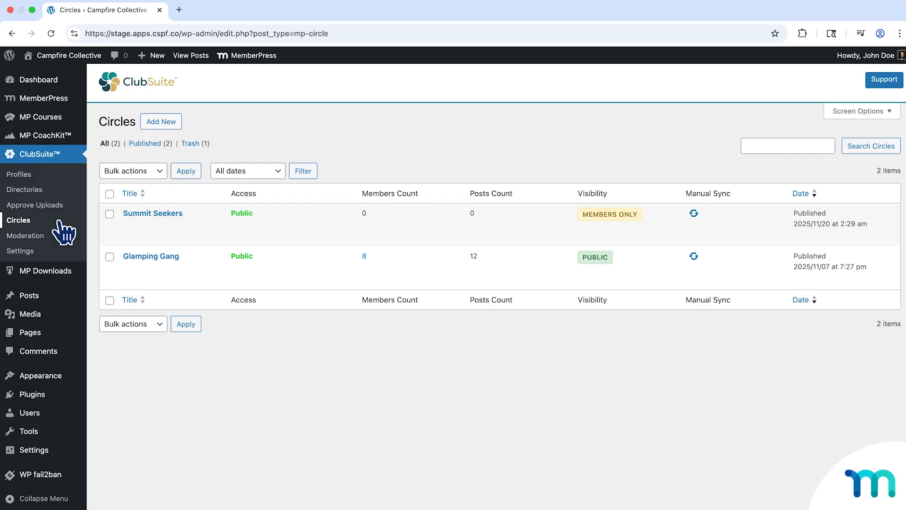
pyautogui.moveTo(104, 227)
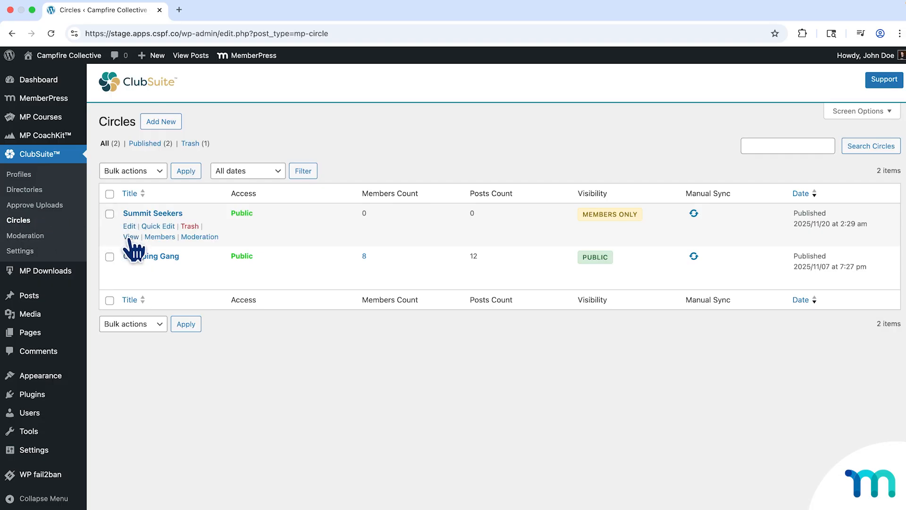
pyautogui.click(159, 238)
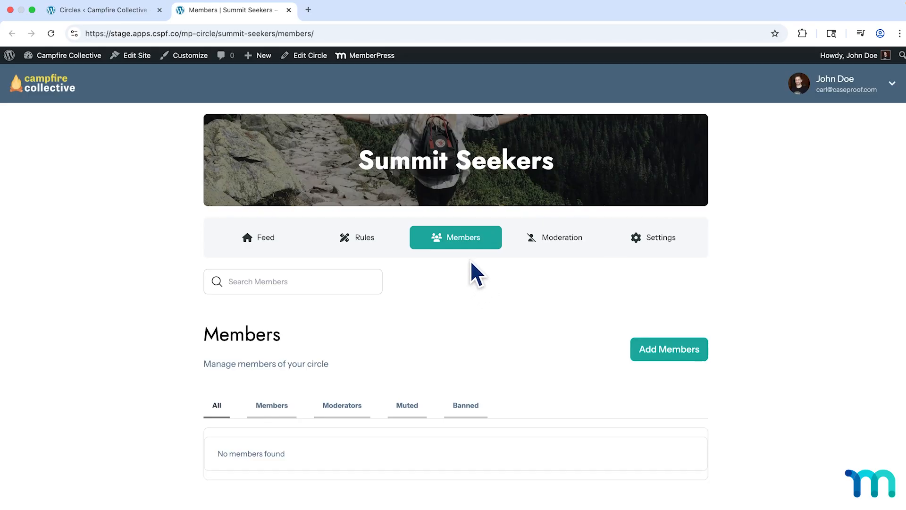
pyautogui.click(285, 243)
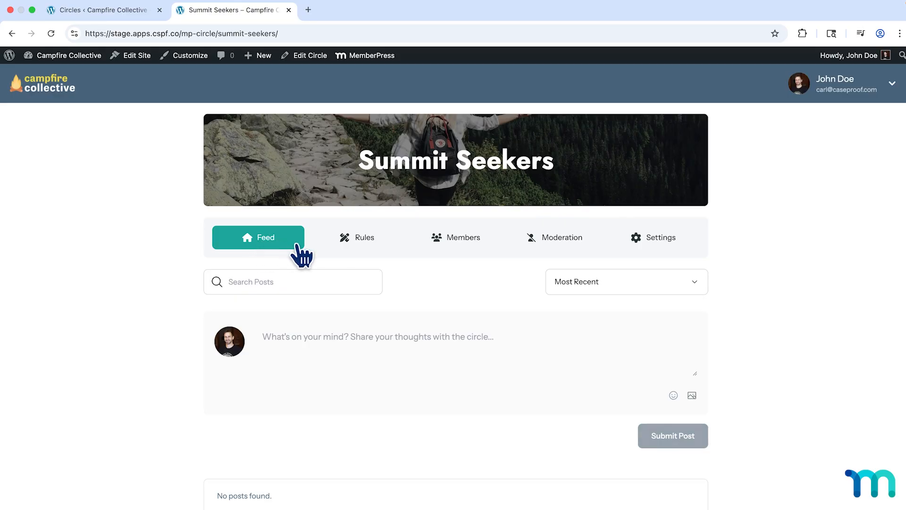
pyautogui.click(460, 254)
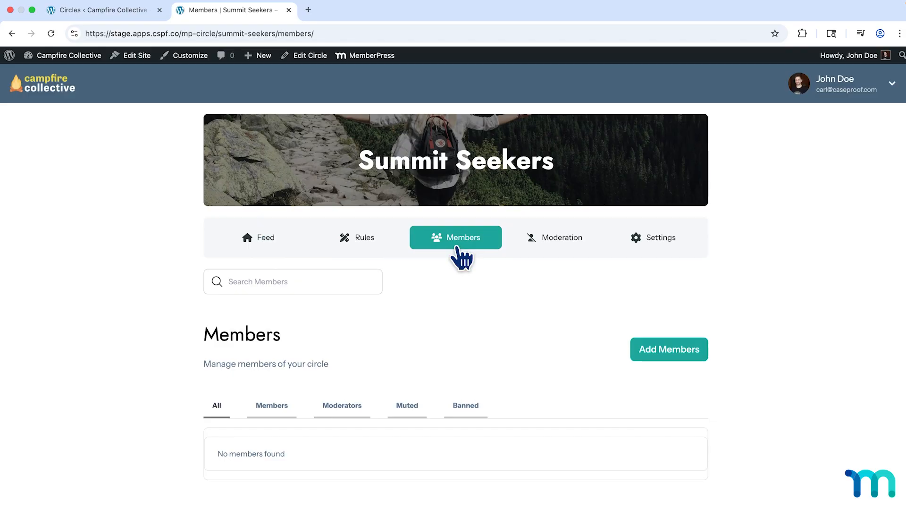
pyautogui.click(288, 10)
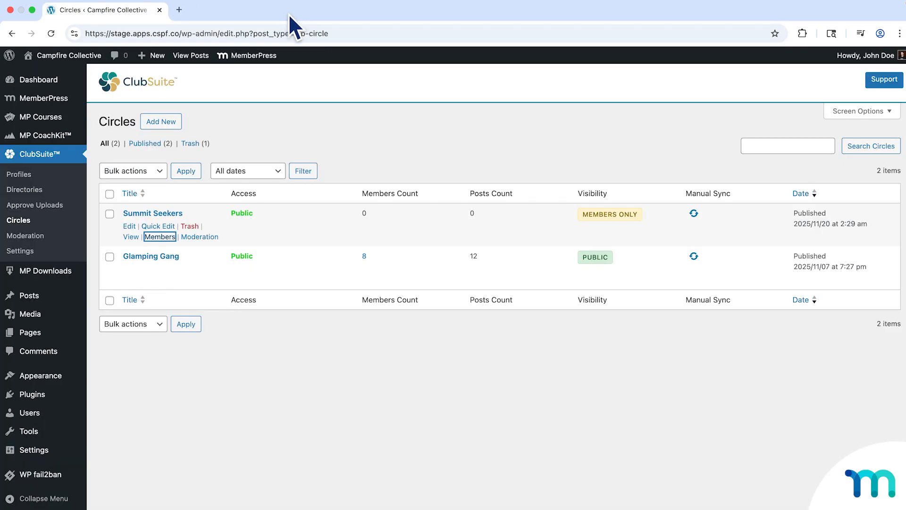
# Open the Glamping Gang circle's Members page and examine its member list and the actions available for the first member.
pyautogui.moveTo(168, 270)
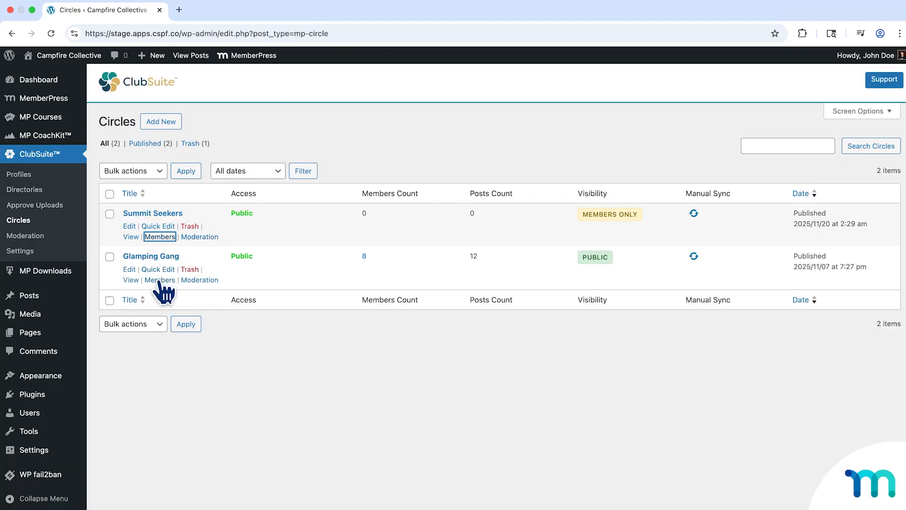
pyautogui.click(159, 280)
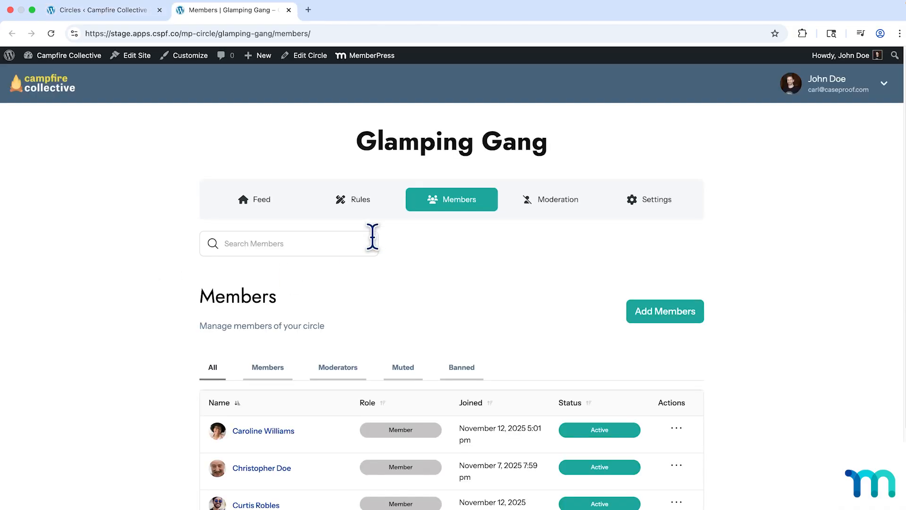
pyautogui.scroll(-4, 431, 234)
pyautogui.scroll(-1, 483, 245)
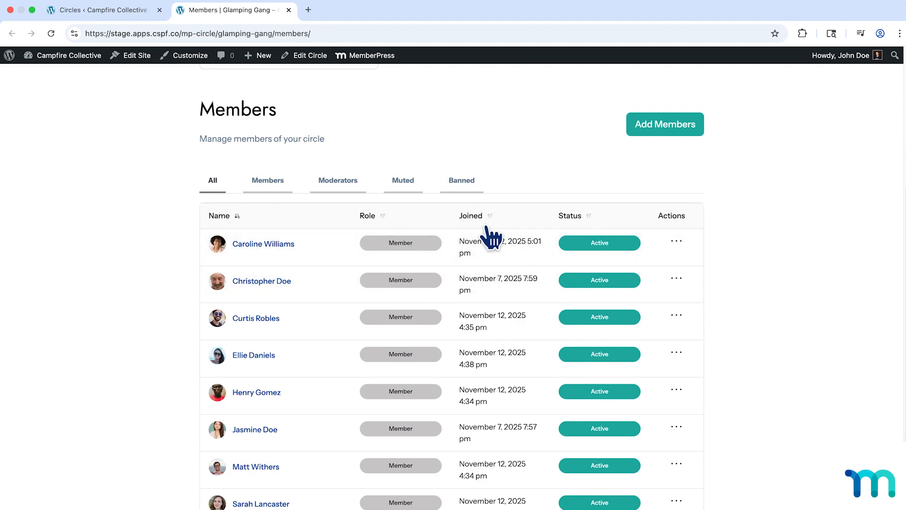
pyautogui.click(679, 241)
pyautogui.click(682, 242)
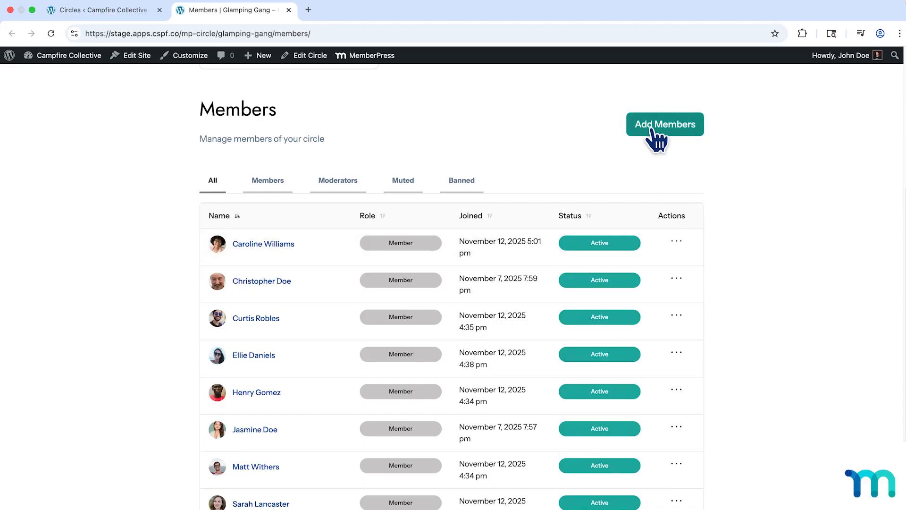
# Search for a user by first name to add to the Glamping Gang circle, and cancel without adding anyone.
pyautogui.click(678, 129)
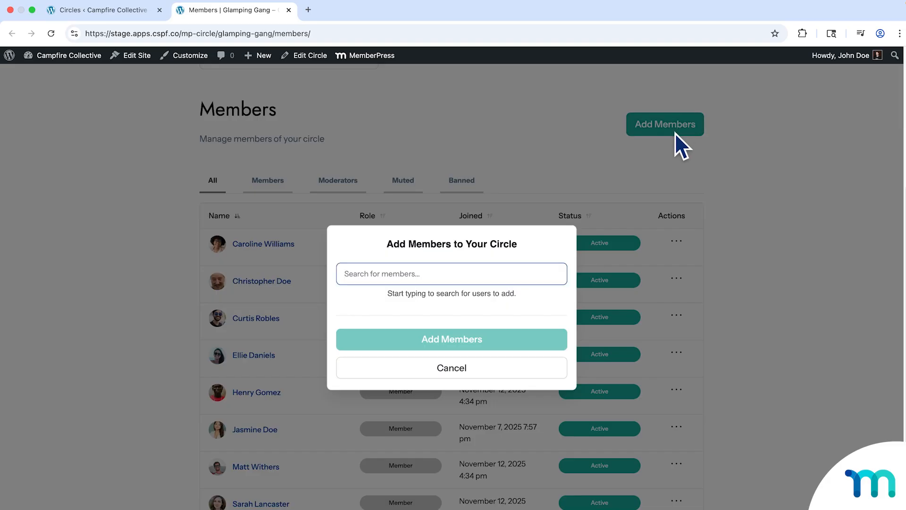
pyautogui.write('sara')
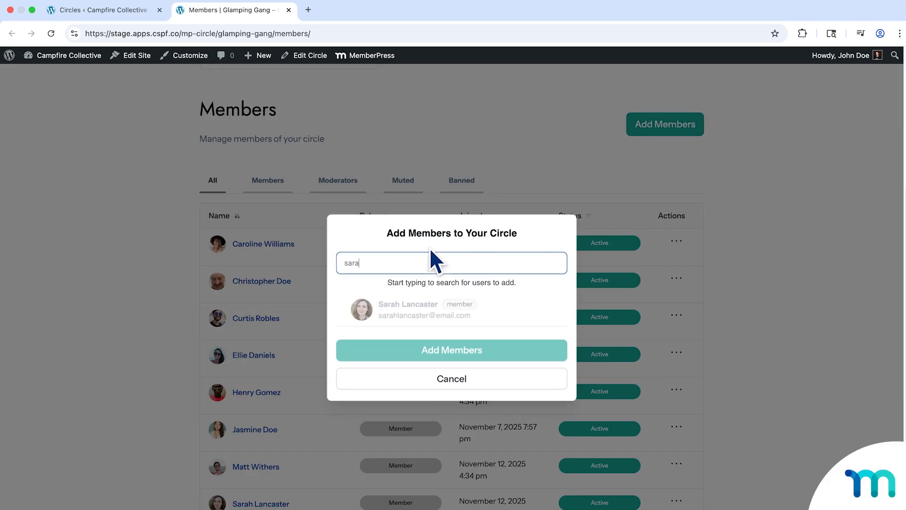
pyautogui.moveTo(377, 263); pyautogui.dragTo(337, 263)
pyautogui.click(451, 381)
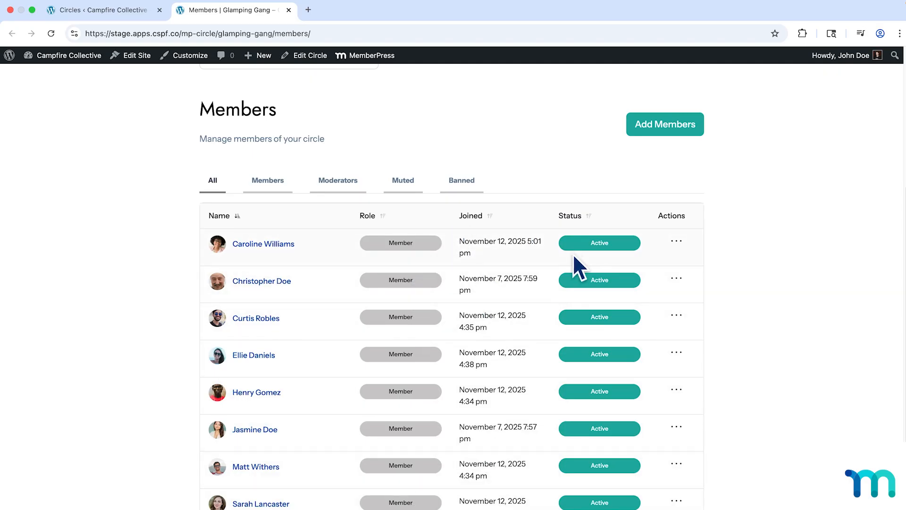
# View the first listed Glamping Gang member's posts, return to the member list and reopen that member's actions.
pyautogui.click(678, 243)
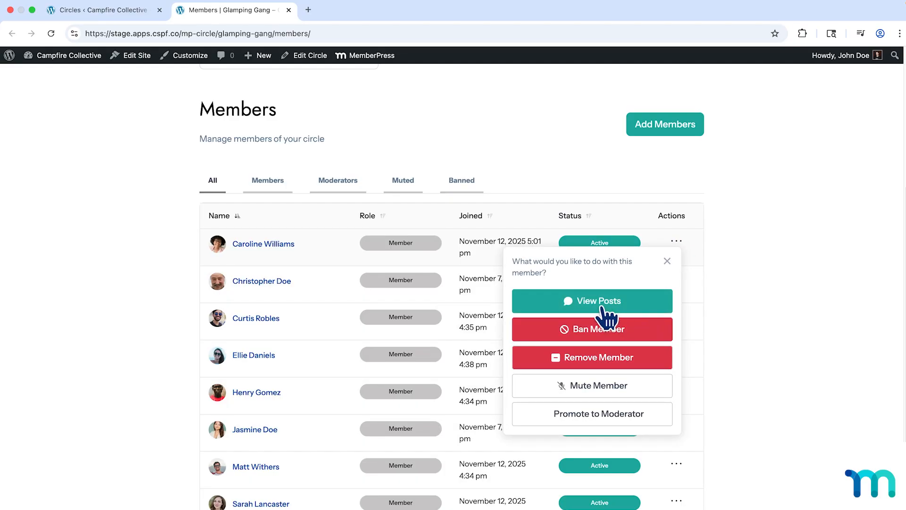
pyautogui.click(632, 306)
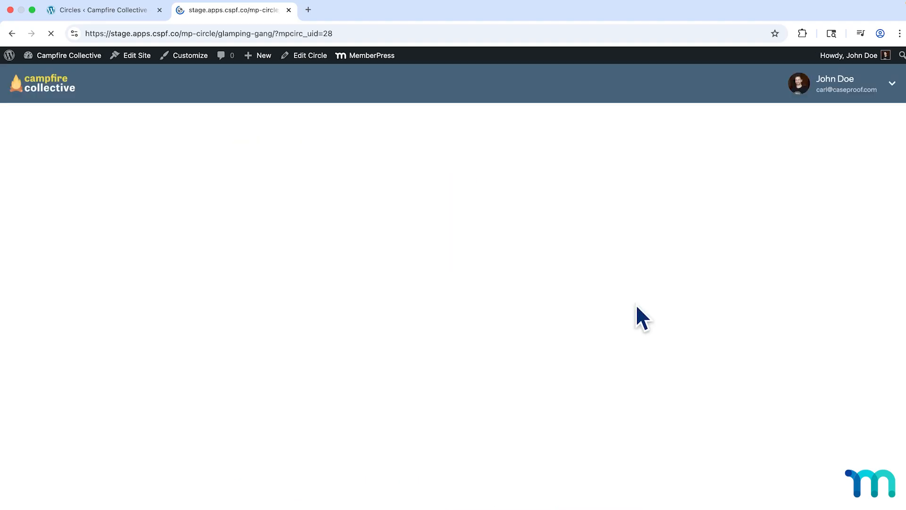
pyautogui.scroll(-12, 479, 297)
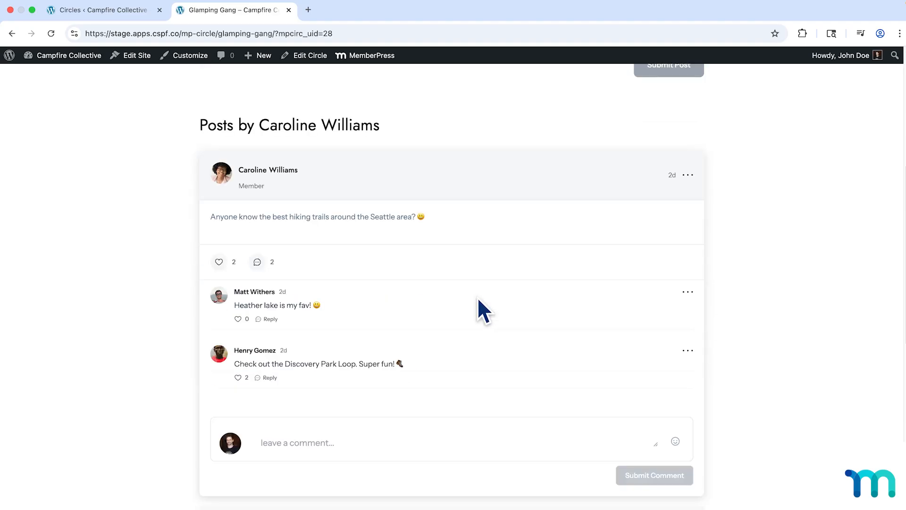
pyautogui.scroll(-2, 485, 309)
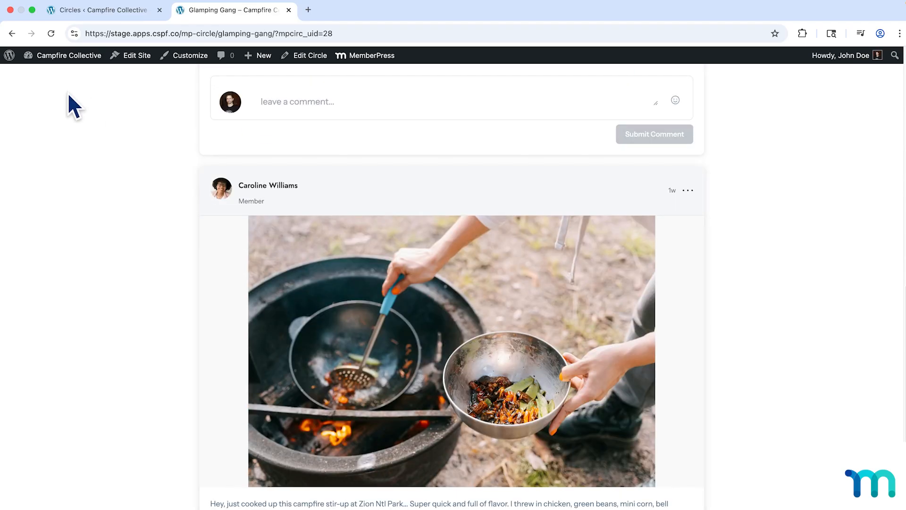
pyautogui.click(12, 33)
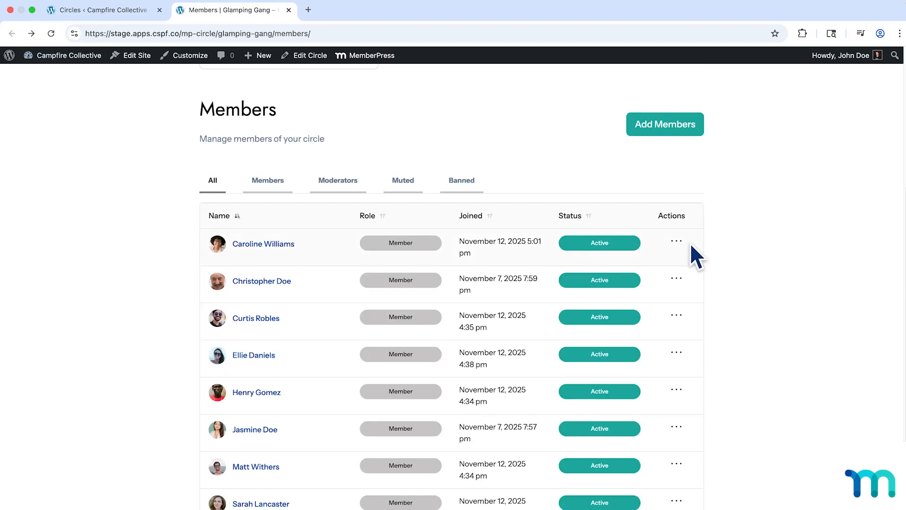
pyautogui.click(676, 241)
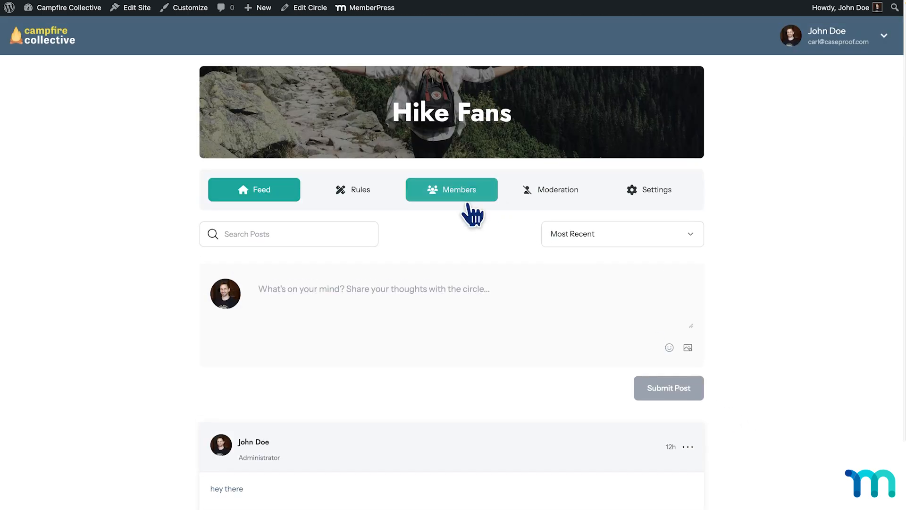
# Unban the banned member from the Hike Fans circle's Members page.
pyautogui.click(469, 210)
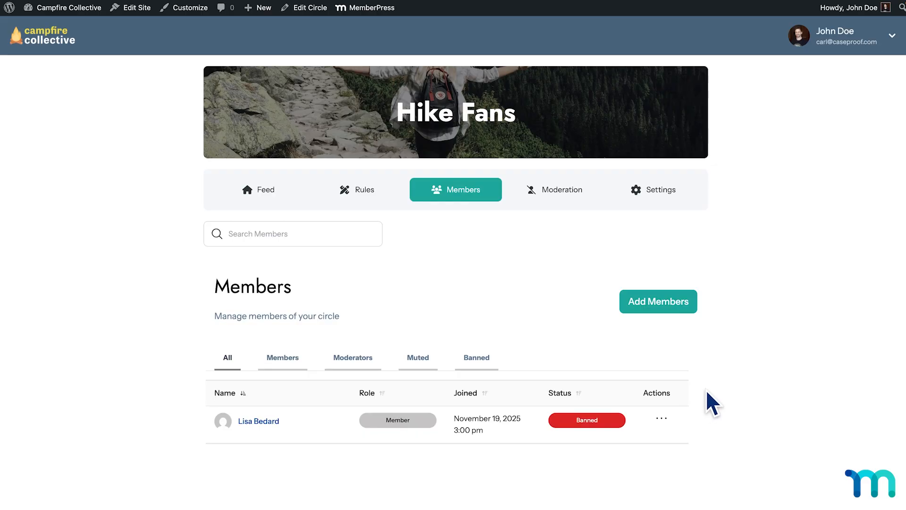
pyautogui.click(661, 419)
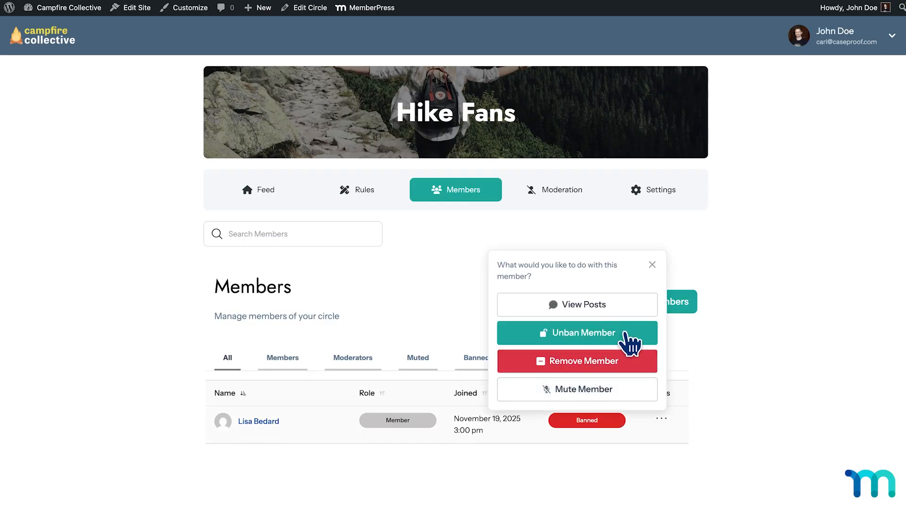
pyautogui.click(626, 334)
pyautogui.click(641, 369)
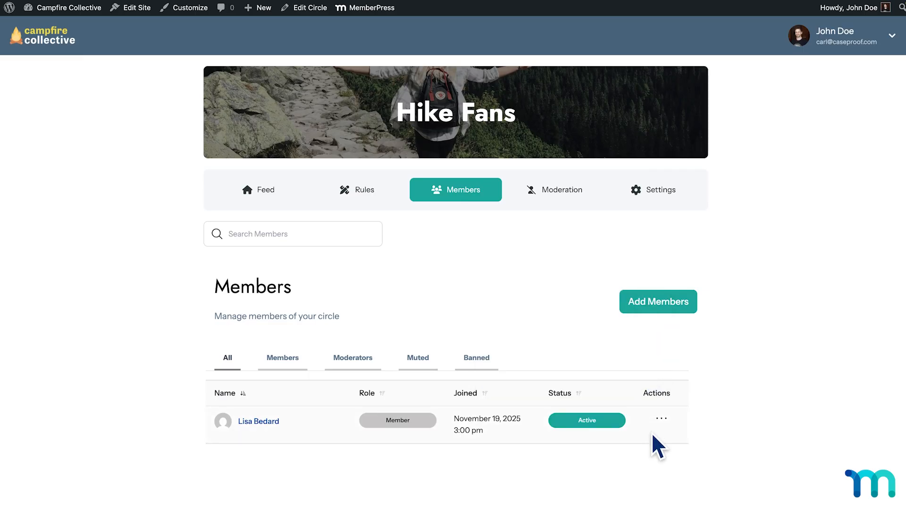
# Open the Hike Fans circle's feed and look through its posts.
pyautogui.click(267, 196)
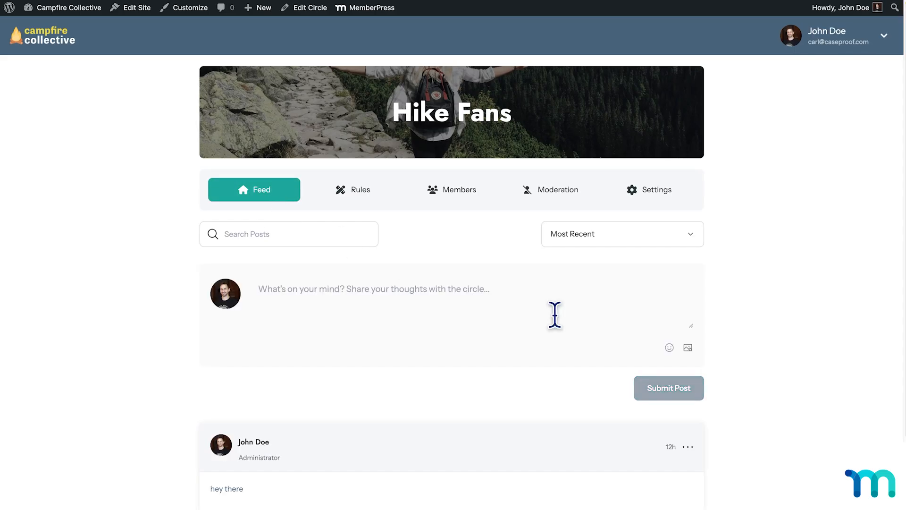
pyautogui.scroll(-3, 660, 339)
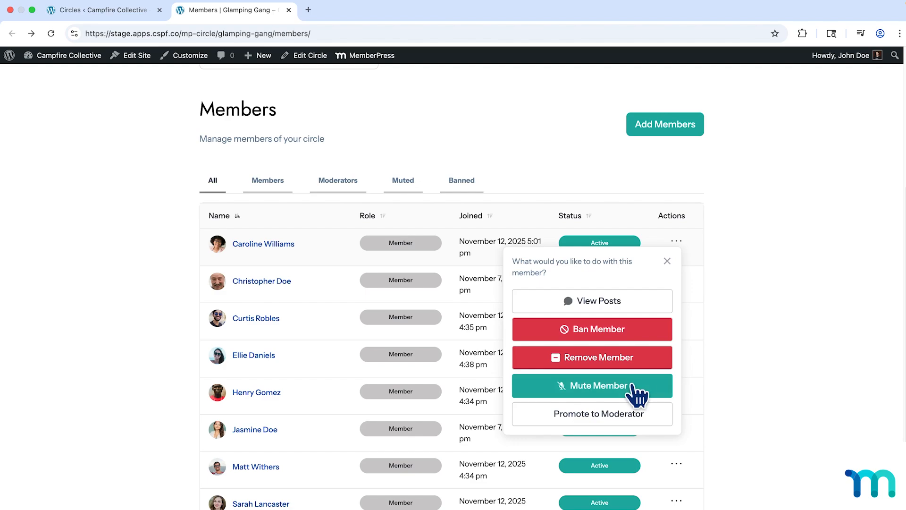
# Choose a 30-day mute for the first listed Glamping Gang member, cancel it, and reopen and close that member's actions.
pyautogui.click(637, 394)
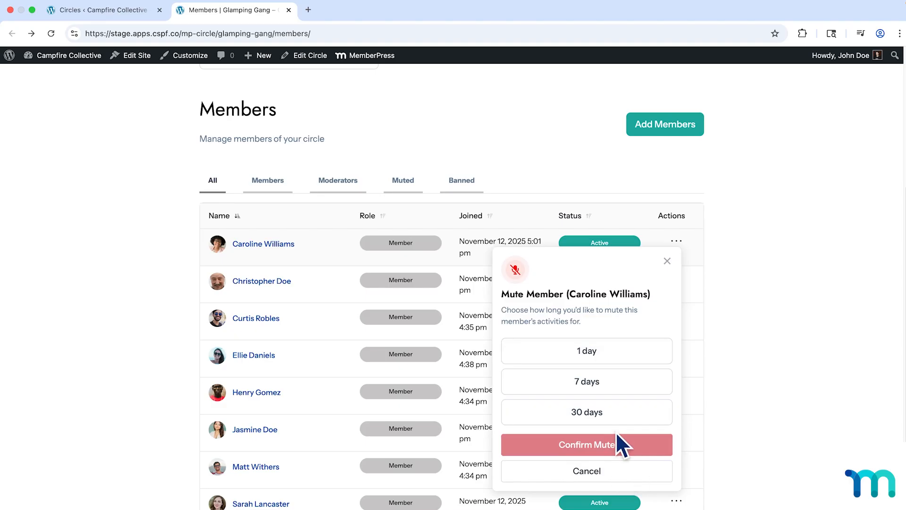
pyautogui.click(615, 417)
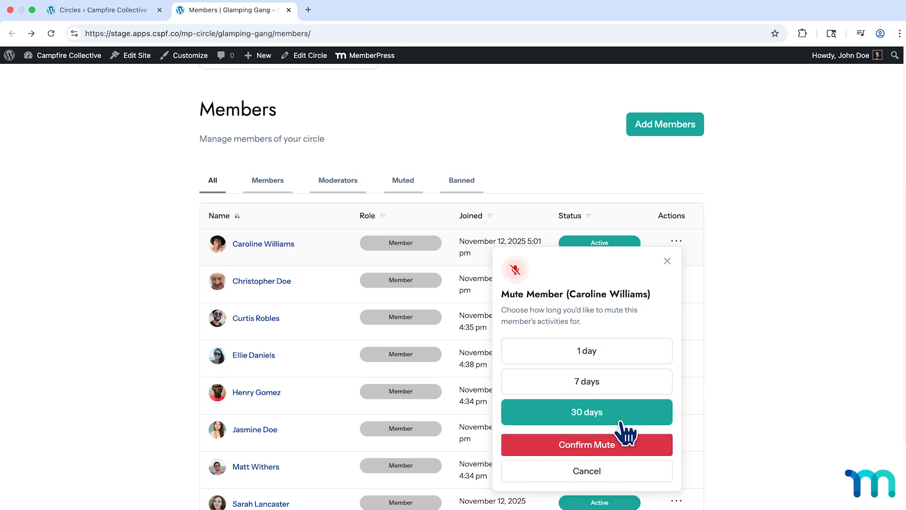
pyautogui.click(619, 467)
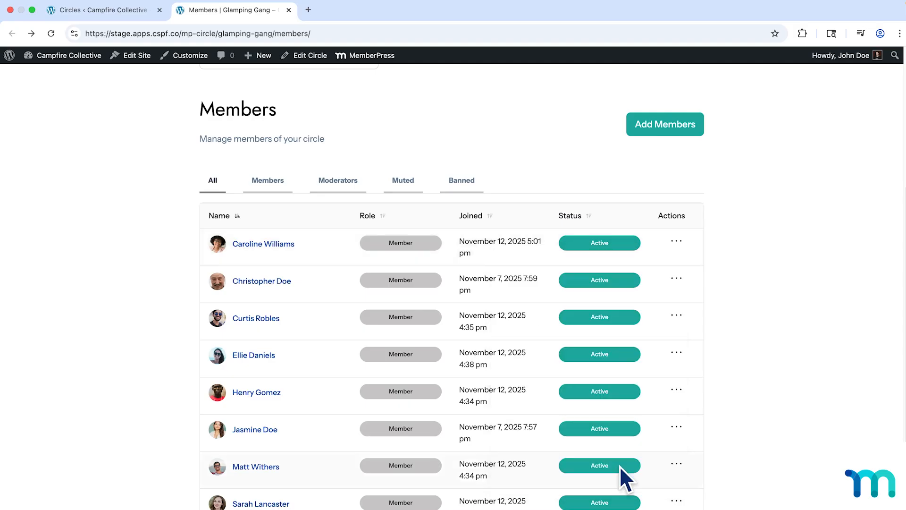
pyautogui.click(678, 242)
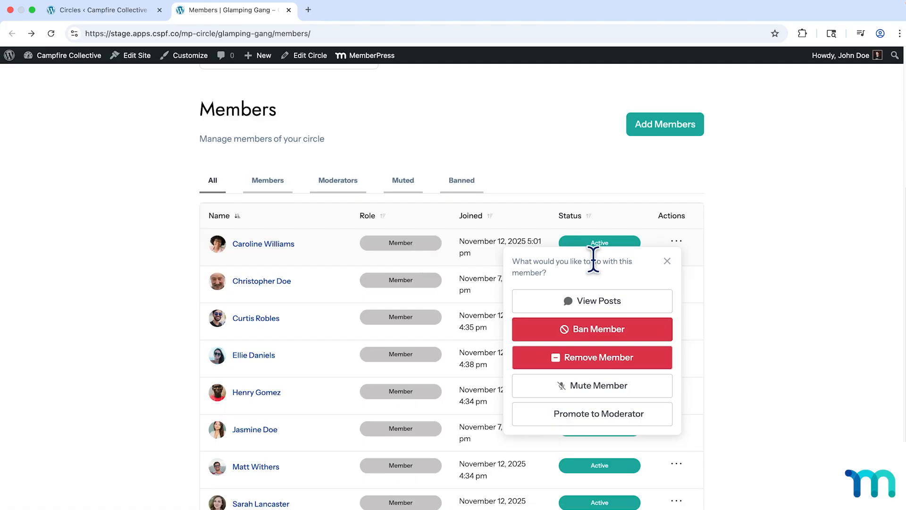
pyautogui.click(668, 263)
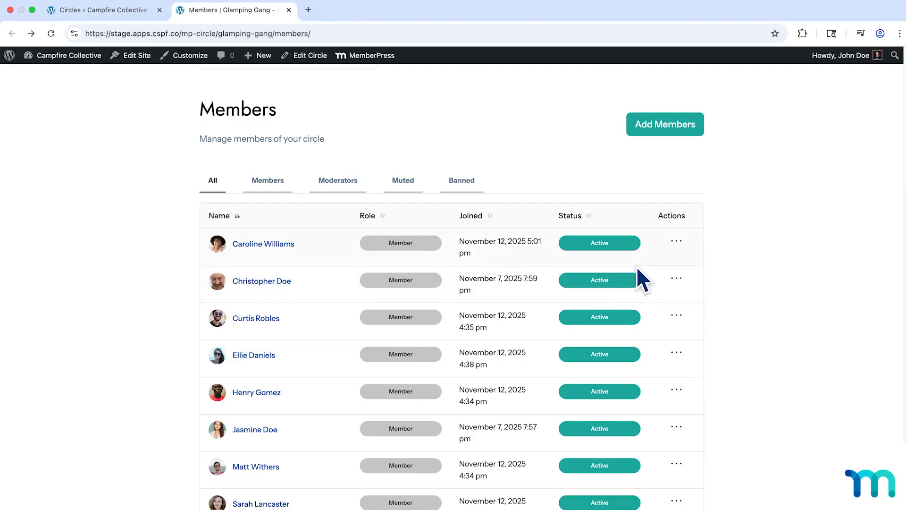
# Open the Summit Seekers circle for editing, review its rules, permission and automatic assignment settings, and close the editor.
pyautogui.click(141, 16)
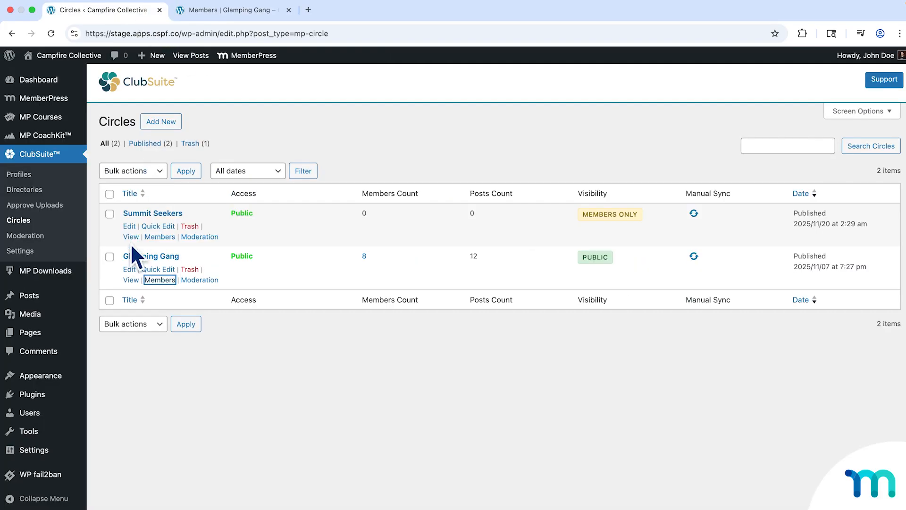
pyautogui.click(131, 227)
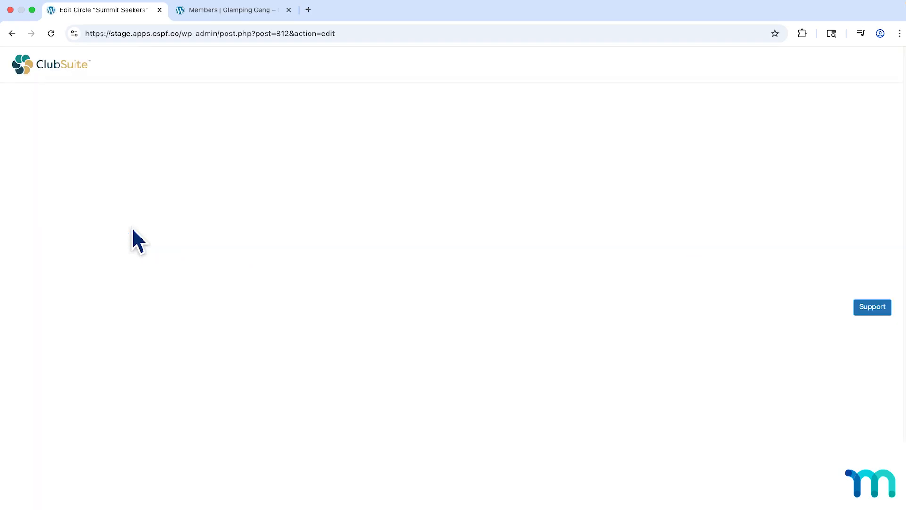
pyautogui.scroll(-9, 143, 228)
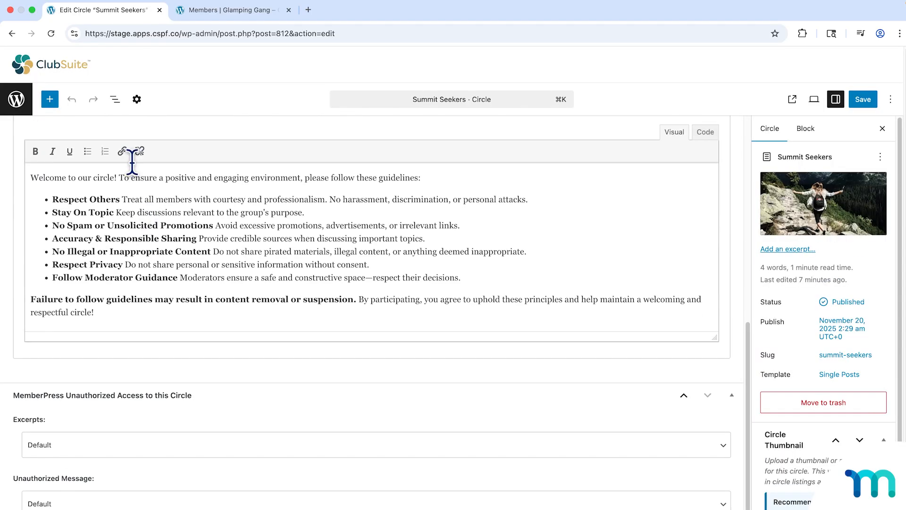
pyautogui.scroll(2, 128, 165)
pyautogui.click(111, 150)
pyautogui.scroll(-6, 152, 279)
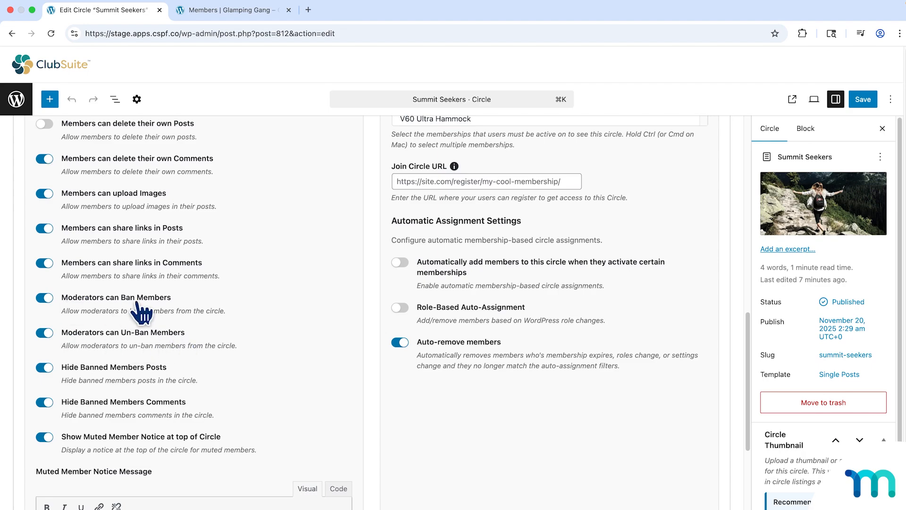
pyautogui.click(160, 13)
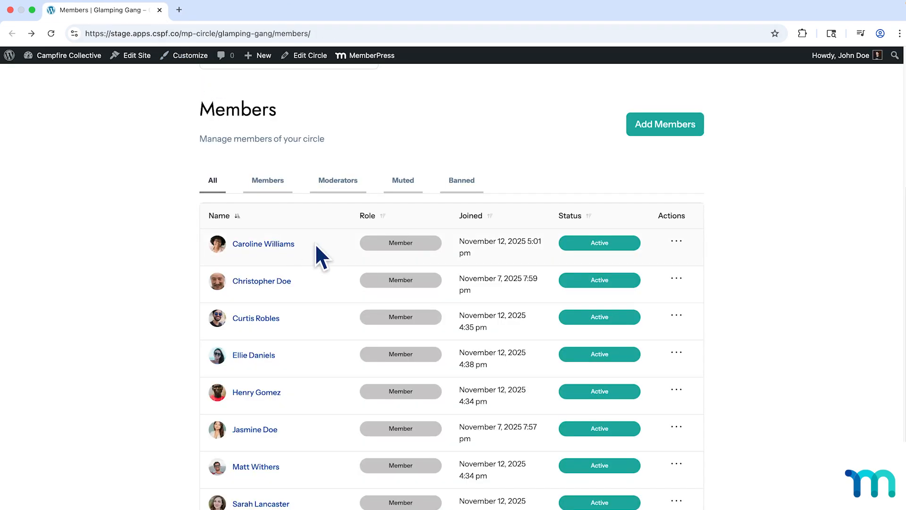
# View the Glamping Gang circle's notification settings and its moderation queue.
pyautogui.scroll(1, 724, 249)
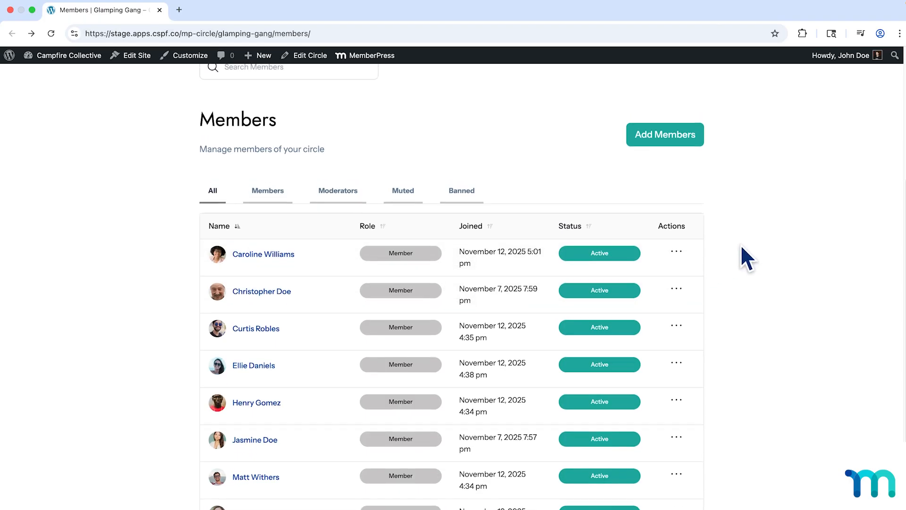
pyautogui.scroll(1, 741, 246)
pyautogui.scroll(5, 743, 242)
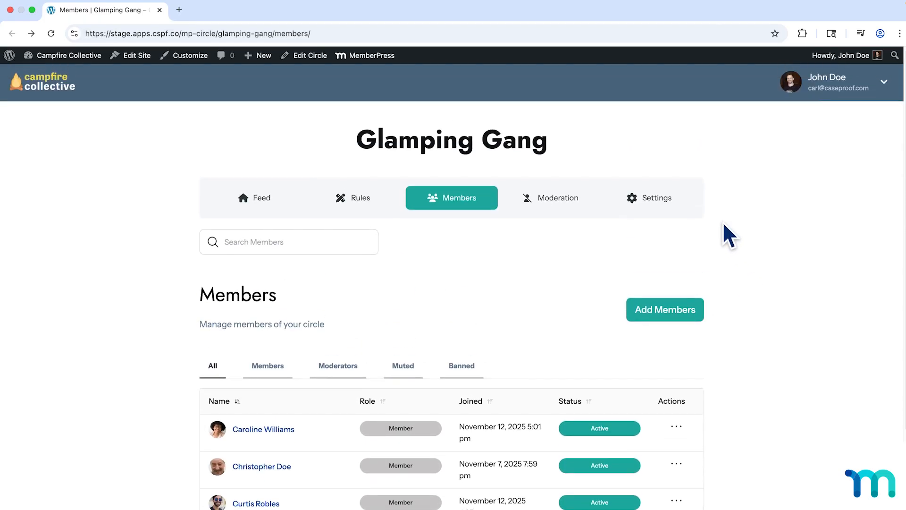
pyautogui.click(668, 201)
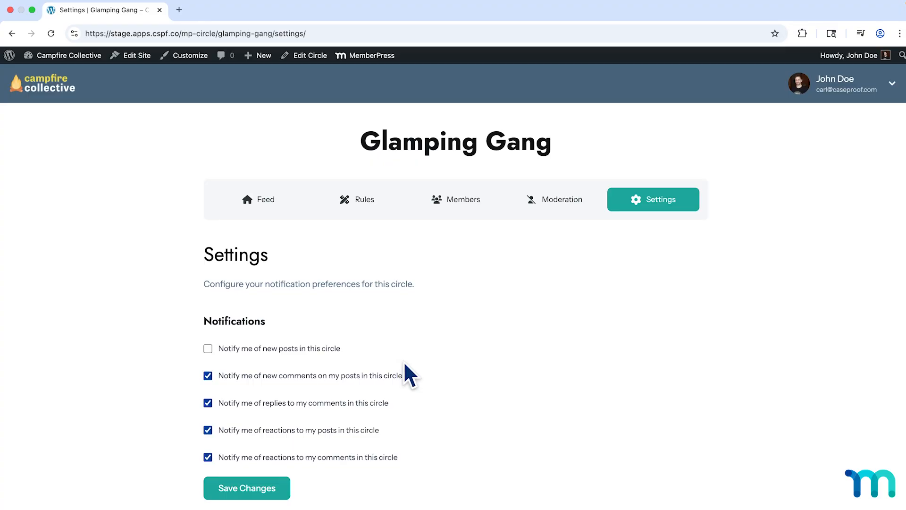
pyautogui.click(557, 218)
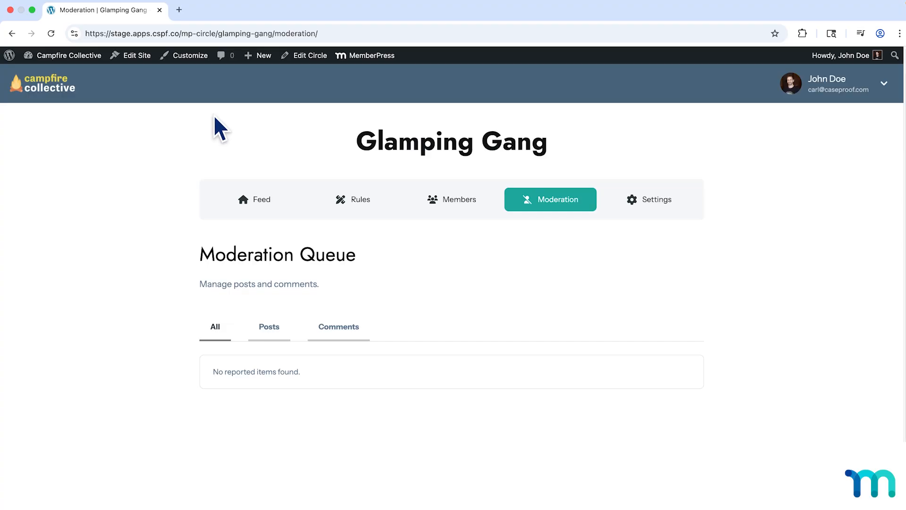
# Return to the site's admin dashboard and open the Summit Seekers circle for editing from the Circles list.
pyautogui.click(66, 56)
pyautogui.moveTo(43, 192)
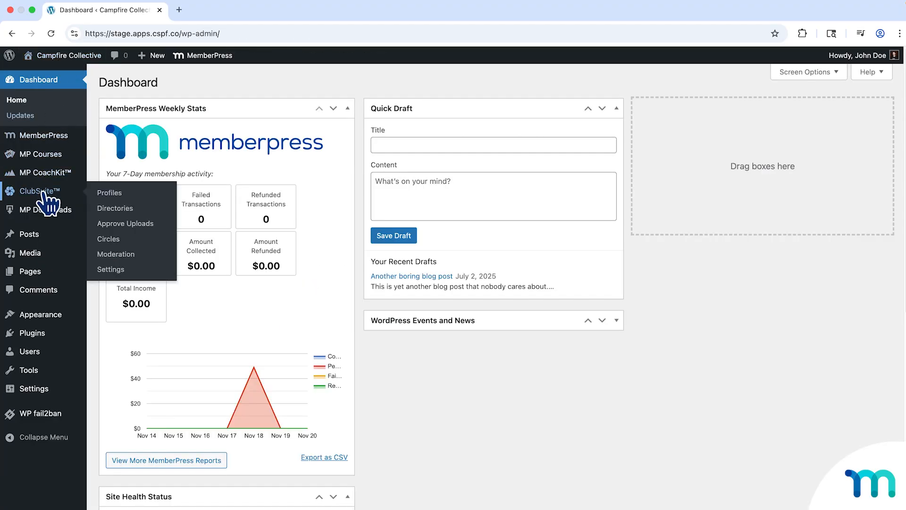
pyautogui.click(102, 239)
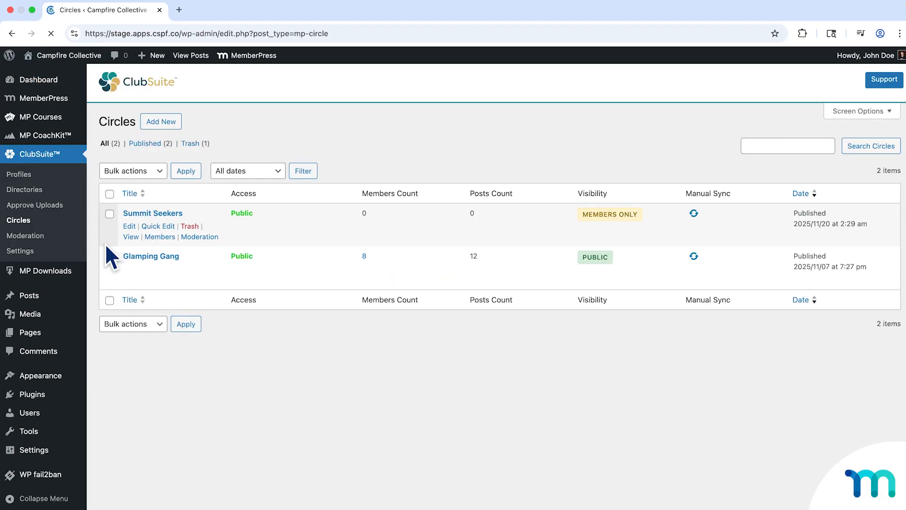
pyautogui.click(130, 215)
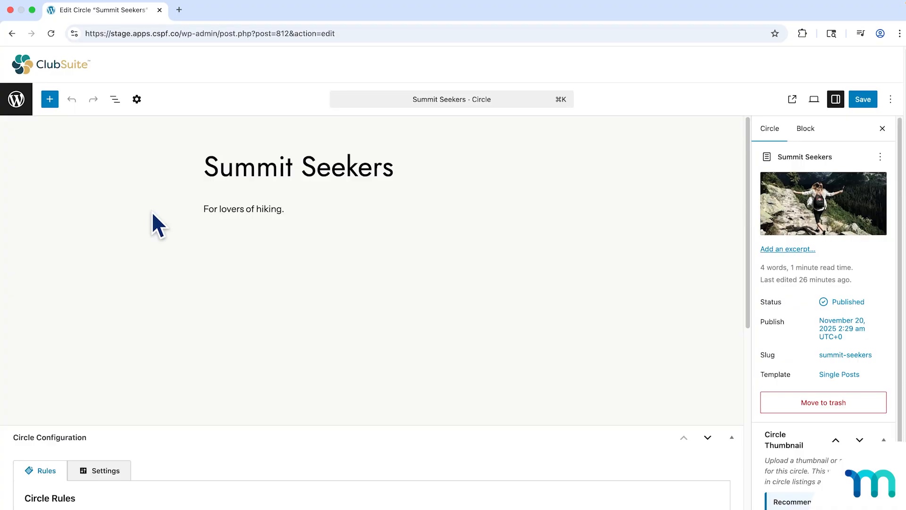
# Examine the Summit Seekers circle's permissions, visibility, required memberships, Join Circle URL and automatic assignment settings.
pyautogui.scroll(-4, 152, 211)
pyautogui.scroll(-8, 151, 211)
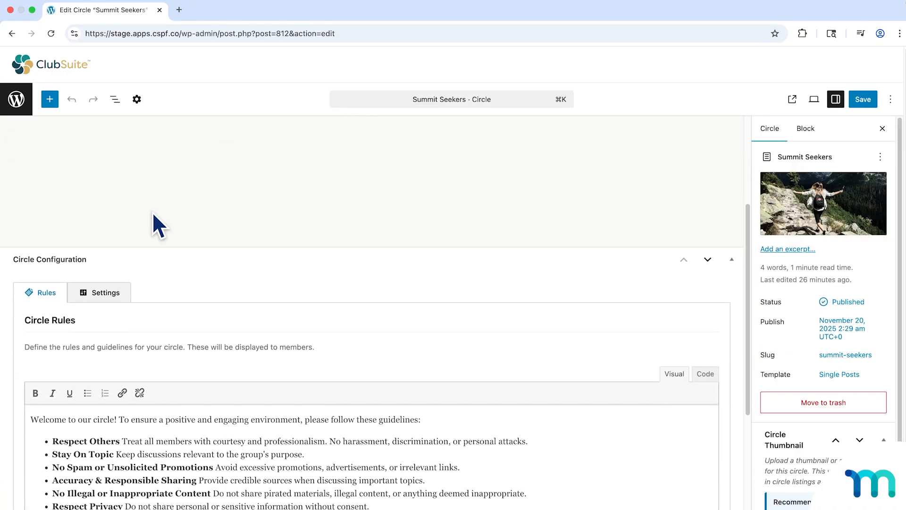
pyautogui.click(118, 201)
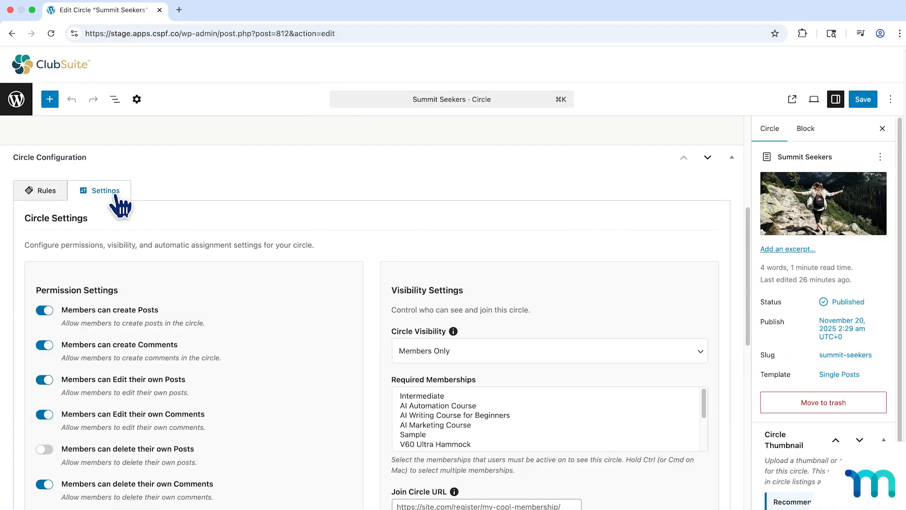
pyautogui.scroll(-7, 727, 292)
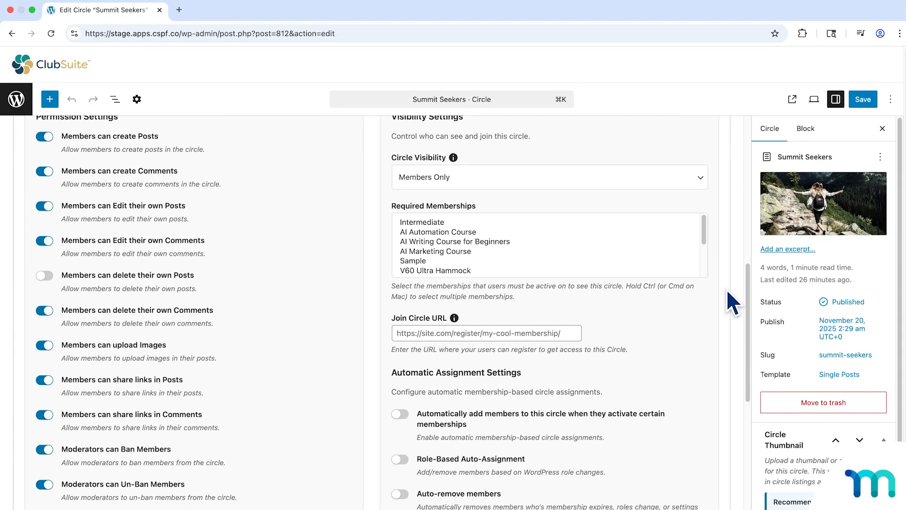
pyautogui.scroll(1, 729, 295)
pyautogui.scroll(-3, 543, 282)
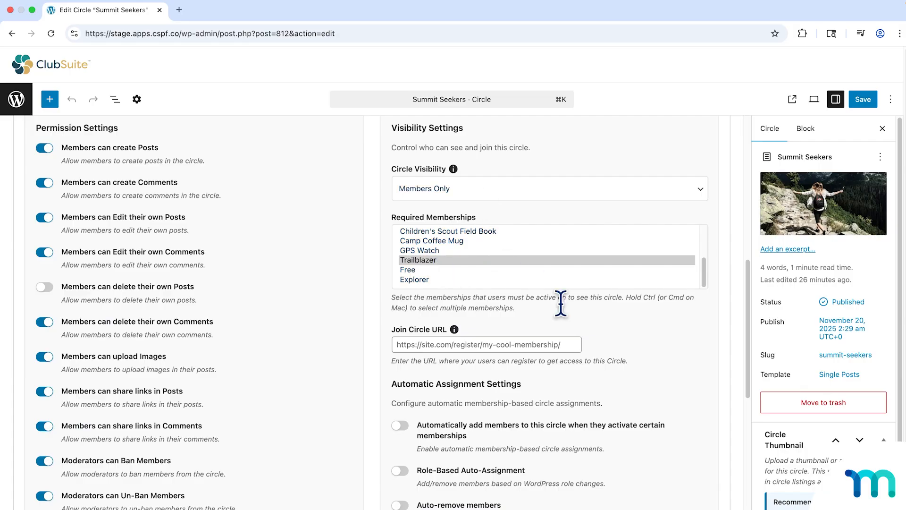
pyautogui.scroll(-3, 706, 404)
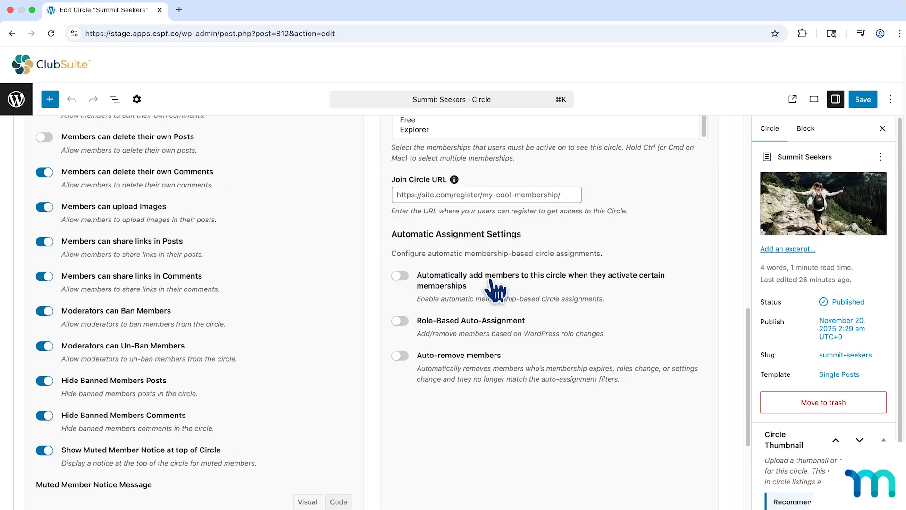
# Leave the circle editor, open ClubSuite's global Circles settings and inspect the Join Circle URL.
pyautogui.click(19, 100)
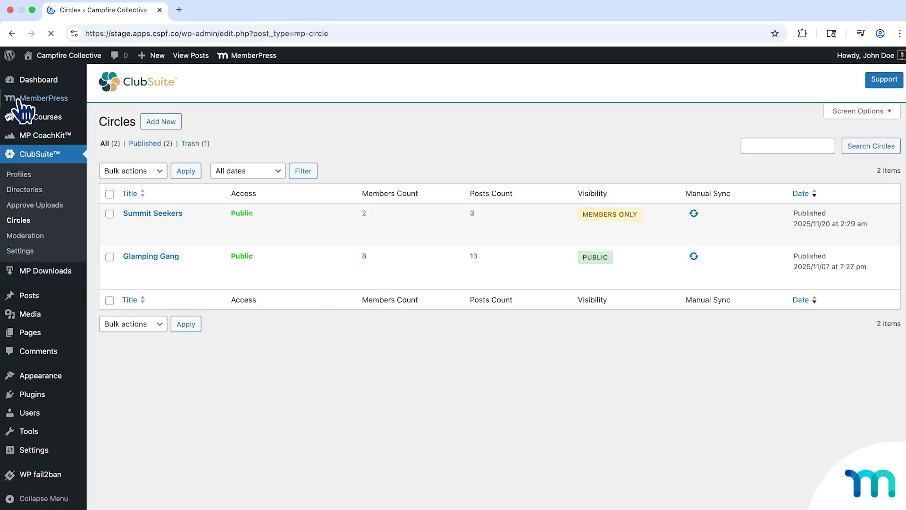
pyautogui.click(29, 250)
pyautogui.click(449, 132)
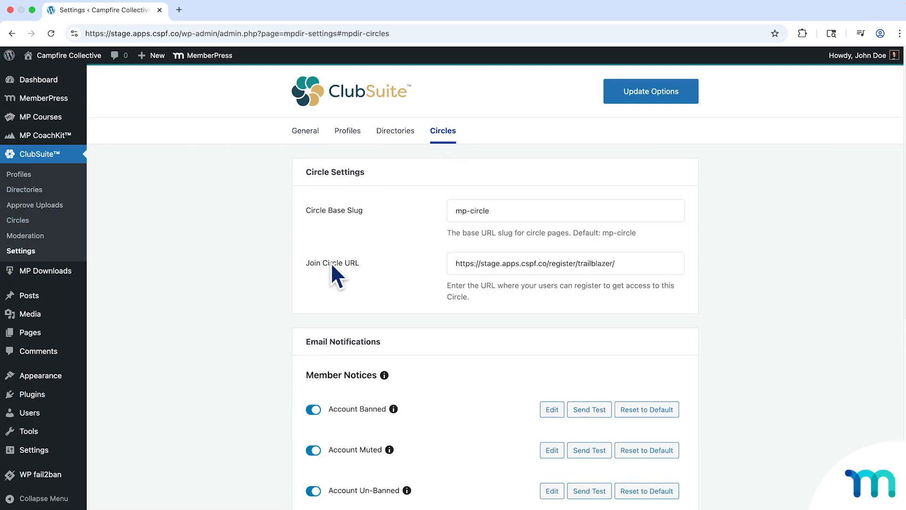
pyautogui.click(623, 263)
# View the Summit Seekers circle from the Circles list and submit the post "Hello there!" to its feed.
pyautogui.click(24, 220)
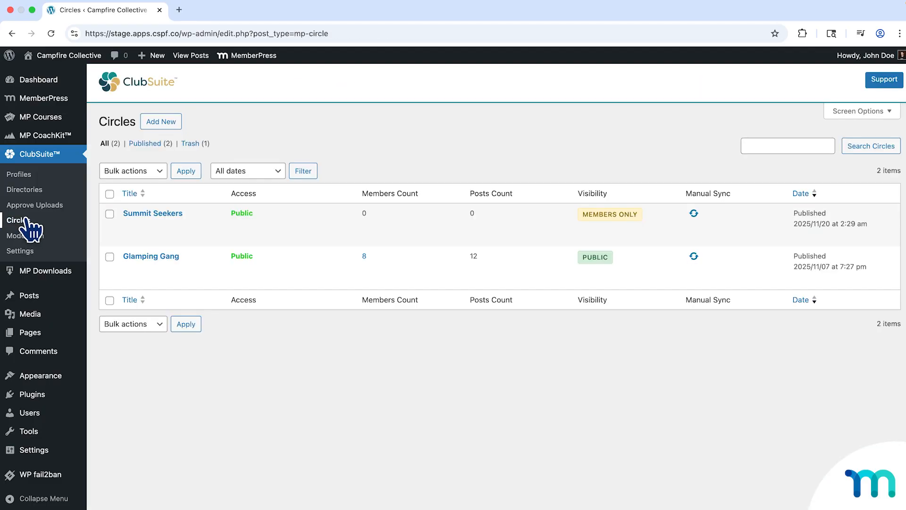
pyautogui.moveTo(118, 236)
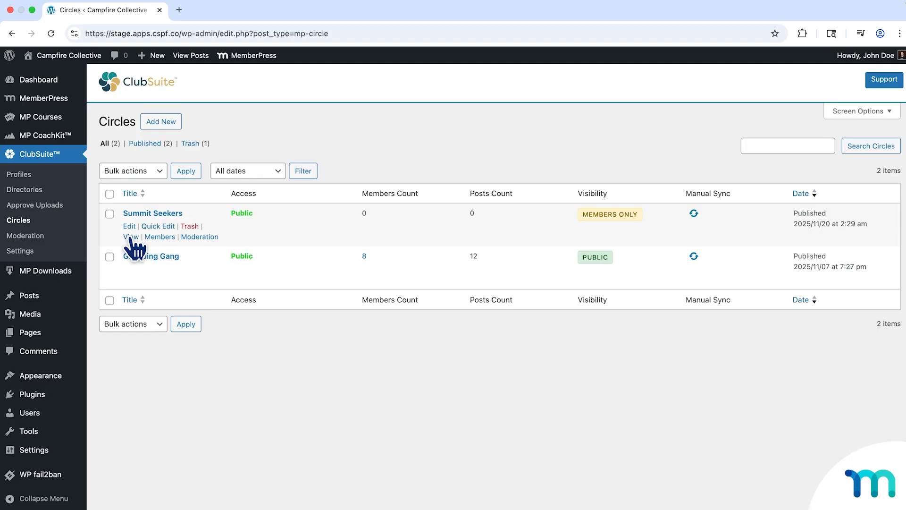
pyautogui.click(131, 237)
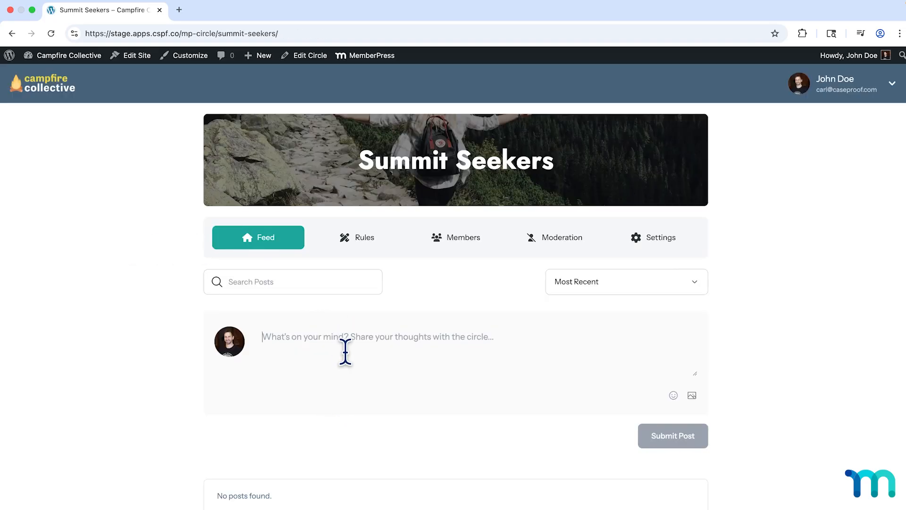
pyautogui.write('Hello ther')
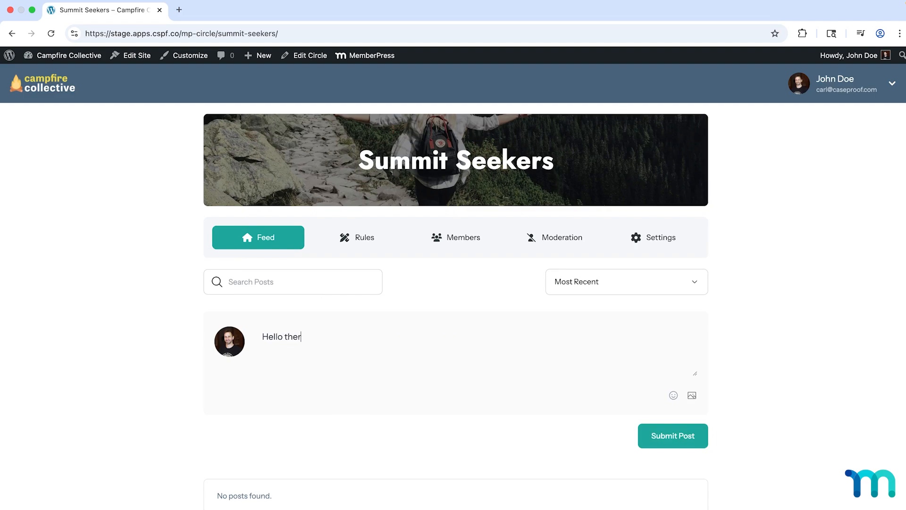
pyautogui.write('e!')
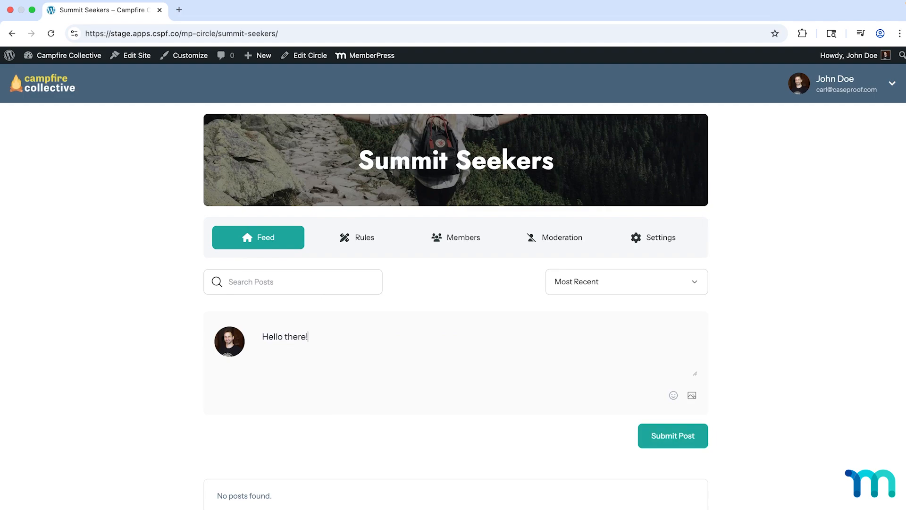
pyautogui.click(674, 433)
# Submit the comment "Hi!" on the "Hello there!" post.
pyautogui.scroll(-5, 510, 395)
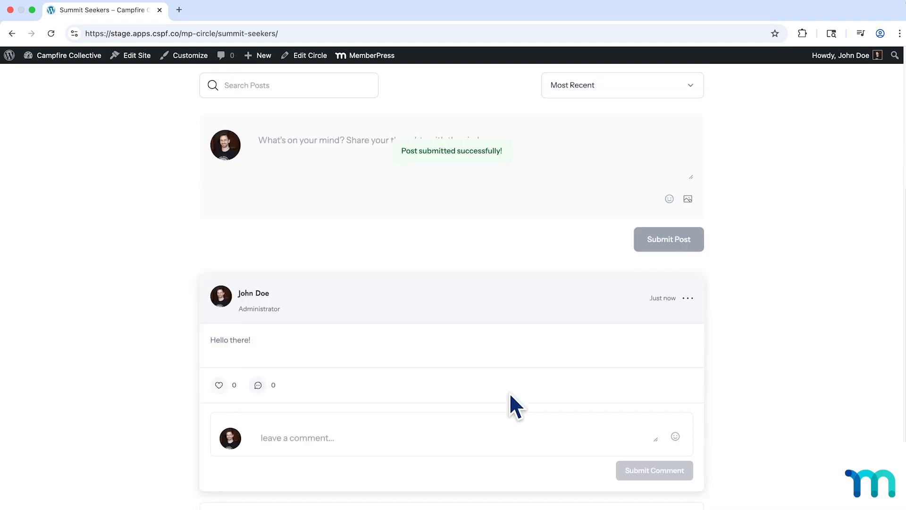
pyautogui.click(415, 447)
pyautogui.write('Hi!')
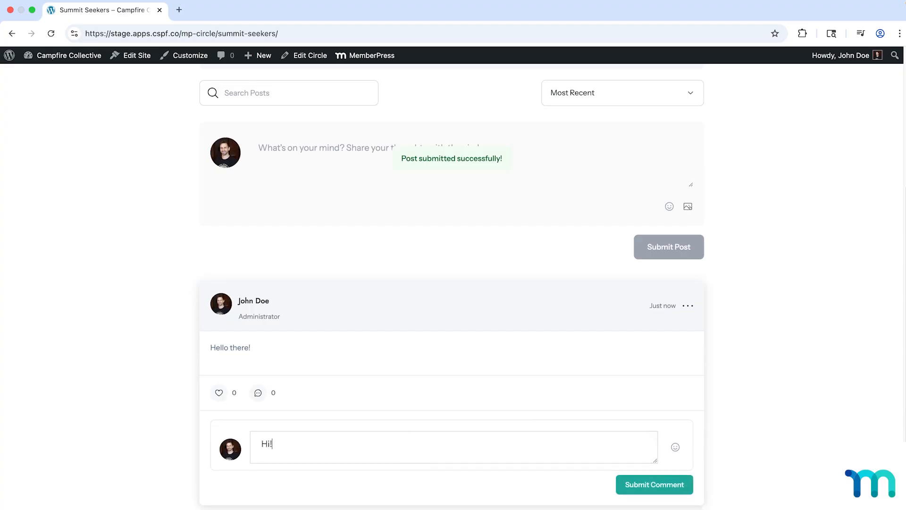
pyautogui.click(650, 488)
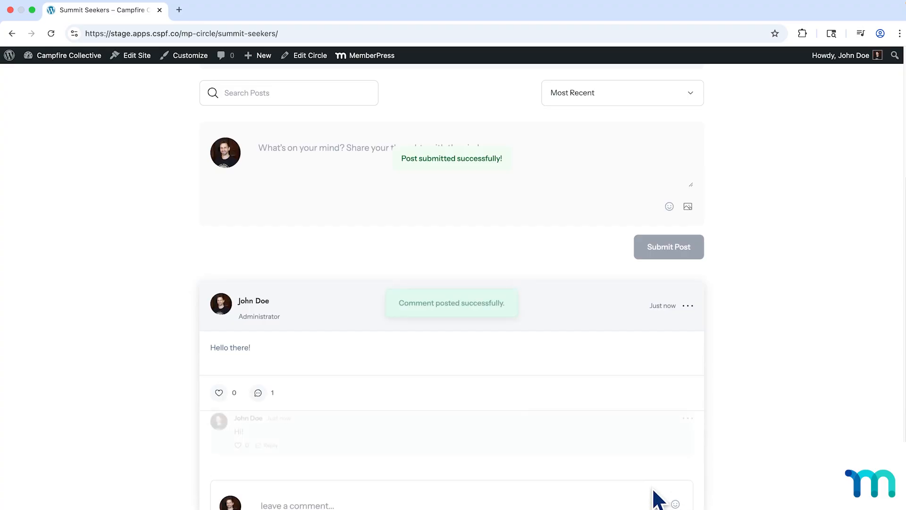
# Submit the post "Helllloo" to the Summit Seekers circle's feed.
pyautogui.click(377, 183)
pyautogui.write('Helllloo')
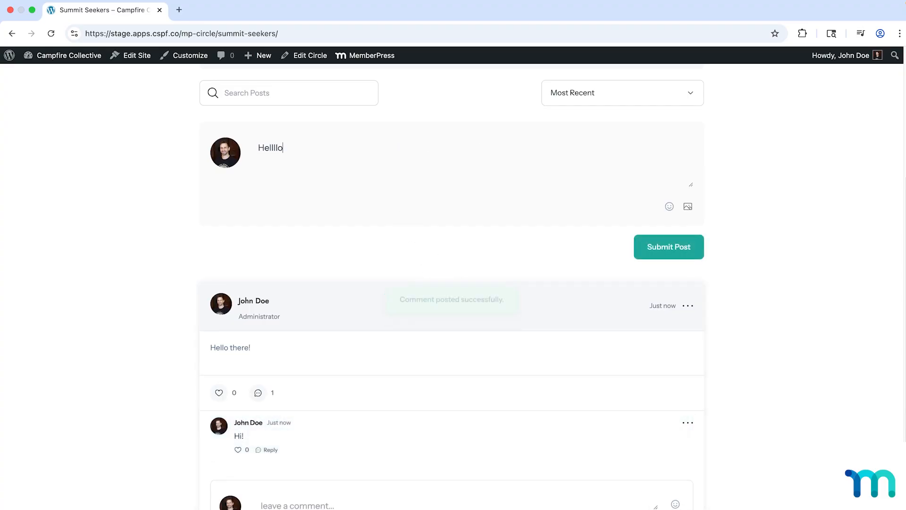
pyautogui.click(671, 257)
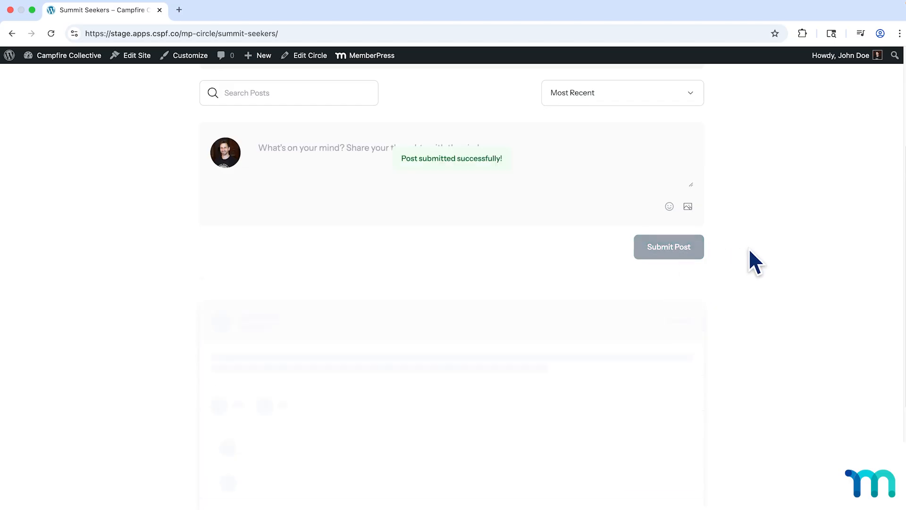
# Submit the comment "Hi" on the "Helllloo" post.
pyautogui.scroll(-5, 748, 259)
pyautogui.click(288, 228)
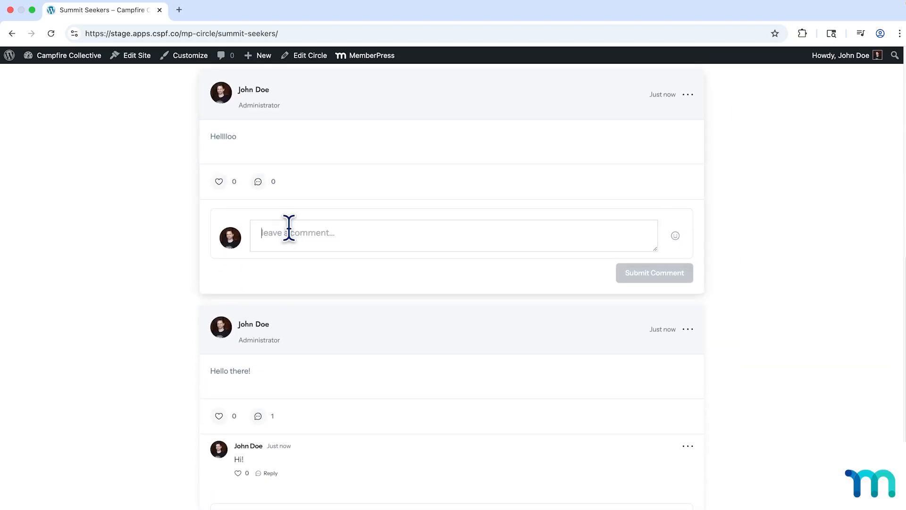
pyautogui.write('Hi')
pyautogui.click(632, 278)
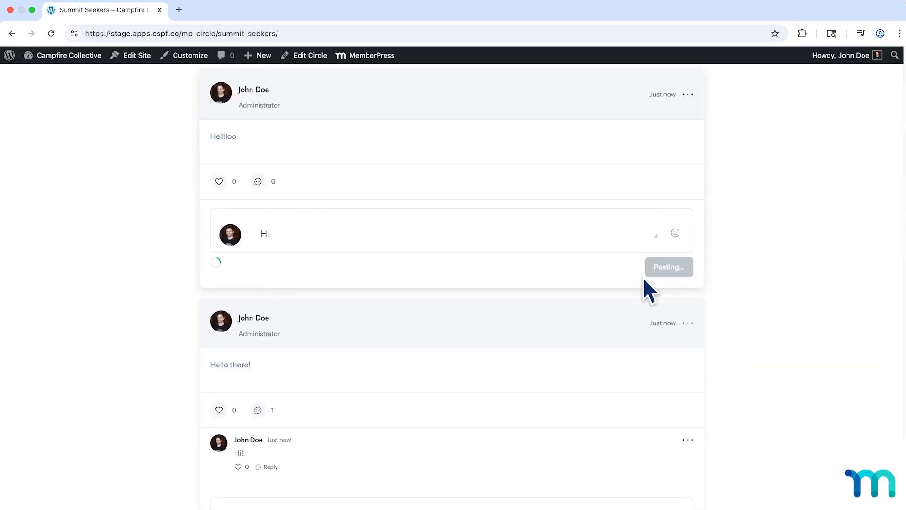
# Submit the comment "Howdy" on the "Hello there!" post.
pyautogui.scroll(-3, 472, 415)
pyautogui.click(413, 465)
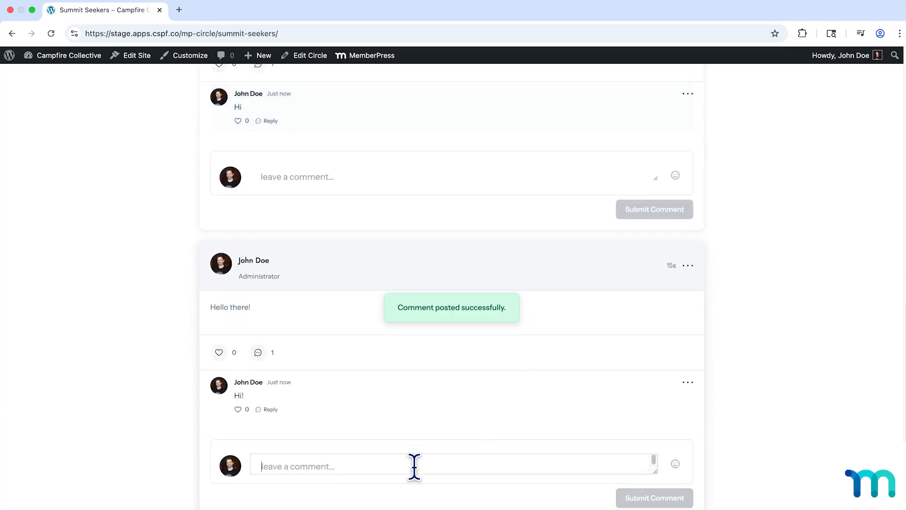
pyautogui.write('owdy')
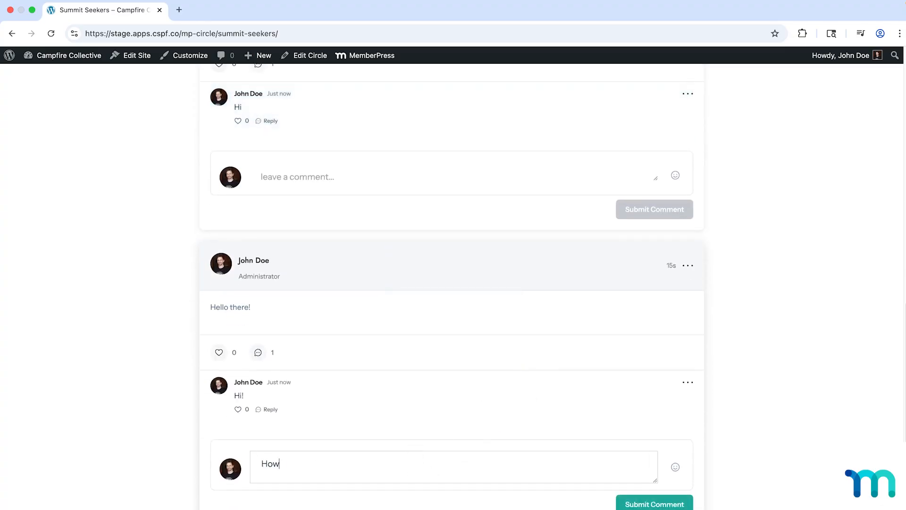
pyautogui.click(654, 503)
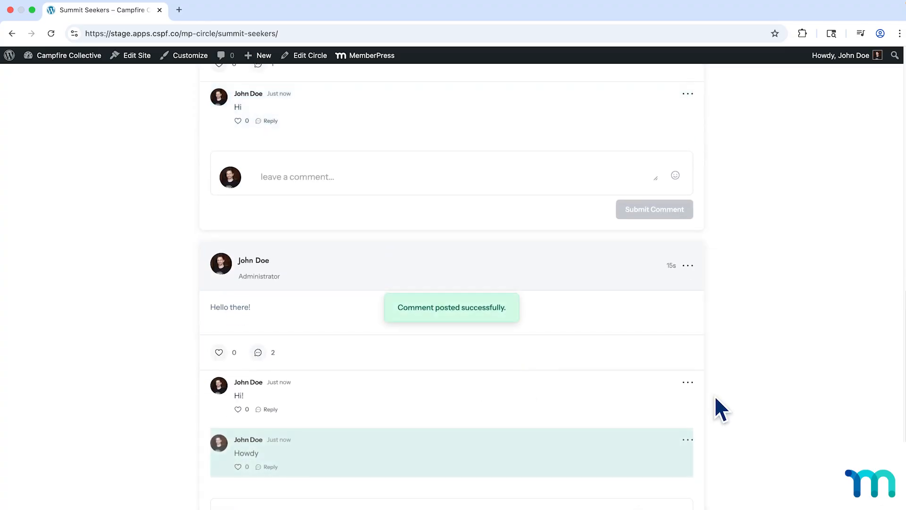
# Return to the site dashboard, go to ClubSuite's Circles list and view the Summit Seekers circle in an incognito window.
pyautogui.scroll(1, 714, 395)
pyautogui.scroll(7, 715, 396)
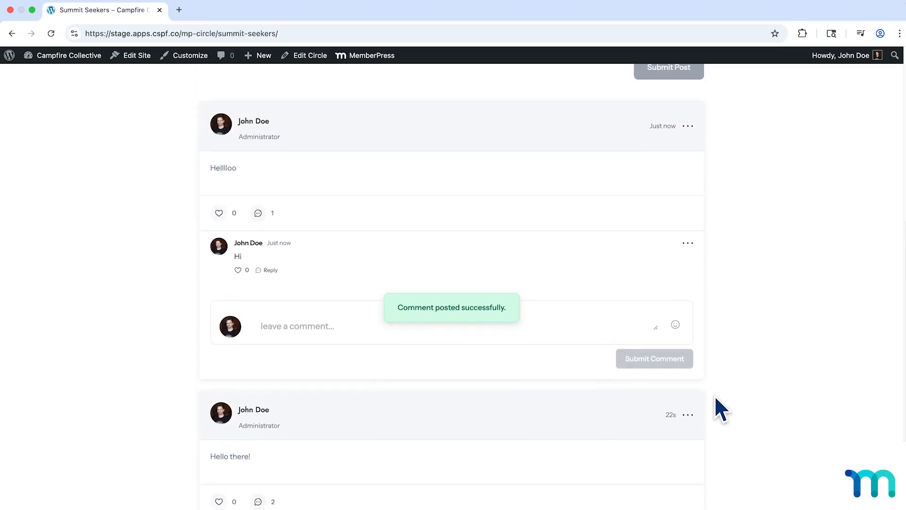
pyautogui.scroll(3, 715, 395)
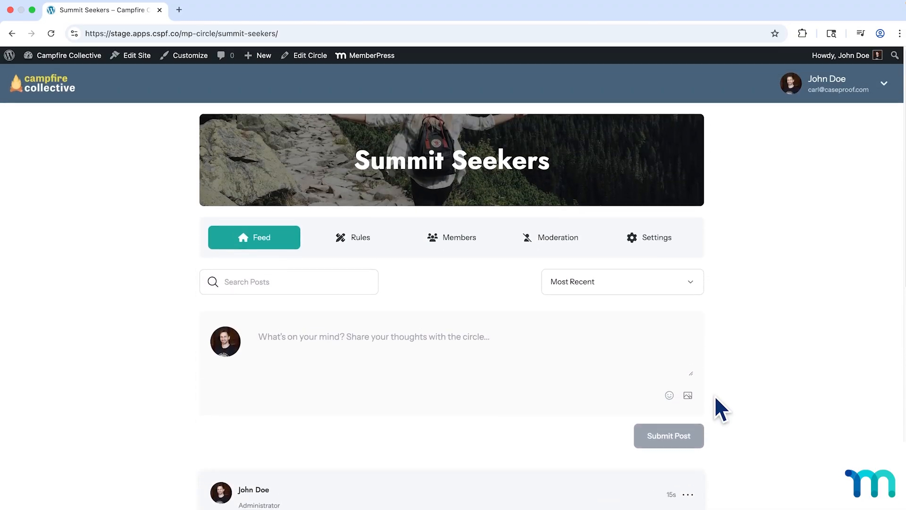
pyautogui.click(69, 56)
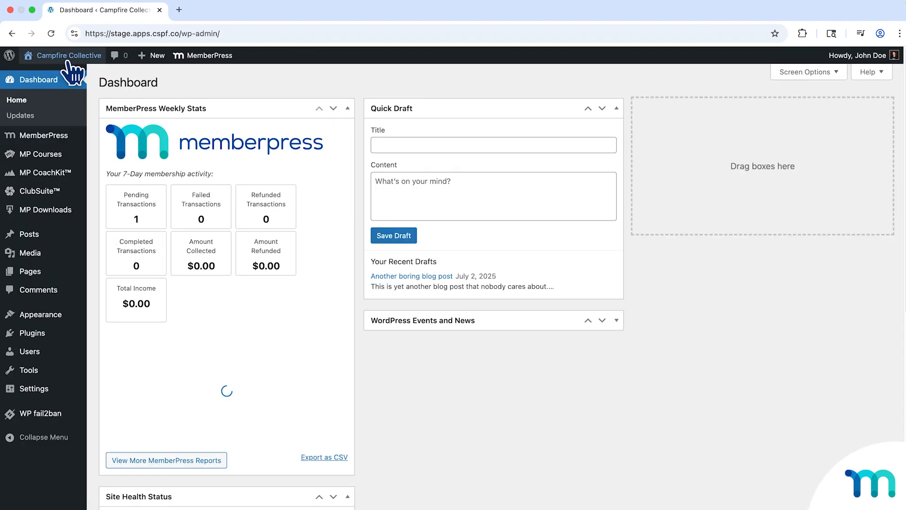
pyautogui.moveTo(38, 191)
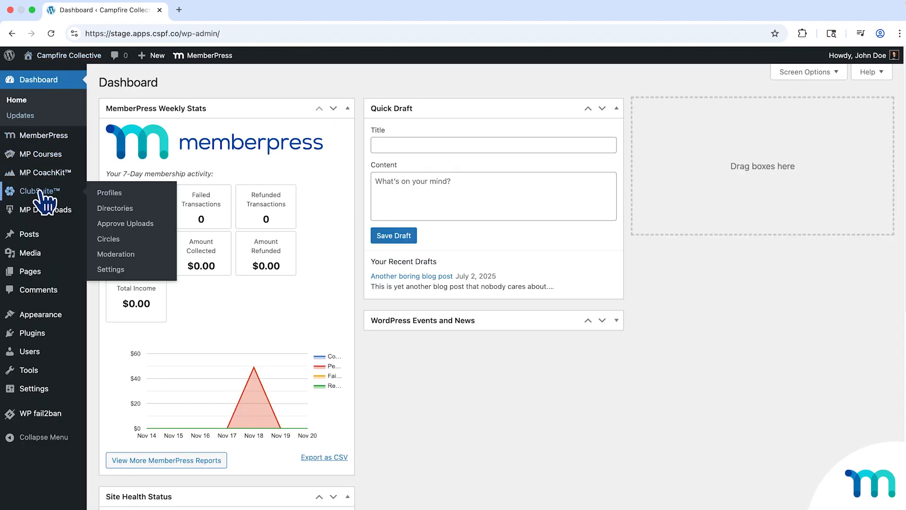
pyautogui.click(120, 237)
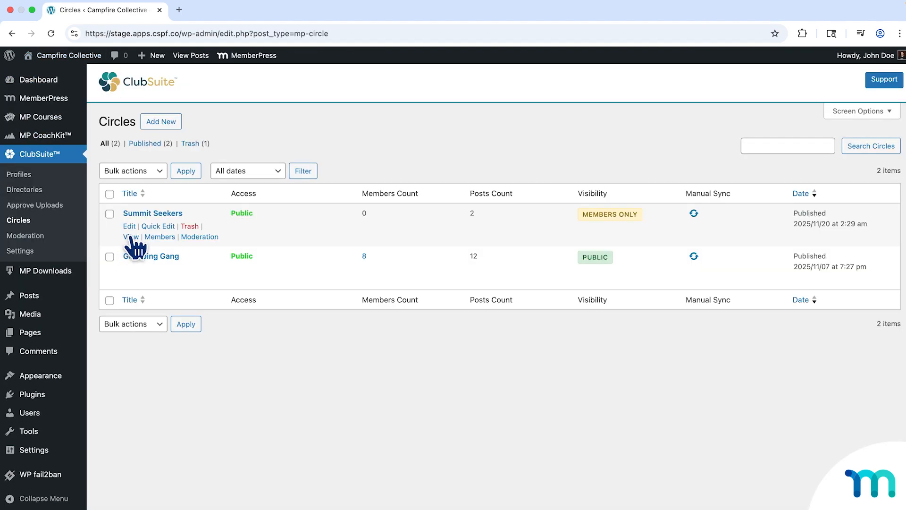
pyautogui.rightClick(130, 236)
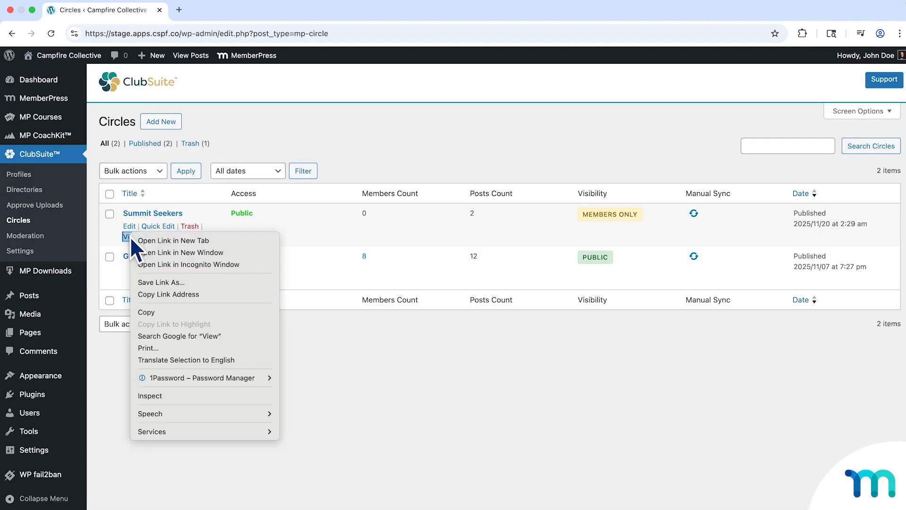
pyautogui.click(222, 265)
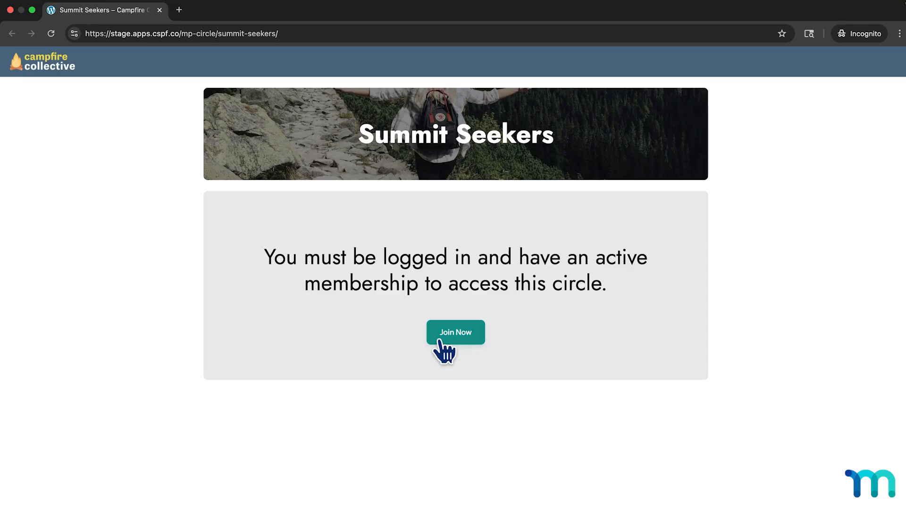
# Start joining the Summit Seekers circle and enter the customer's first name, last name and first address line in the Trailblazer registration form.
pyautogui.click(456, 339)
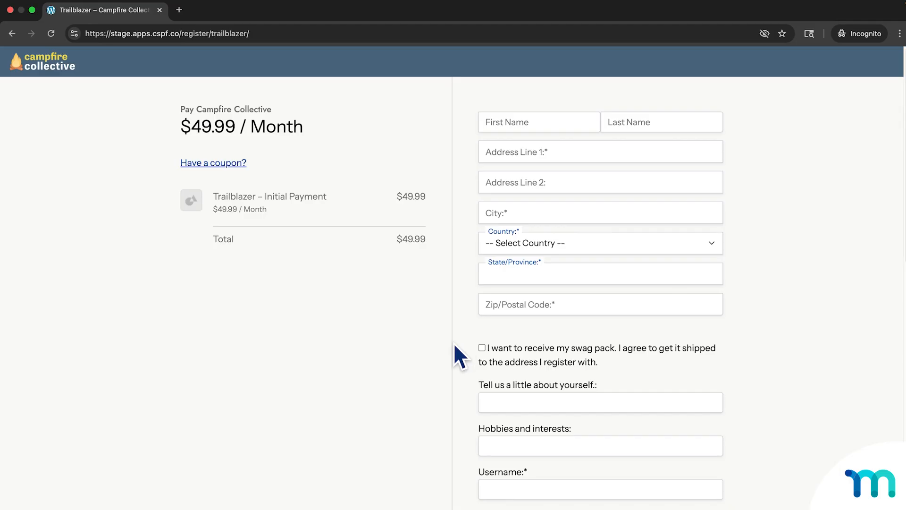
pyautogui.click(558, 122)
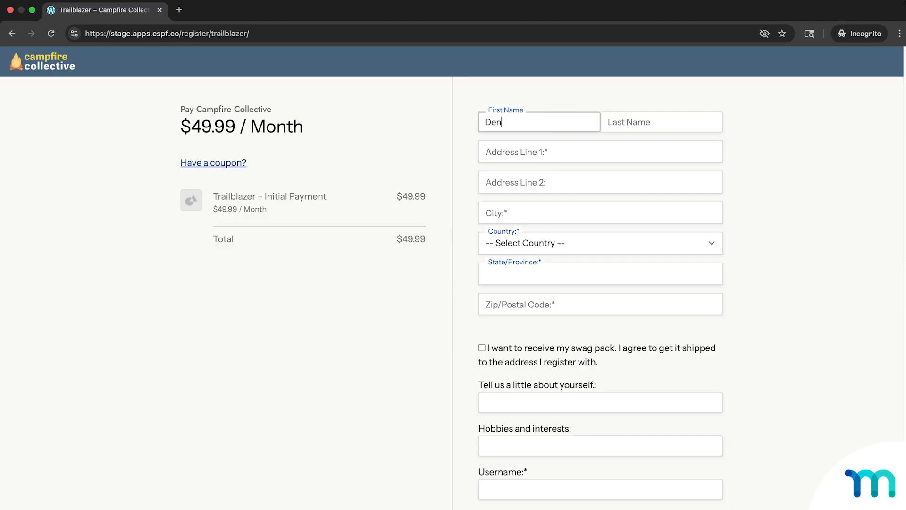
pyautogui.press('Tab')
pyautogui.press('Tab')
pyautogui.press('Tab')
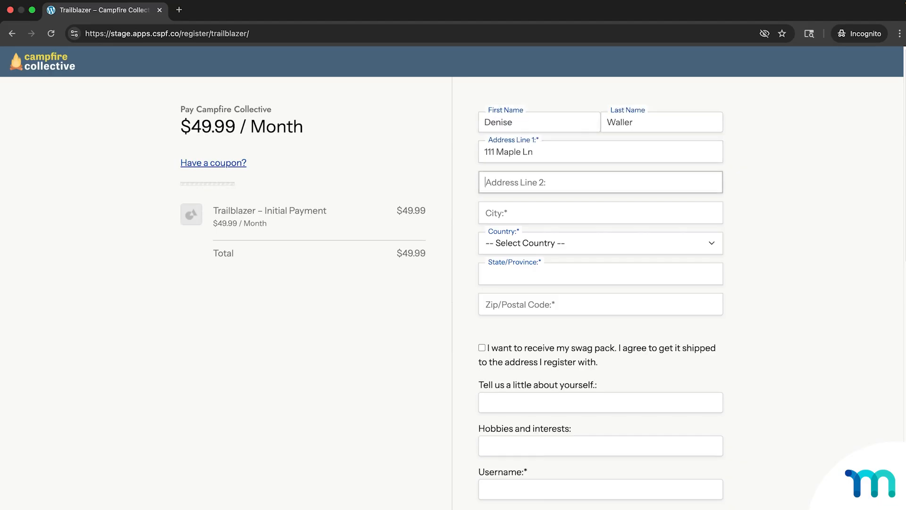
# Fill in the customer's city, country, state and postal code in the registration form.
pyautogui.press('Tab')
pyautogui.write('New Yor')
pyautogui.press('Tab')
pyautogui.press('u')
pyautogui.click(561, 204)
pyautogui.write('k')
pyautogui.click(548, 279)
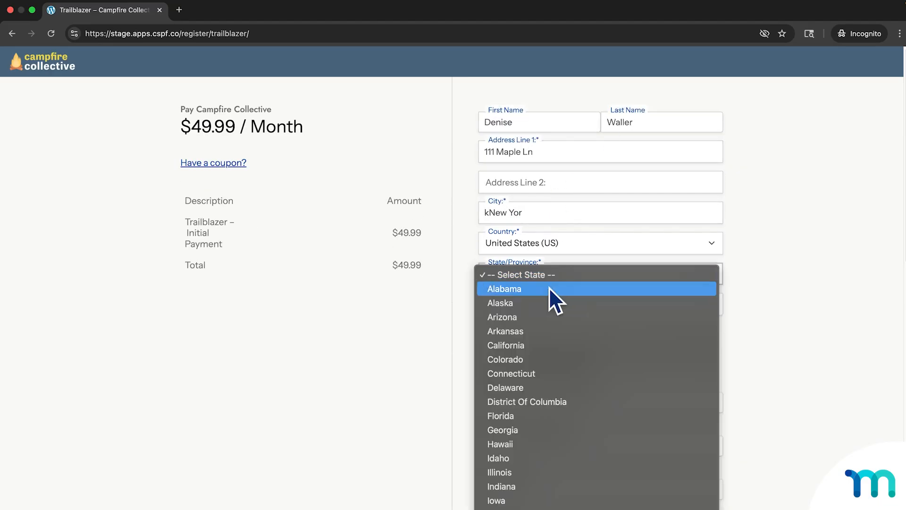
pyautogui.click(549, 303)
pyautogui.press('Tab')
pyautogui.write('90210')
# Describe the member with "I love knitting, hiking, and camping!" and list the hobbies and interests as "Crafts, tennis, hiking.".
pyautogui.scroll(-5, 734, 357)
pyautogui.press('Tab')
pyautogui.press('Tab')
pyautogui.write('I love knitting, hik')
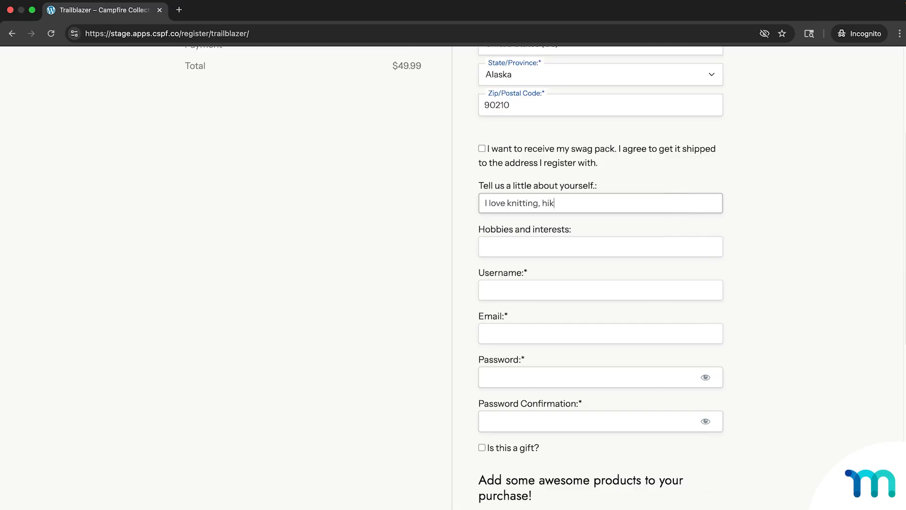
pyautogui.write('ing, and camping!')
pyautogui.press('Tab')
pyautogui.write('Crafts, ten')
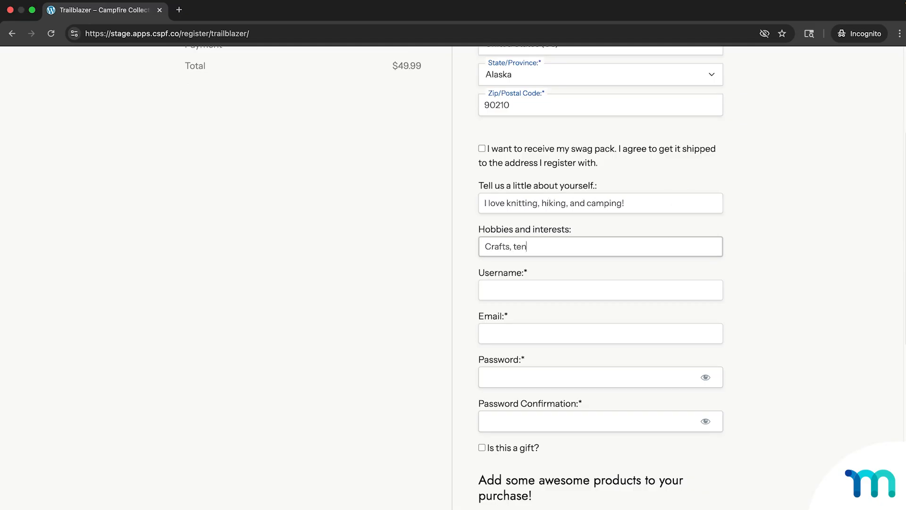
pyautogui.write('nis, hiking.')
# Enter the customer's username and e-mail, then the account password and its confirmation.
pyautogui.press('Tab')
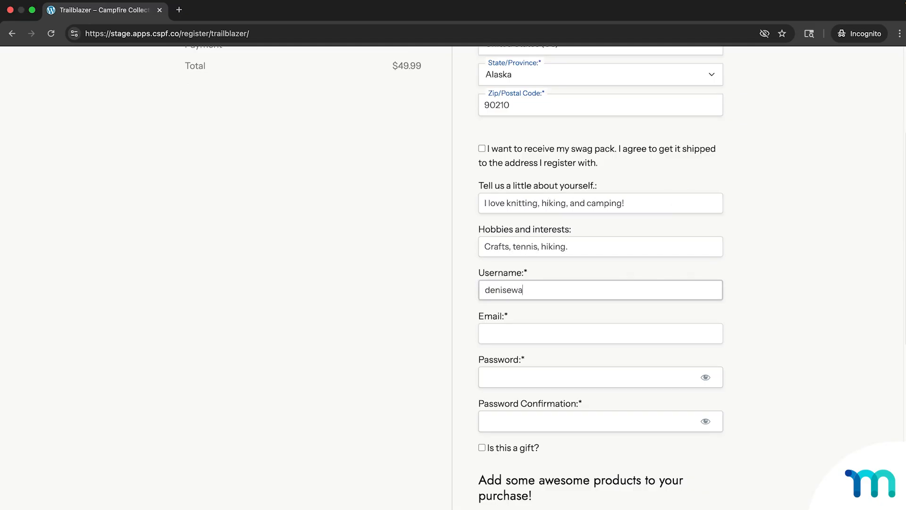
pyautogui.press('Tab')
pyautogui.press('Tab')
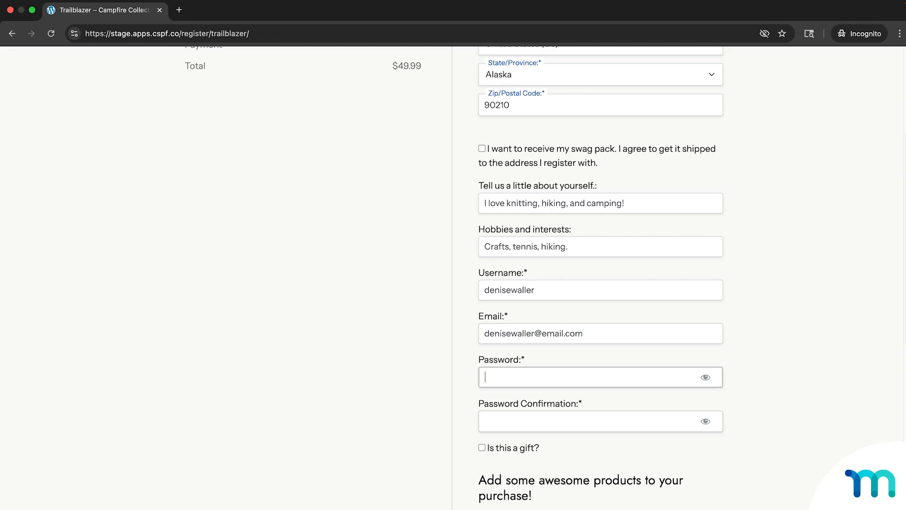
pyautogui.write('•••••••')
pyautogui.press('Tab')
pyautogui.write('•••••••')
# Enter the card number, expiration date and security code for Stripe, consent to the privacy policy and sign up for Trailblazer.
pyautogui.scroll(-5, 707, 331)
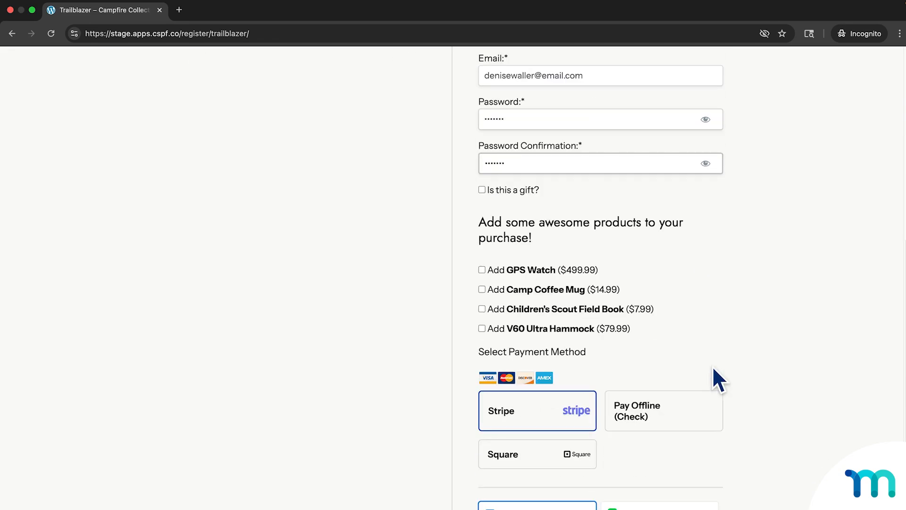
pyautogui.scroll(-6, 593, 364)
pyautogui.click(582, 296)
pyautogui.write('4242 4242 4242')
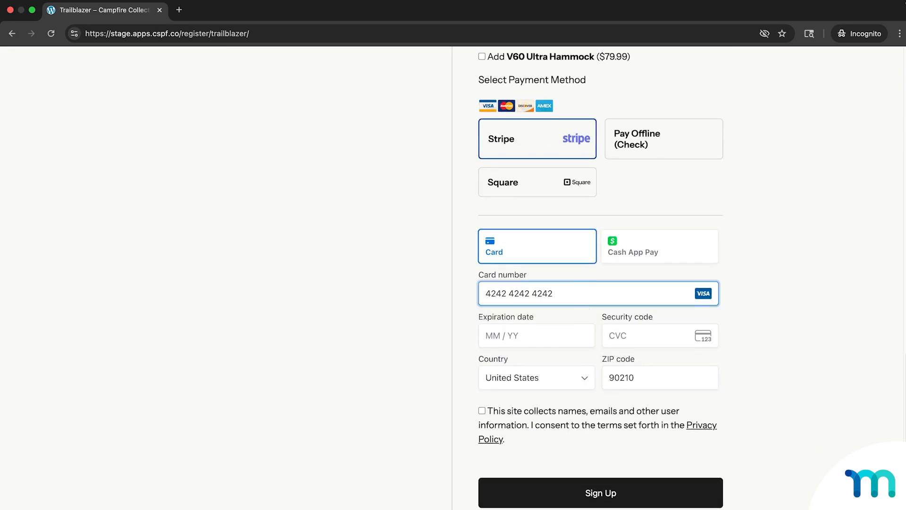
pyautogui.write('42421229123')
pyautogui.click(587, 421)
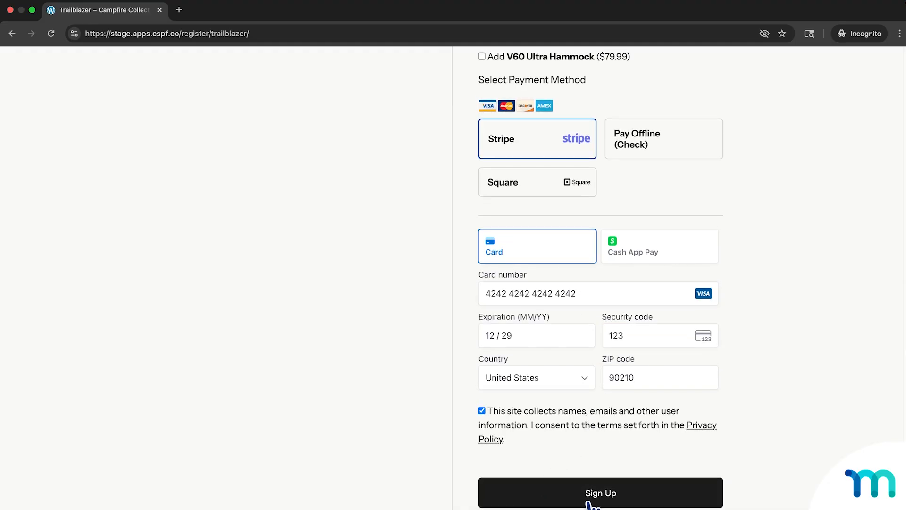
pyautogui.click(590, 501)
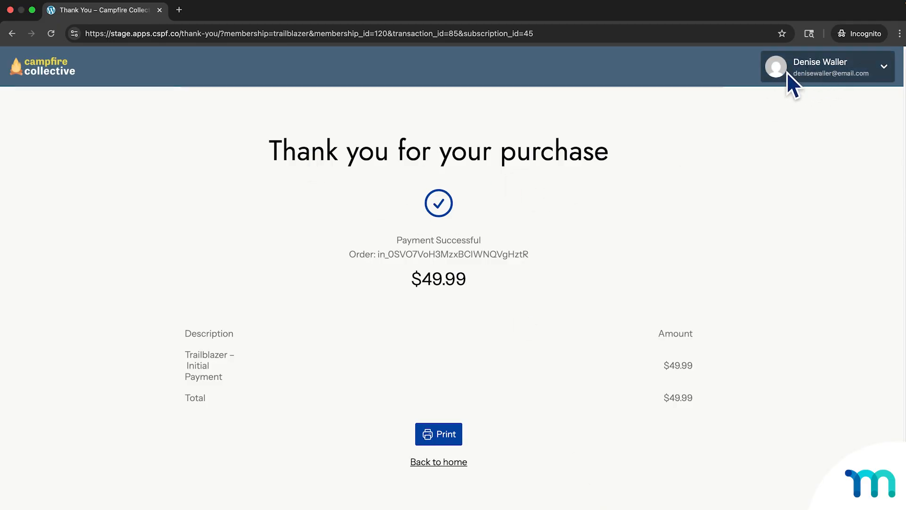
# Open the new member's account page and view its subscriptions.
pyautogui.click(883, 68)
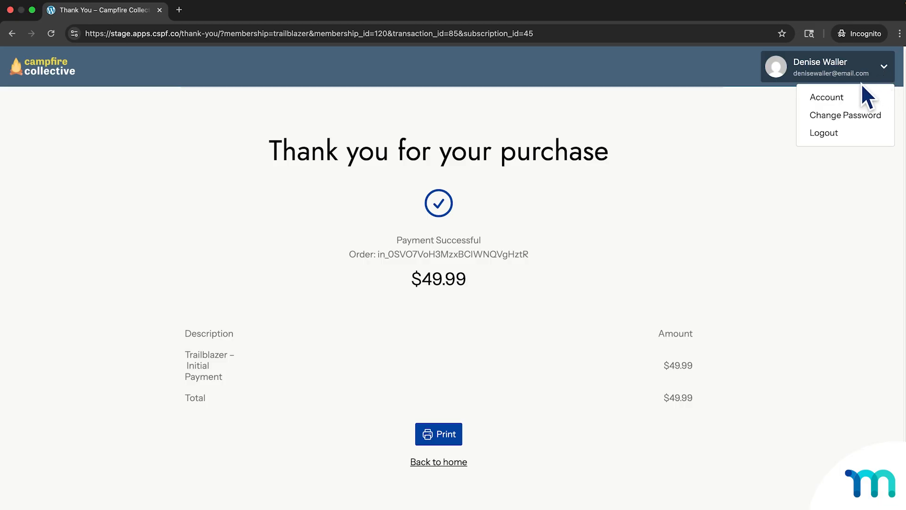
pyautogui.click(827, 99)
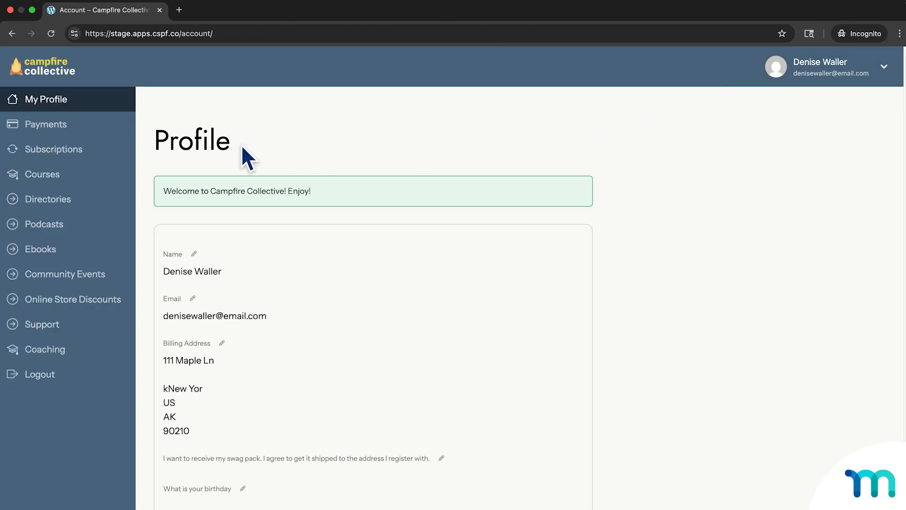
pyautogui.click(66, 152)
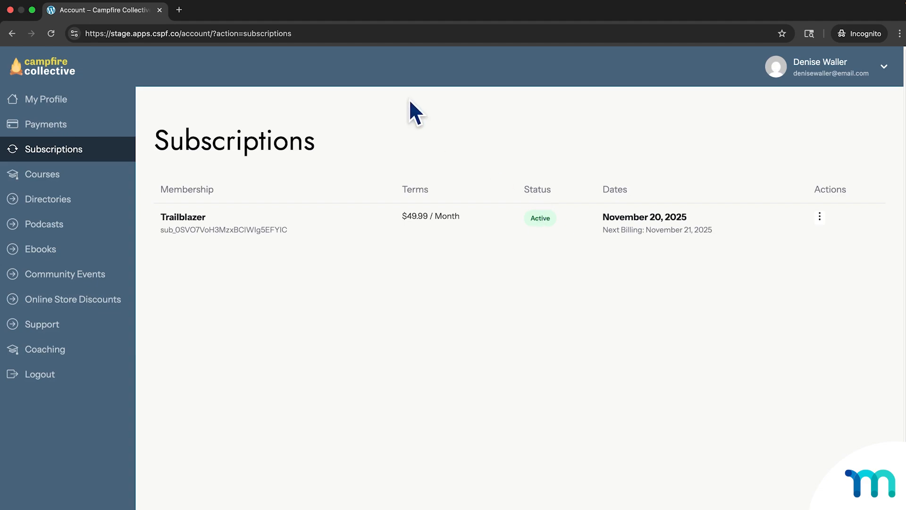
# Go to the site's mp-circle directory as the new member and open the Summit Seekers circle to view its feed.
pyautogui.click(201, 33)
pyautogui.click(198, 33)
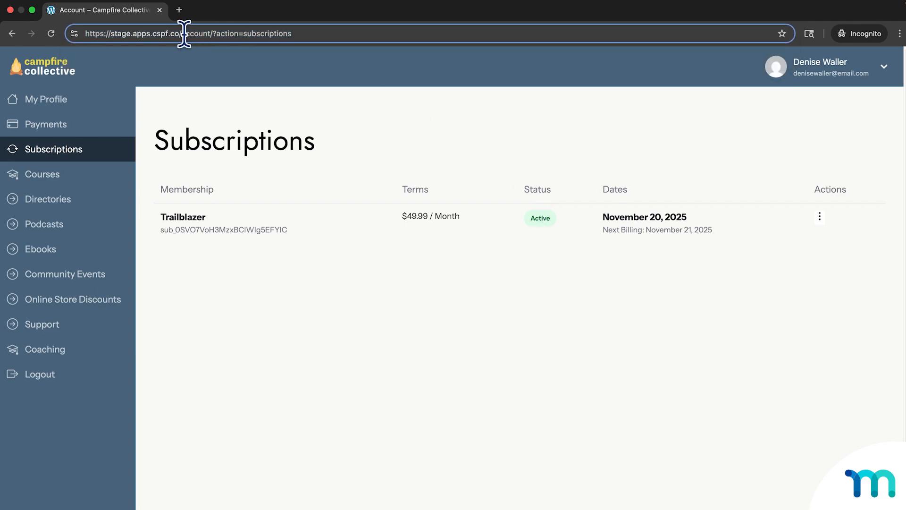
pyautogui.moveTo(181, 33); pyautogui.dragTo(285, 33)
pyautogui.write('mp-circl')
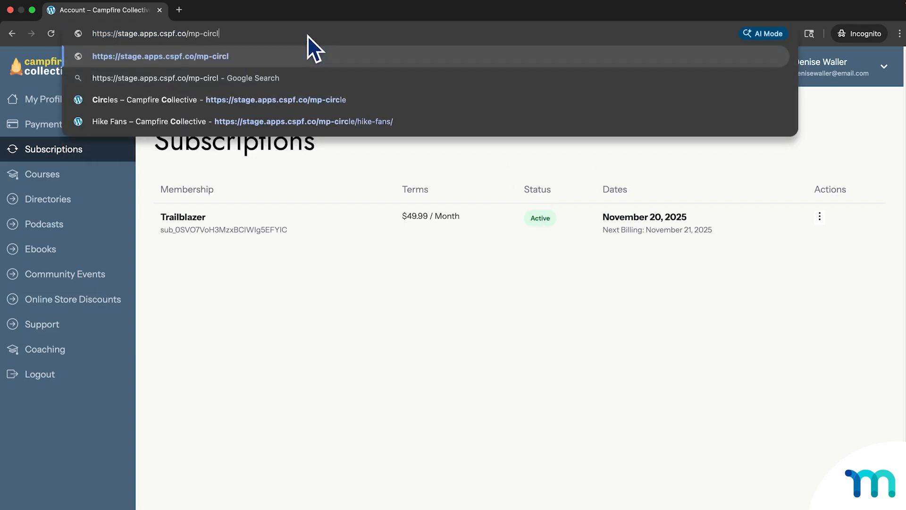
pyautogui.press('Return')
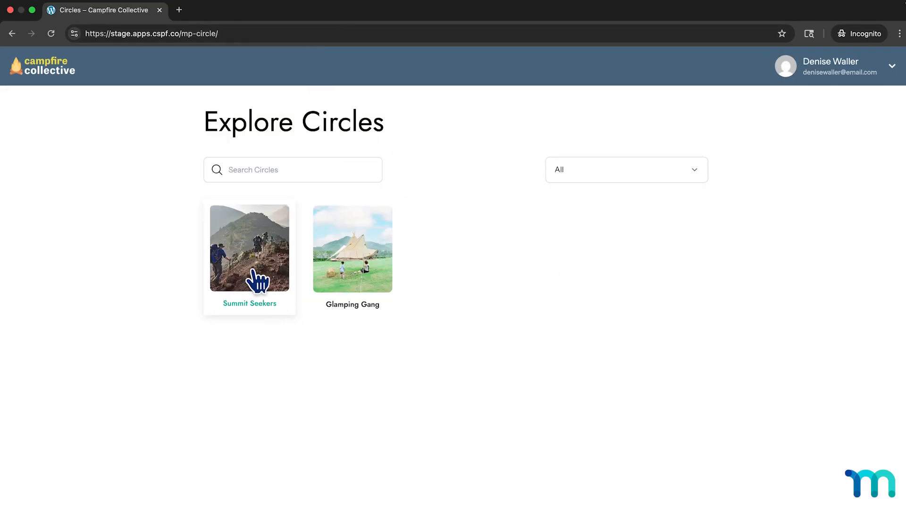
pyautogui.click(267, 274)
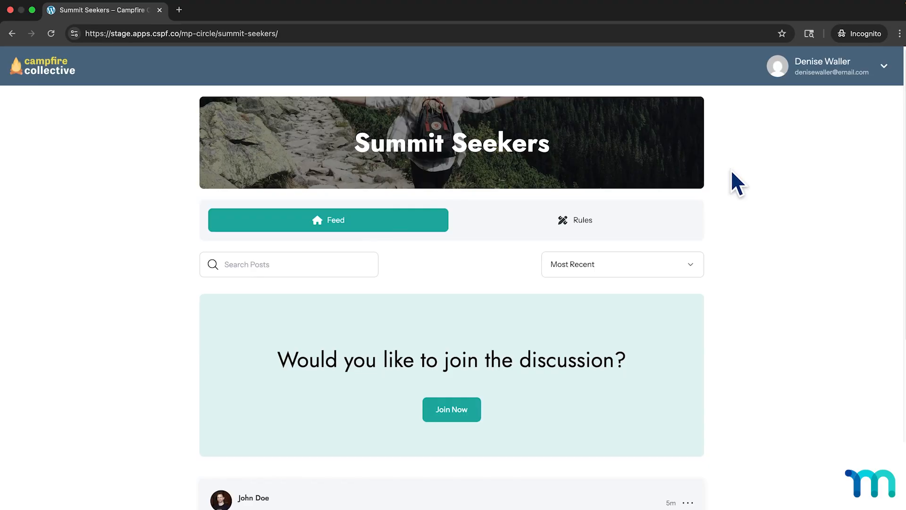
pyautogui.scroll(-3, 573, 349)
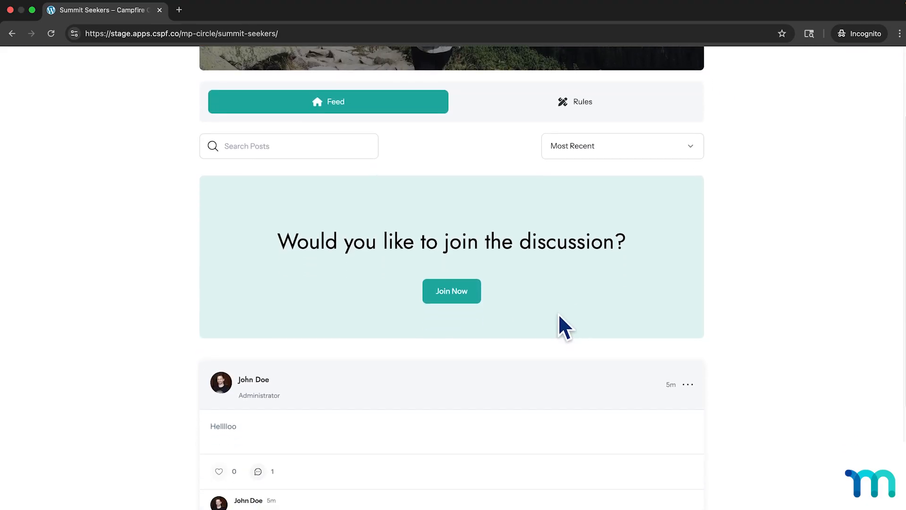
pyautogui.scroll(-2, 565, 325)
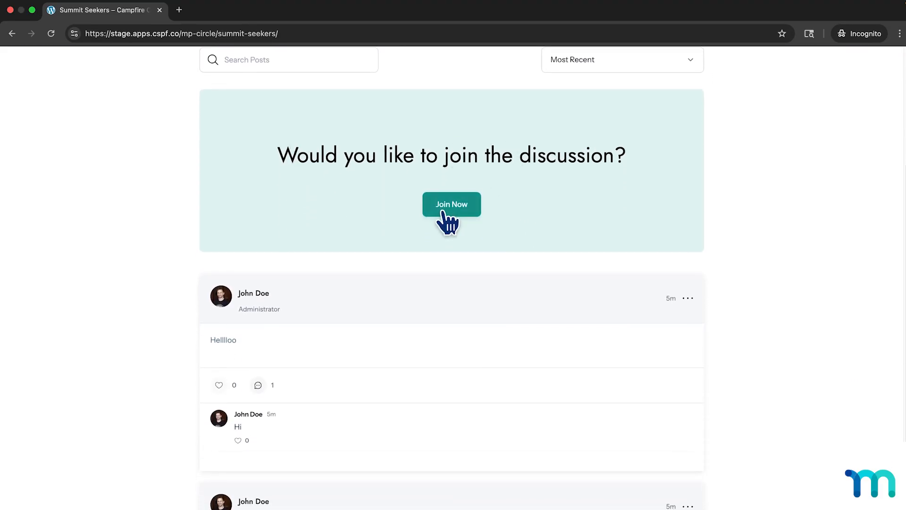
# Examine the posts and comments in the Summit Seekers feed as a member who has not joined the circle.
pyautogui.scroll(-1, 525, 212)
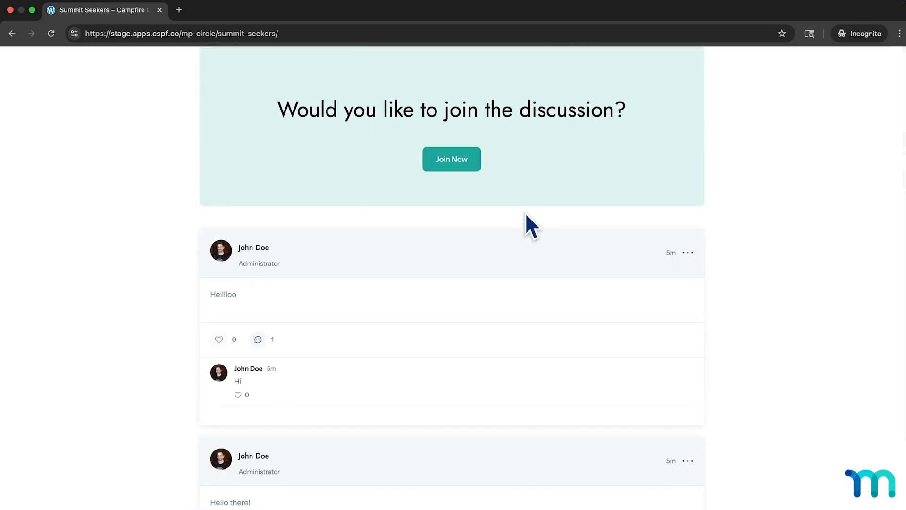
pyautogui.scroll(-1, 525, 213)
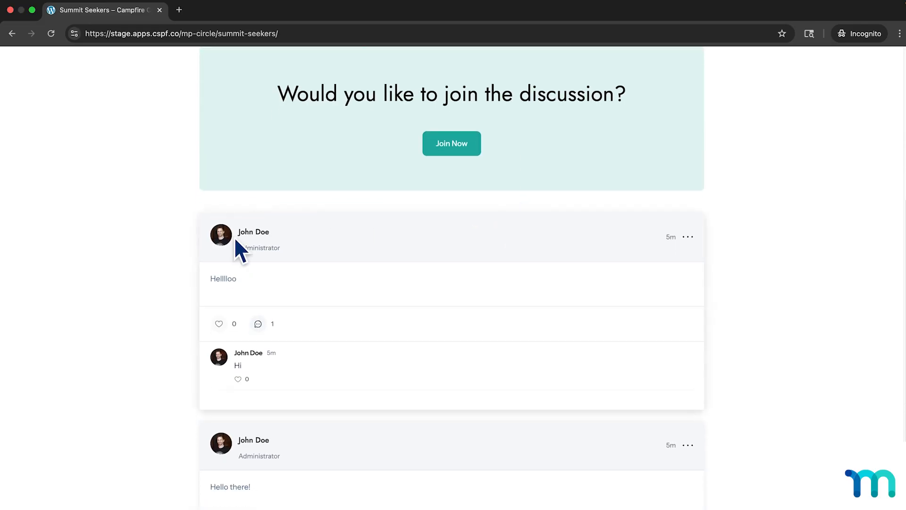
pyautogui.scroll(-3, 230, 282)
pyautogui.scroll(-3, 344, 345)
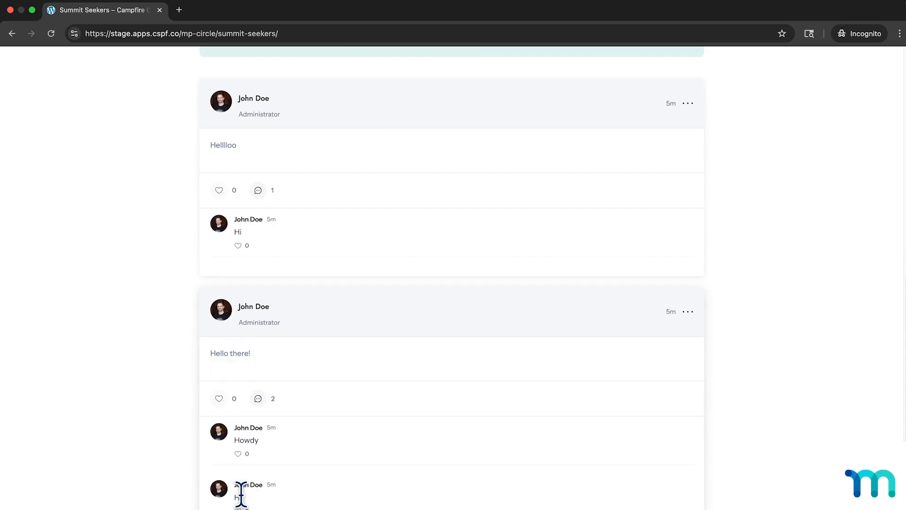
pyautogui.scroll(3, 325, 296)
pyautogui.scroll(4, 440, 277)
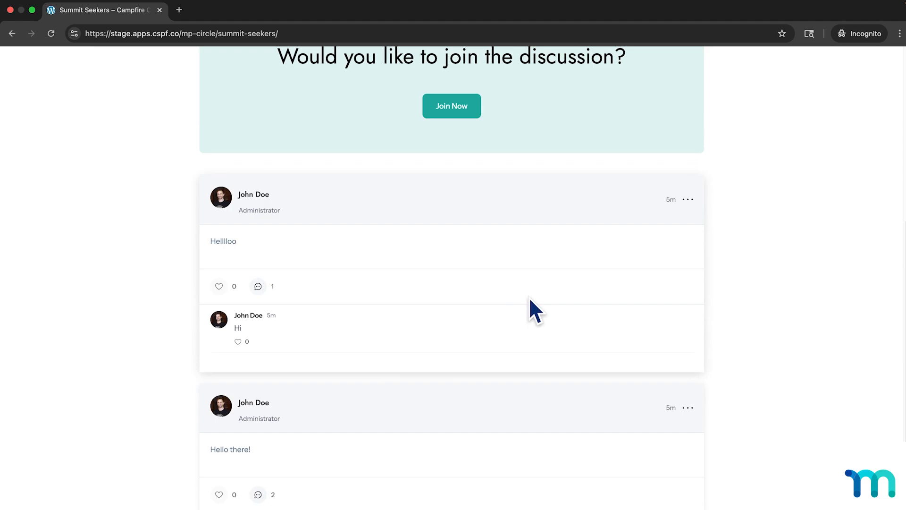
pyautogui.doubleClick(512, 291)
pyautogui.click(522, 278)
pyautogui.scroll(-2, 518, 278)
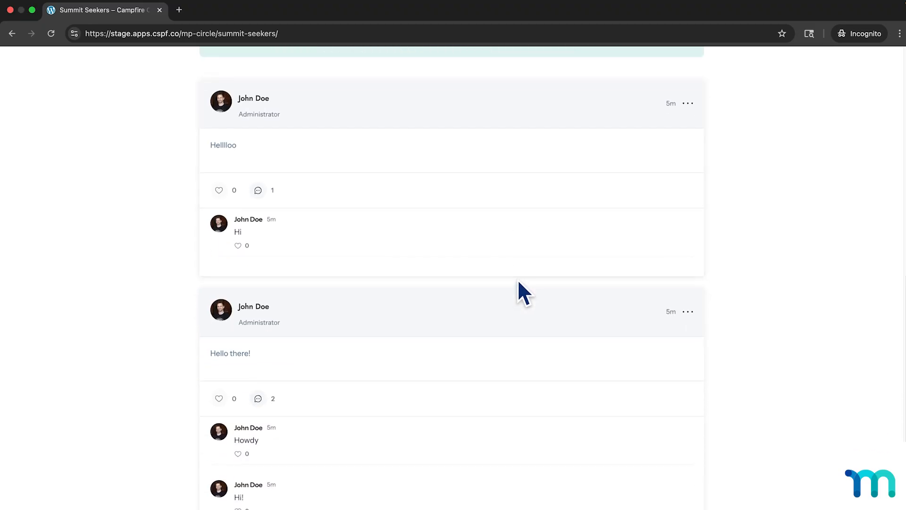
pyautogui.scroll(4, 518, 281)
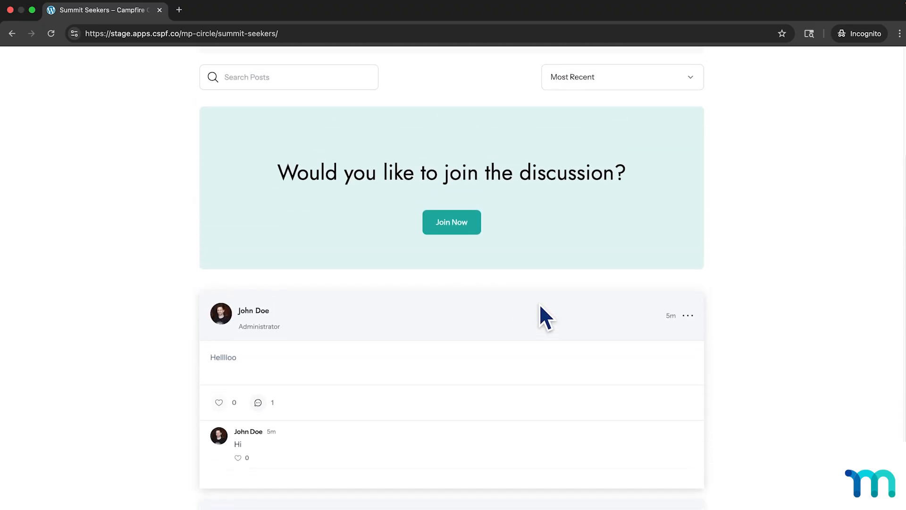
pyautogui.scroll(3, 541, 306)
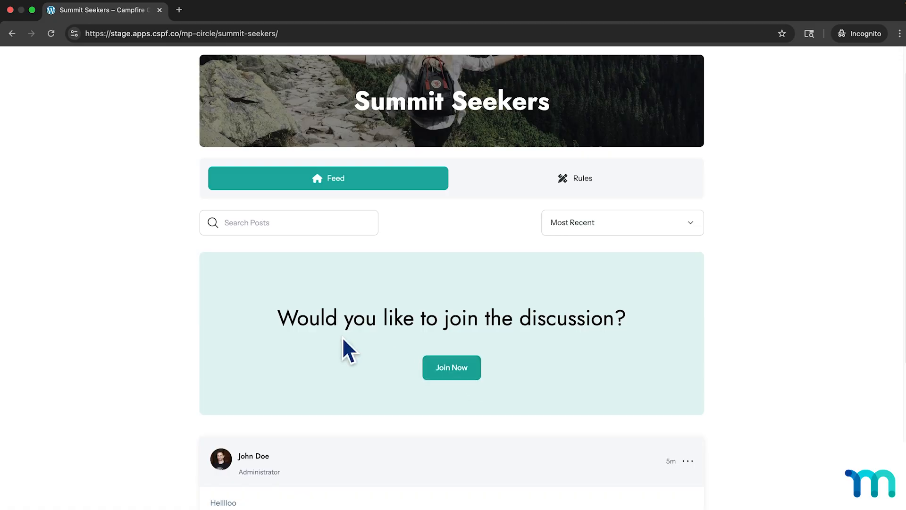
# Join the Summit Seekers circle and check the new post and comment fields in its feed.
pyautogui.click(462, 374)
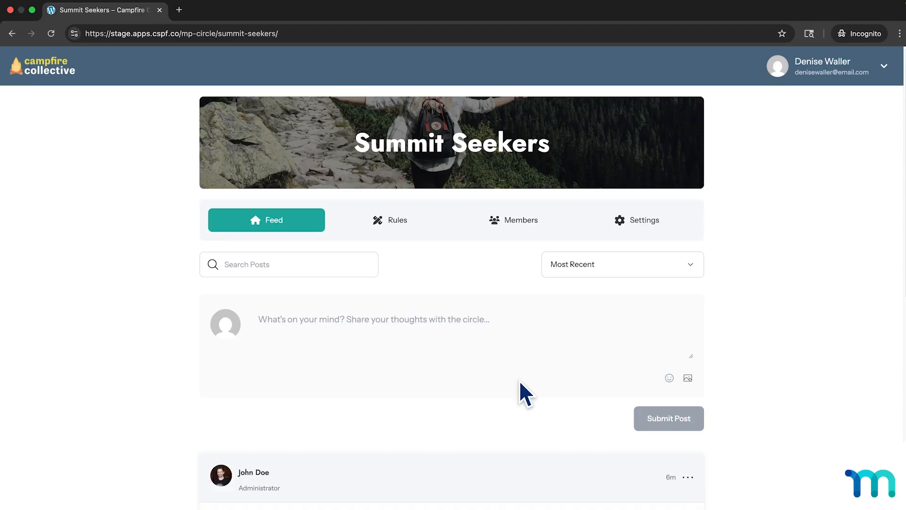
pyautogui.scroll(-4, 517, 380)
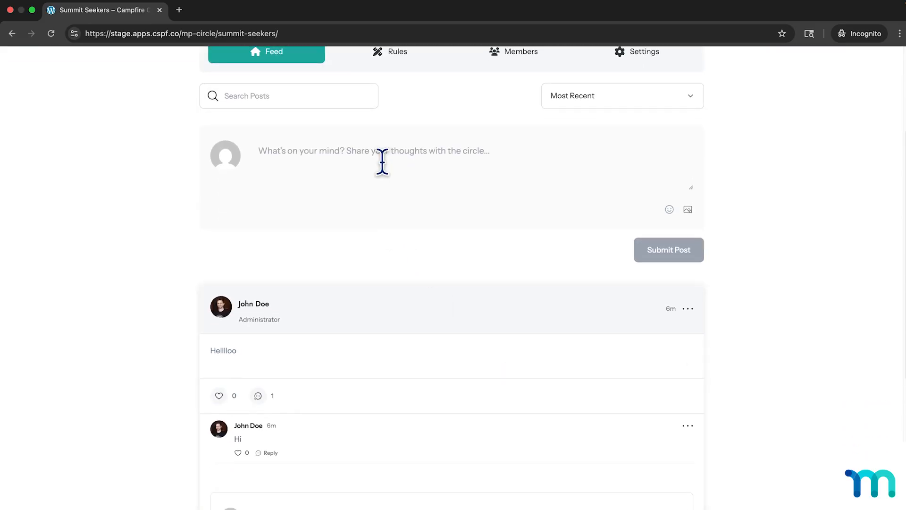
pyautogui.scroll(-5, 477, 217)
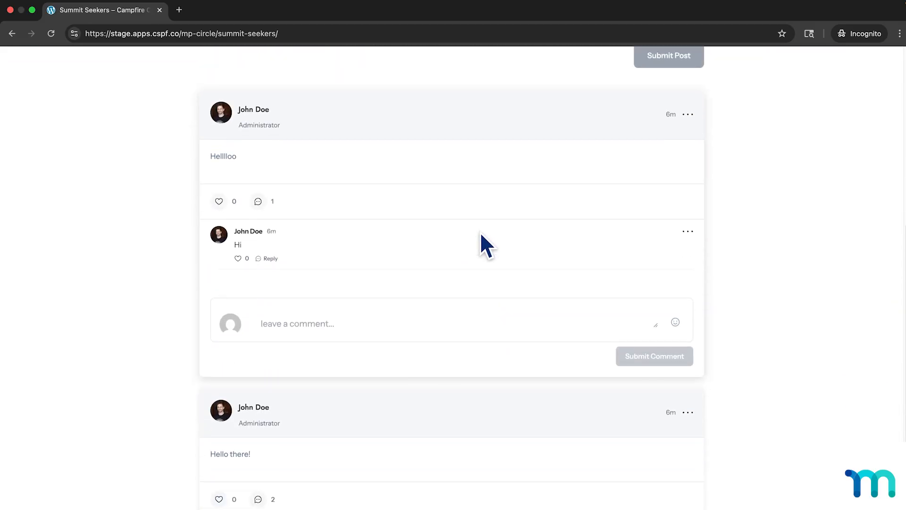
pyautogui.scroll(-2, 480, 232)
pyautogui.click(334, 251)
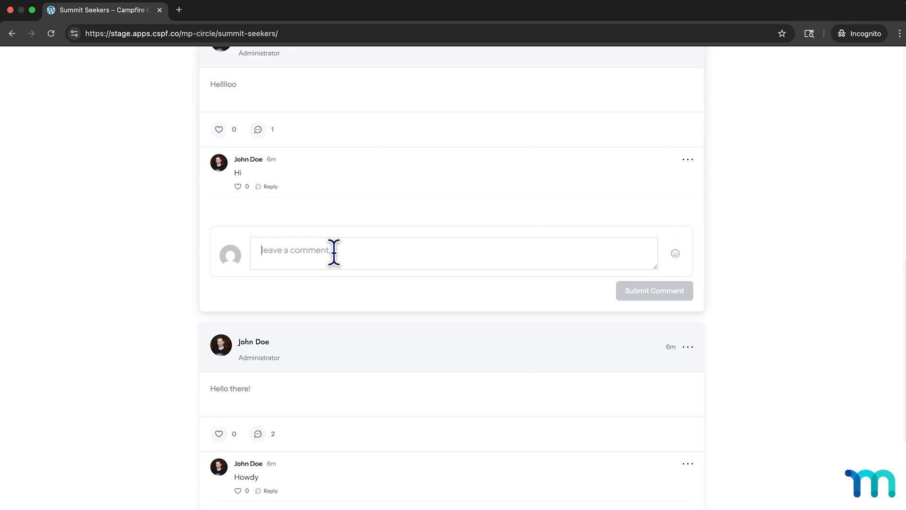
pyautogui.scroll(10, 744, 264)
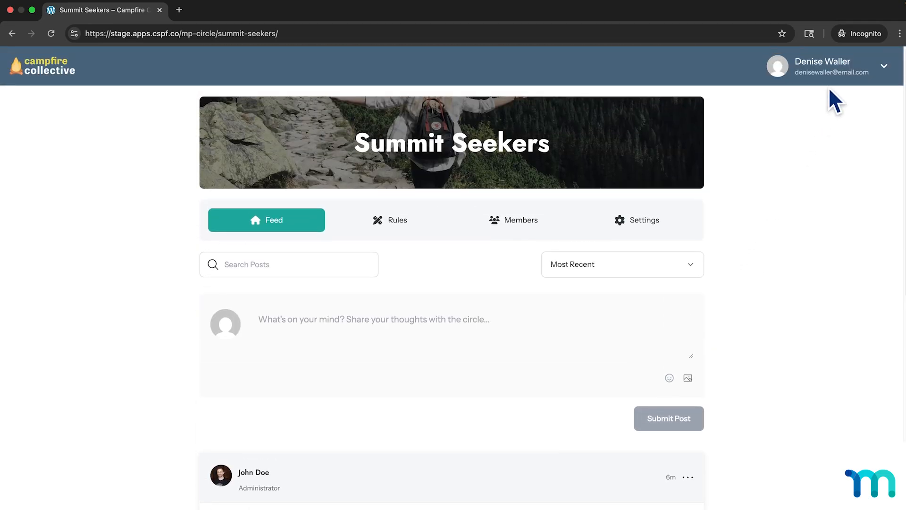
# View the new member's profile through the Campfire Collective Trailblazers directory in the account's Directories, and close it.
pyautogui.click(832, 75)
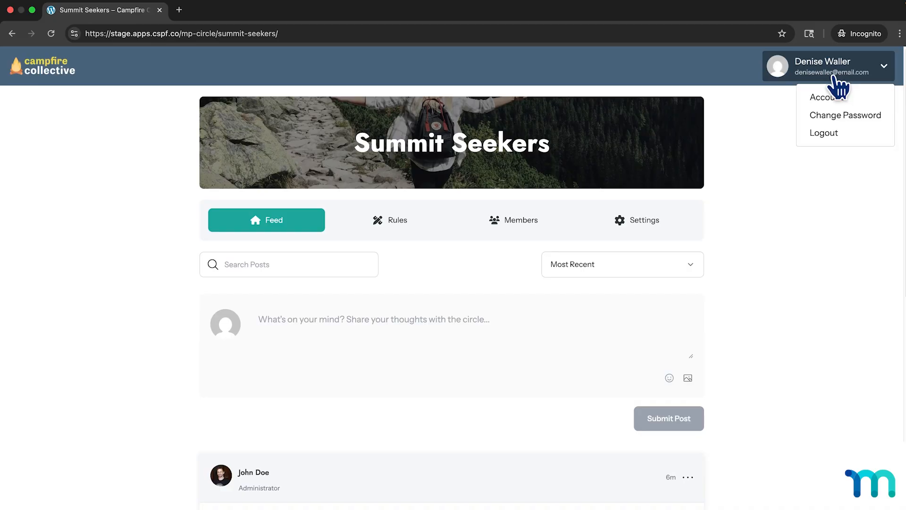
pyautogui.click(831, 98)
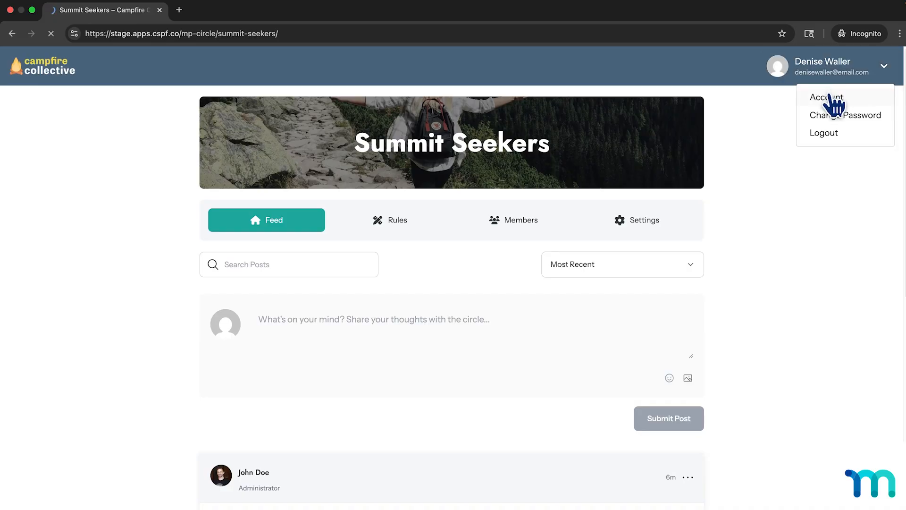
pyautogui.click(66, 210)
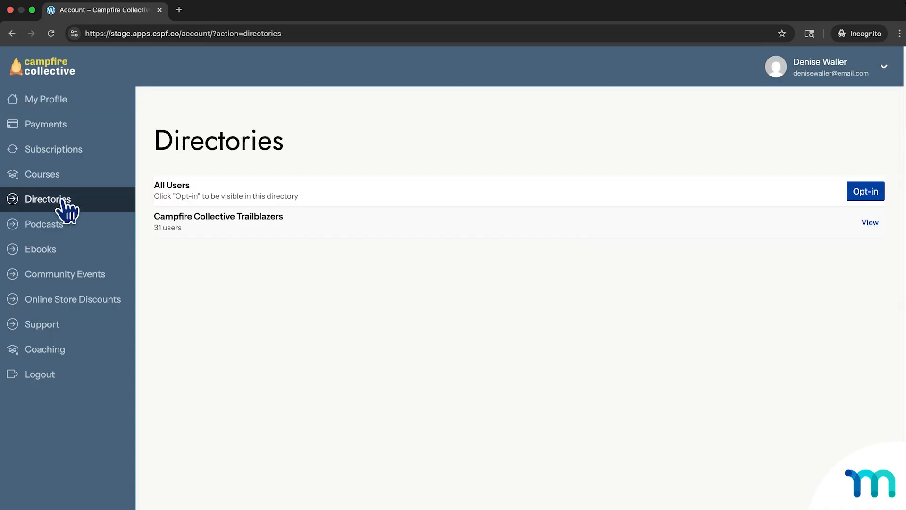
pyautogui.click(869, 223)
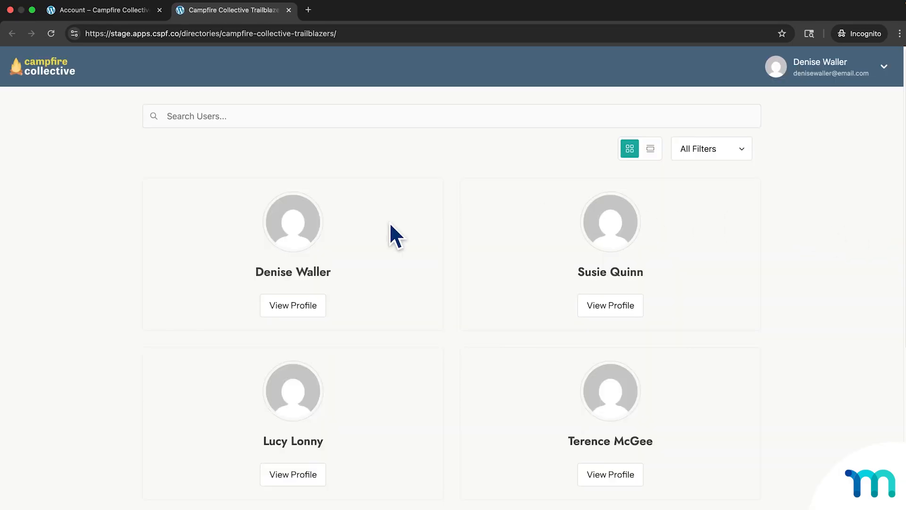
pyautogui.click(294, 309)
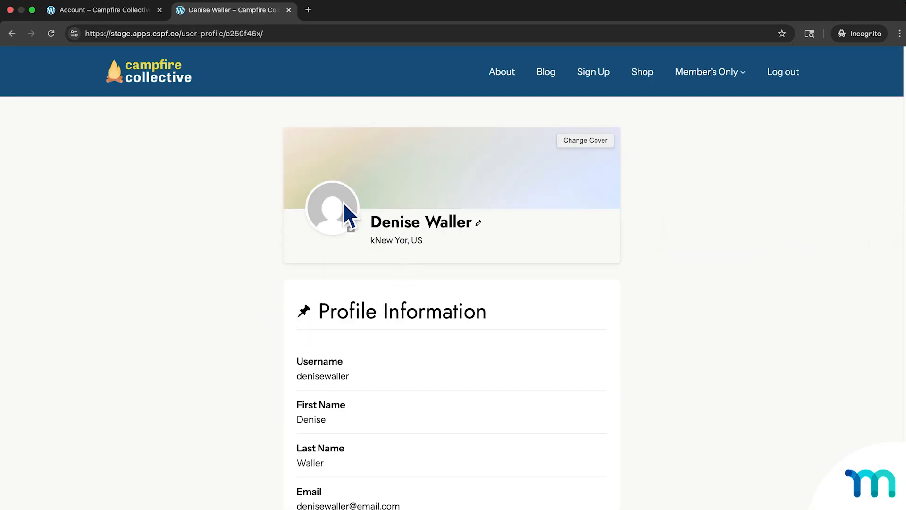
pyautogui.click(287, 13)
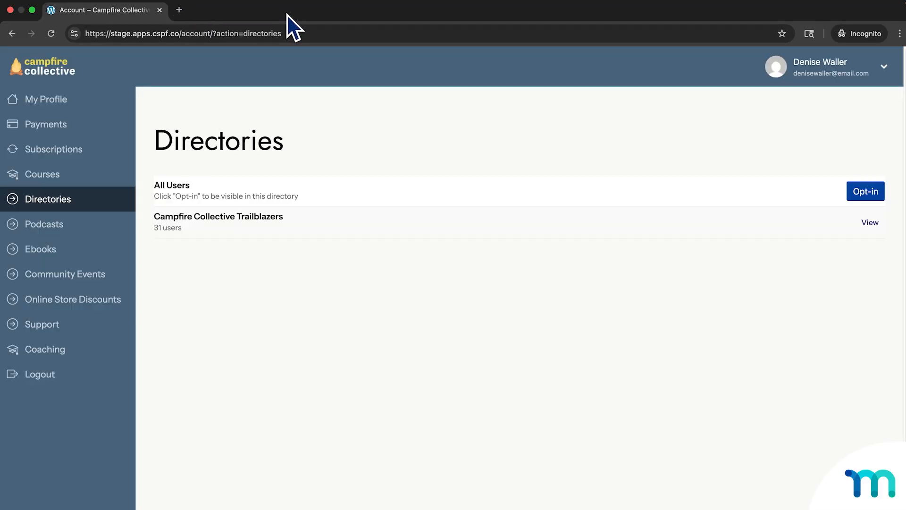
# Return to the Summit Seekers feed and look over its post composer and comment field.
pyautogui.click(14, 34)
pyautogui.click(14, 34)
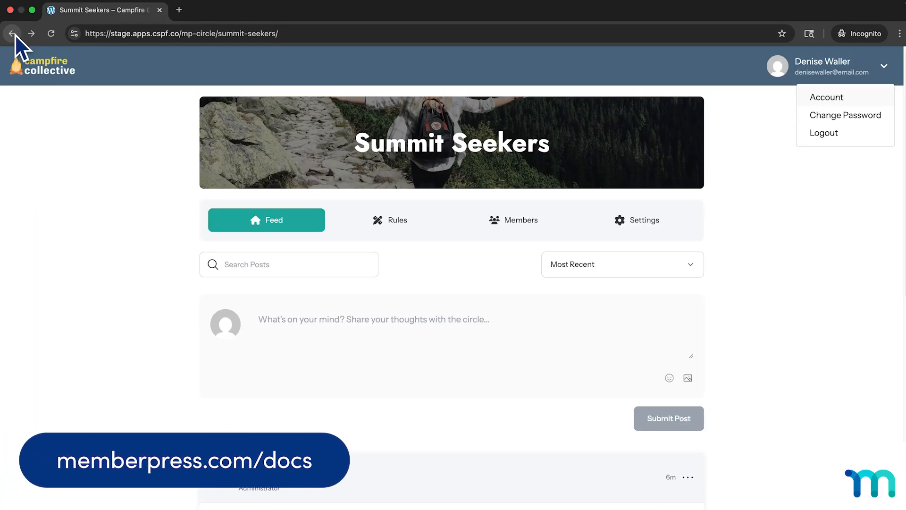
pyautogui.click(814, 264)
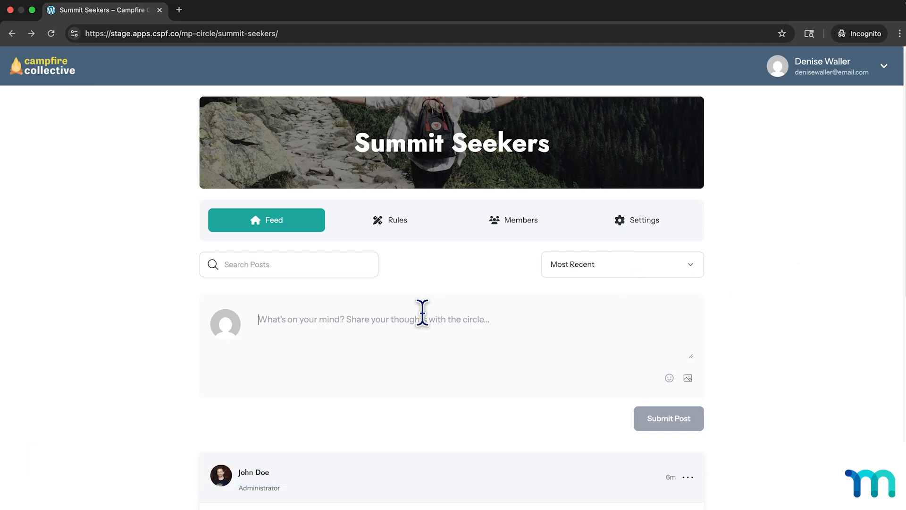
pyautogui.scroll(-3, 425, 314)
pyautogui.scroll(-2, 442, 302)
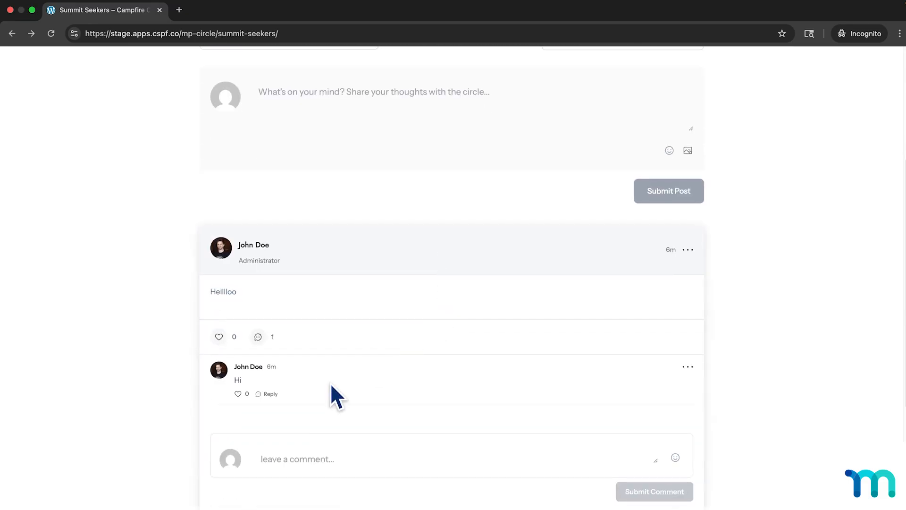
pyautogui.click(310, 460)
pyautogui.scroll(5, 355, 403)
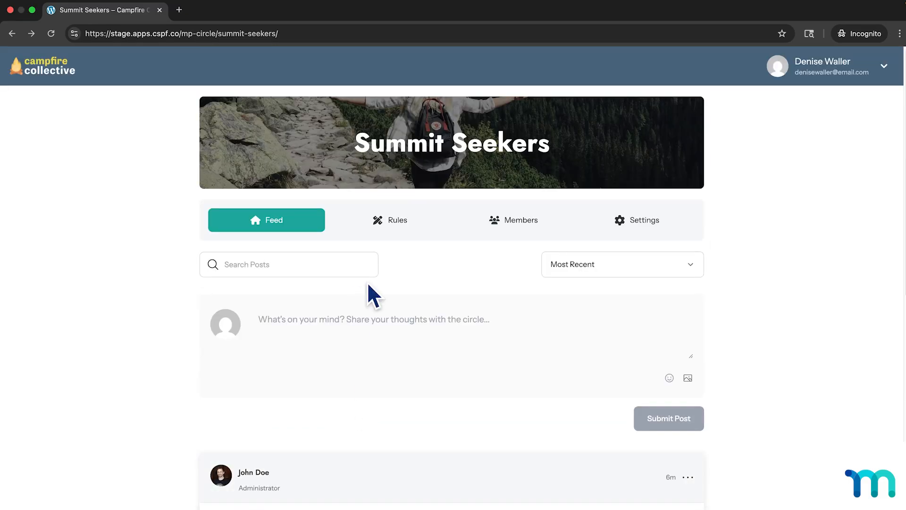
# View the Summit Seekers guidelines, followed by the member's notification settings for the circle.
pyautogui.click(389, 228)
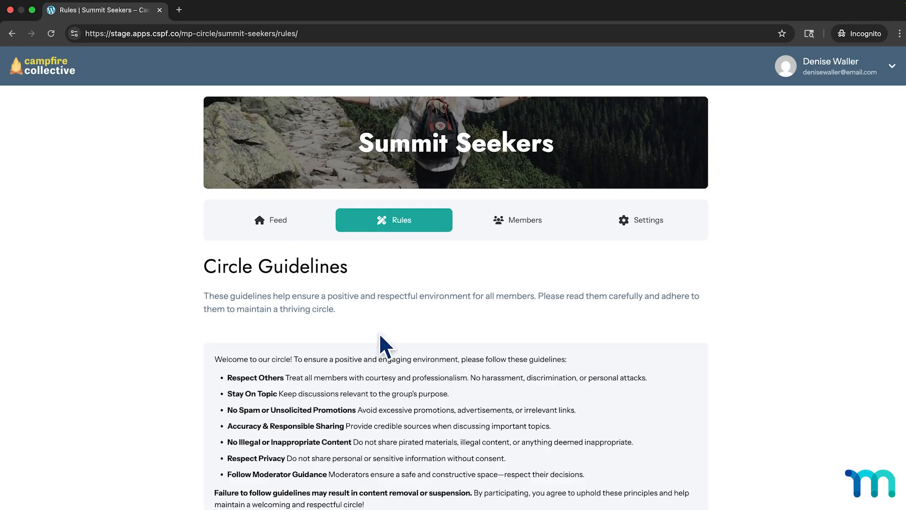
pyautogui.click(633, 229)
pyautogui.scroll(-1, 554, 287)
pyautogui.scroll(-3, 555, 288)
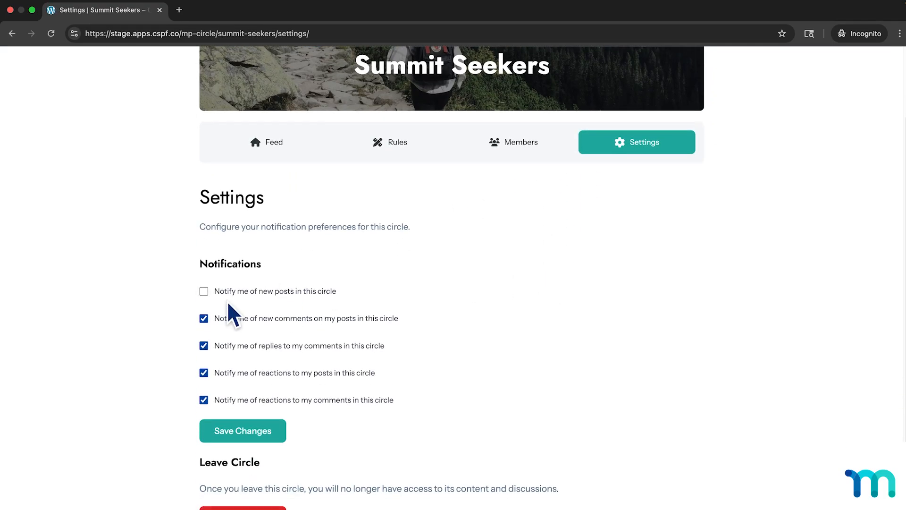
# Try switching the notifications for new comments on posts and replies to comments off and back on.
pyautogui.click(203, 318)
pyautogui.click(203, 345)
pyautogui.click(203, 345)
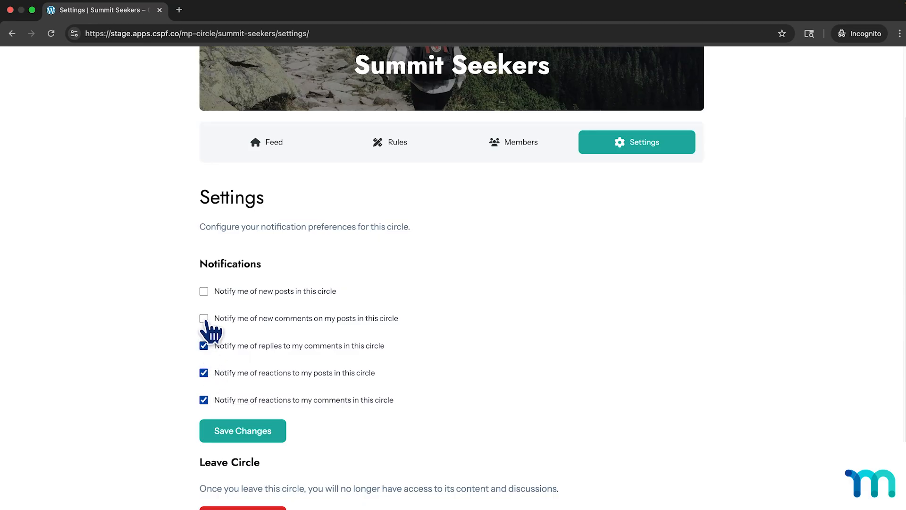
pyautogui.click(203, 318)
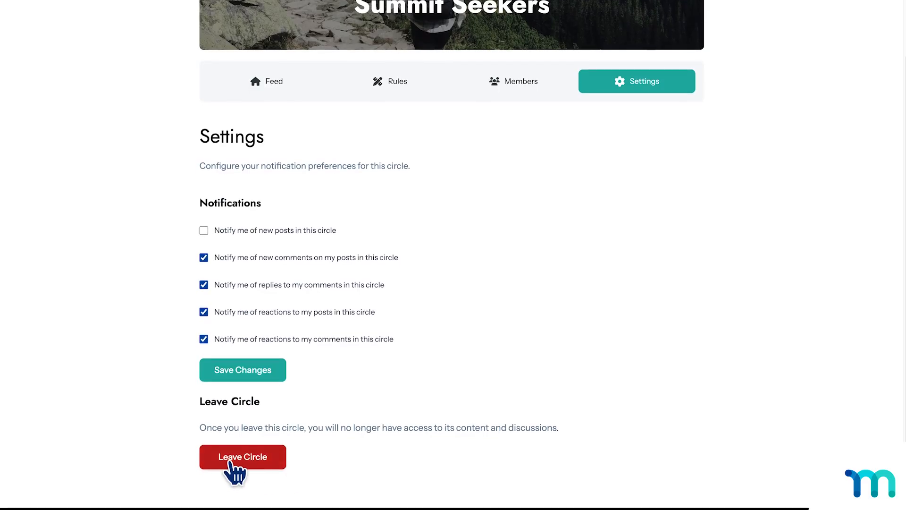
# Leave the Summit Seekers circle with confirmation, and reopen it from Explore Circles to view its feed.
pyautogui.click(257, 462)
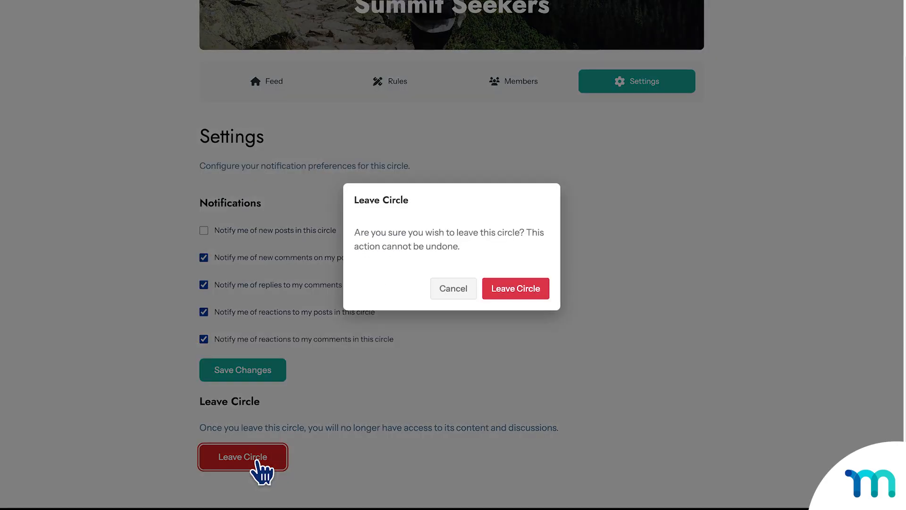
pyautogui.click(529, 294)
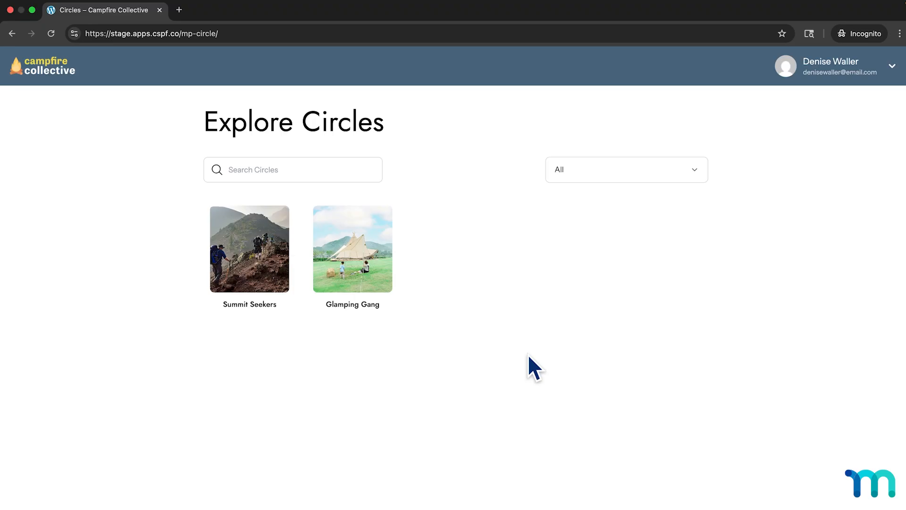
pyautogui.click(282, 279)
pyautogui.scroll(-3, 515, 276)
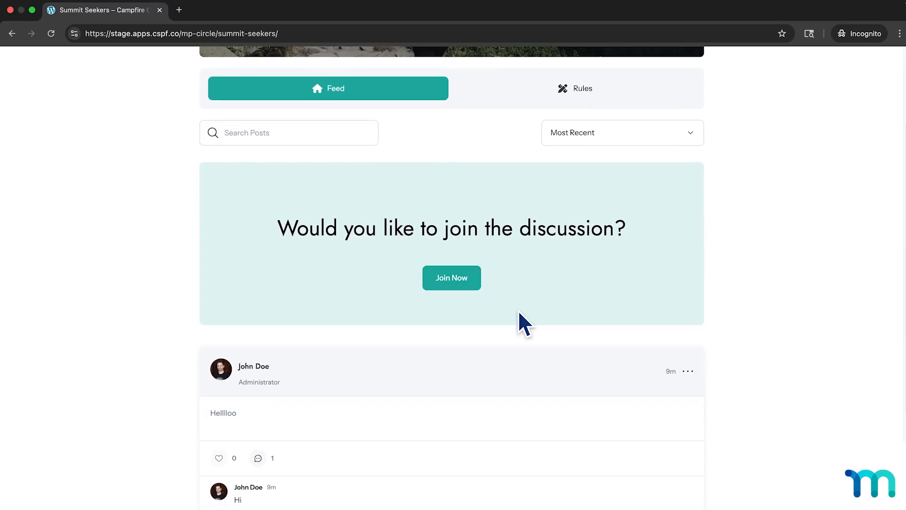
pyautogui.scroll(3, 524, 309)
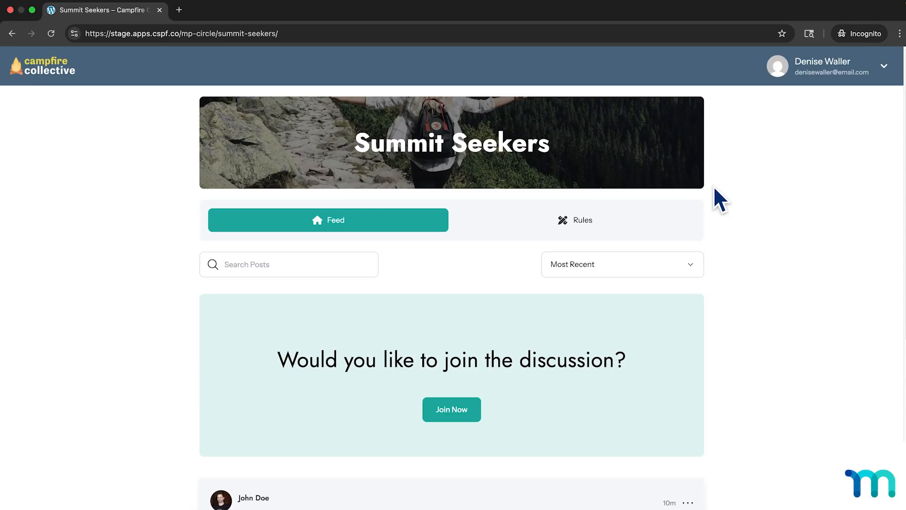
# Go to the site's home page, view the Member's Only page list and open the member's account page.
pyautogui.click(76, 71)
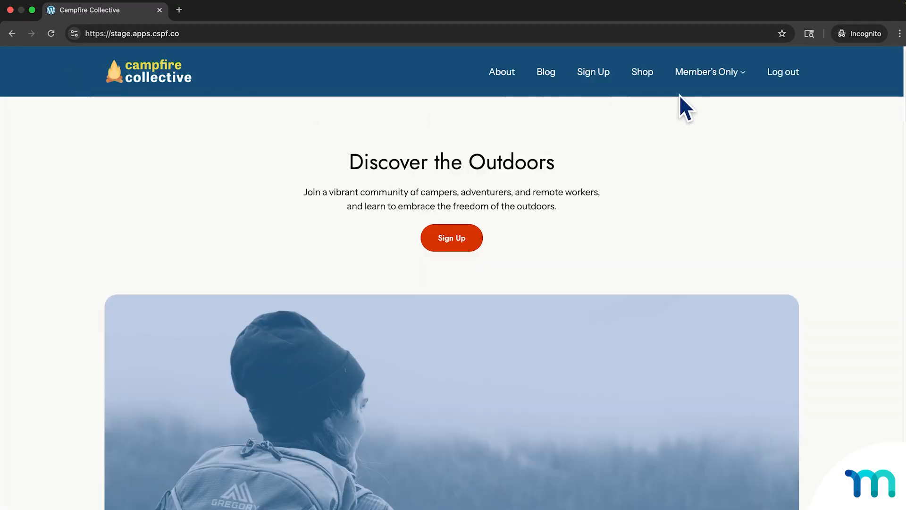
pyautogui.moveTo(697, 75)
pyautogui.moveTo(741, 73)
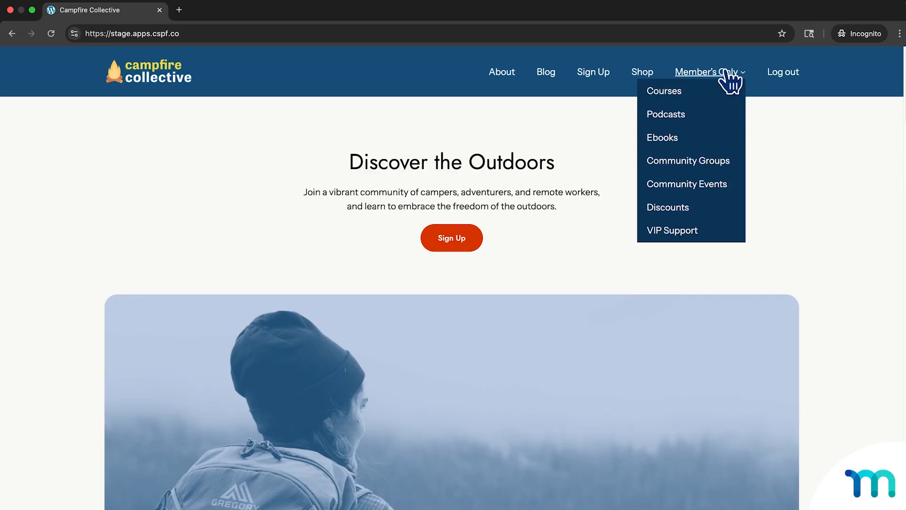
pyautogui.click(726, 71)
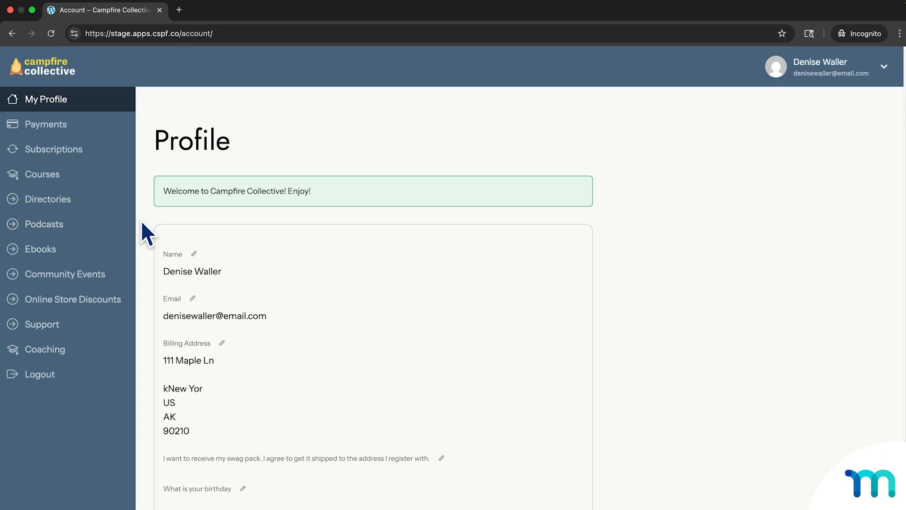
# Go back to the Summit Seekers circle and close the member's incognito session, returning to the Glamping Gang editor.
pyautogui.click(10, 33)
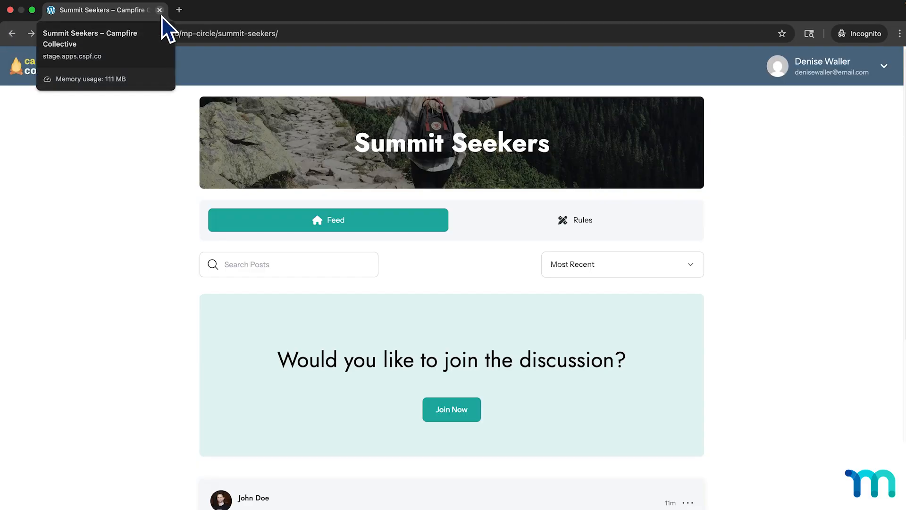
pyautogui.click(160, 13)
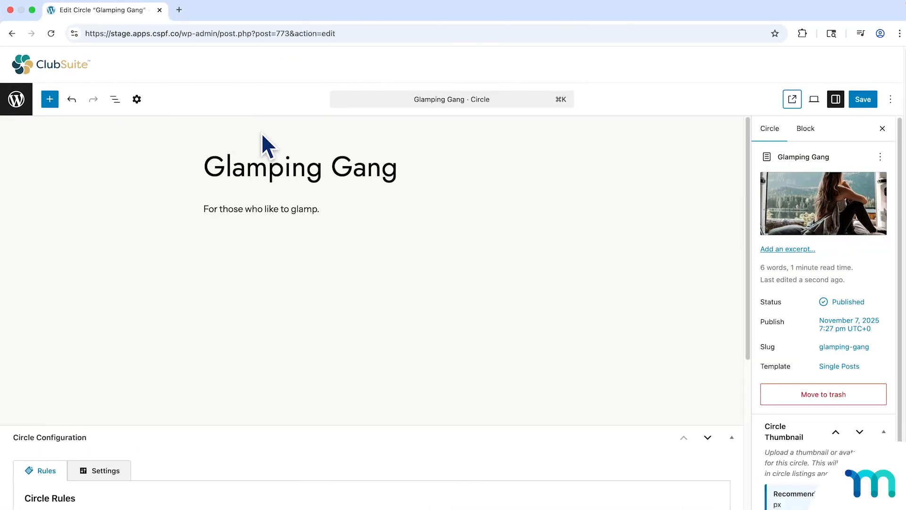
# Return to the Circles list, open Summit Seekers for editing and show its circle settings.
pyautogui.click(14, 100)
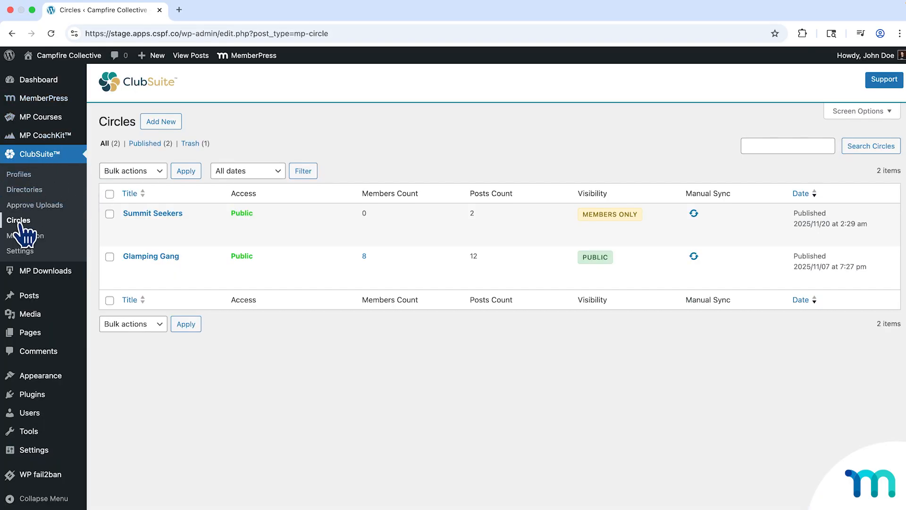
pyautogui.moveTo(135, 220)
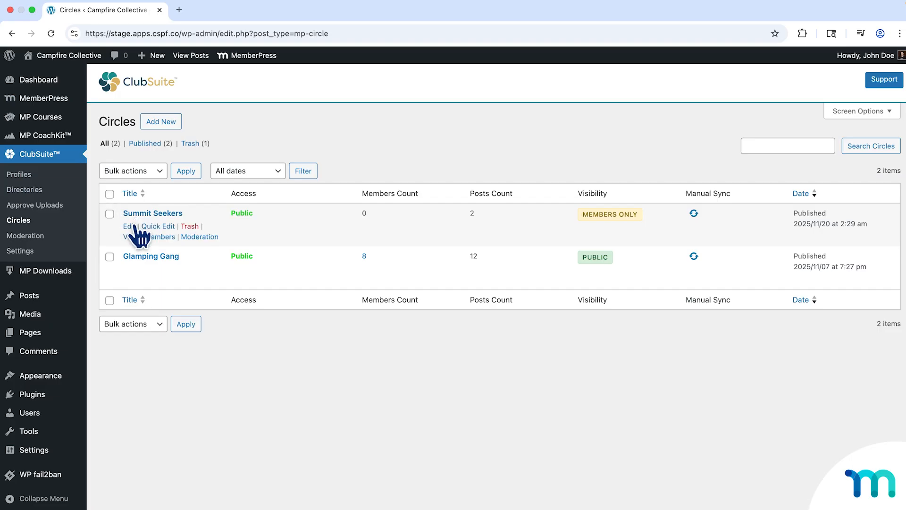
pyautogui.click(134, 225)
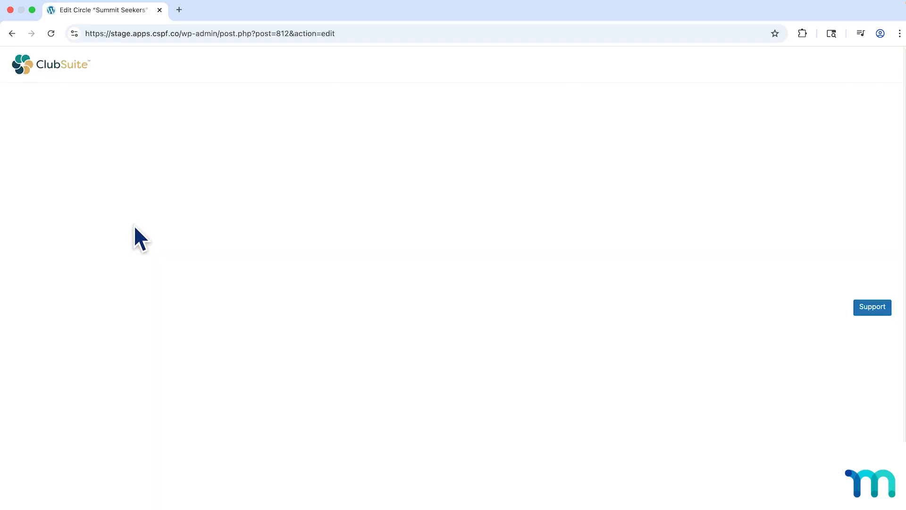
pyautogui.scroll(-6, 172, 224)
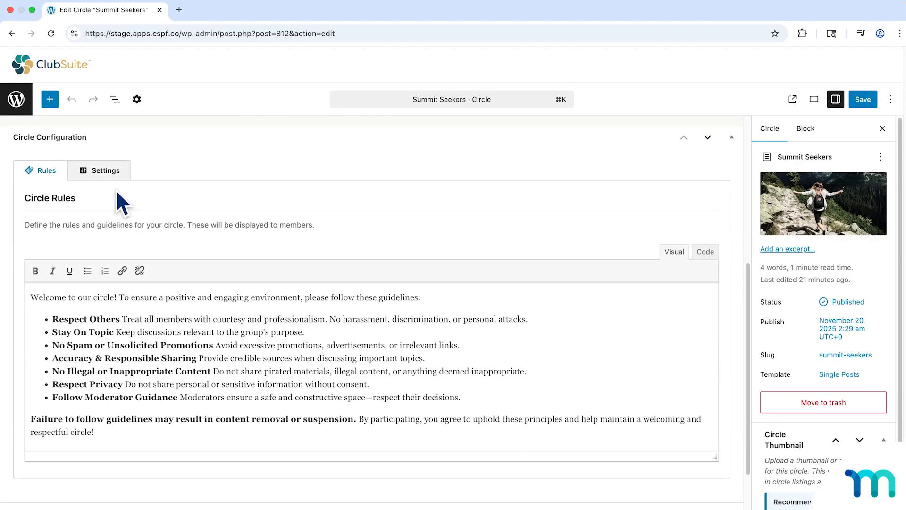
pyautogui.click(109, 175)
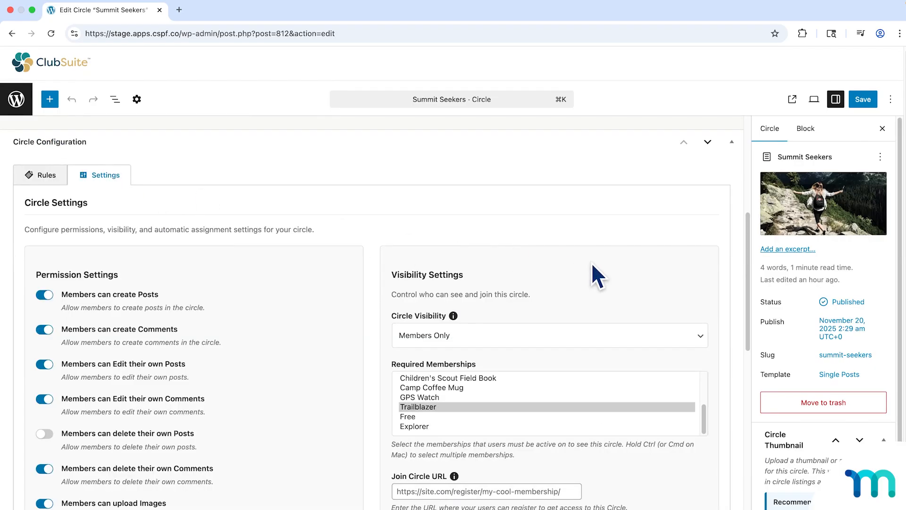
# Turn on automatic adding of members upon membership activation for the circle, with Trailblazer as the auto-assign membership.
pyautogui.scroll(-6, 606, 269)
pyautogui.scroll(-2, 627, 339)
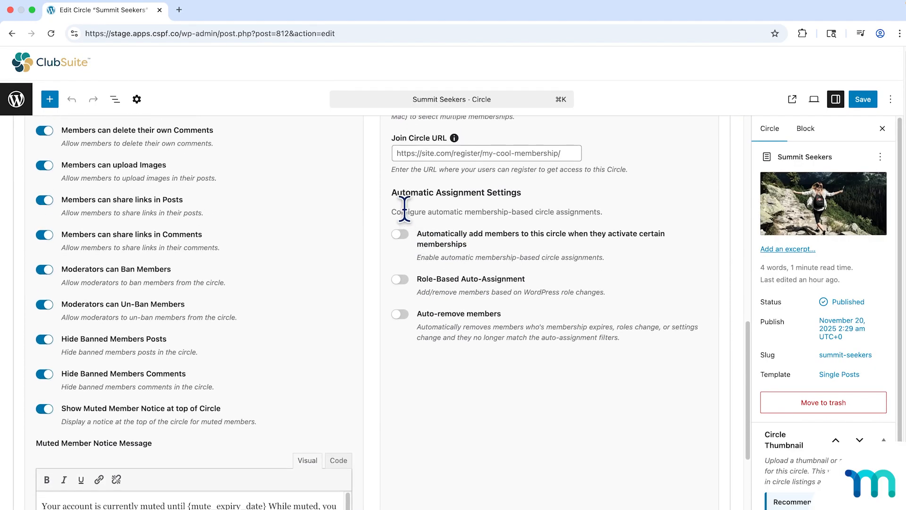
pyautogui.click(400, 234)
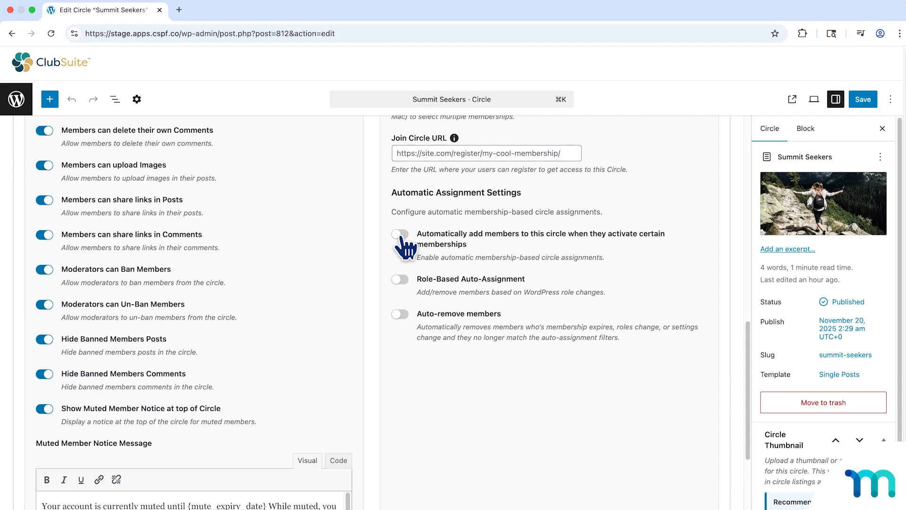
pyautogui.scroll(-3, 522, 334)
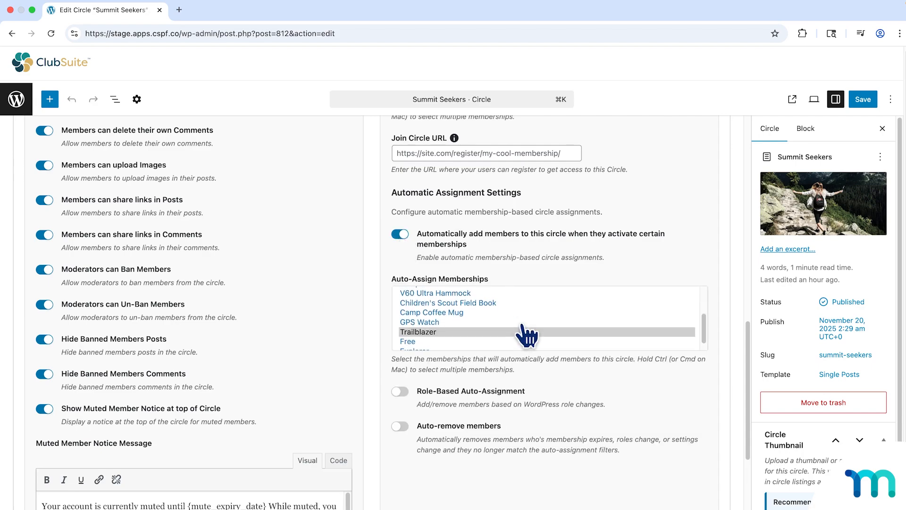
pyautogui.click(433, 325)
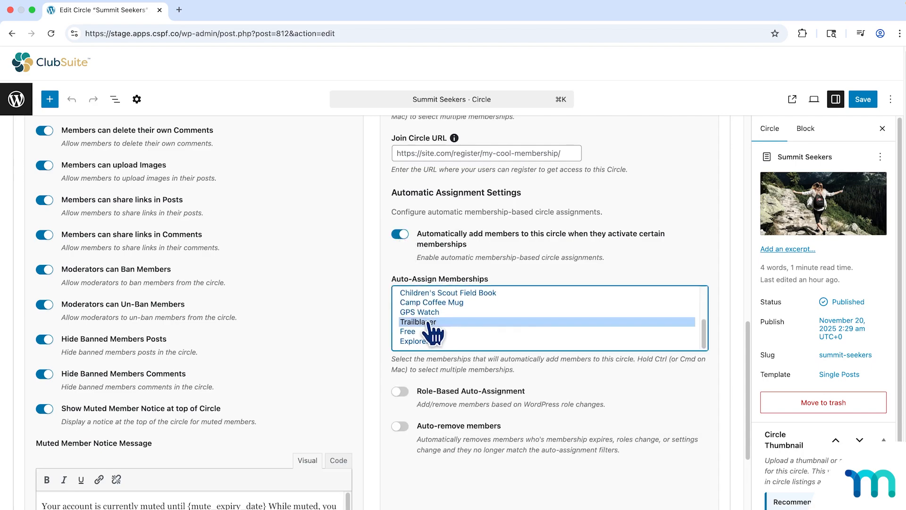
pyautogui.scroll(-2, 427, 331)
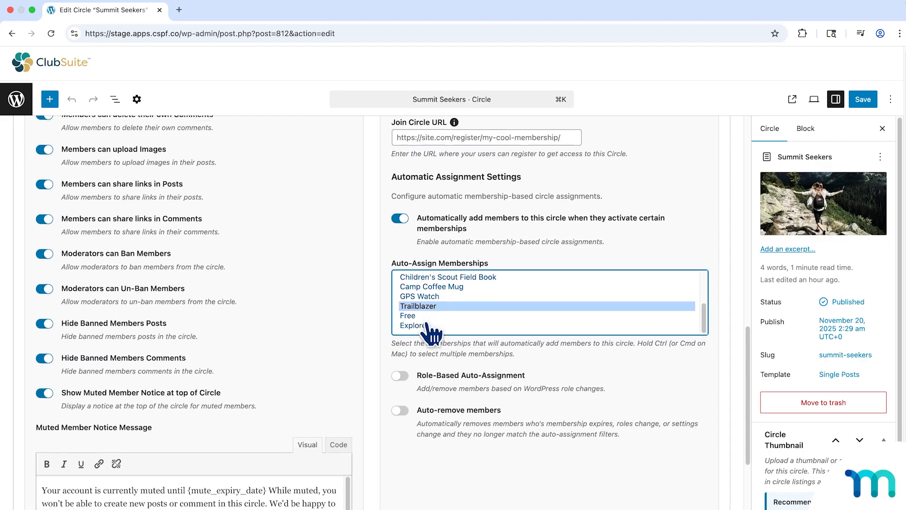
# Turn on Auto-remove members for the Summit Seekers circle and save the circle.
pyautogui.click(401, 383)
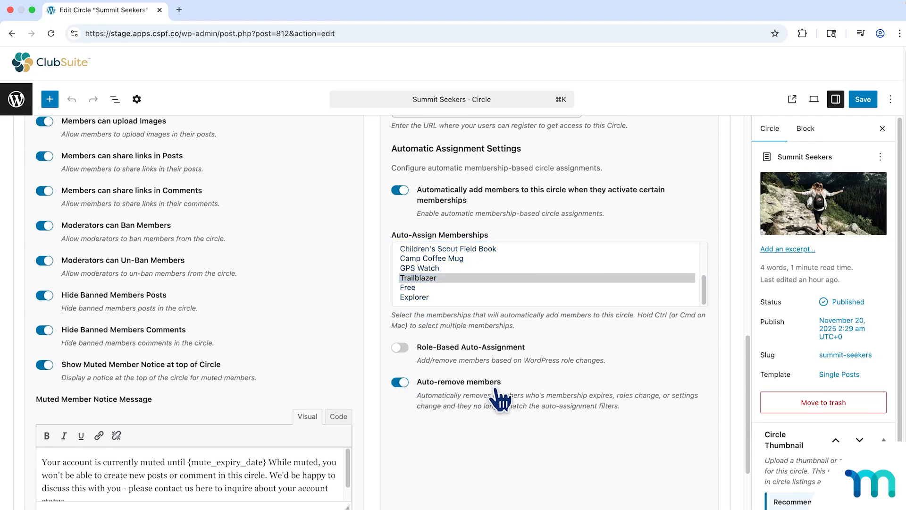
pyautogui.moveTo(775, 167)
pyautogui.click(860, 102)
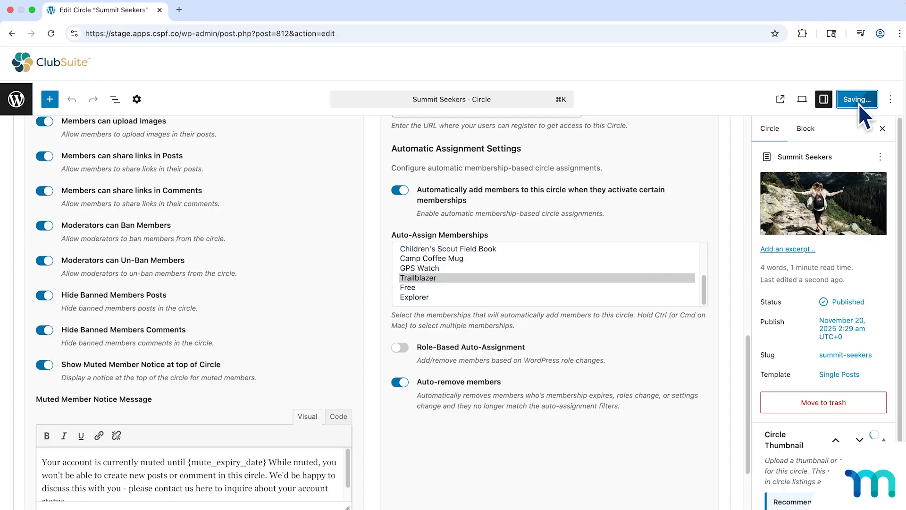
# Go back to the Circles list and copy the link address for viewing Summit Seekers.
pyautogui.click(17, 100)
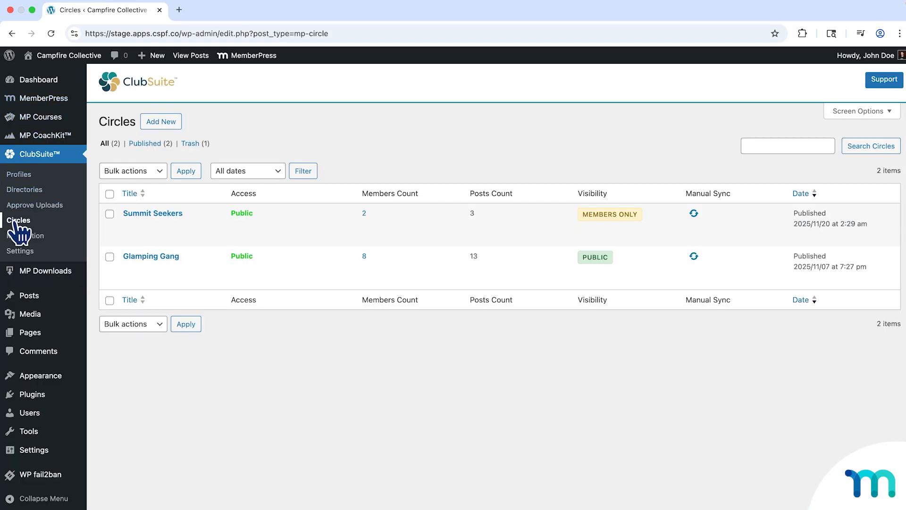
pyautogui.rightClick(132, 237)
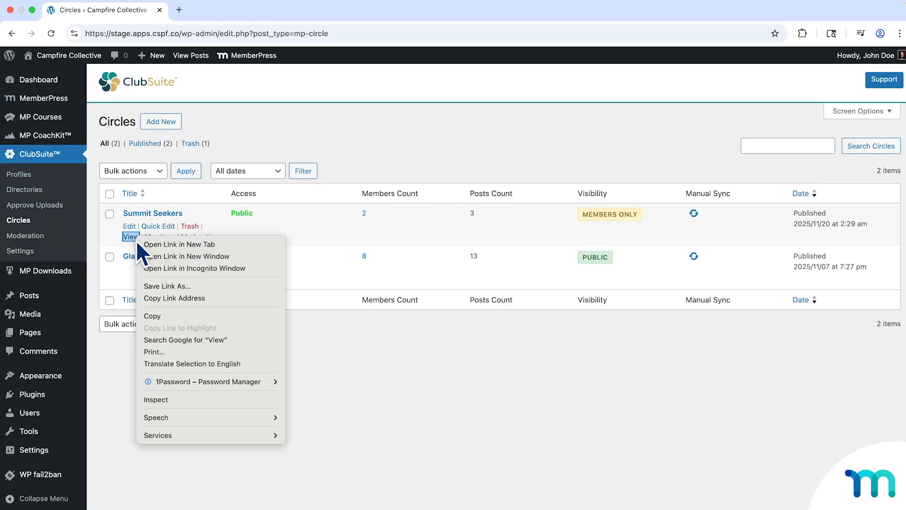
pyautogui.click(192, 297)
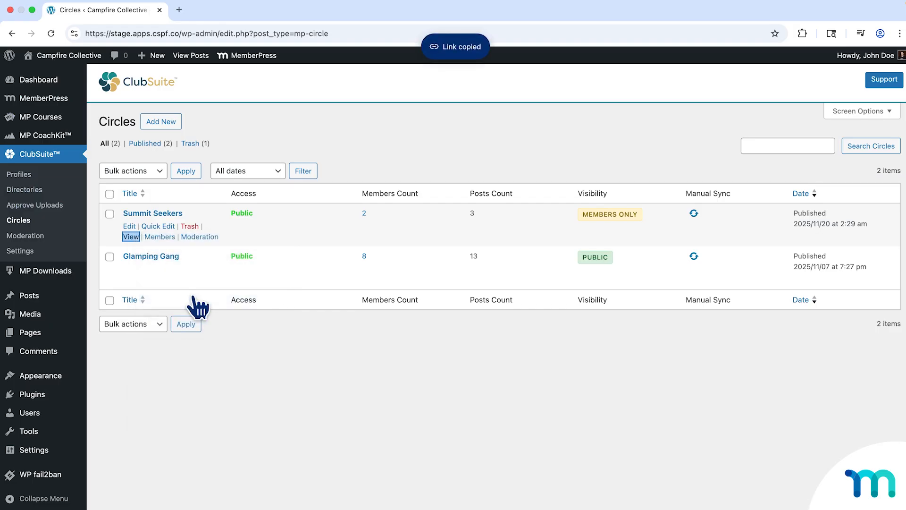
# Open the Campfire Collective site in an incognito window and start signing up for the Explorer membership.
pyautogui.rightClick(71, 75)
pyautogui.click(137, 103)
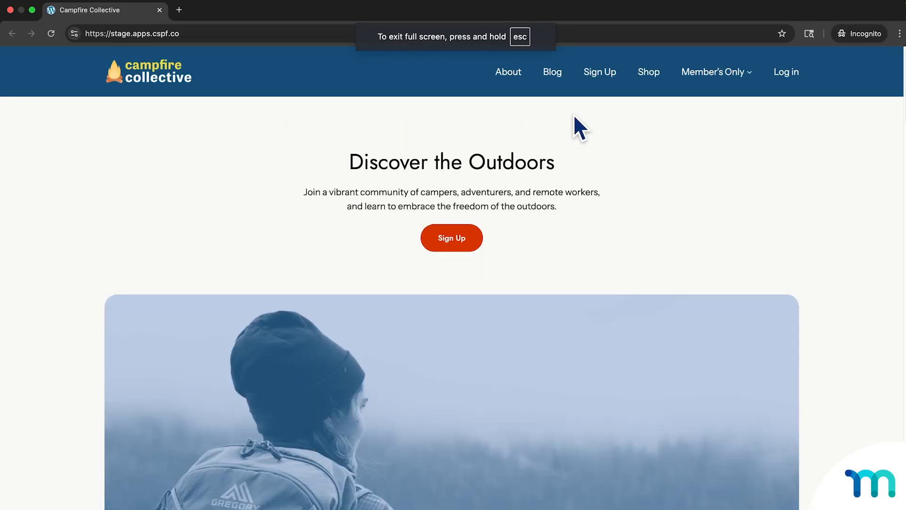
pyautogui.click(598, 71)
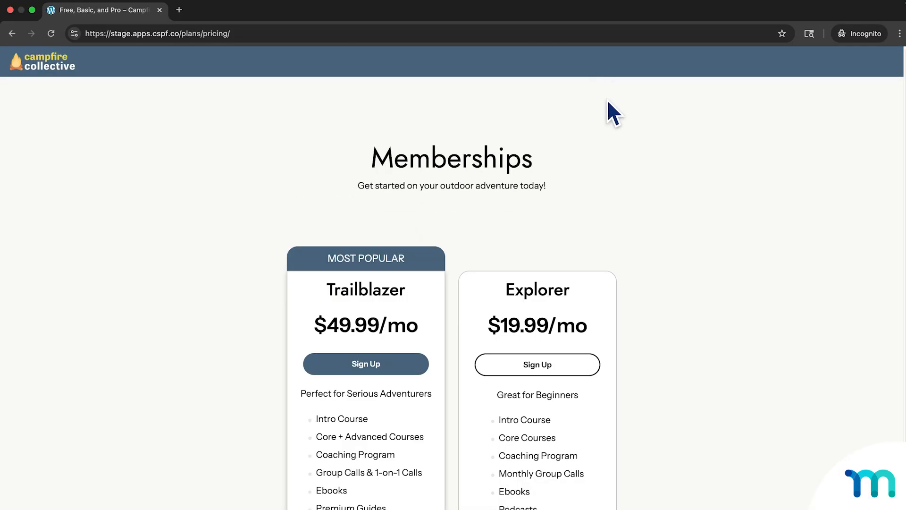
pyautogui.scroll(-1, 613, 123)
pyautogui.scroll(-3, 614, 124)
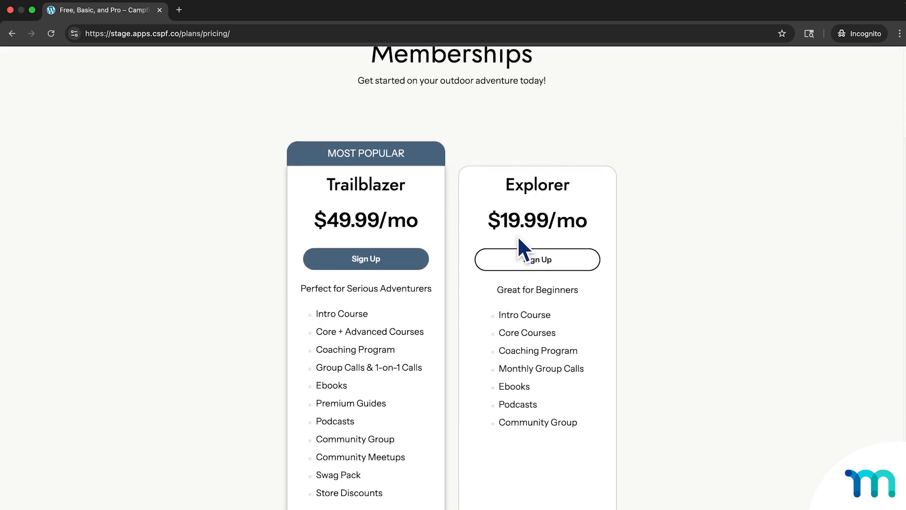
pyautogui.click(525, 263)
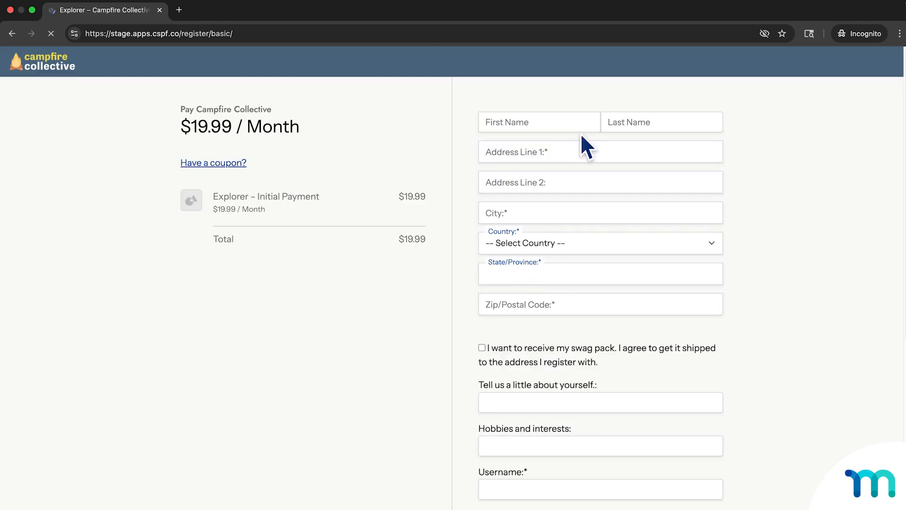
# Enter the new member's first and last name in the Explorer registration form.
pyautogui.click(581, 123)
pyautogui.press('Tab')
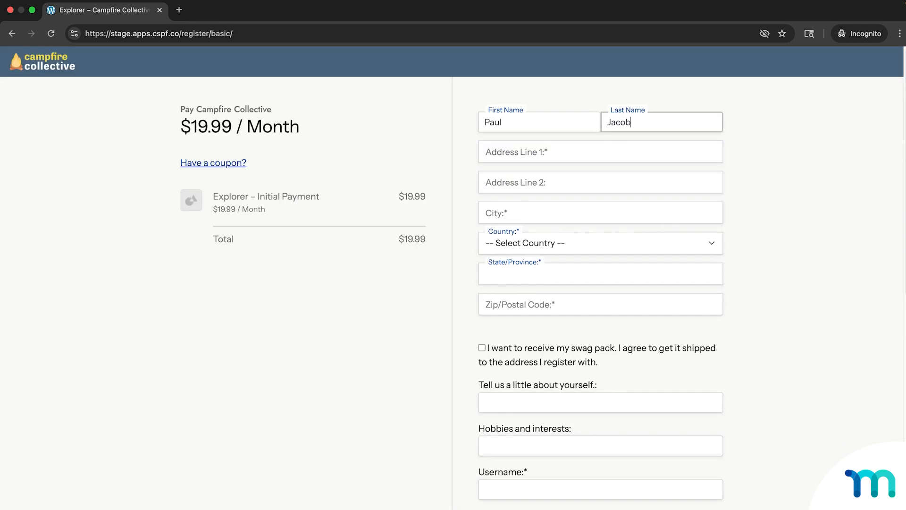
# Fill in the member's street address, city and postal code, choosing United States as the country and Alabama as the state.
pyautogui.press('Tab')
pyautogui.press('Tab')
pyautogui.press('Tab')
pyautogui.write('Little Rock')
pyautogui.press('Tab')
pyautogui.write('united s')
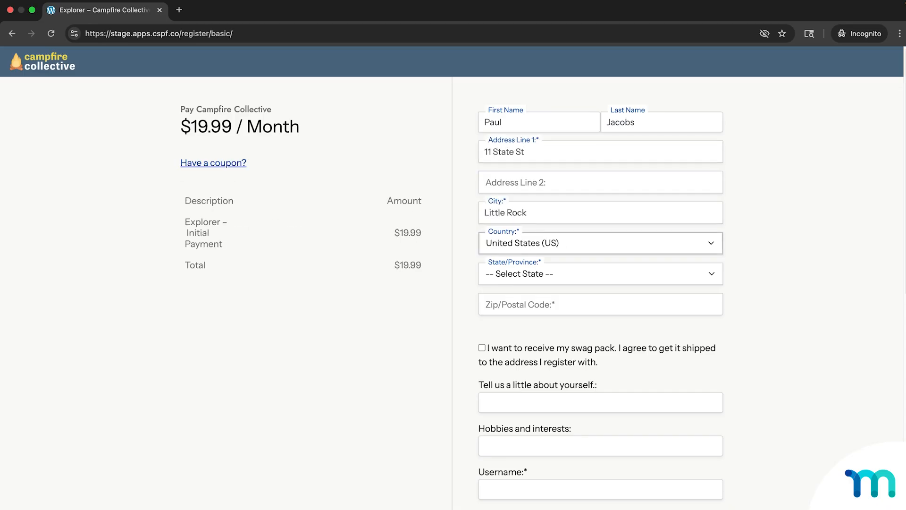
pyautogui.press('Tab')
pyautogui.press('a')
pyautogui.press('Tab')
pyautogui.write('90210')
# Describe the member as "I love coding, vibe coding, and hiking!" and enter "Hiking, programming." as hobbies and interests.
pyautogui.scroll(-3, 690, 330)
pyautogui.click(690, 281)
pyautogui.write('I love coding, vibe coding, and hiking!')
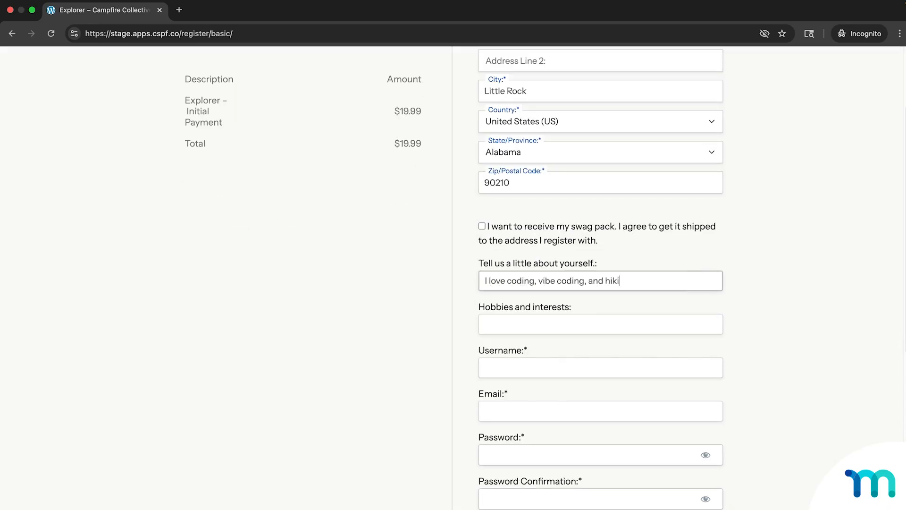
pyautogui.press('Tab')
pyautogui.write('Hiking, programming.')
# Enter the member's username and e-mail, and fill in the account password and its confirmation.
pyautogui.press('Tab')
pyautogui.scroll(-5, 690, 169)
pyautogui.click(690, 168)
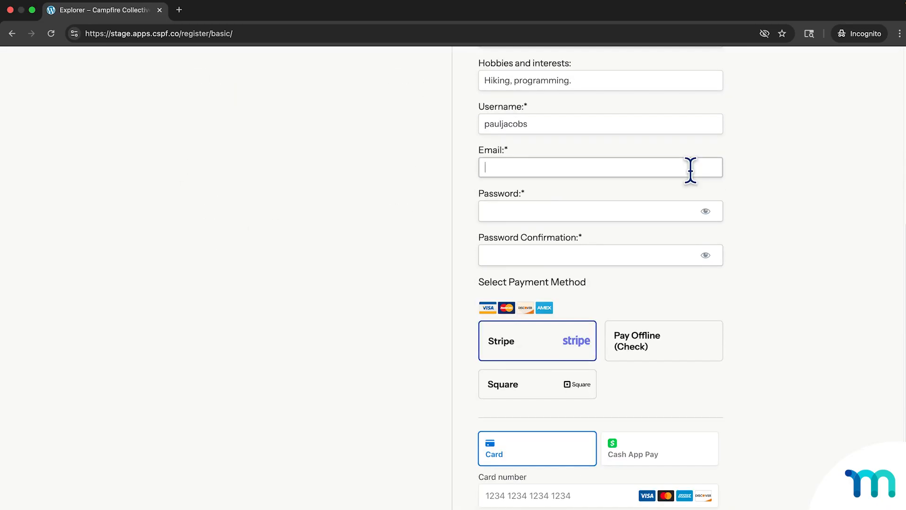
pyautogui.press('Tab')
pyautogui.write('•••••••')
pyautogui.press('Tab')
pyautogui.press('Tab')
pyautogui.write('•••••••')
# Enter the card number, expiration date and security code, consent to the privacy policy and submit the Explorer registration.
pyautogui.scroll(-4, 599, 294)
pyautogui.click(599, 293)
pyautogui.write('42')
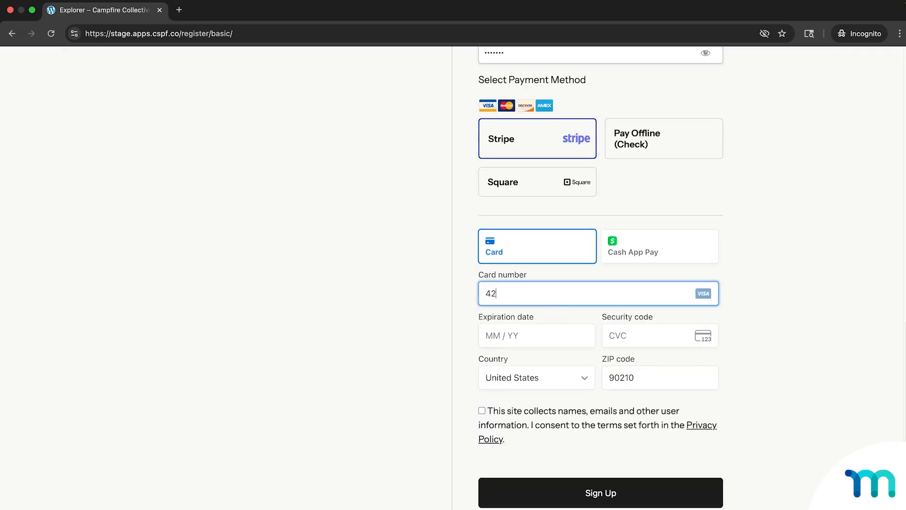
pyautogui.write('424242424242421229129')
pyautogui.click(482, 411)
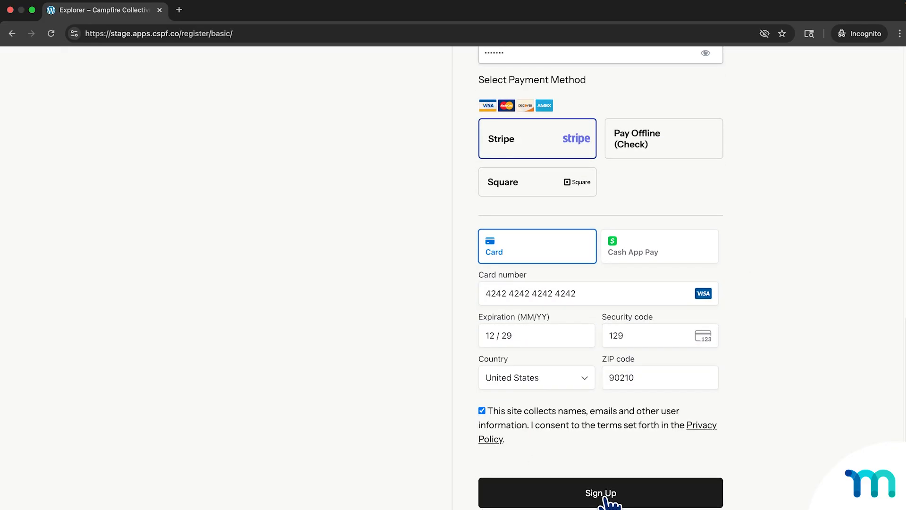
pyautogui.click(605, 499)
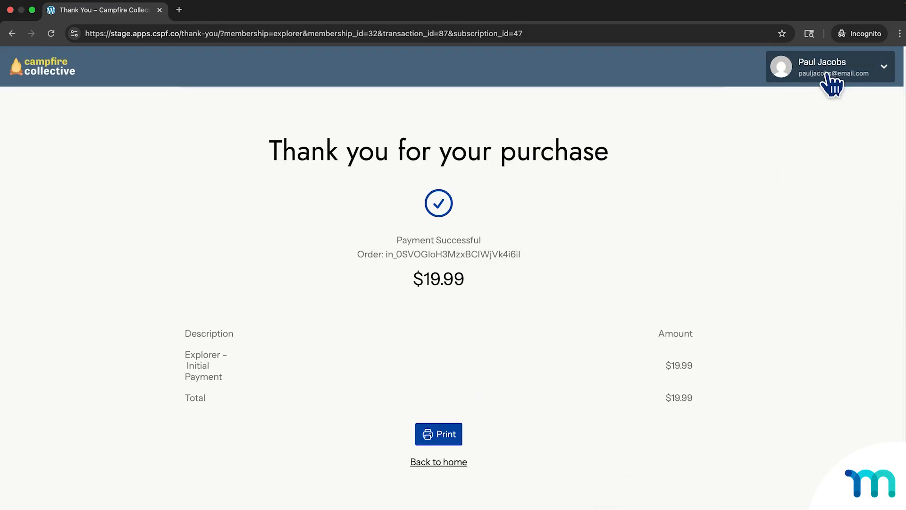
# Open the member's account page and view the member's subscriptions.
pyautogui.click(880, 74)
pyautogui.click(832, 98)
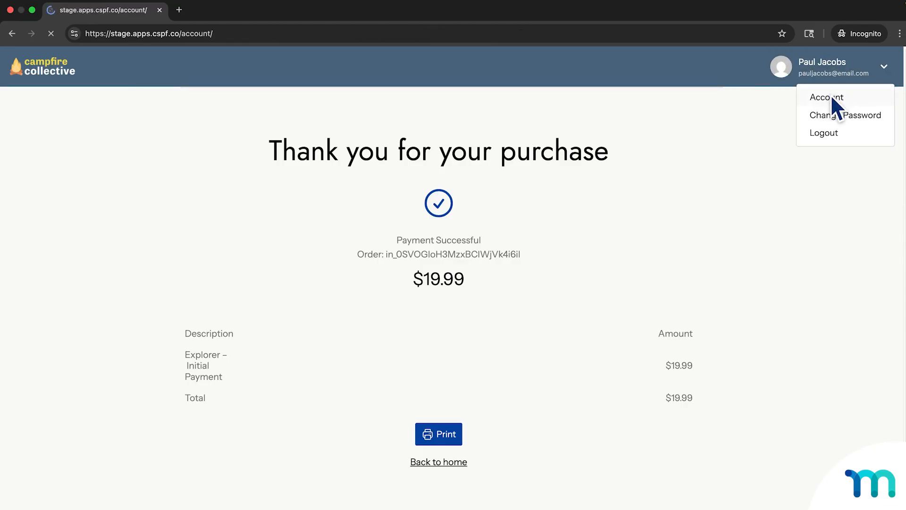
pyautogui.click(71, 156)
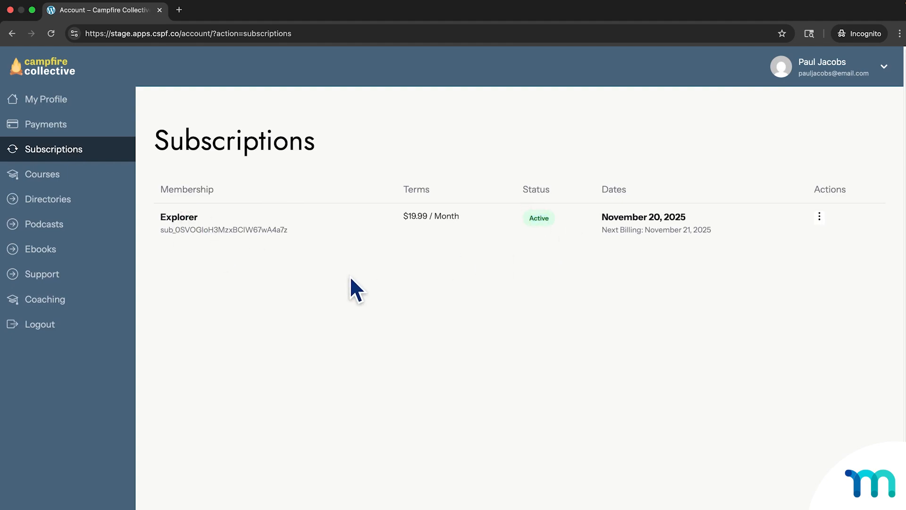
# Open the Summit Seekers circle as the Explorer member using the copied link.
pyautogui.rightClick(316, 34)
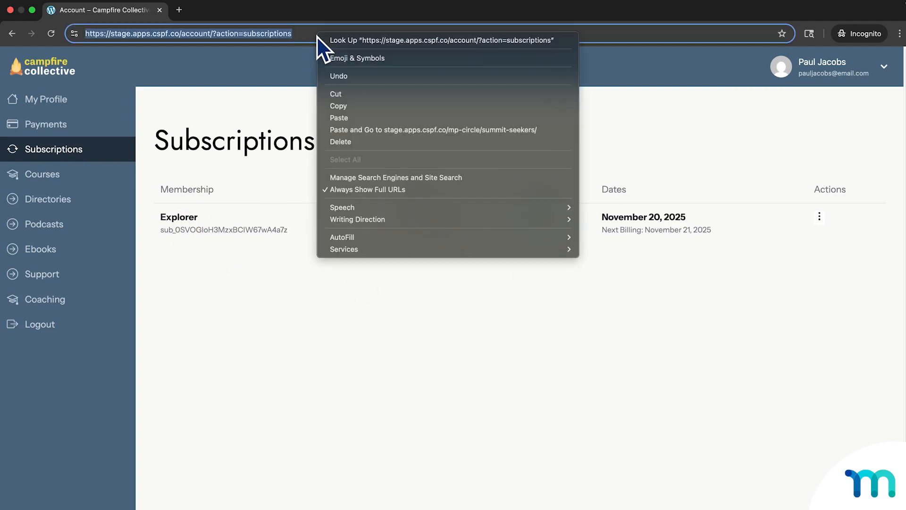
pyautogui.click(361, 118)
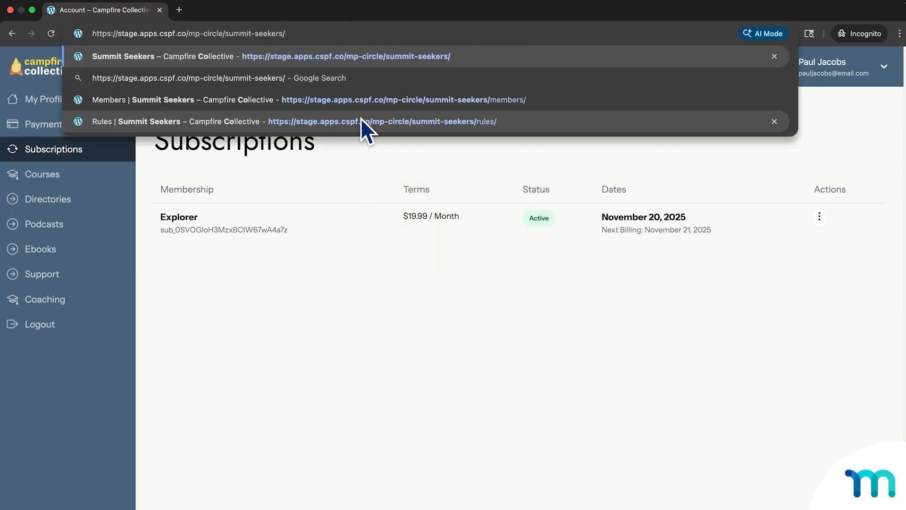
pyautogui.press('Return')
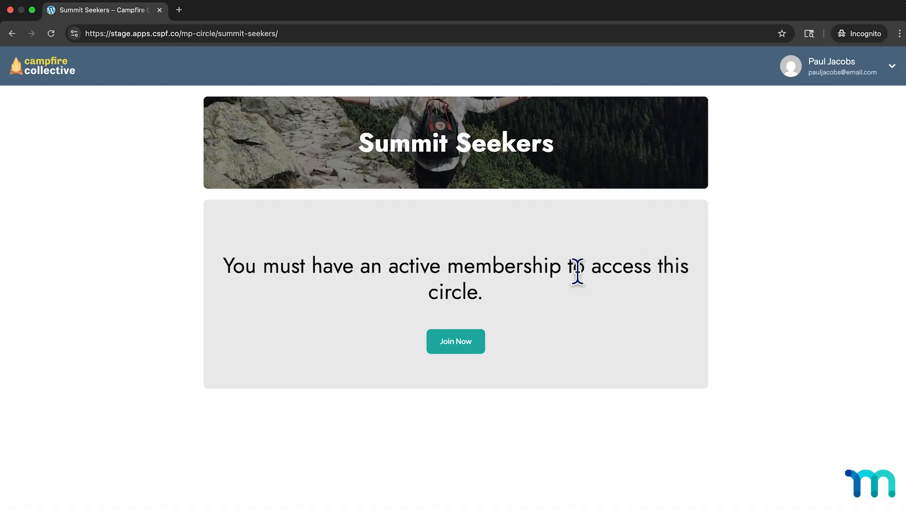
# Open the Trailblazer registration from the restricted Summit Seekers circle and check the membership being purchased.
pyautogui.click(458, 349)
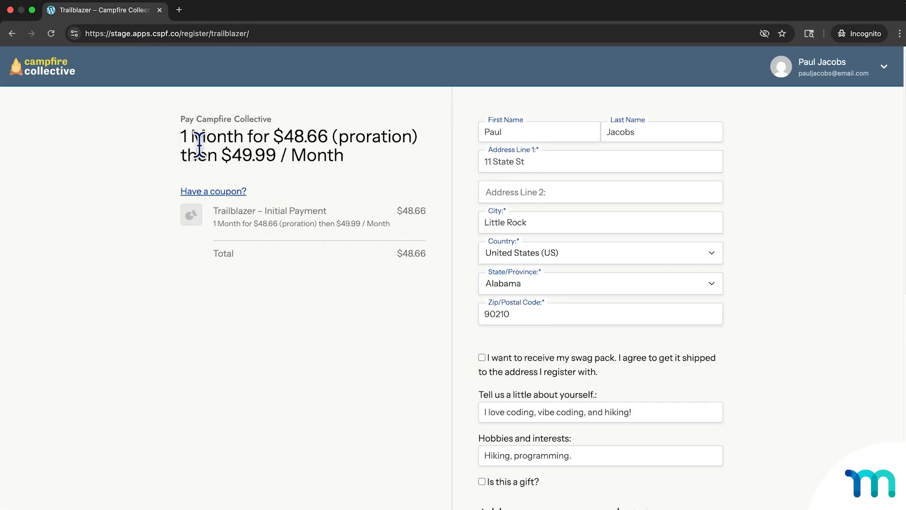
pyautogui.doubleClick(214, 211)
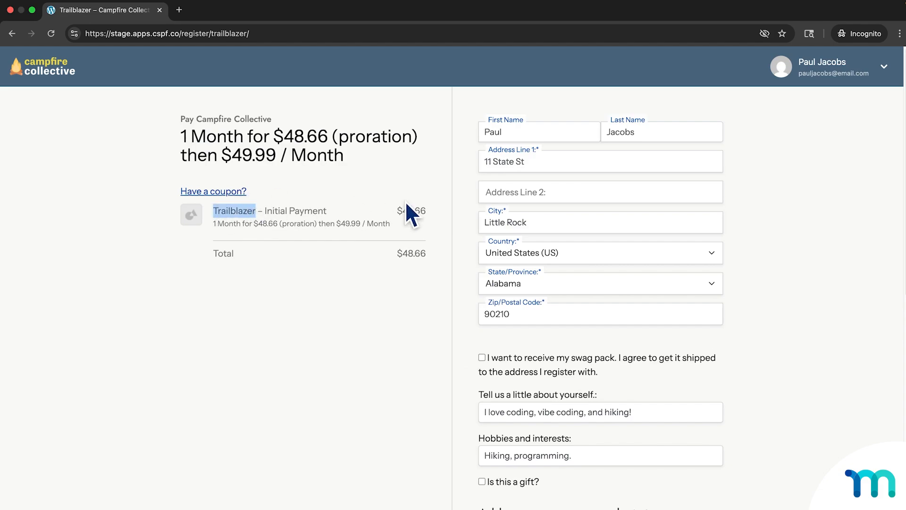
pyautogui.click(748, 182)
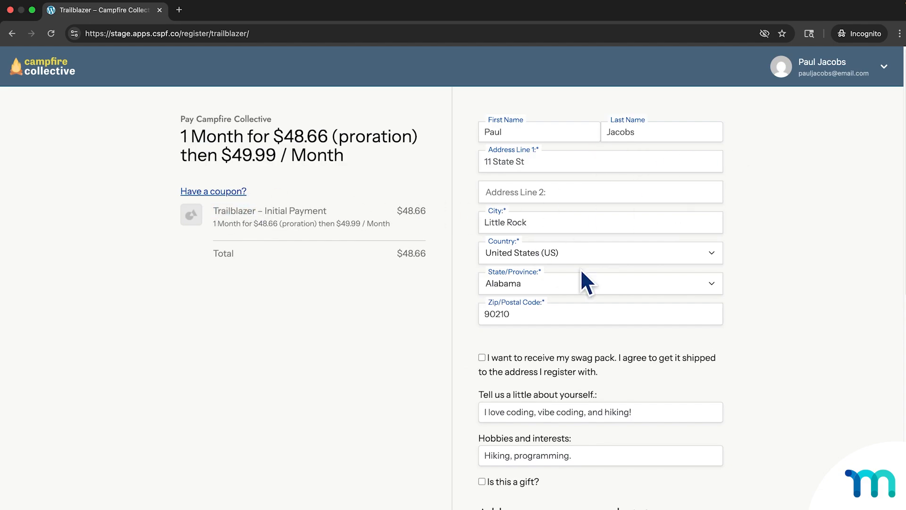
# Fill in the card number, expiration date and security code, consent to the privacy policy and submit the Trailblazer sign-up.
pyautogui.scroll(-3, 667, 273)
pyautogui.scroll(-3, 614, 232)
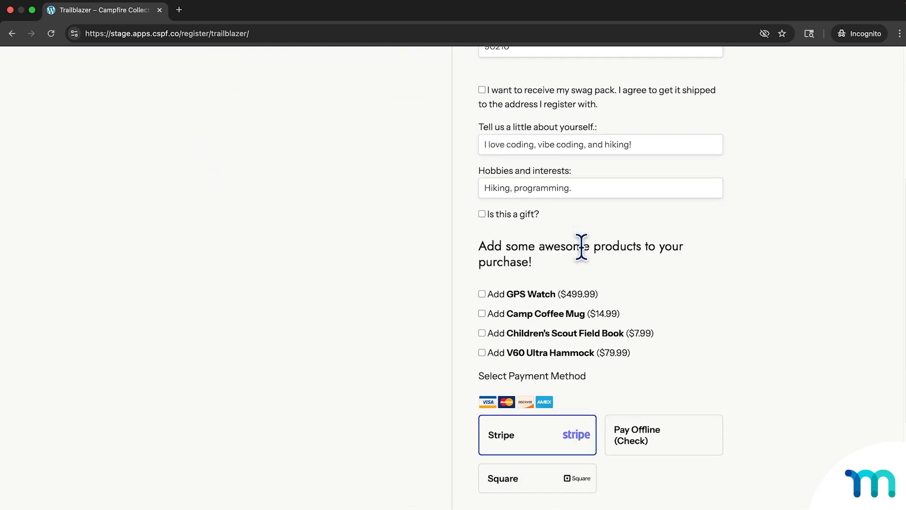
pyautogui.scroll(-6, 614, 243)
pyautogui.click(583, 289)
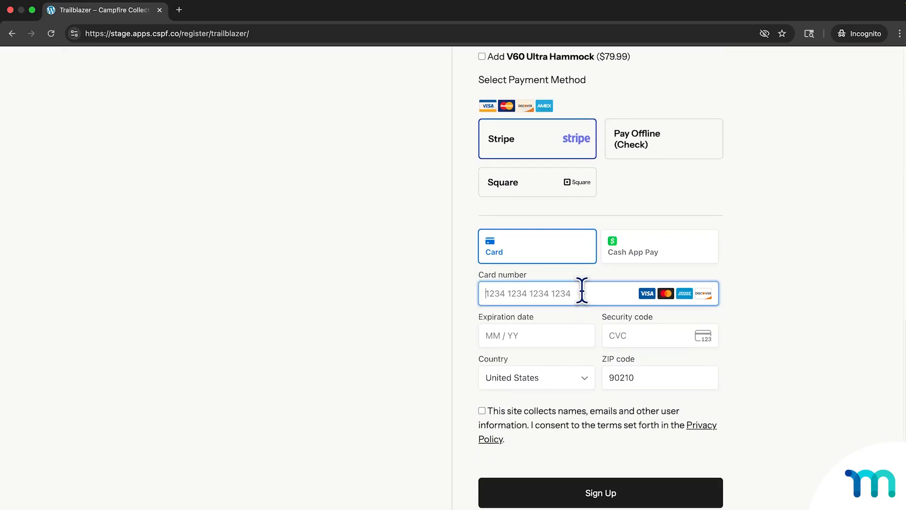
pyautogui.write('4242 4242 42424242121')
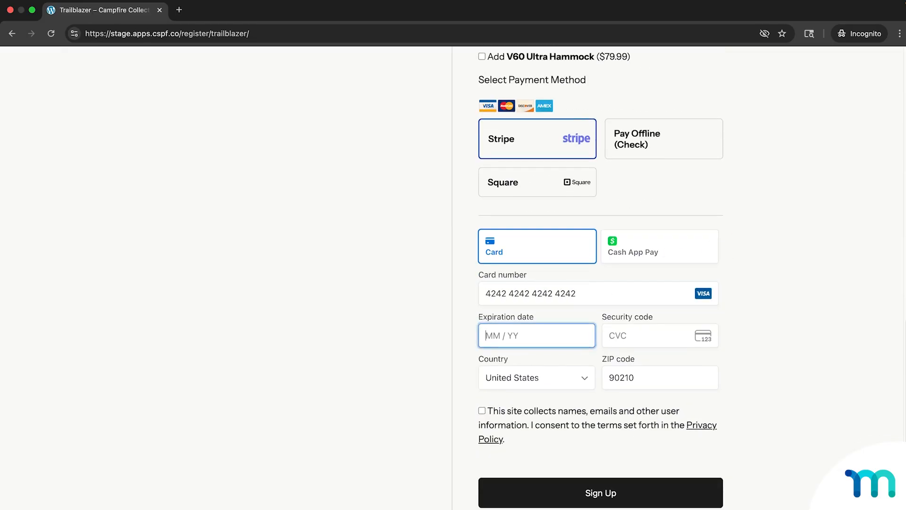
pyautogui.press('BackSpace')
pyautogui.write('29')
pyautogui.press('Tab')
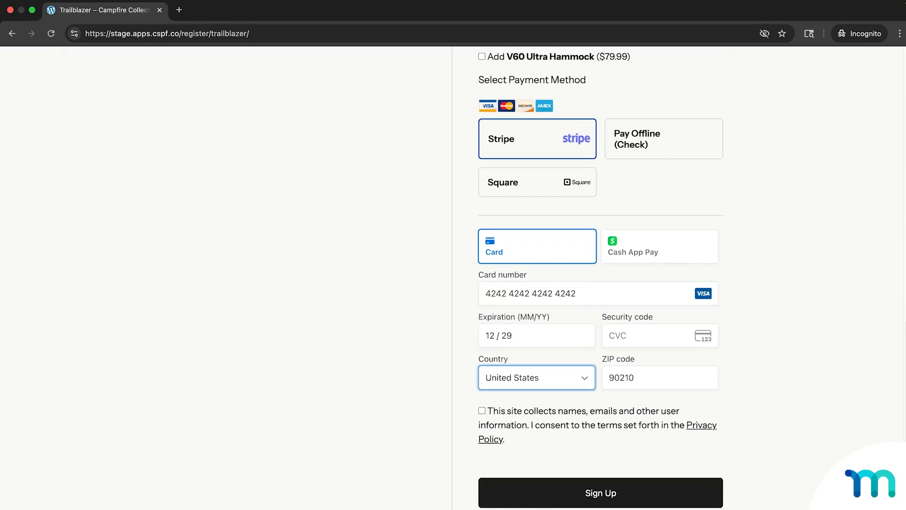
pyautogui.click(643, 335)
pyautogui.write('123')
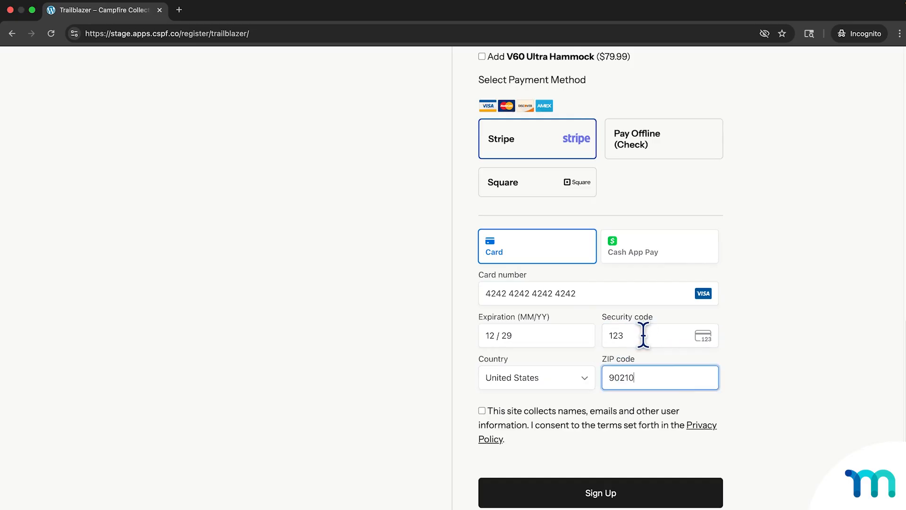
pyautogui.click(566, 422)
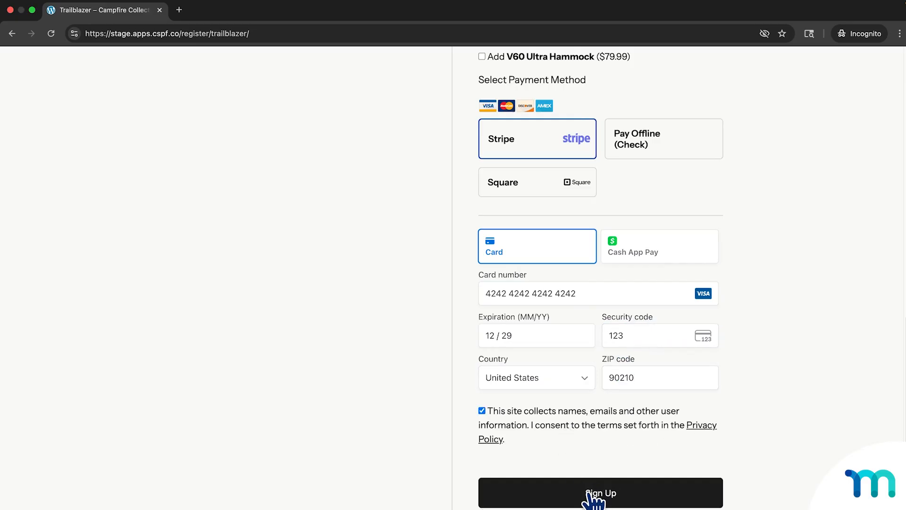
pyautogui.click(594, 492)
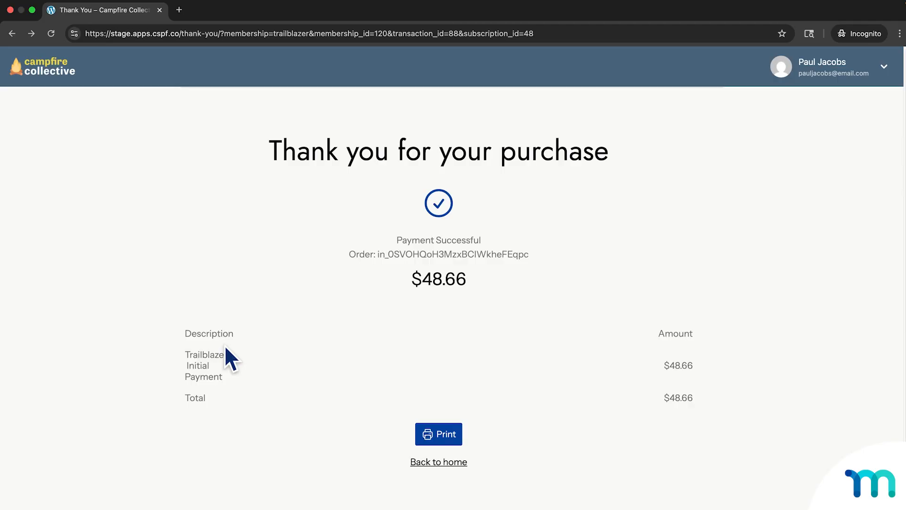
# Reopen the Summit Seekers circle with the copied link and publish the post "Hi!" in its feed.
pyautogui.rightClick(469, 35)
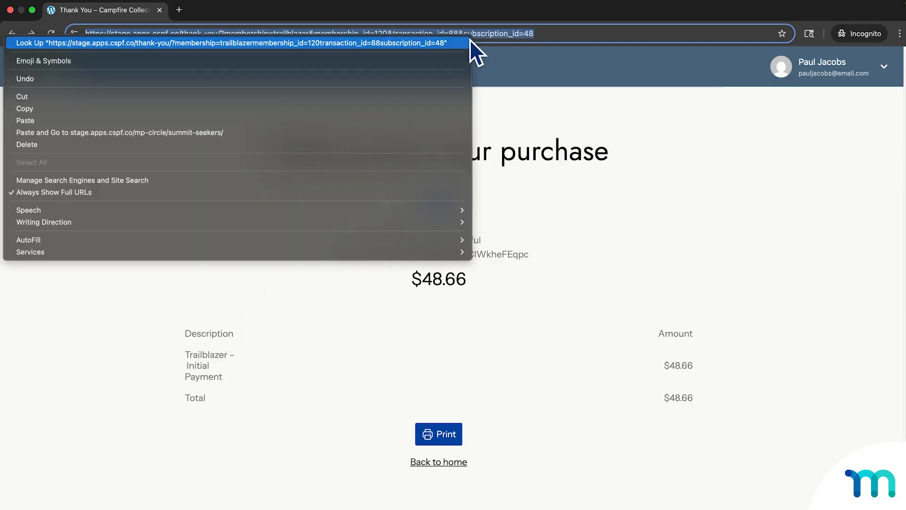
pyautogui.click(306, 132)
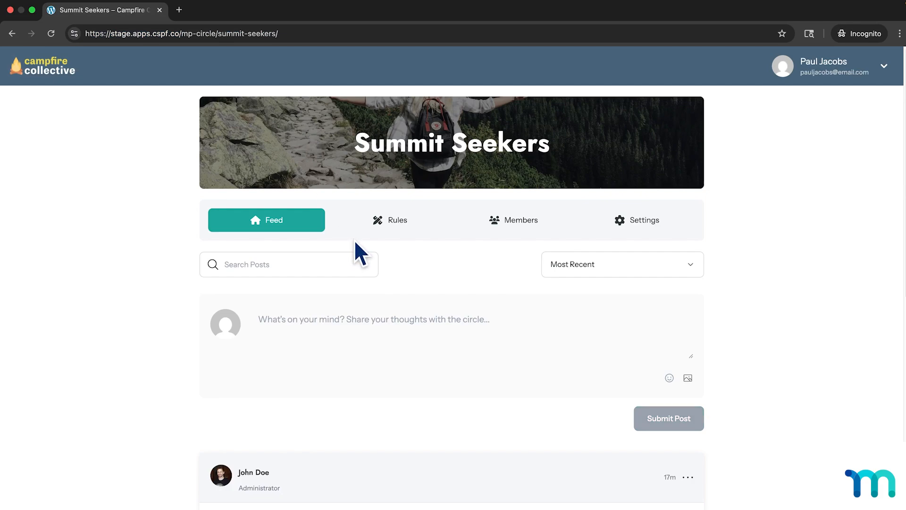
pyautogui.scroll(-2, 354, 239)
pyautogui.click(287, 219)
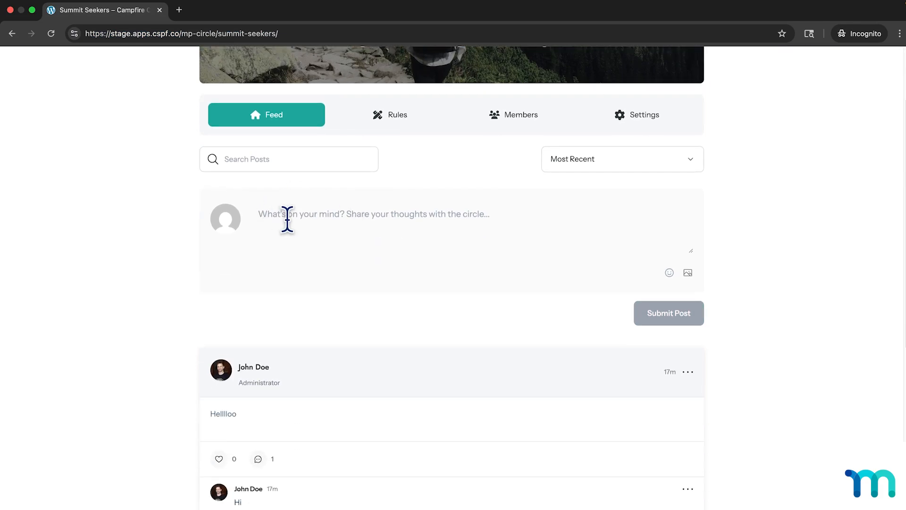
pyautogui.write('Hi!')
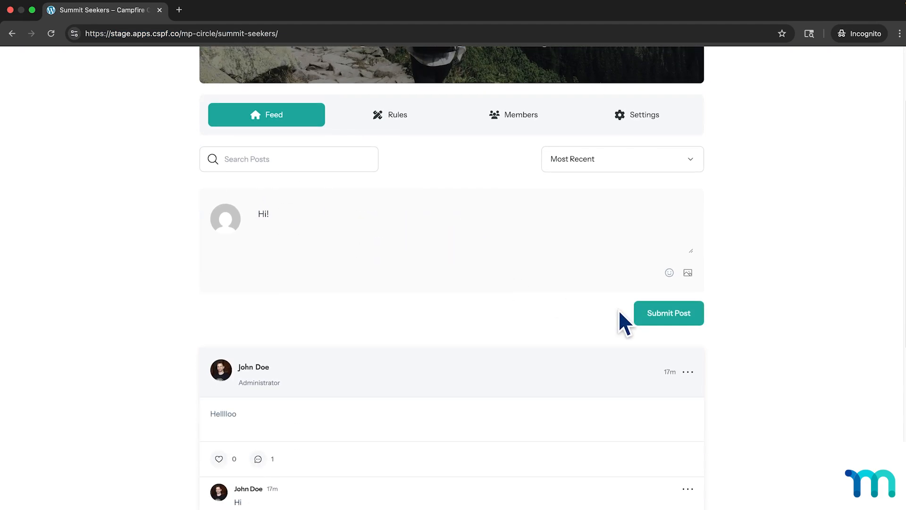
pyautogui.click(654, 317)
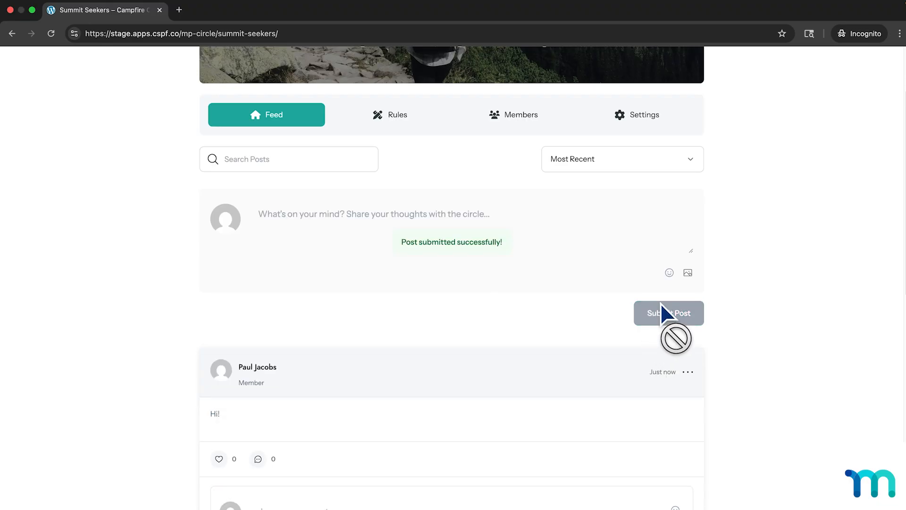
pyautogui.scroll(-8, 725, 242)
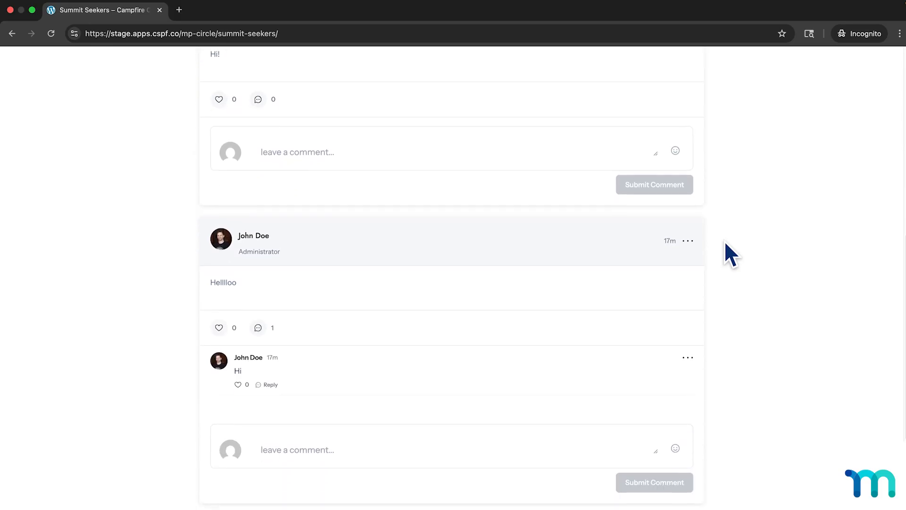
pyautogui.scroll(8, 725, 242)
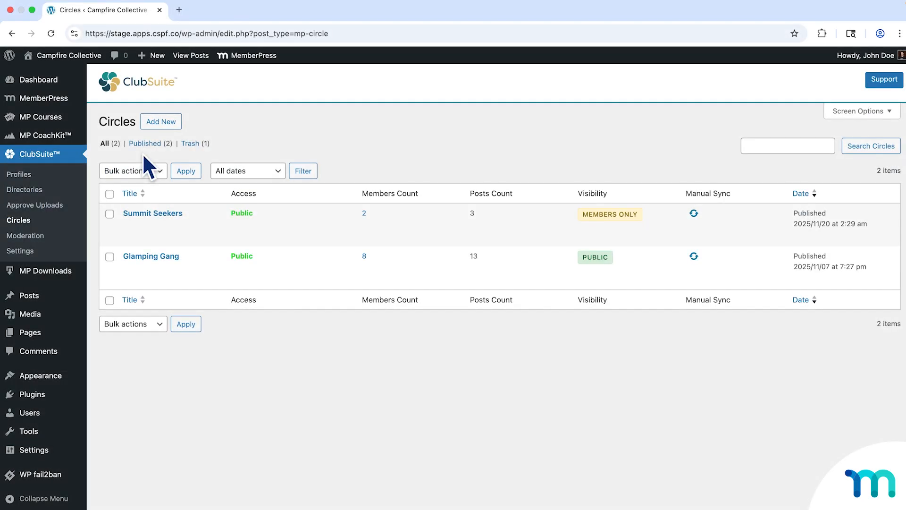
# In the site admin, cancel the test member's Trailblazer subscription in the MemberPress subscriptions list.
pyautogui.moveTo(47, 98)
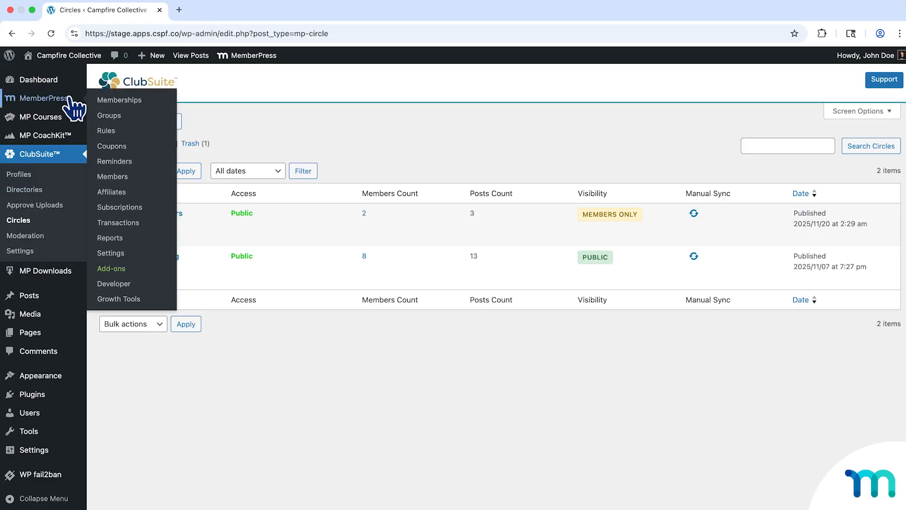
pyautogui.click(130, 210)
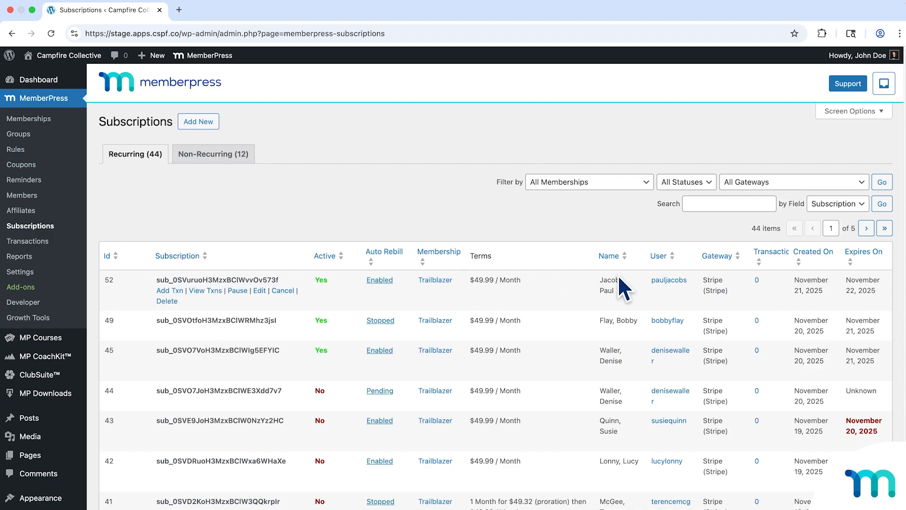
pyautogui.click(284, 291)
pyautogui.click(545, 114)
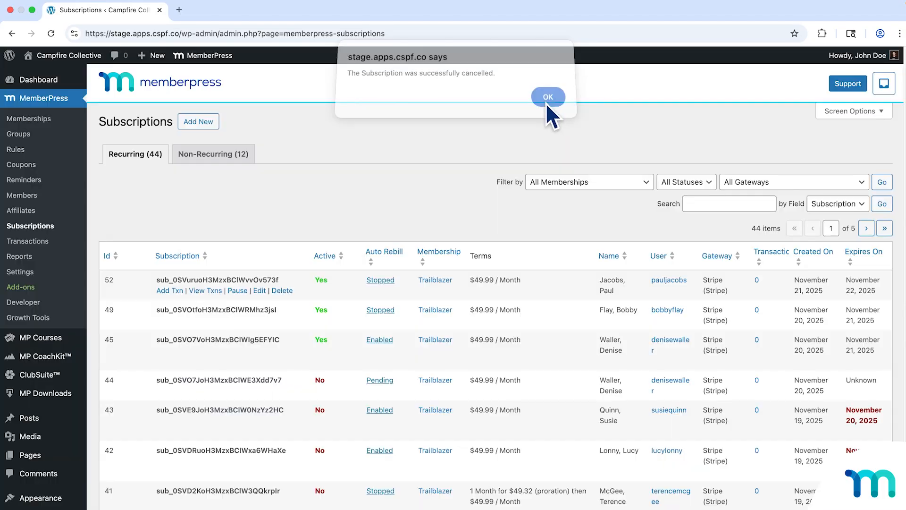
pyautogui.click(547, 103)
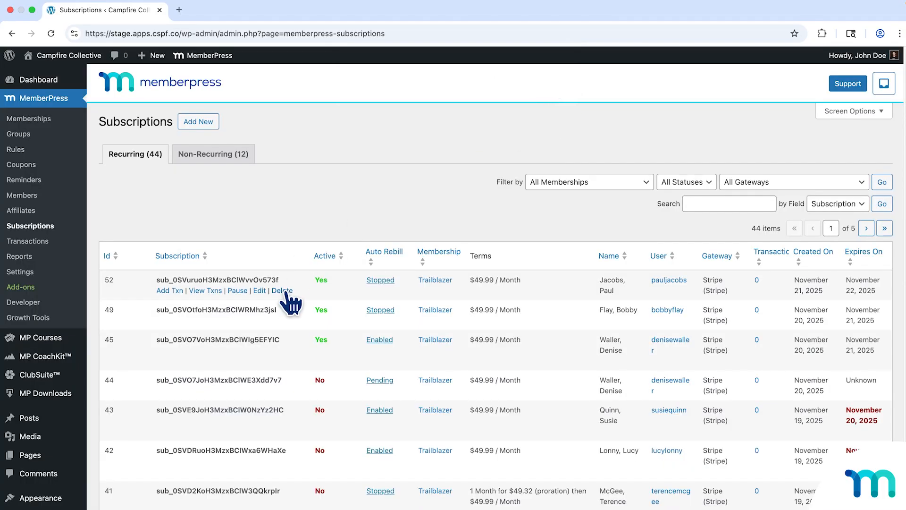
# Delete the cancelled Trailblazer subscription and reload the Summit Seekers circle as that member.
pyautogui.click(282, 290)
pyautogui.click(538, 158)
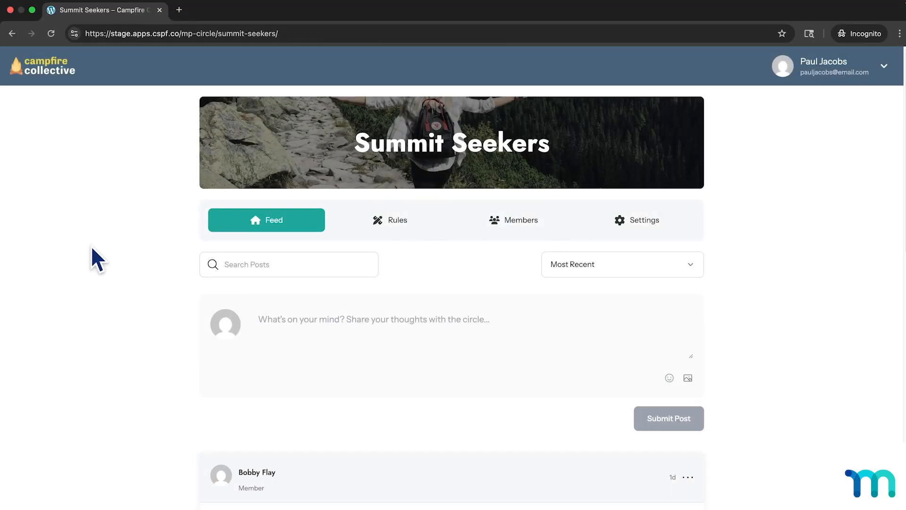
pyautogui.click(47, 40)
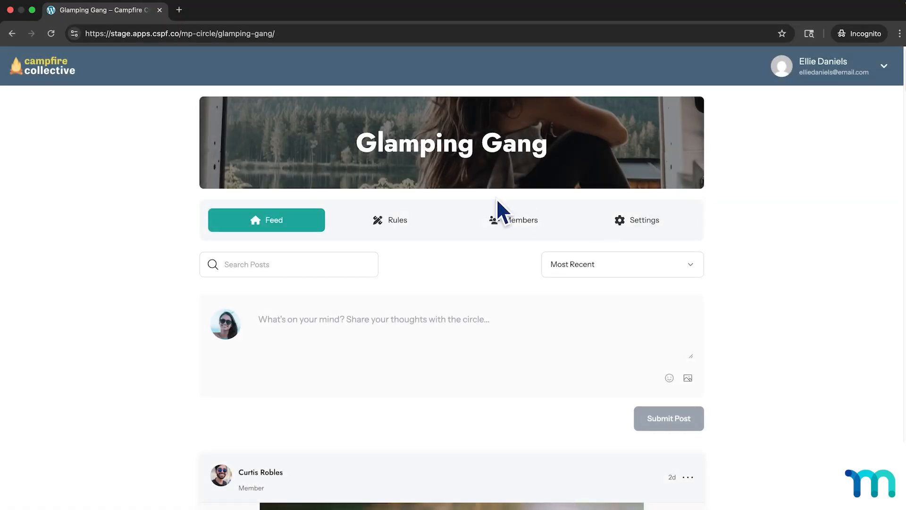
# Look through the posts in the Glamping Gang circle's feed.
pyautogui.scroll(-5, 752, 325)
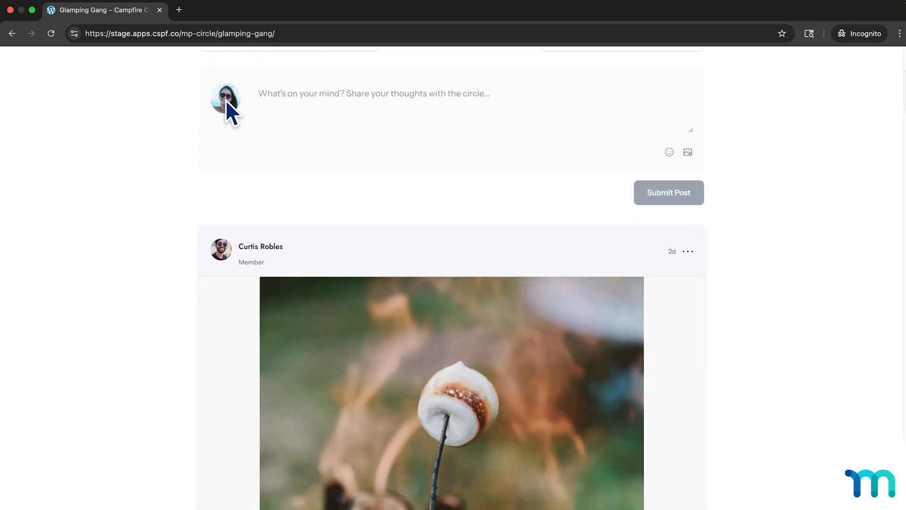
pyautogui.scroll(-2, 425, 203)
pyautogui.scroll(3, 434, 208)
pyautogui.scroll(4, 463, 226)
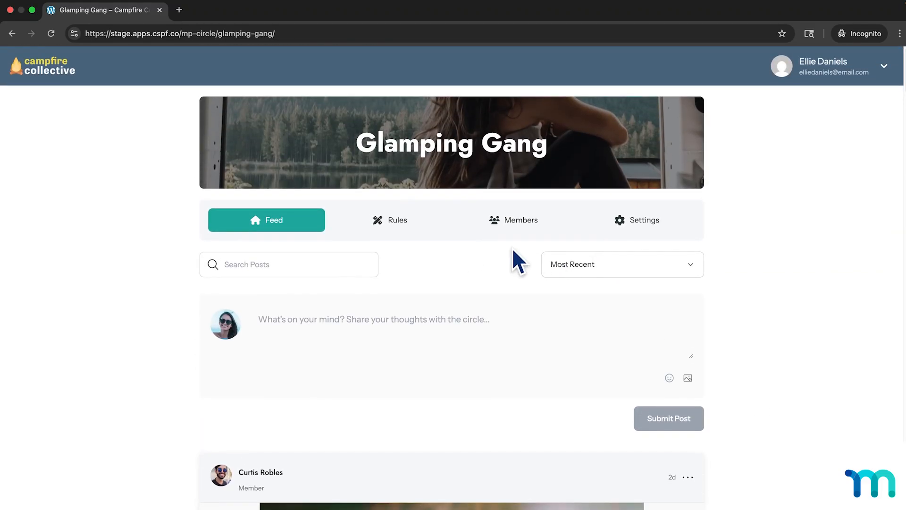
# View the Glamping Gang circle's guidelines and the member's notification and leave-circle settings.
pyautogui.click(388, 229)
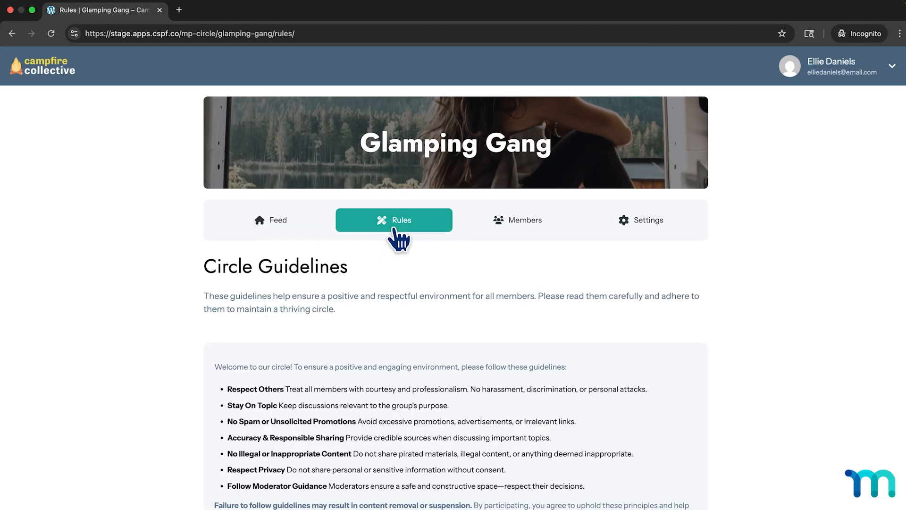
pyautogui.click(647, 236)
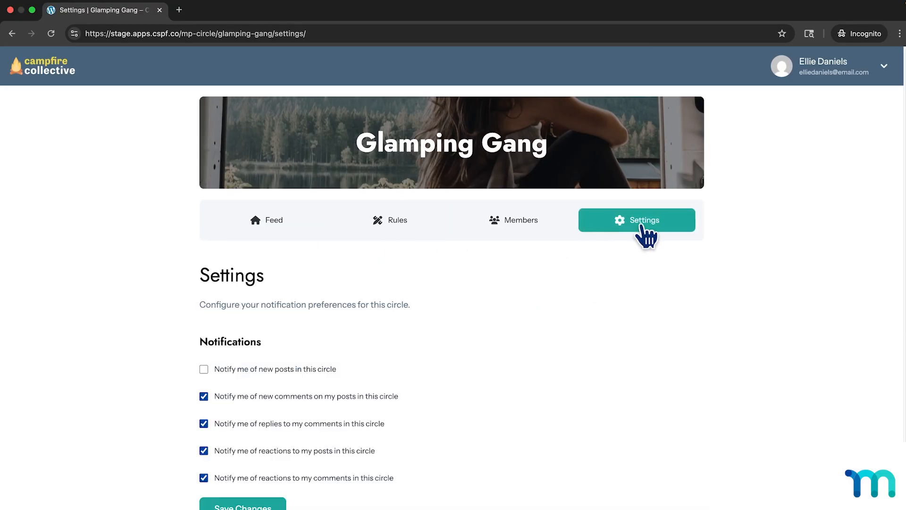
pyautogui.scroll(-1, 413, 397)
pyautogui.scroll(-1, 407, 385)
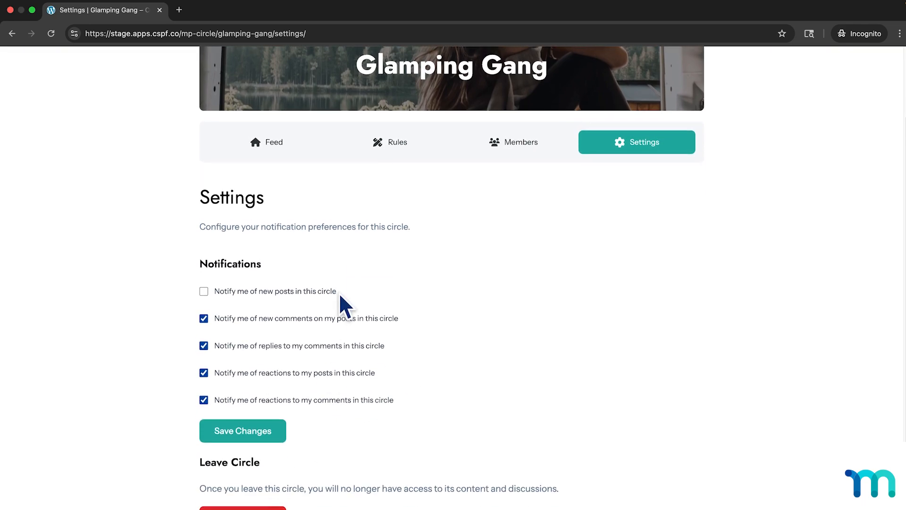
pyautogui.scroll(1, 372, 282)
pyautogui.scroll(2, 321, 250)
# Return to the Glamping Gang feed and search its posts for "backpack".
pyautogui.click(272, 226)
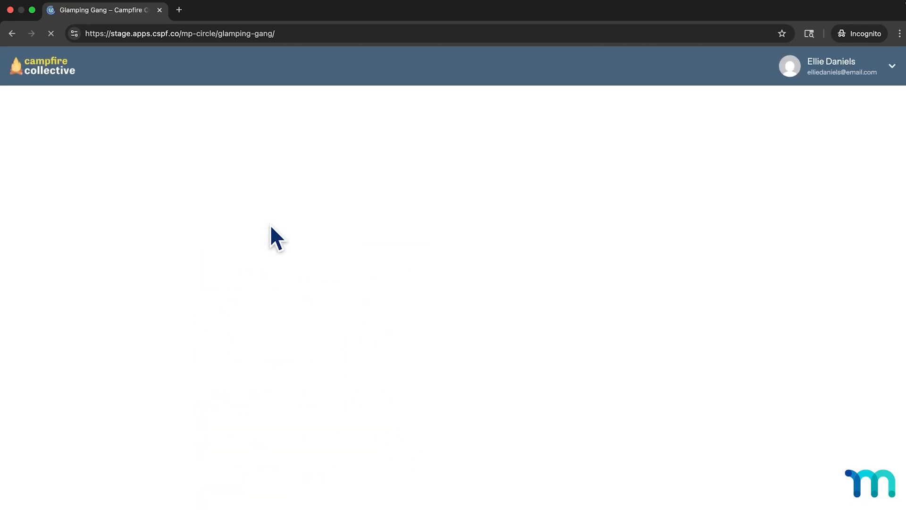
pyautogui.click(323, 263)
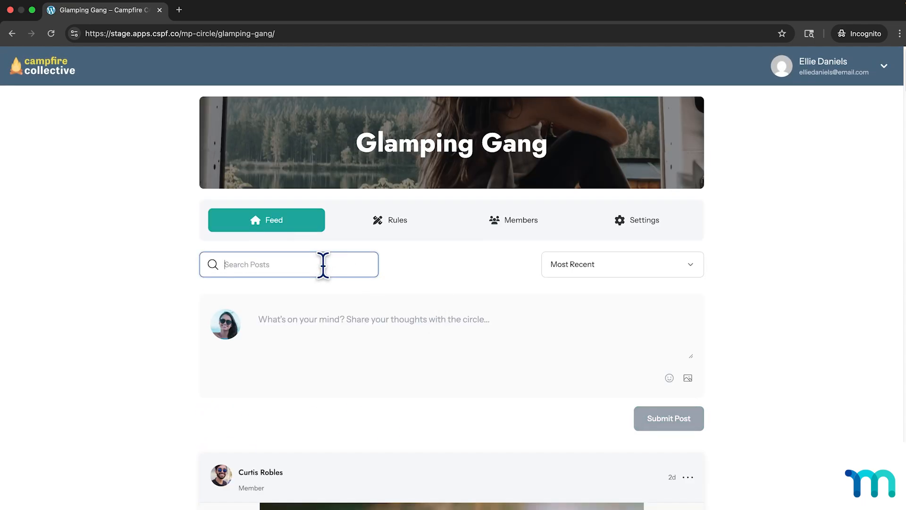
pyautogui.write('backpack')
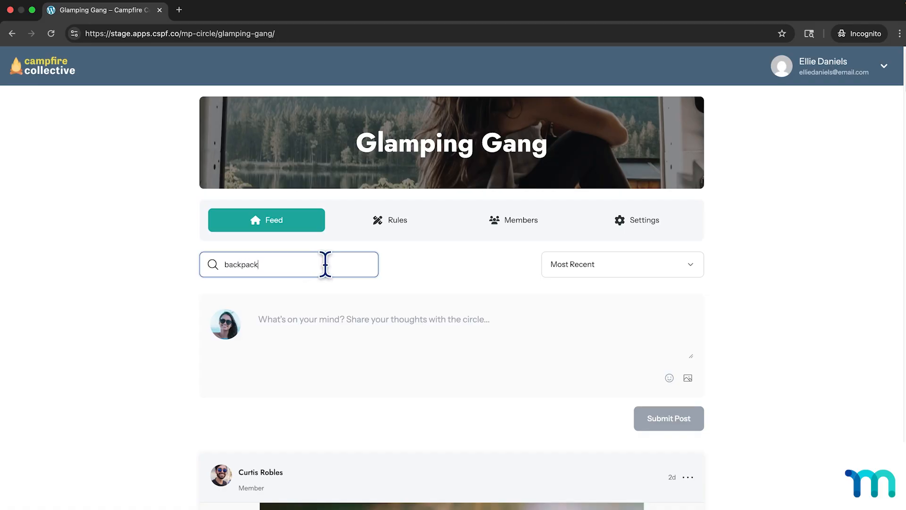
pyautogui.press('Return')
pyautogui.scroll(-6, 339, 301)
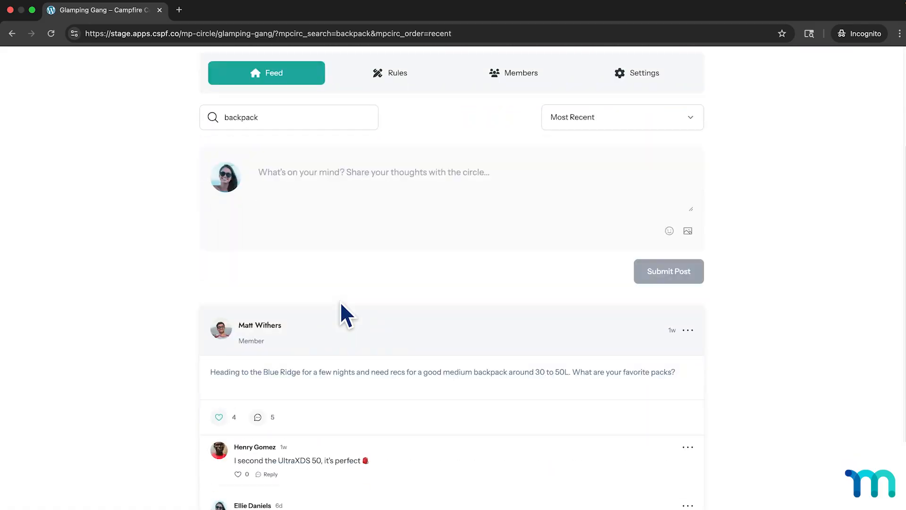
pyautogui.scroll(6, 346, 316)
# Clear the "backpack" post search and sort the Glamping Gang feed by Most Recent.
pyautogui.click(250, 265)
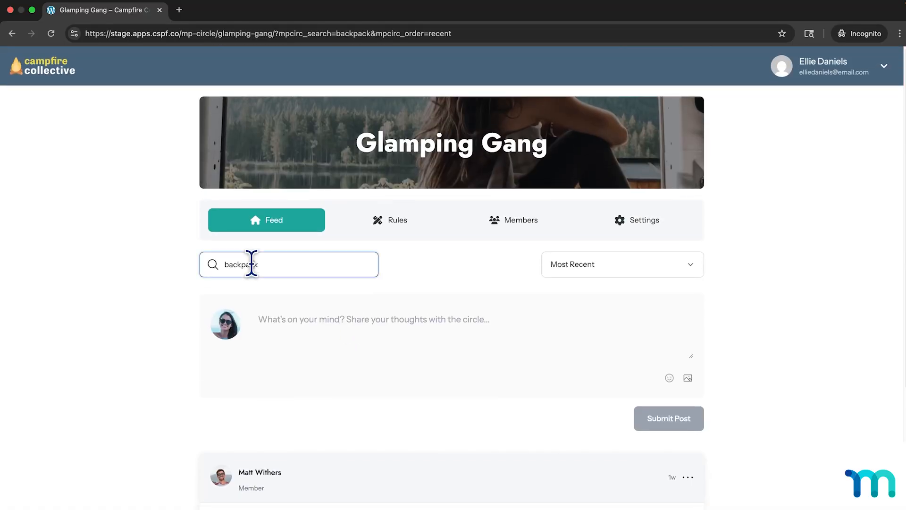
pyautogui.moveTo(267, 264); pyautogui.dragTo(205, 264)
pyautogui.press('BackSpace')
pyautogui.press('Return')
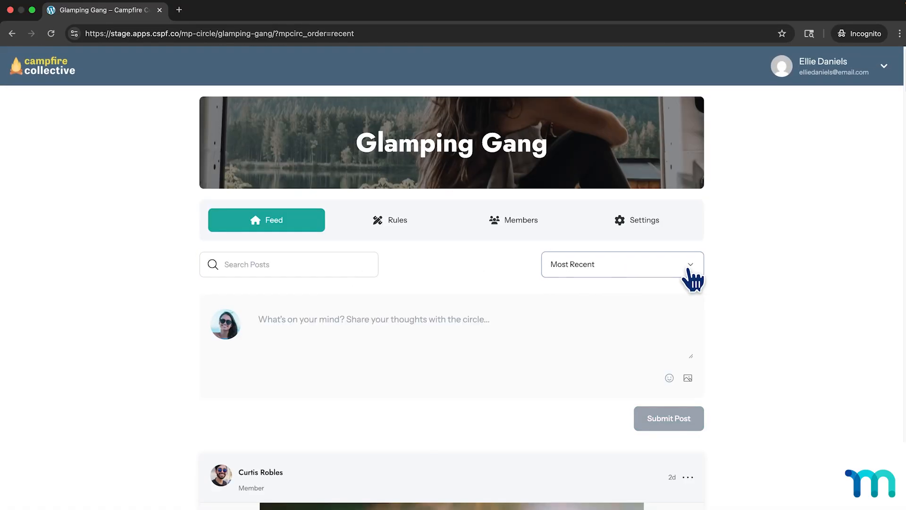
pyautogui.click(690, 275)
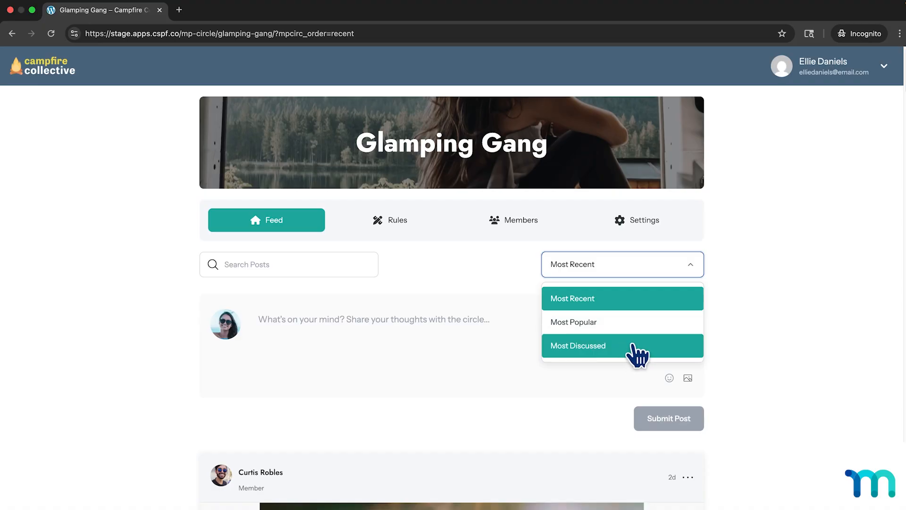
pyautogui.click(634, 301)
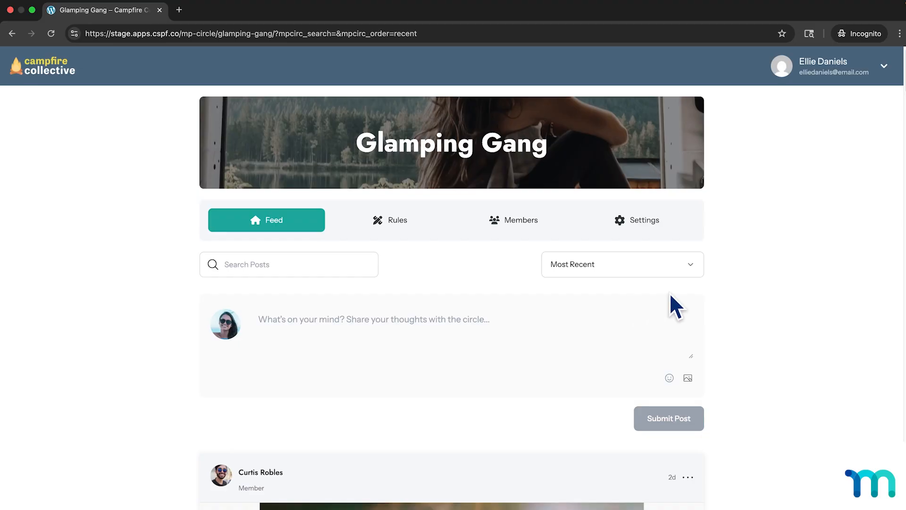
# Write a new circle post reading "Hey, check out this sweet climb!" followed by a climber emoji and a boot emoji.
pyautogui.scroll(-3, 732, 297)
pyautogui.click(405, 247)
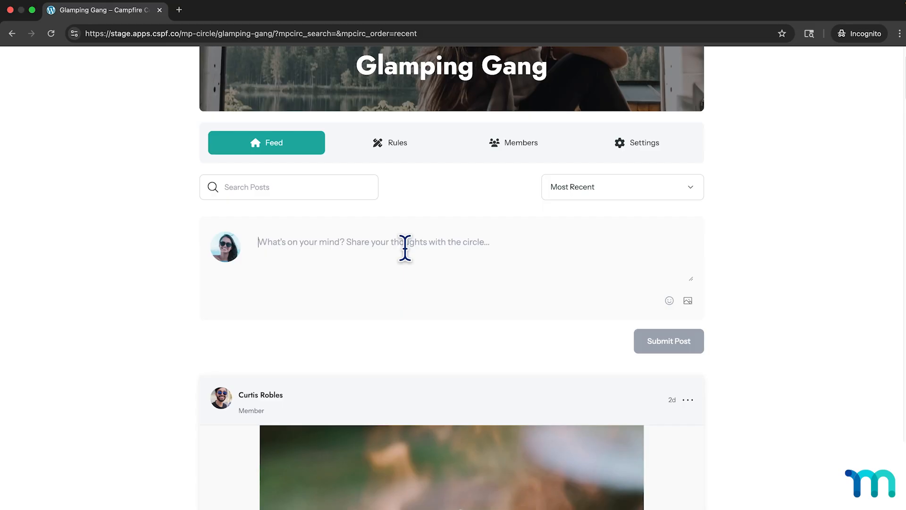
pyautogui.write('Hey, check out this sweet climb!')
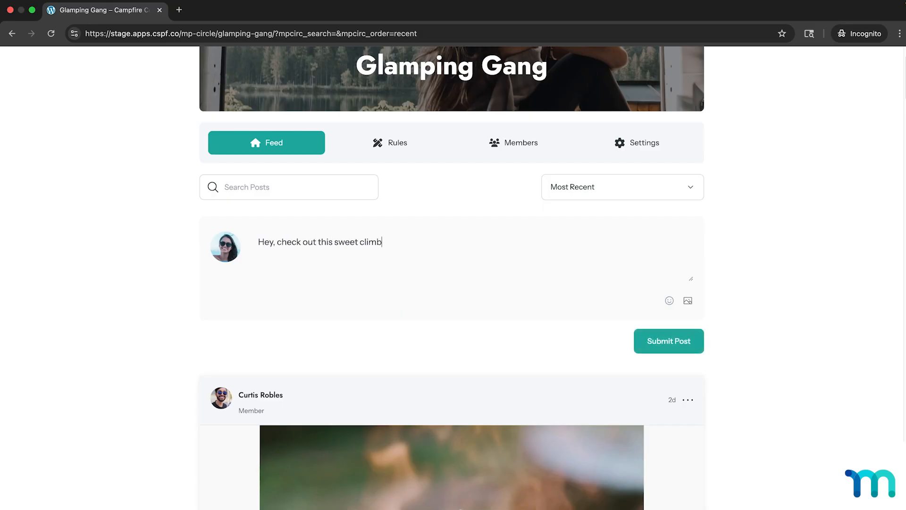
pyautogui.click(669, 301)
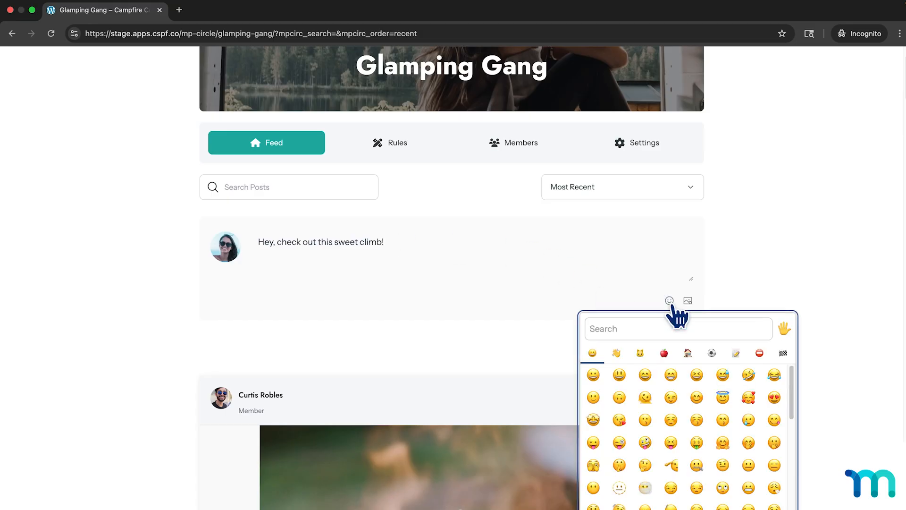
pyautogui.click(685, 326)
pyautogui.write('climb')
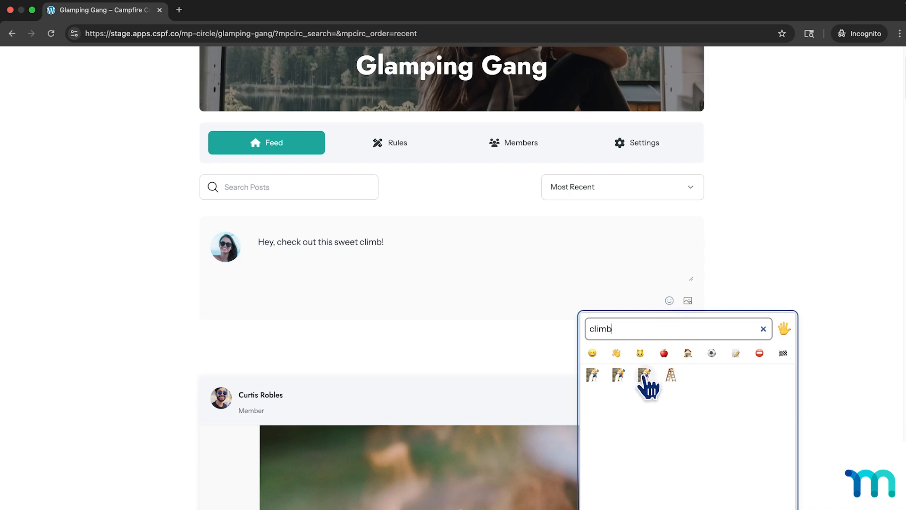
pyautogui.click(592, 375)
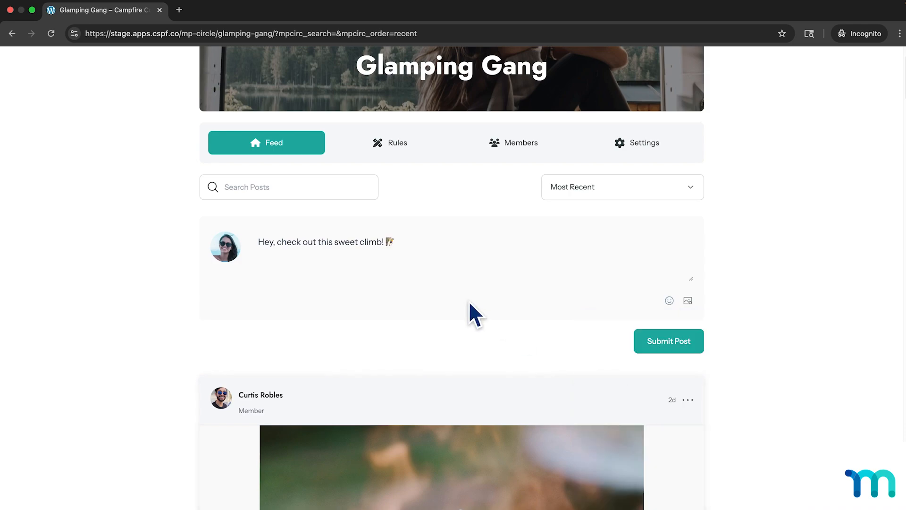
pyautogui.click(669, 301)
pyautogui.write('boot')
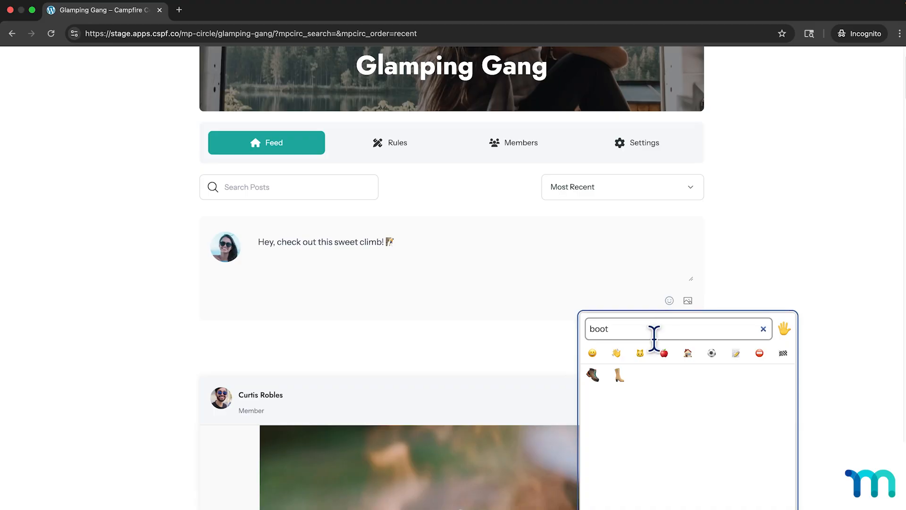
pyautogui.click(591, 376)
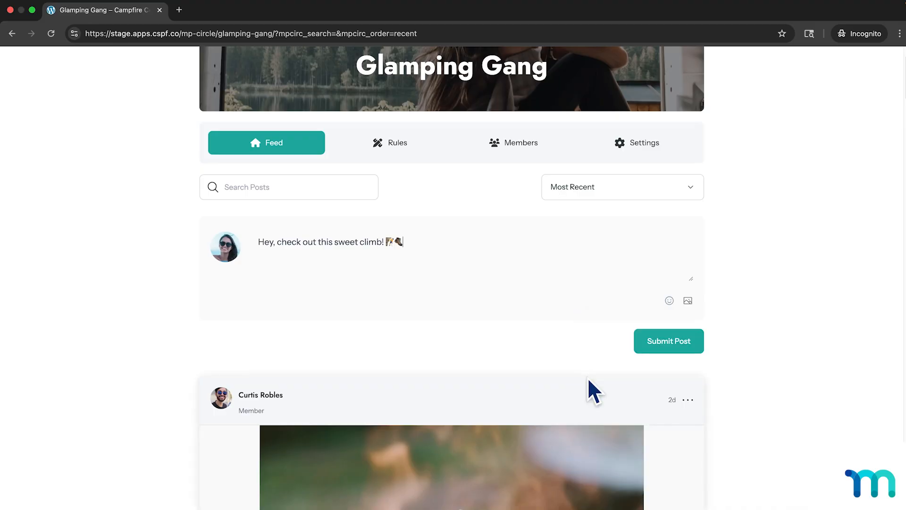
# Attach the image 1EpicClimb.jpeg from Downloads to the post and submit it.
pyautogui.click(687, 301)
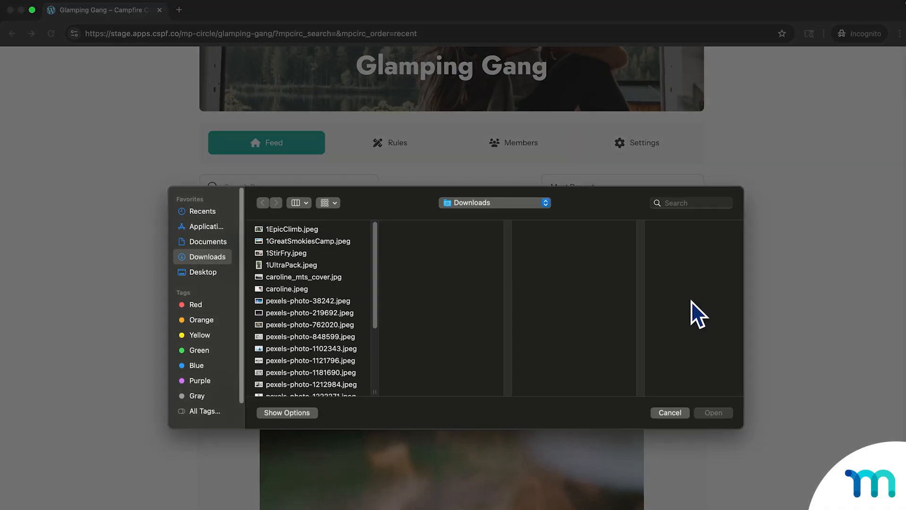
pyautogui.click(305, 230)
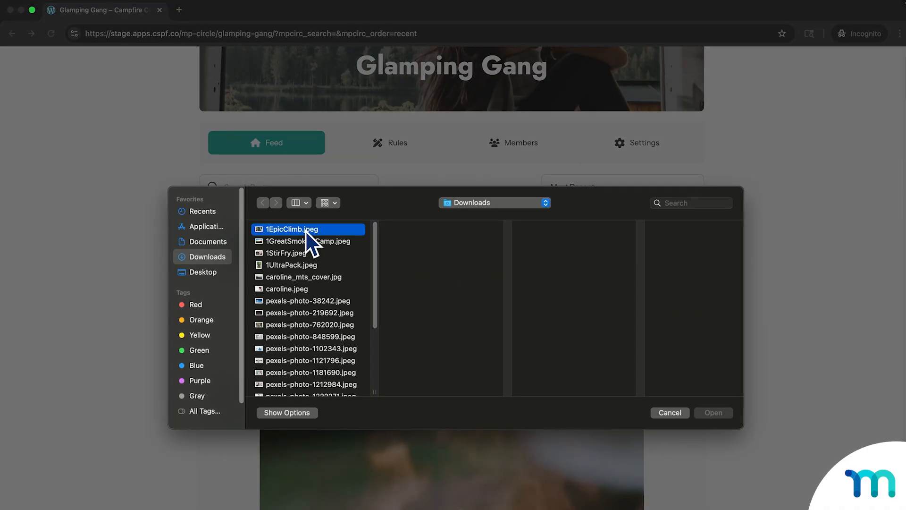
pyautogui.click(713, 413)
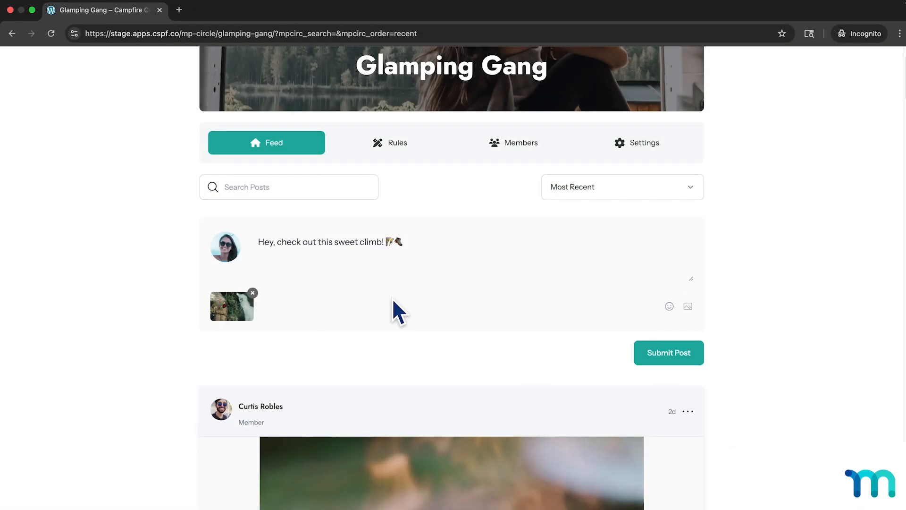
pyautogui.click(673, 352)
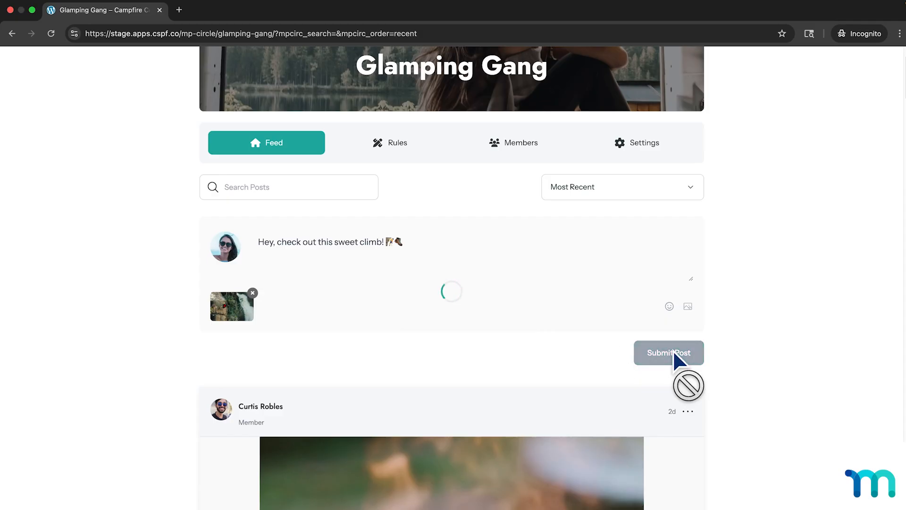
# View the new climbing post on its own page, return to the feed and check the post's available options.
pyautogui.scroll(-1, 674, 353)
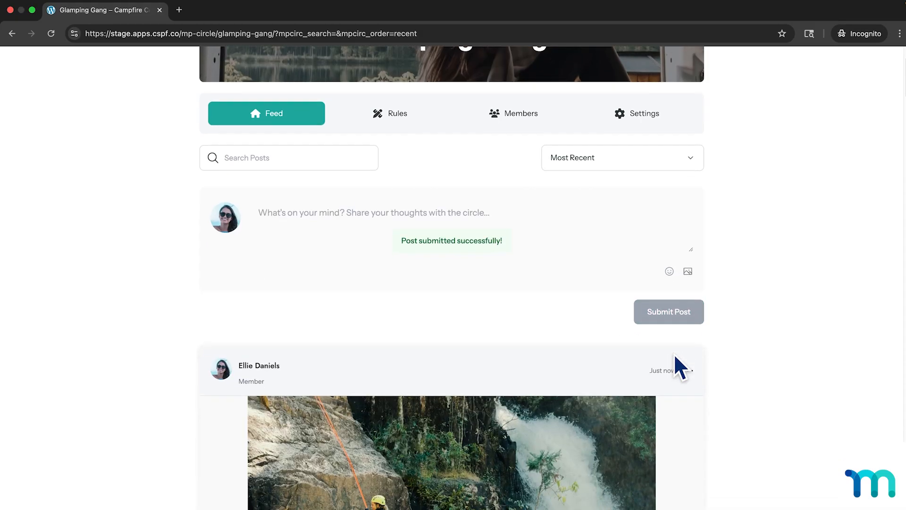
pyautogui.scroll(-6, 675, 357)
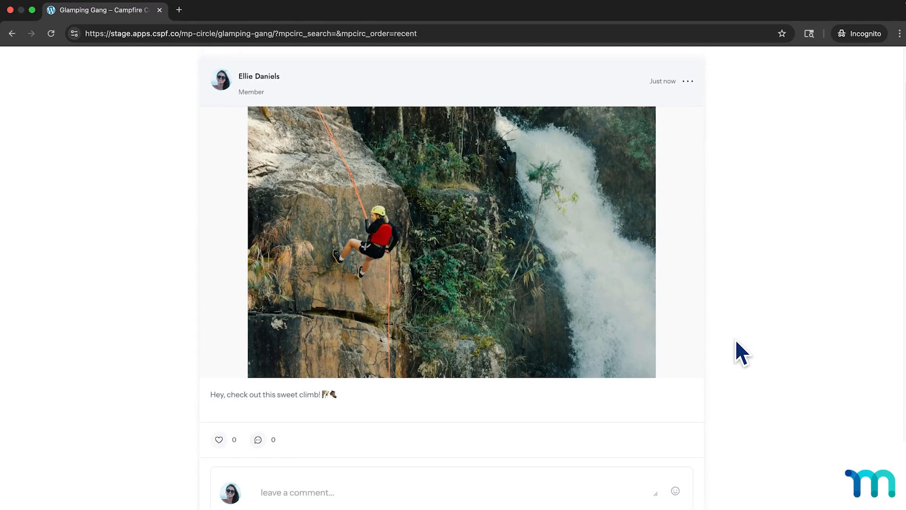
pyautogui.scroll(1, 735, 341)
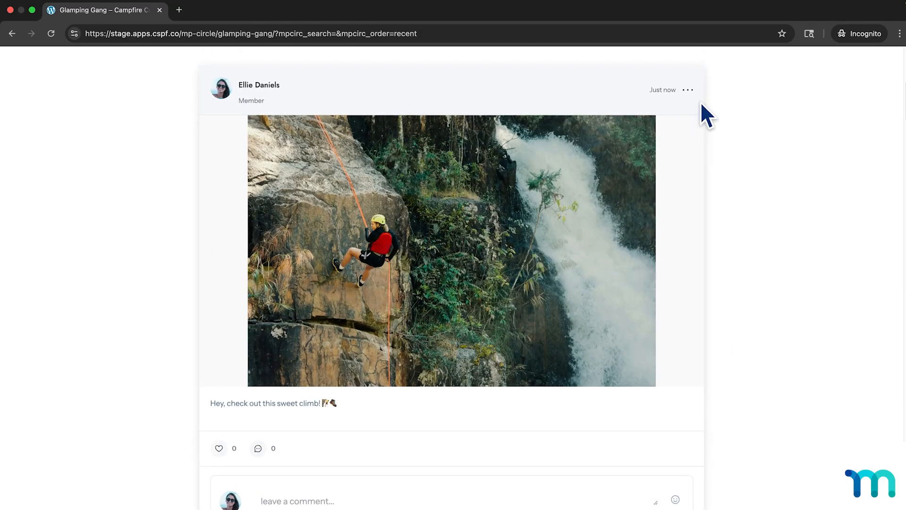
pyautogui.click(688, 91)
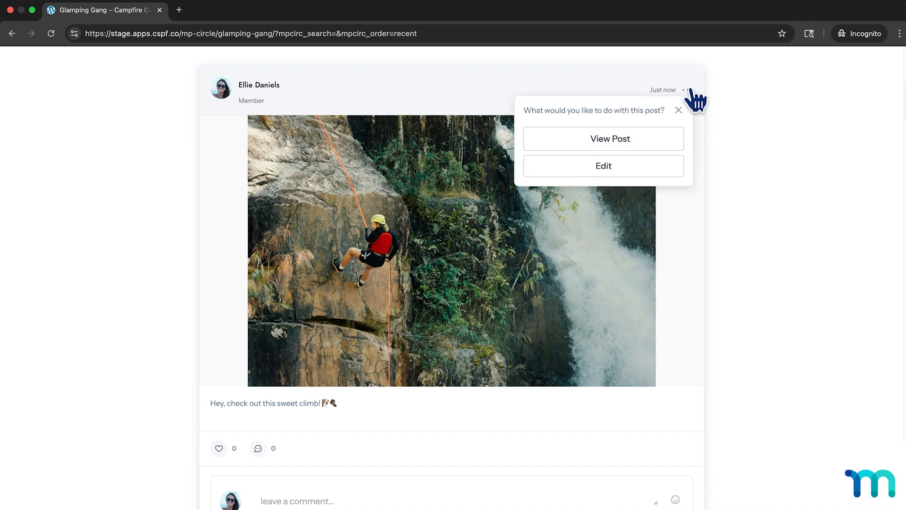
pyautogui.click(613, 141)
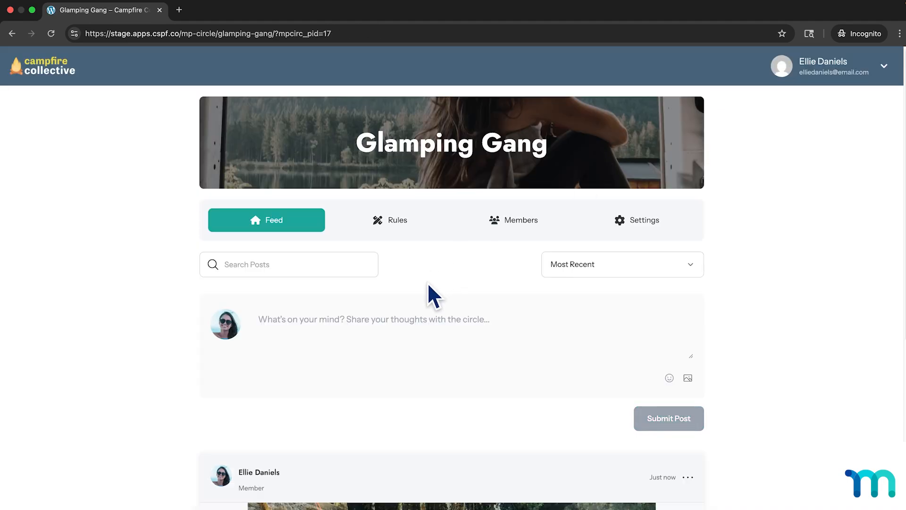
pyautogui.scroll(-7, 436, 290)
pyautogui.scroll(2, 346, 174)
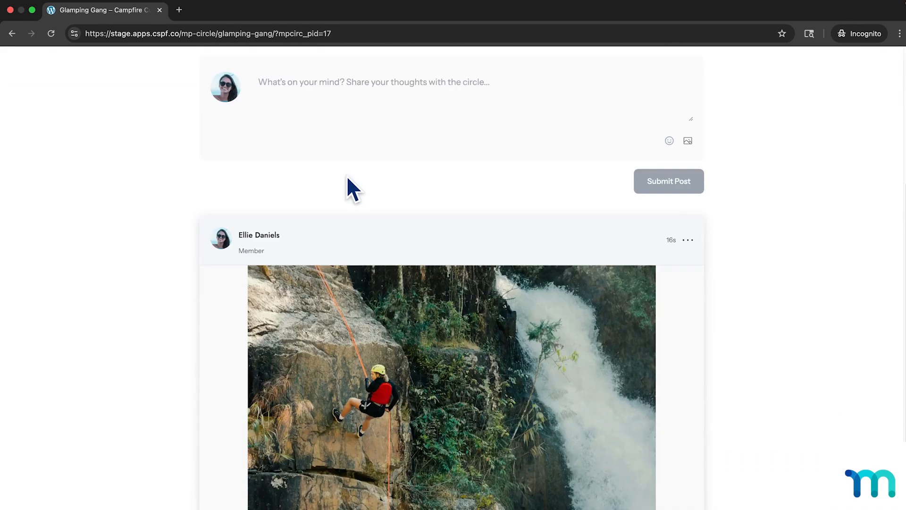
pyautogui.scroll(6, 346, 176)
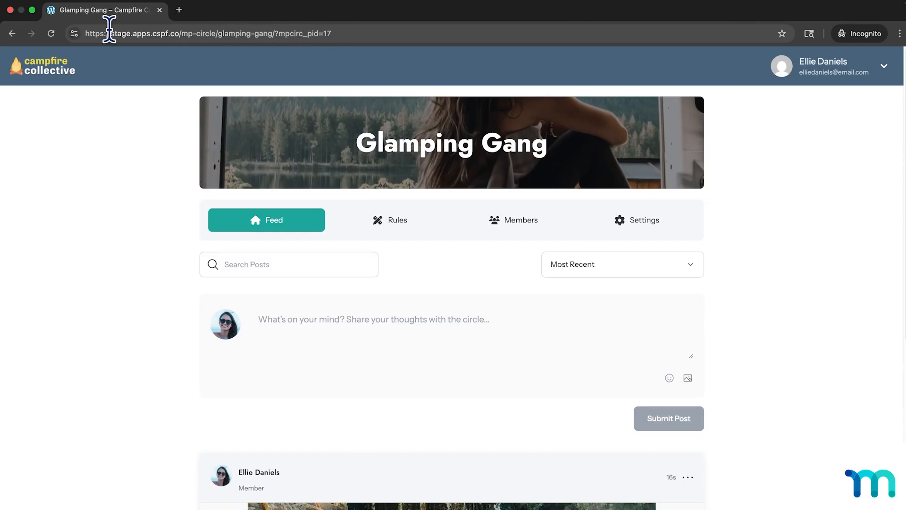
pyautogui.scroll(-6, 420, 372)
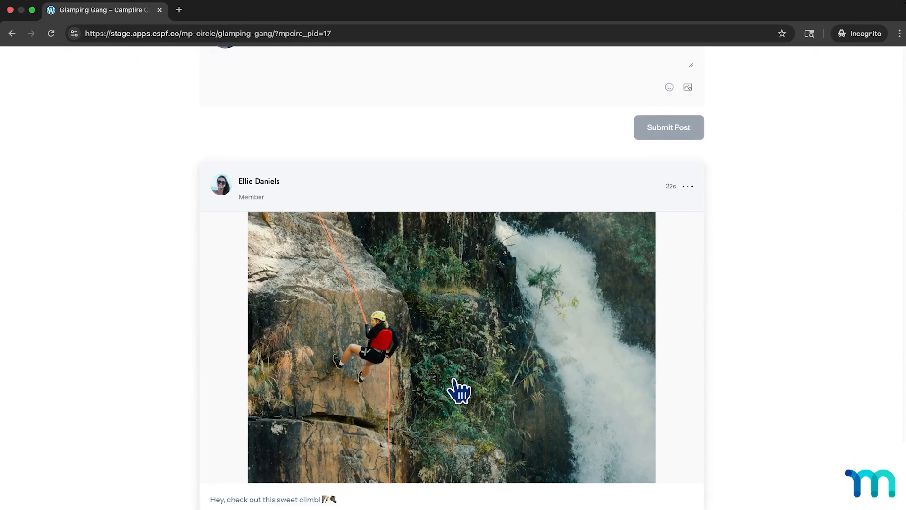
pyautogui.scroll(-2, 459, 390)
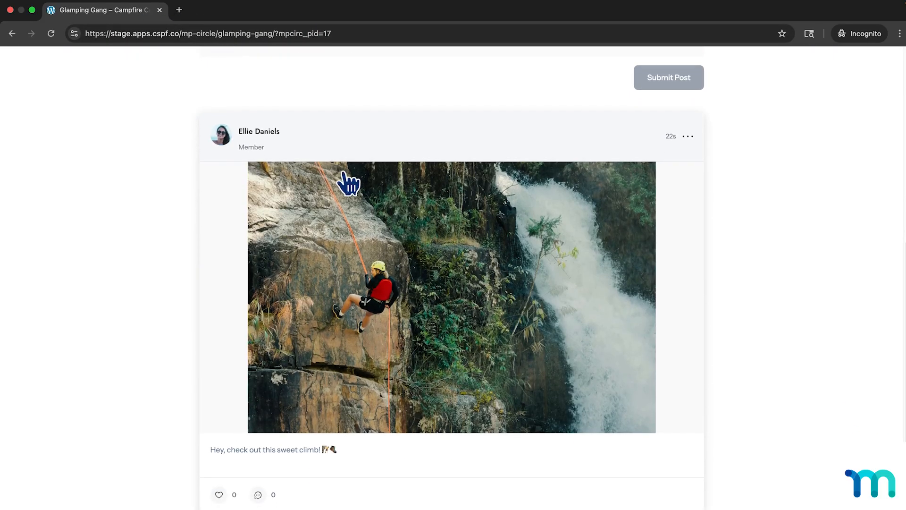
pyautogui.click(9, 37)
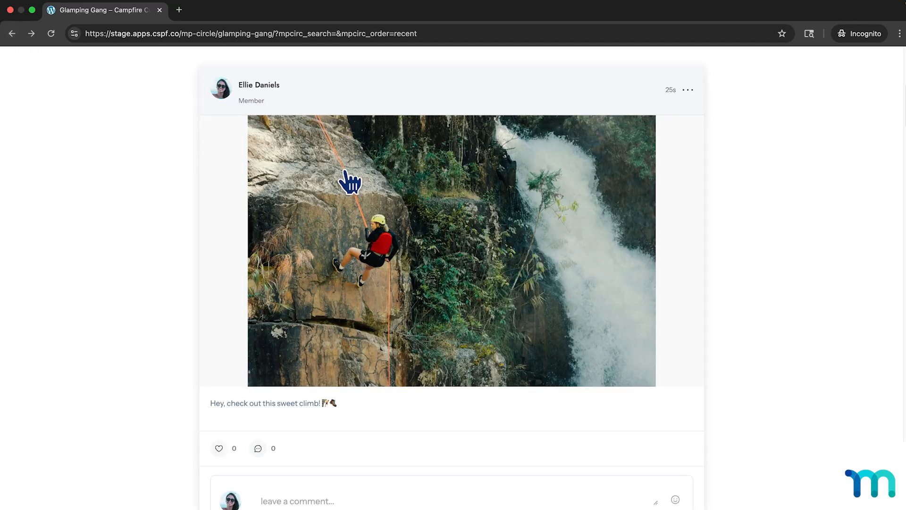
pyautogui.click(687, 90)
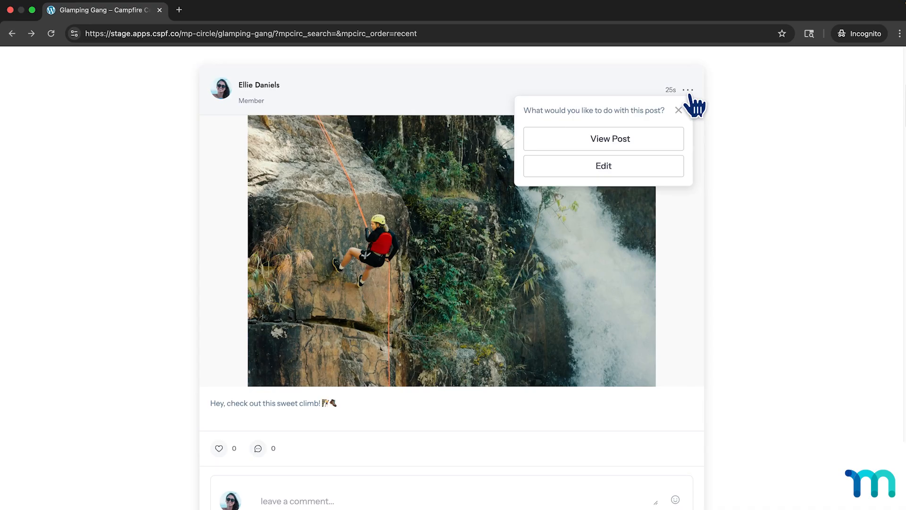
pyautogui.click(678, 110)
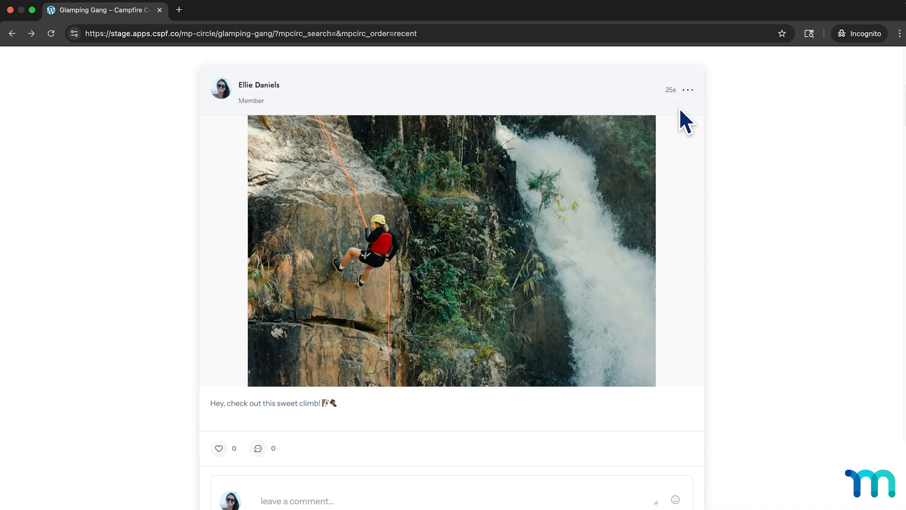
# Like the new climbing post and the "Late night snack time" post below it.
pyautogui.scroll(-3, 670, 292)
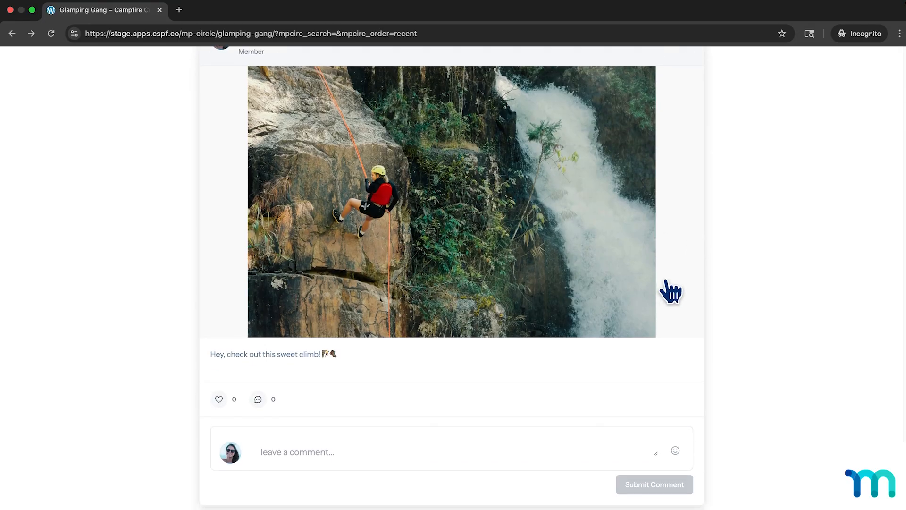
pyautogui.scroll(-4, 620, 289)
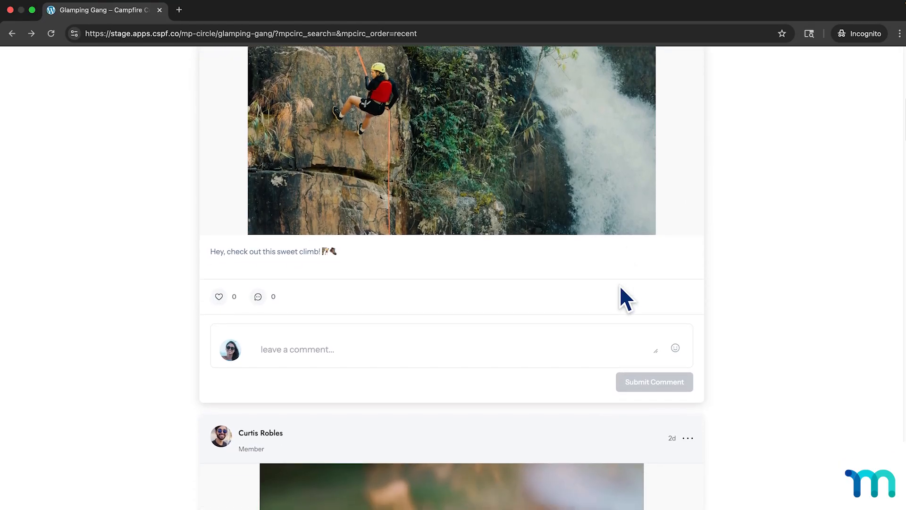
pyautogui.click(219, 210)
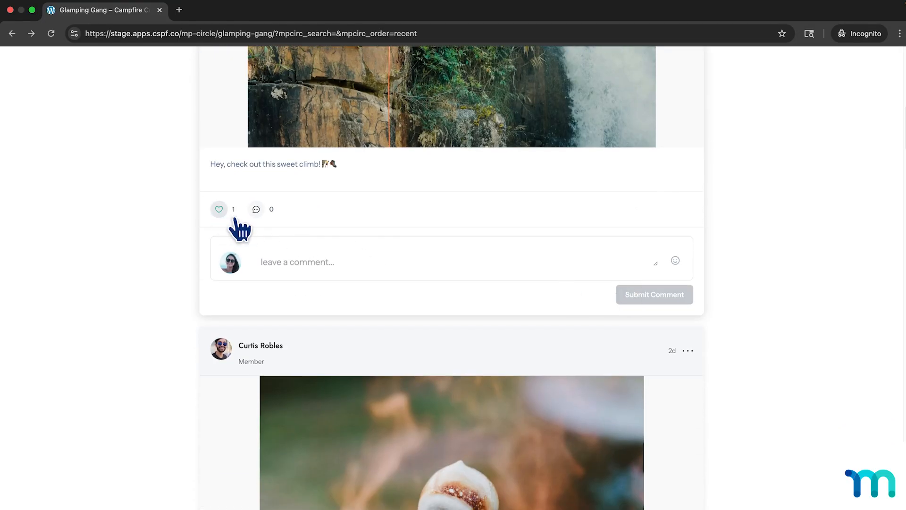
pyautogui.scroll(-5, 348, 257)
pyautogui.scroll(-1, 360, 305)
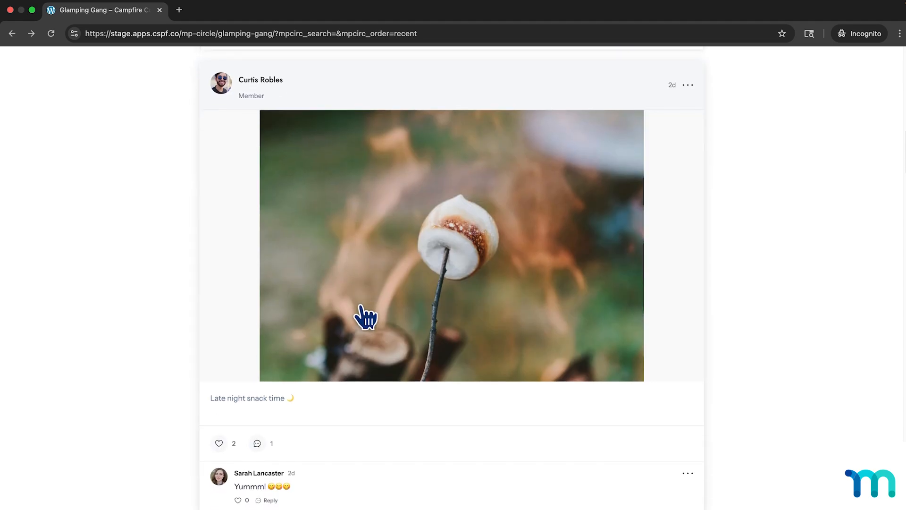
pyautogui.click(219, 444)
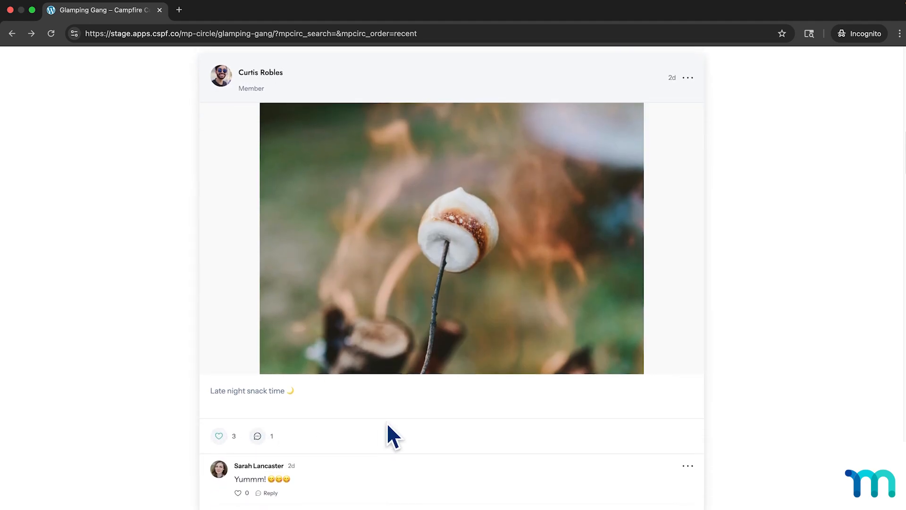
# Submit the comment "Looks delish!" on the "Late night snack time" post.
pyautogui.scroll(-3, 412, 391)
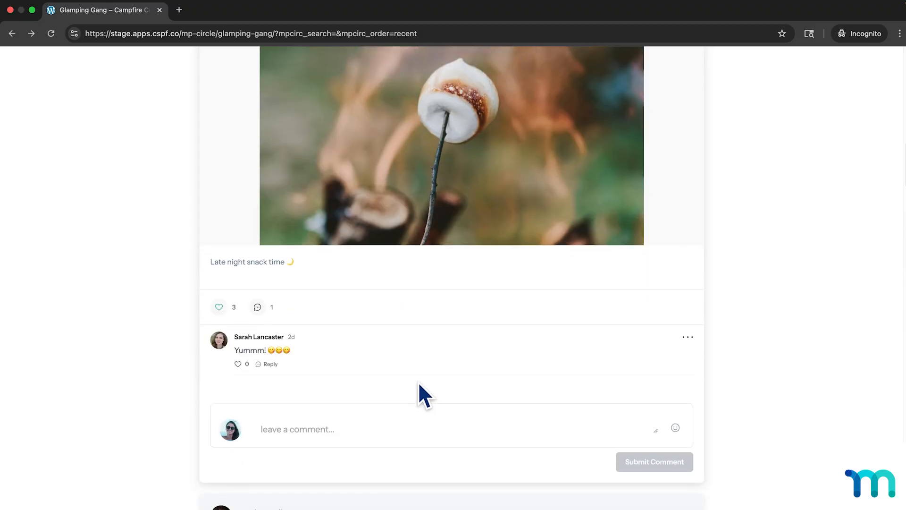
pyautogui.click(407, 428)
pyautogui.write('Looks delish!')
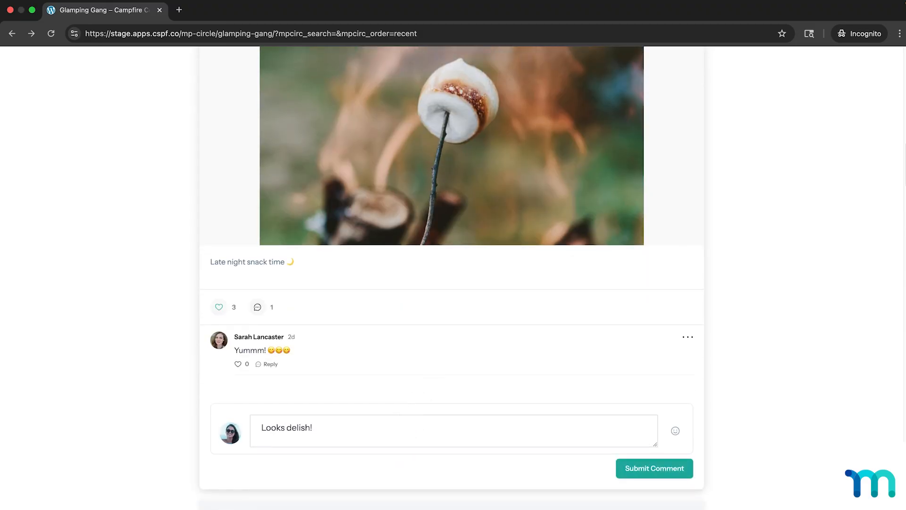
pyautogui.click(651, 469)
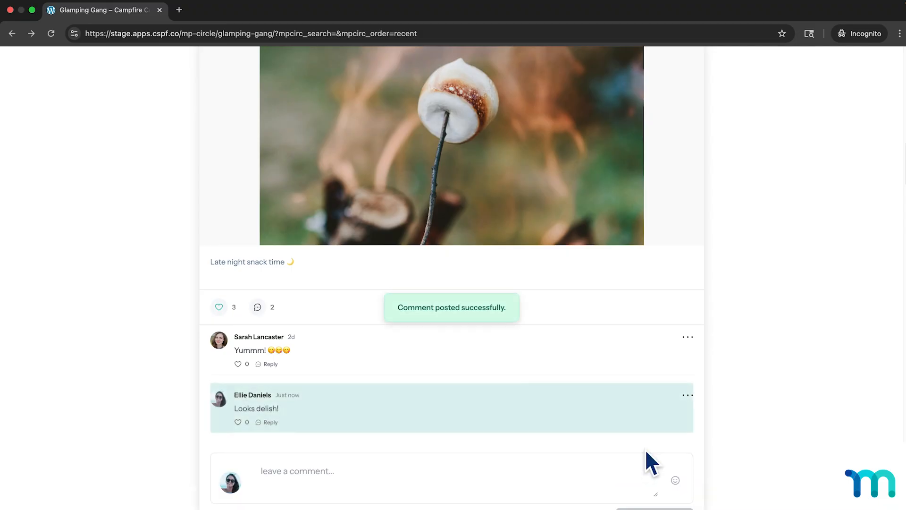
# Check the options available on the "Looks delish!" comment and reply "I know right!" to the "Yummm!" comment above it.
pyautogui.click(686, 396)
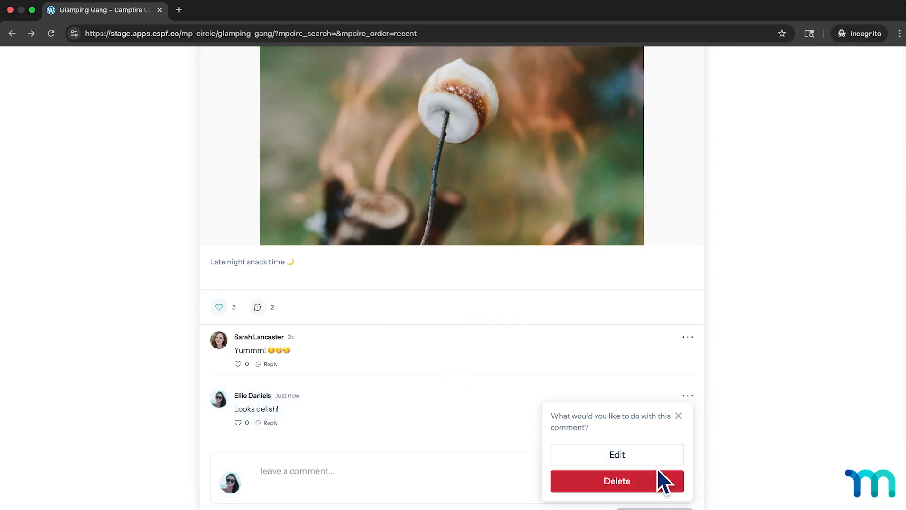
pyautogui.click(679, 415)
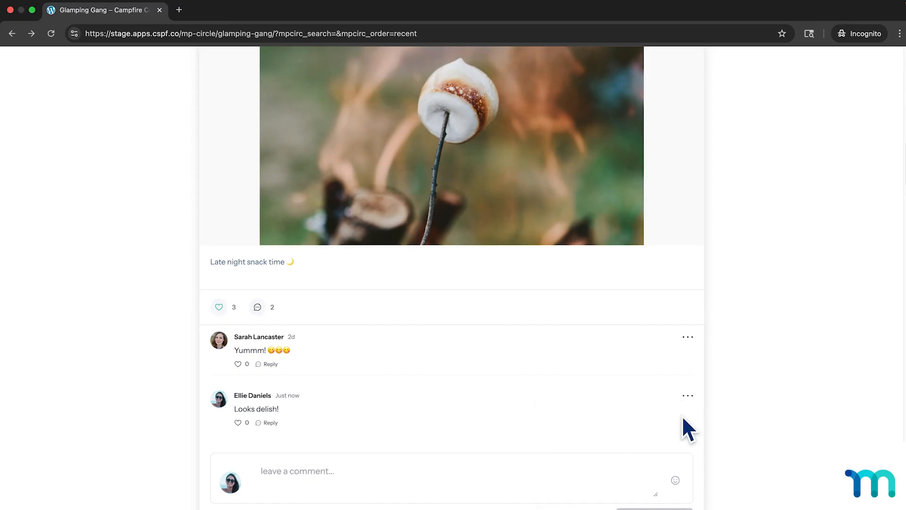
pyautogui.scroll(-3, 725, 412)
pyautogui.scroll(-2, 729, 413)
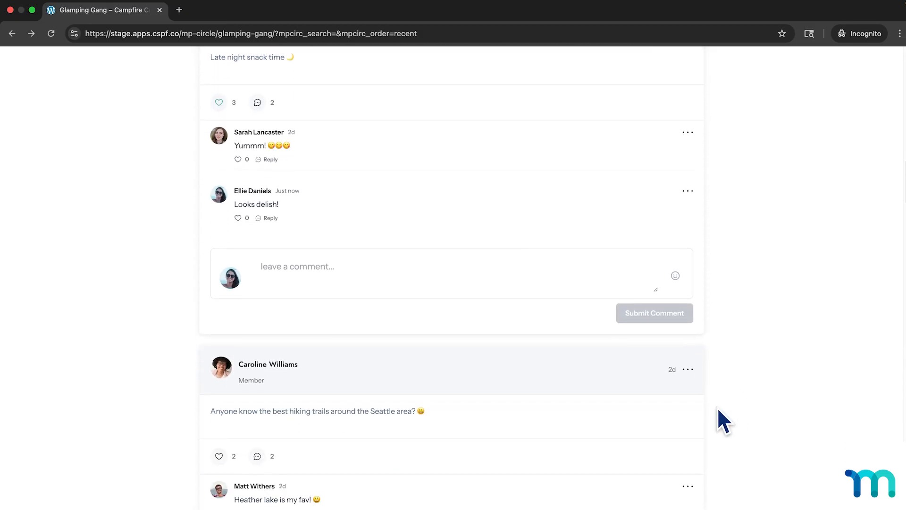
pyautogui.click(273, 160)
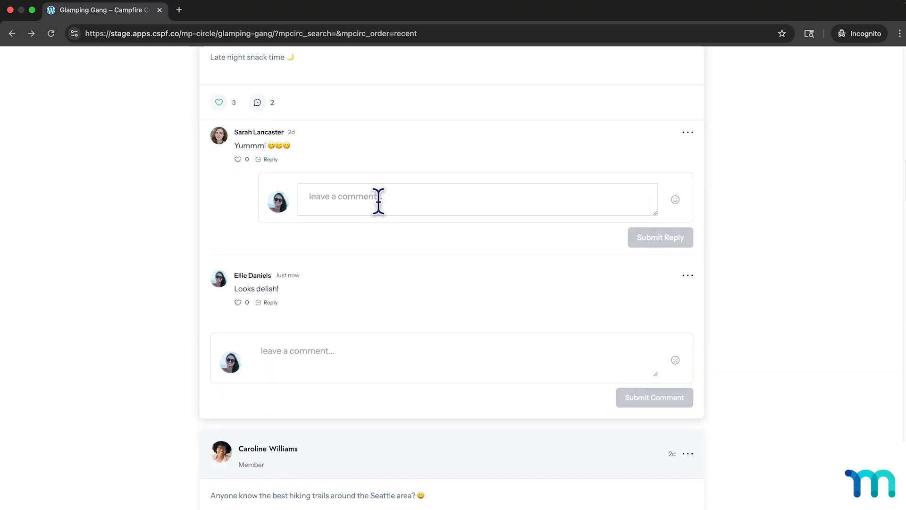
pyautogui.write('I know right!')
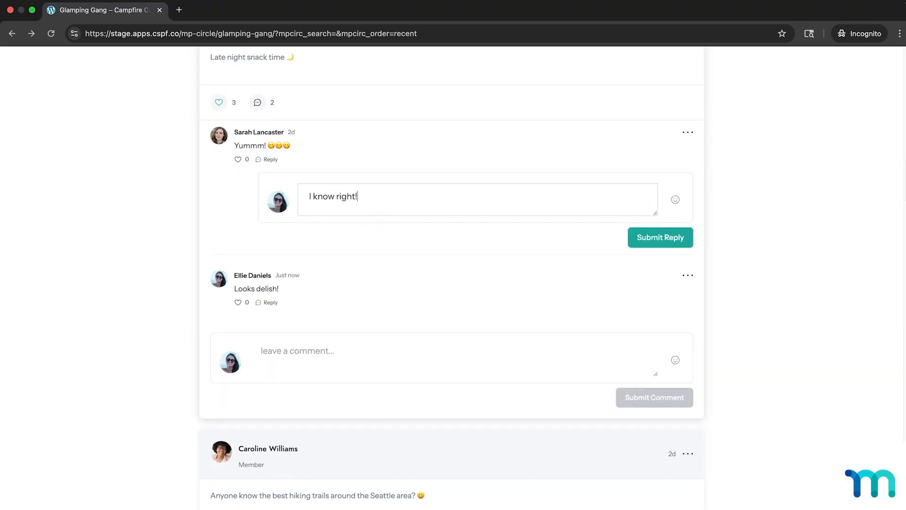
pyautogui.click(644, 240)
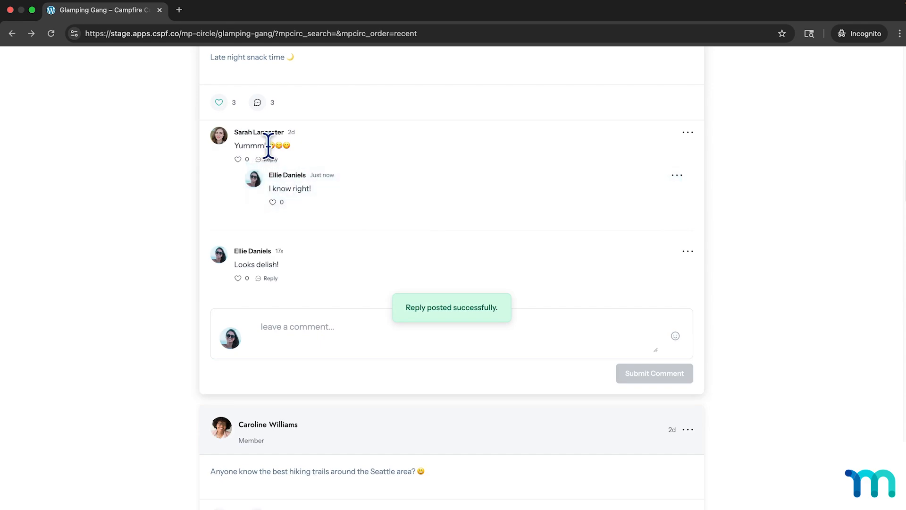
# Check the options available on the "I know right!" reply and like the "Yummm!" comment above it.
pyautogui.click(678, 176)
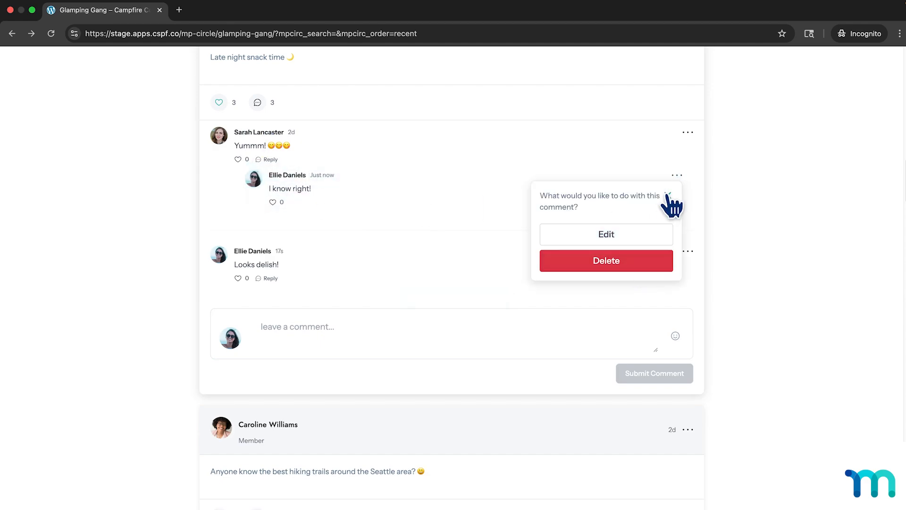
pyautogui.click(668, 196)
pyautogui.click(238, 159)
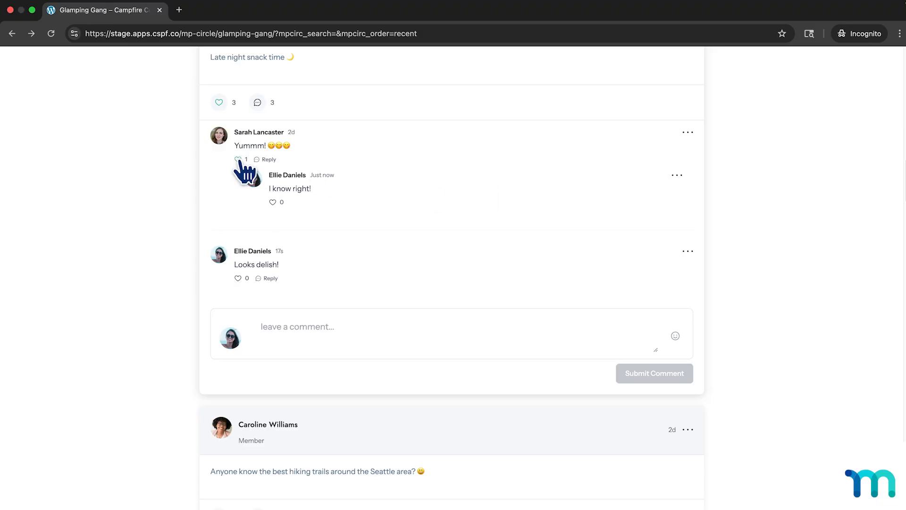
# Find the Breckenridge snowboard jump post in the feed and show all of its comments.
pyautogui.scroll(-7, 340, 237)
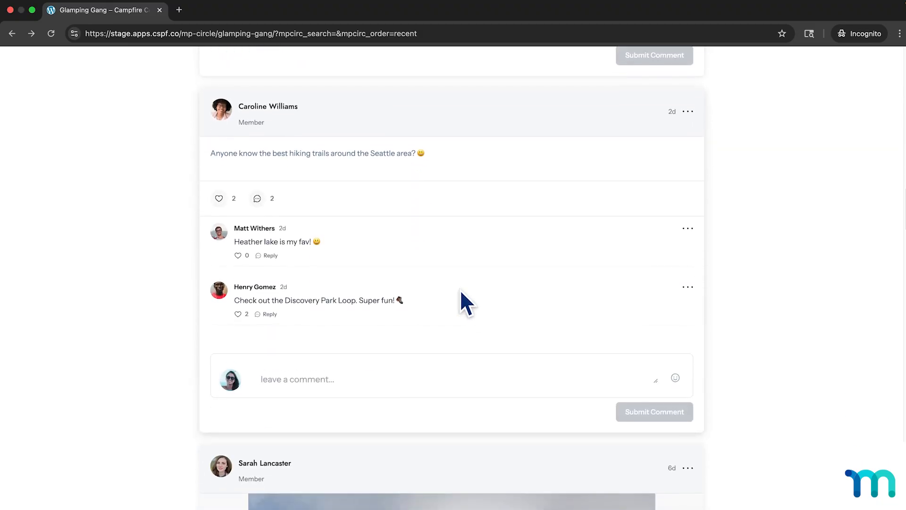
pyautogui.scroll(-8, 461, 293)
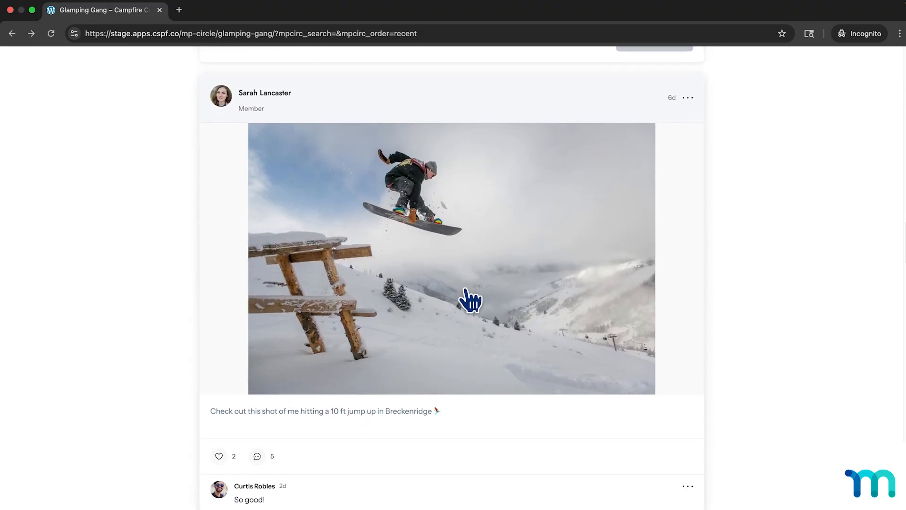
pyautogui.scroll(-7, 470, 300)
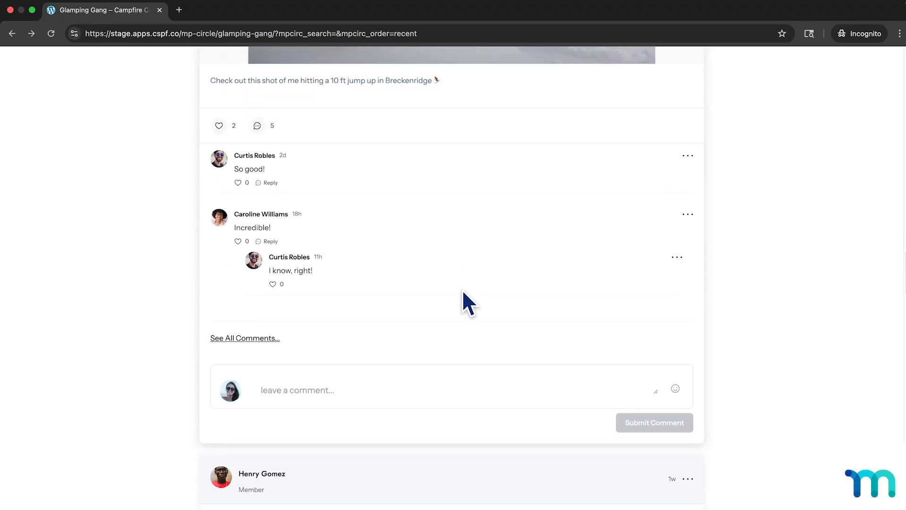
pyautogui.scroll(4, 463, 292)
pyautogui.scroll(-3, 461, 302)
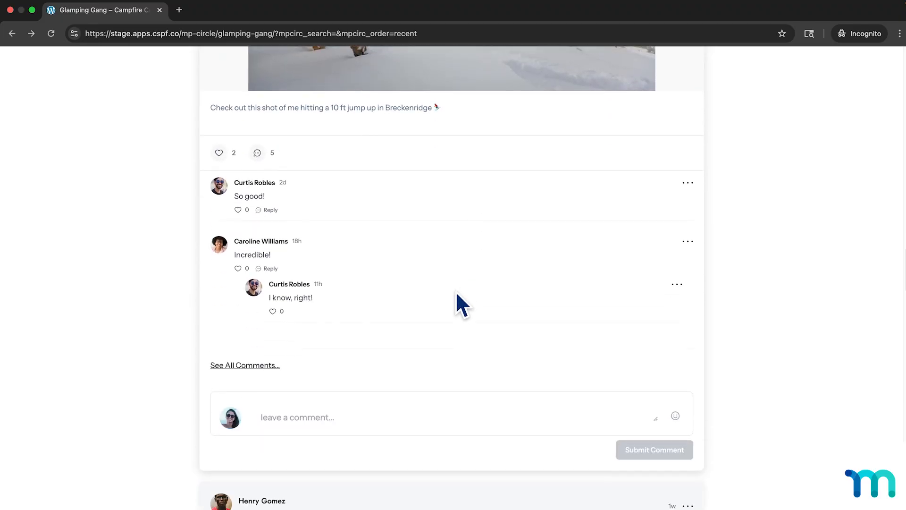
pyautogui.scroll(-3, 457, 293)
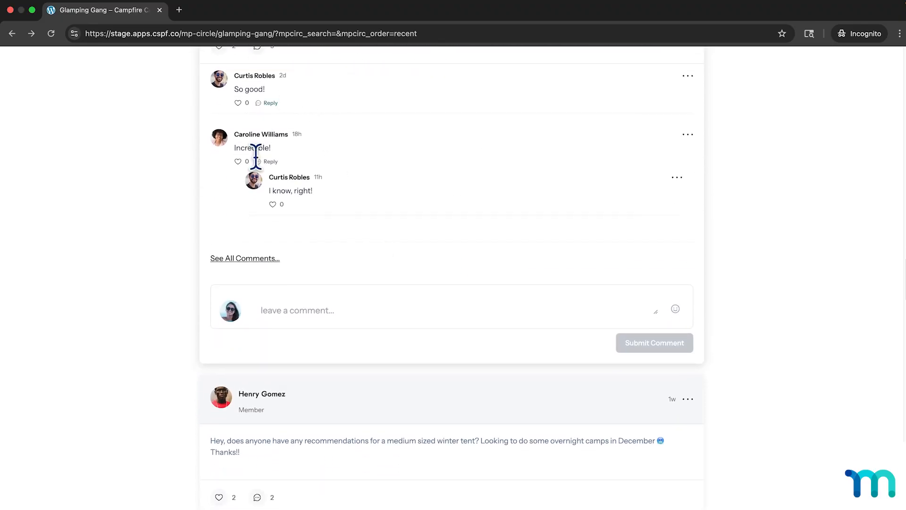
pyautogui.click(255, 263)
pyautogui.scroll(-3, 342, 298)
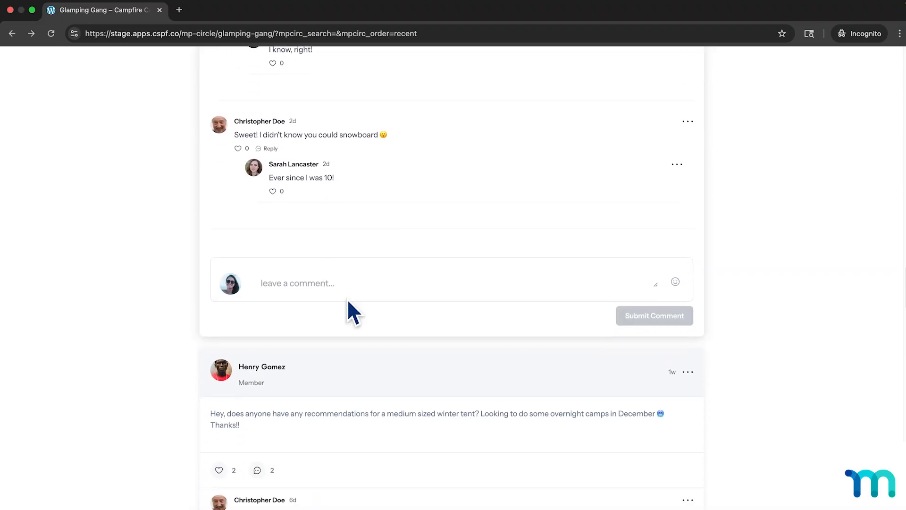
# Show all comments on the UltraXDS 50 backpack post and read through them.
pyautogui.scroll(-15, 368, 304)
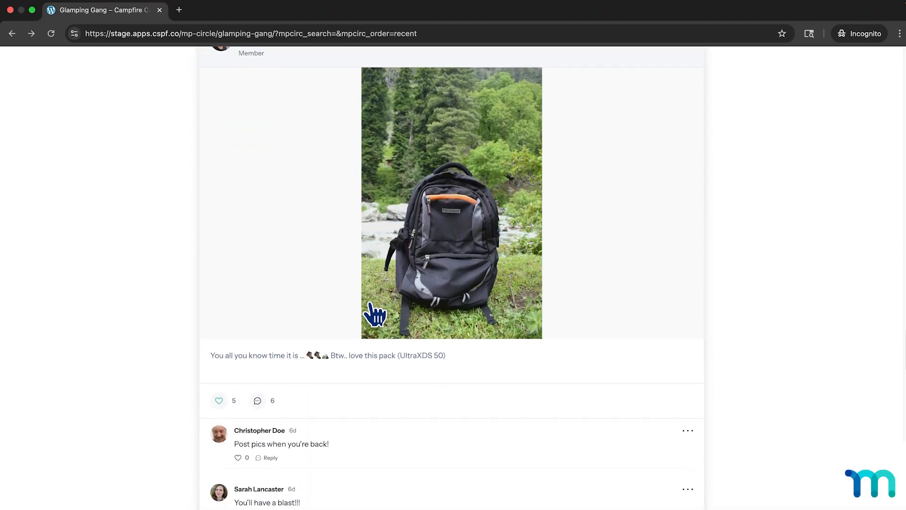
pyautogui.scroll(-4, 374, 314)
pyautogui.click(243, 385)
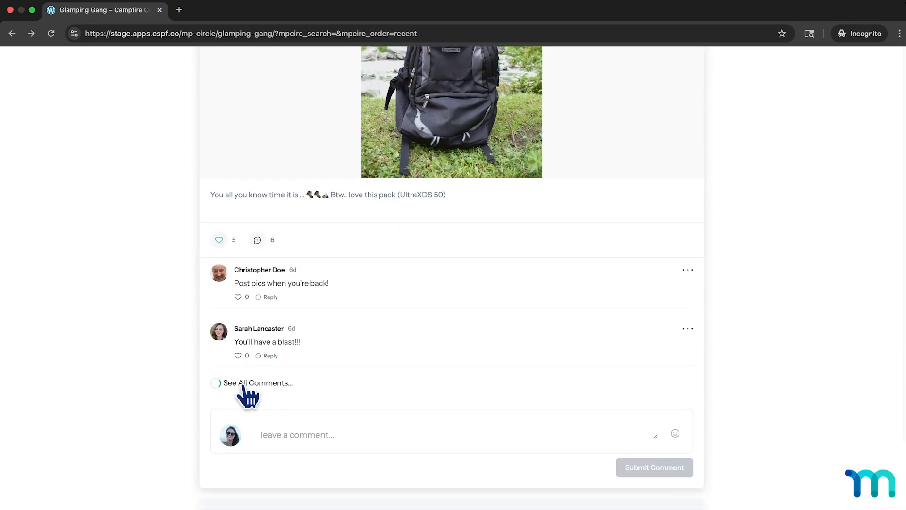
pyautogui.scroll(-7, 309, 308)
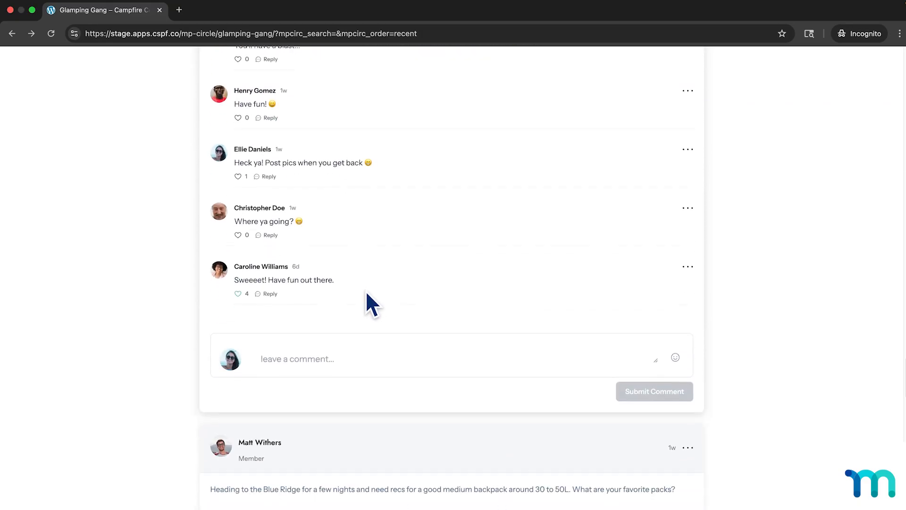
# Browse the remaining posts to the end of the feed's first page and return to the campfire stir-fry post.
pyautogui.scroll(-17, 365, 290)
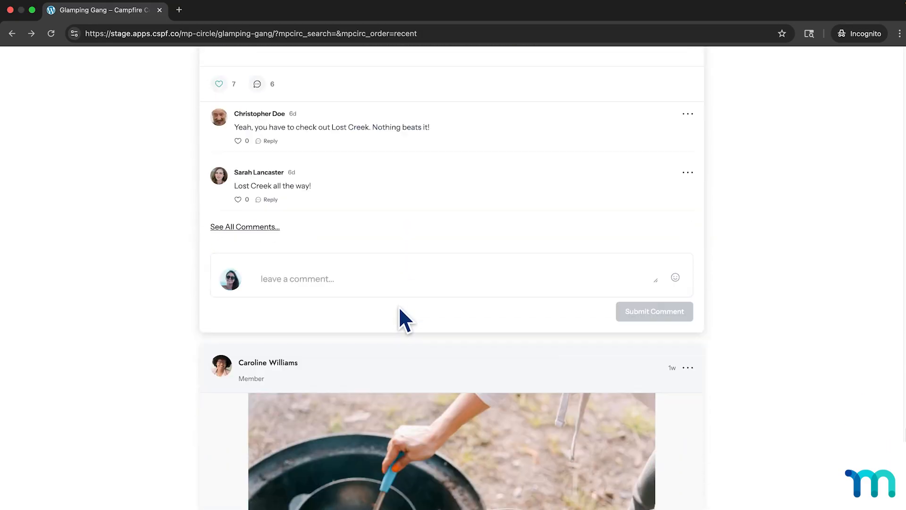
pyautogui.scroll(-20, 400, 309)
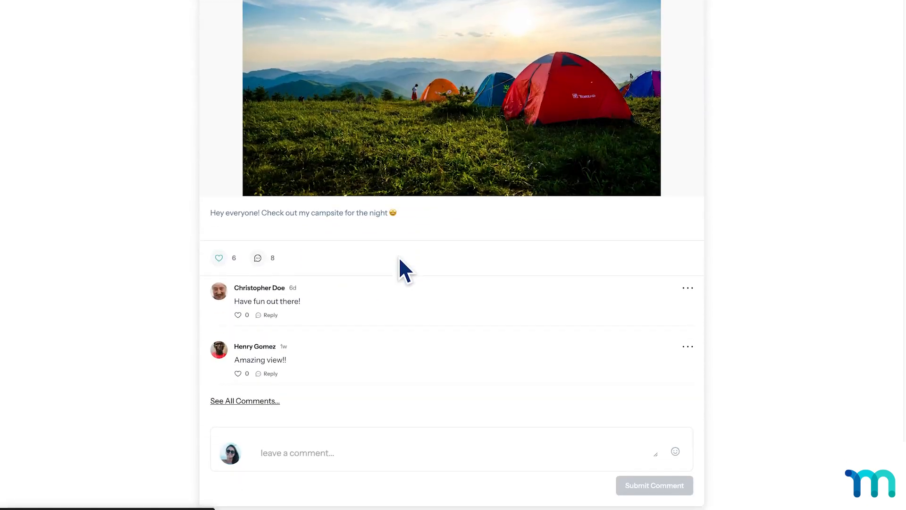
pyautogui.scroll(-2, 398, 256)
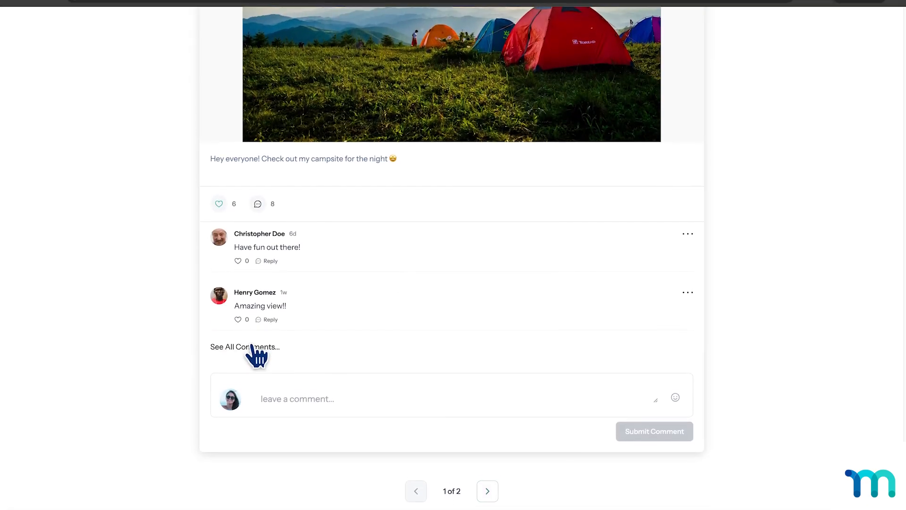
pyautogui.scroll(5, 284, 344)
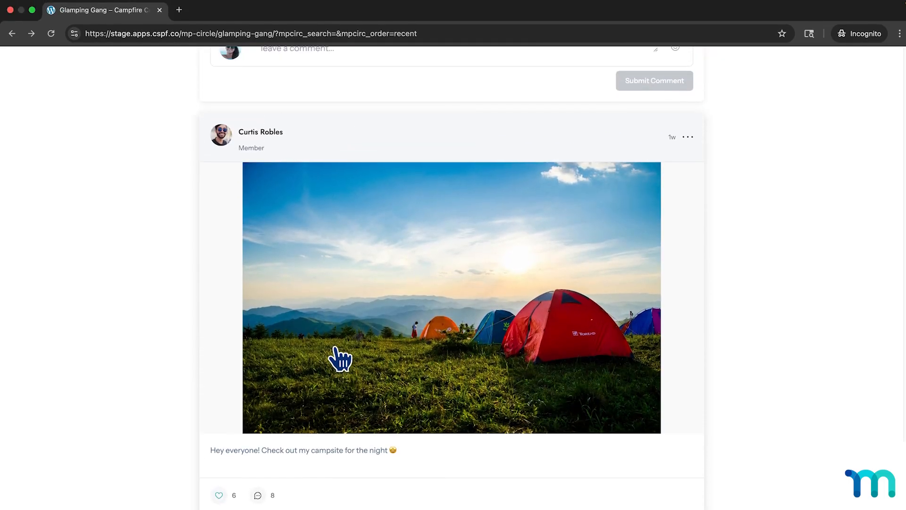
pyautogui.scroll(7, 335, 349)
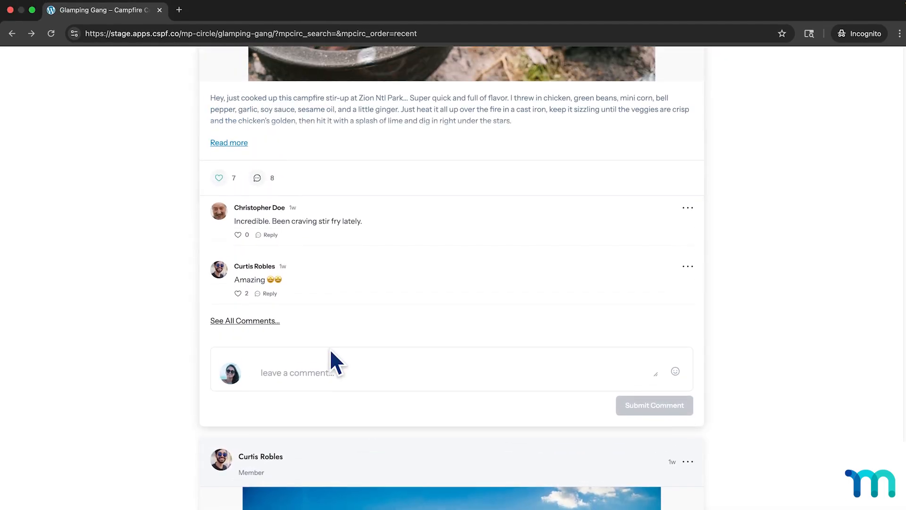
pyautogui.scroll(1, 331, 352)
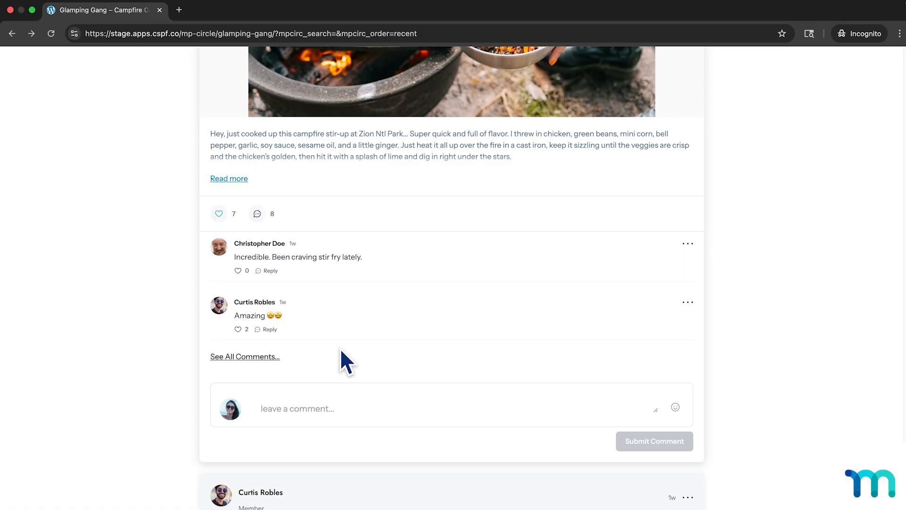
# Close the member's incognito session and review the Glamping Gang member list in the administrator session.
pyautogui.click(160, 9)
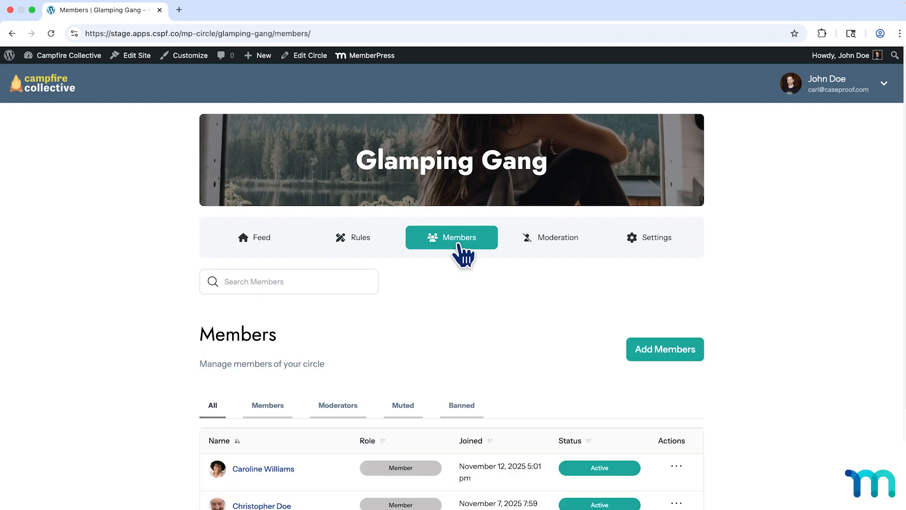
pyautogui.scroll(-3, 736, 312)
pyautogui.scroll(-2, 732, 297)
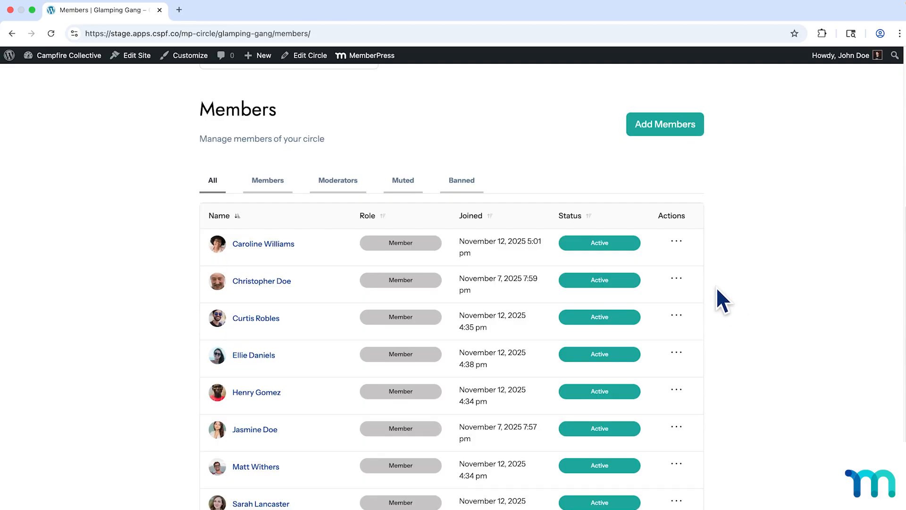
# Return to the ClubSuite Circles list and open the Glamping Gang circle for editing.
pyautogui.click(11, 33)
pyautogui.click(11, 34)
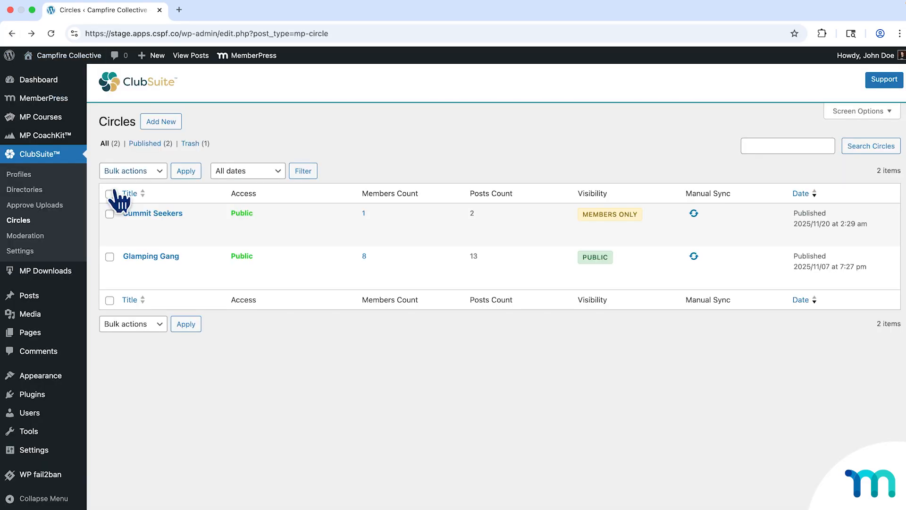
pyautogui.click(133, 271)
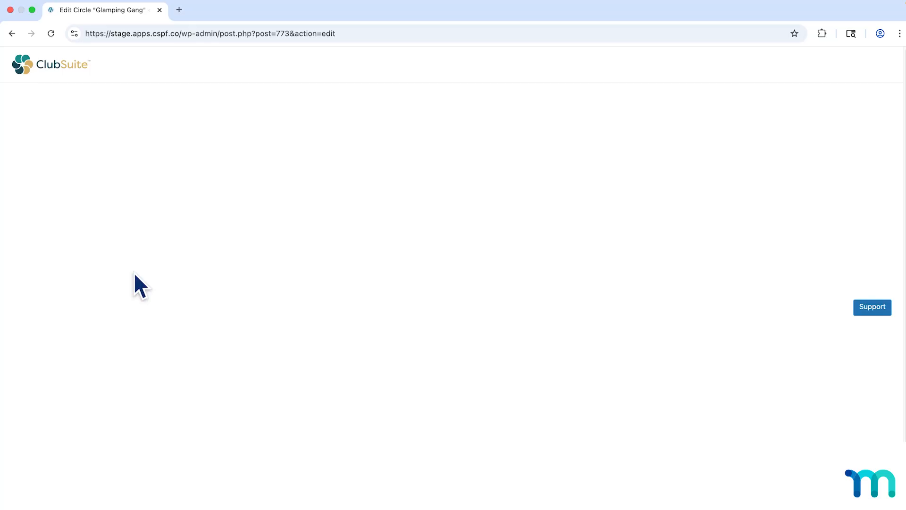
# Show the Glamping Gang circle's settings and examine its member and moderator permissions.
pyautogui.scroll(-4, 132, 283)
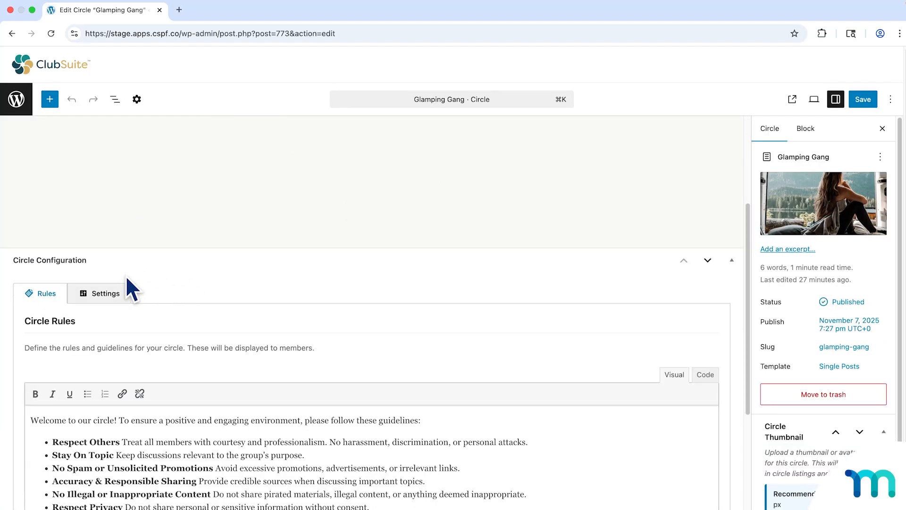
pyautogui.click(120, 295)
pyautogui.scroll(-2, 189, 274)
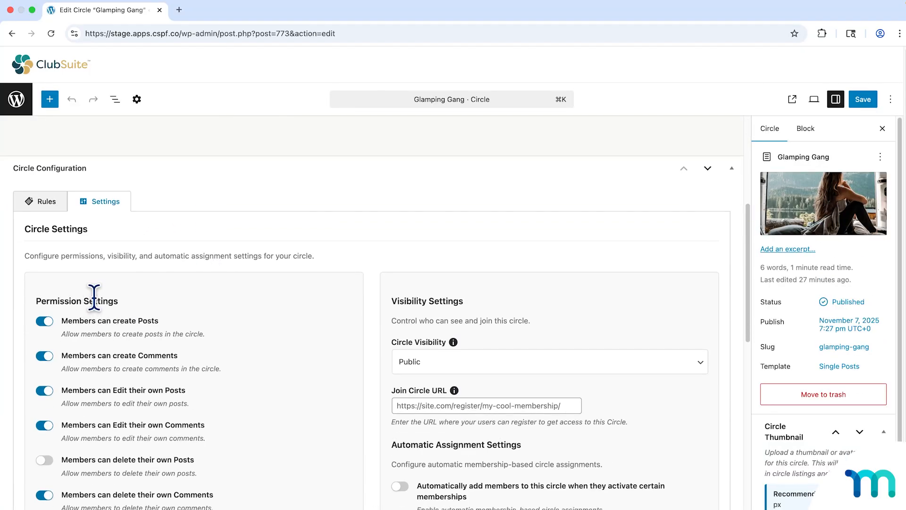
pyautogui.scroll(-5, 95, 296)
pyautogui.scroll(-2, 132, 302)
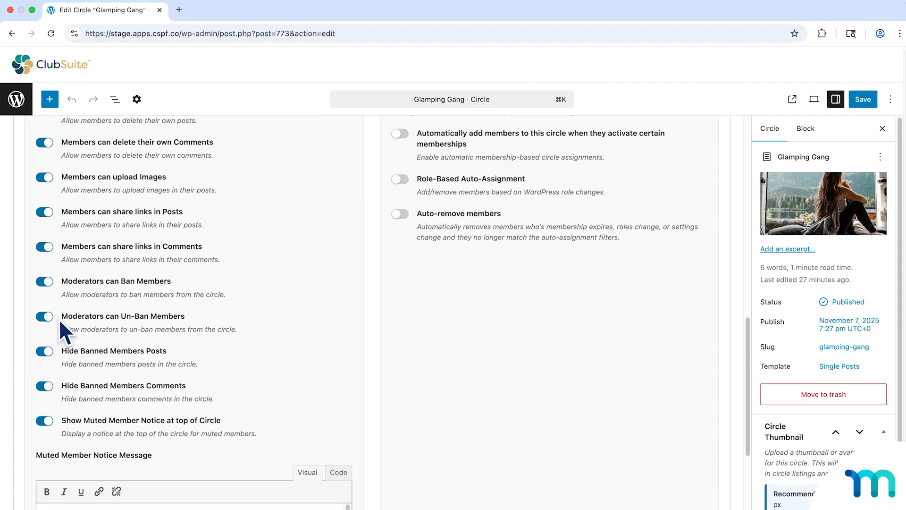
# Leave the circle editor for the Circles list and open the Glamping Gang circle's member management page.
pyautogui.click(23, 100)
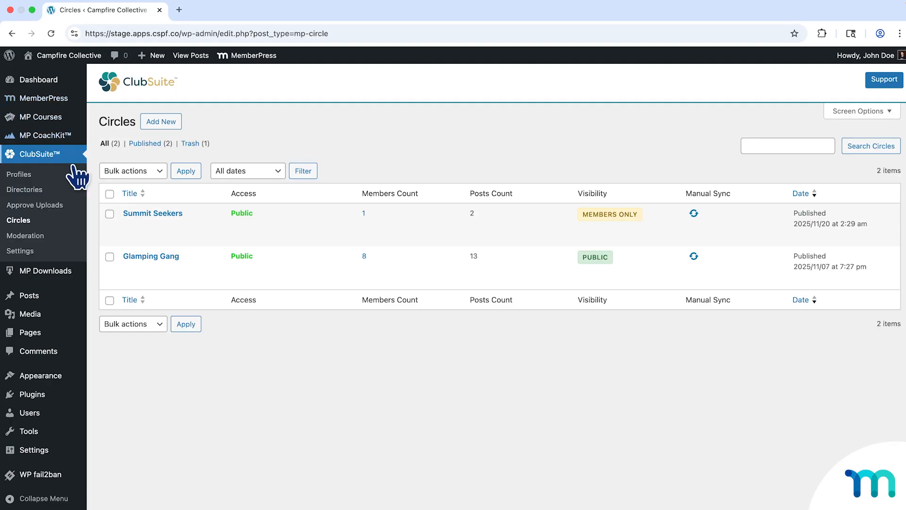
pyautogui.moveTo(135, 267)
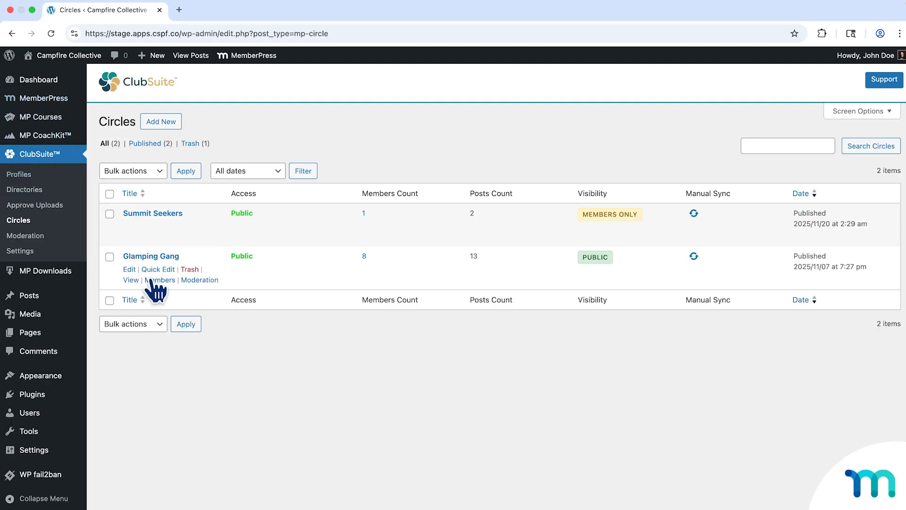
pyautogui.click(155, 281)
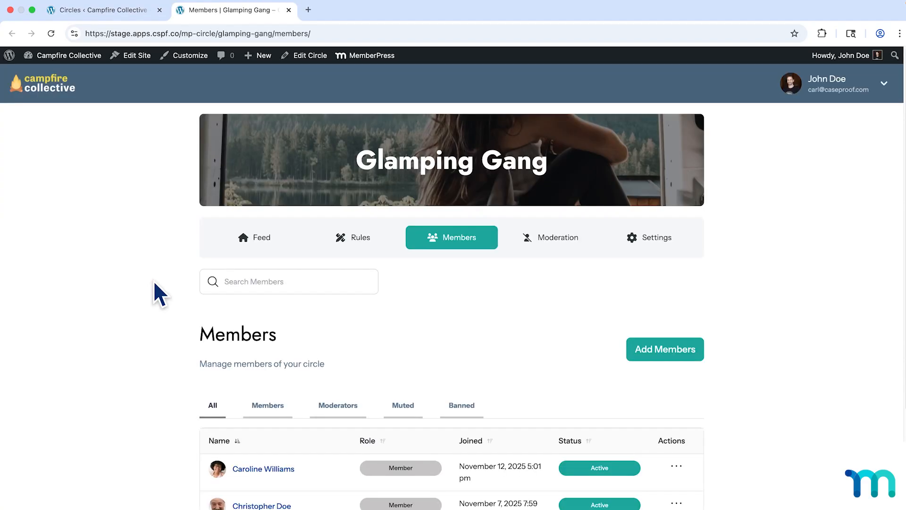
# Promote the first member in the Glamping Gang member list to moderator and confirm the promotion.
pyautogui.scroll(-5, 164, 285)
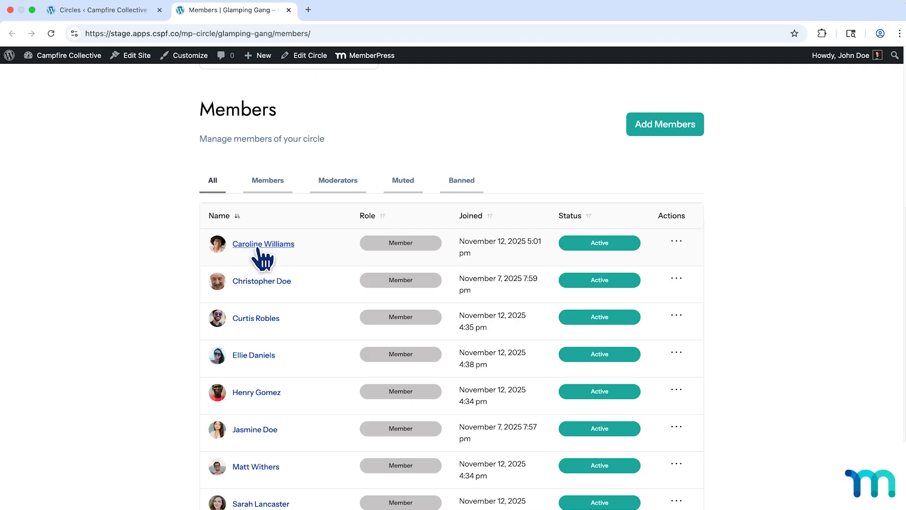
pyautogui.click(680, 242)
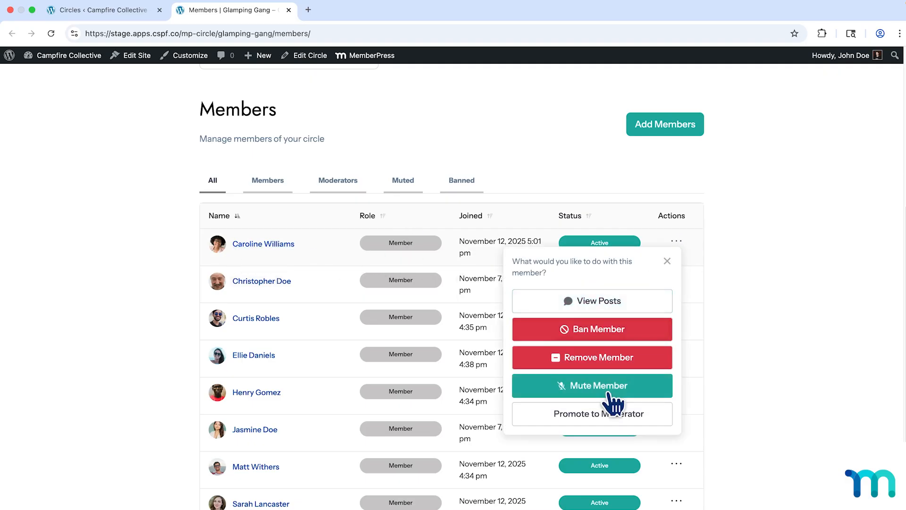
pyautogui.click(600, 419)
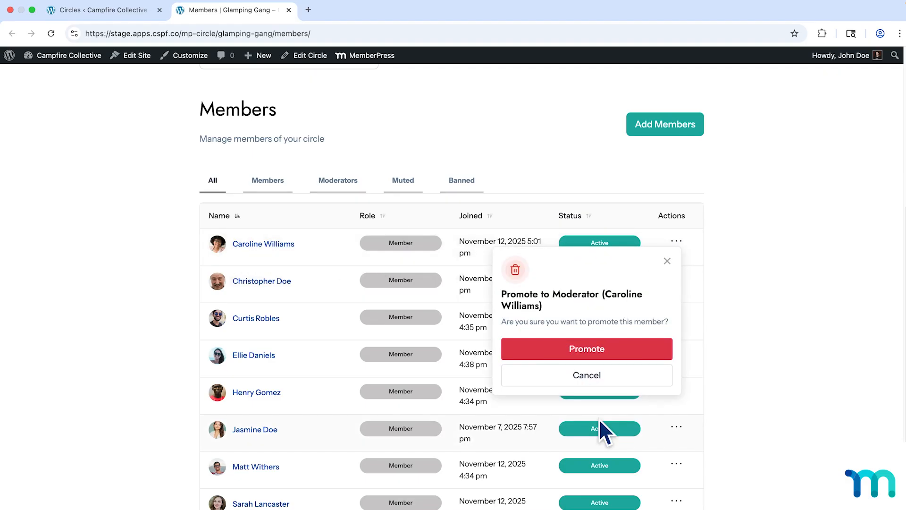
pyautogui.click(603, 350)
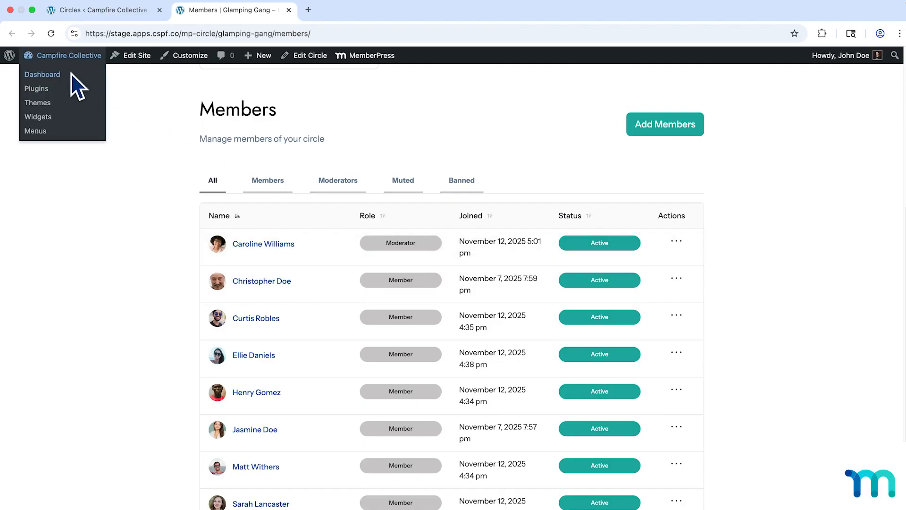
# Go to the site's admin dashboard and open the Campfire Collective home page in an incognito window.
pyautogui.click(72, 71)
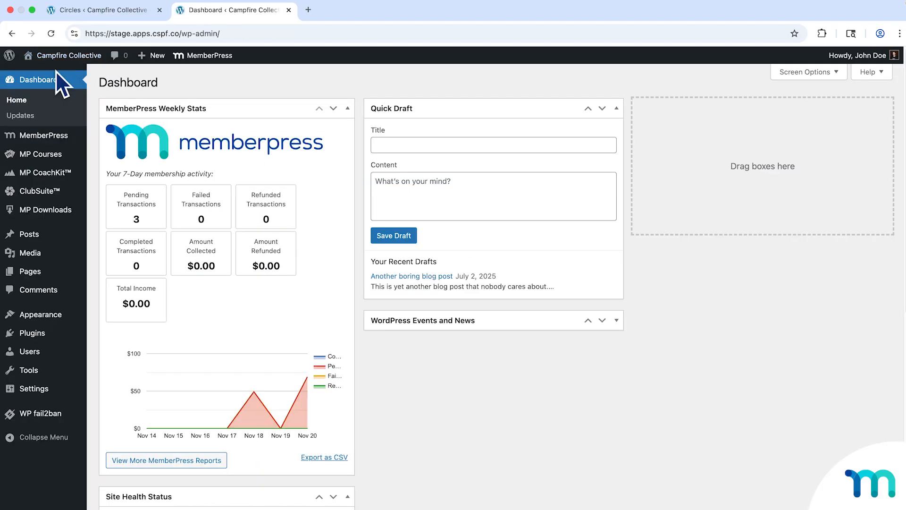
pyautogui.rightClick(53, 71)
pyautogui.click(127, 100)
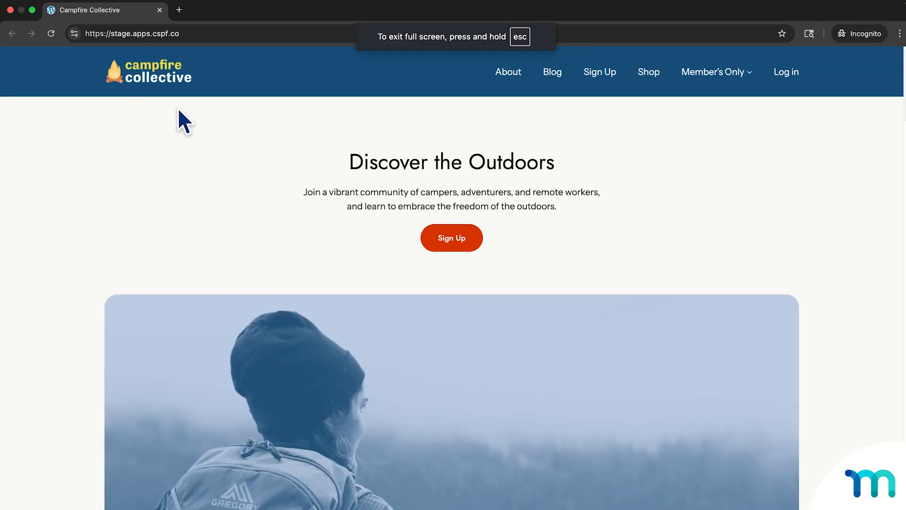
# Log in to the Campfire Collective site as a regular member with the member's username and account password.
pyautogui.click(784, 73)
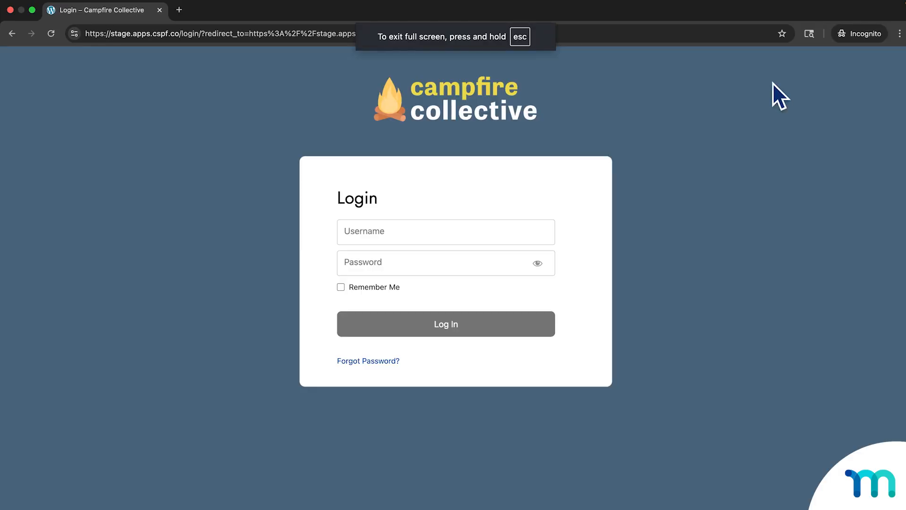
pyautogui.click(530, 223)
pyautogui.write('christopherdoe')
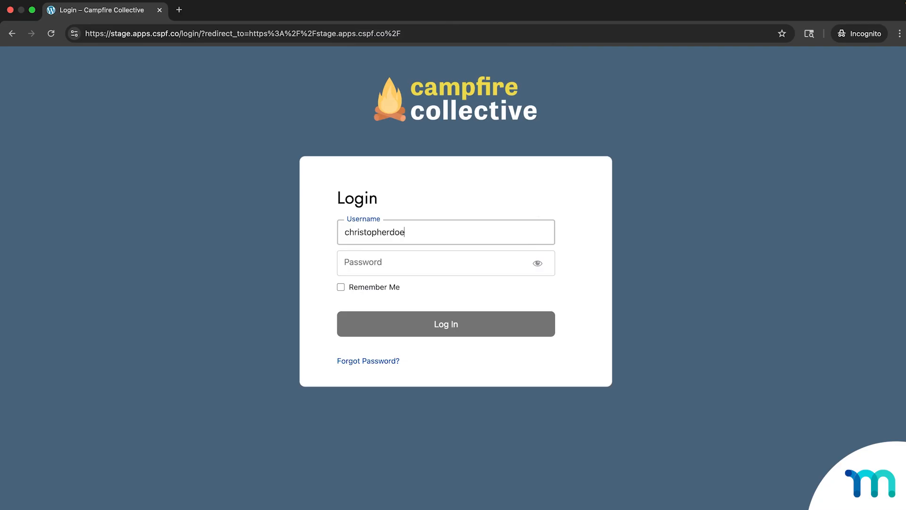
pyautogui.press('Tab')
pyautogui.write('••••••••')
pyautogui.press('Return')
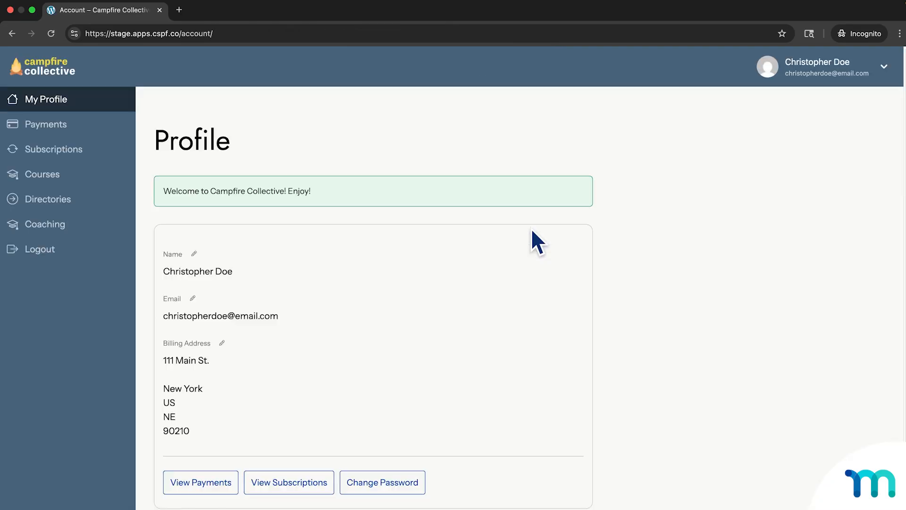
# Open the Glamping Gang circle's feed at the /mp-circle/glamping-gang/ address in the member session.
pyautogui.click(194, 34)
pyautogui.write('https://stage.apps.cspf.co/mp-circle/glamping-gang/')
pyautogui.press('Return')
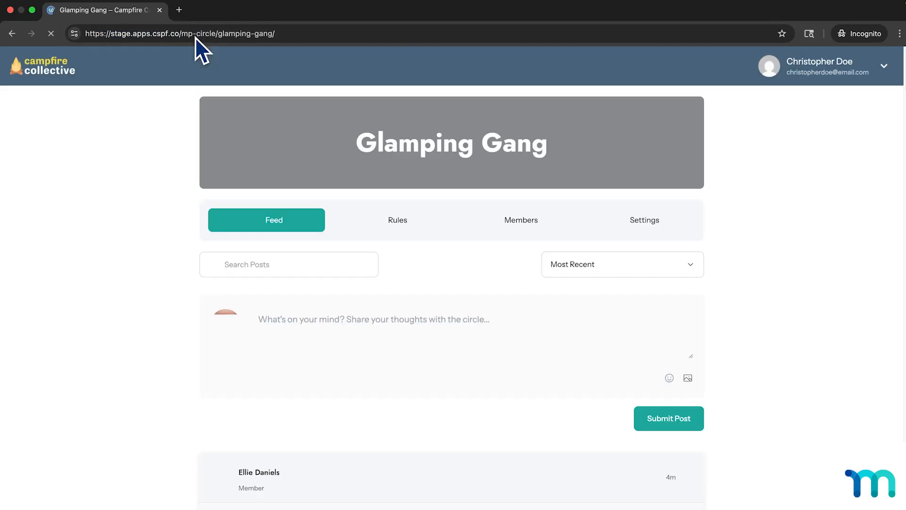
# Post the comment "That is so lame. No one climbs anymore. Stupid!" on the waterfall climbing post.
pyautogui.scroll(-10, 468, 288)
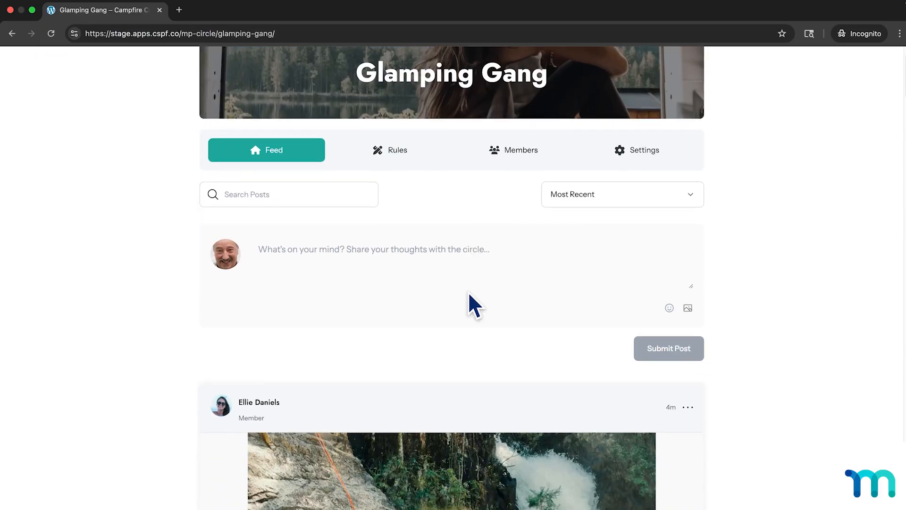
pyautogui.scroll(-3, 469, 292)
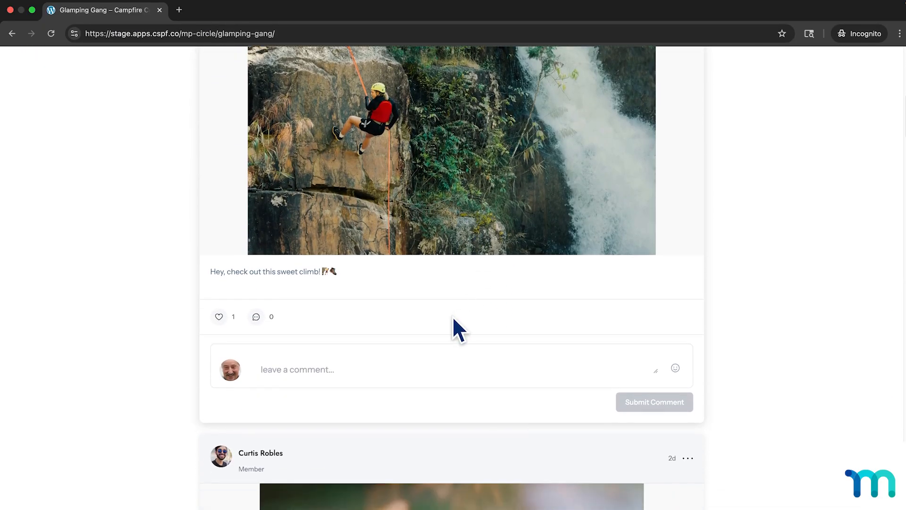
pyautogui.scroll(-1, 453, 324)
pyautogui.click(422, 347)
pyautogui.write('T')
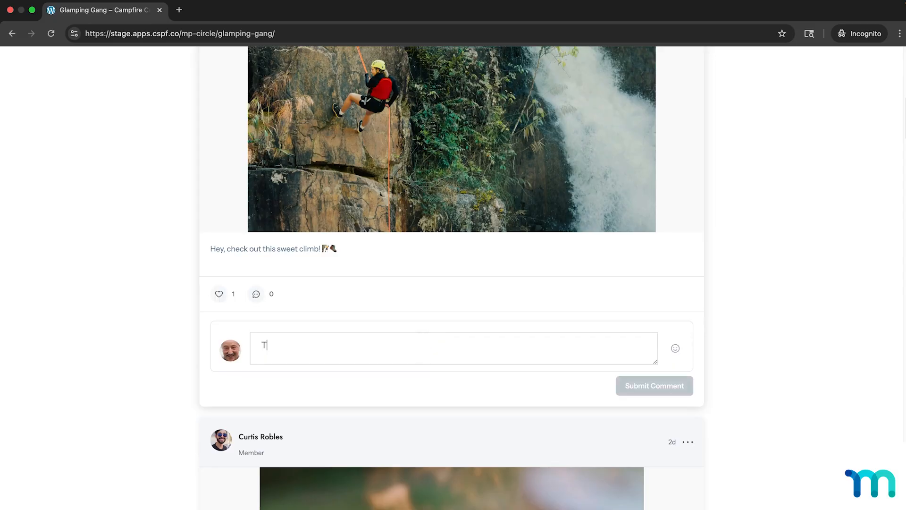
pyautogui.write('hat is so lame')
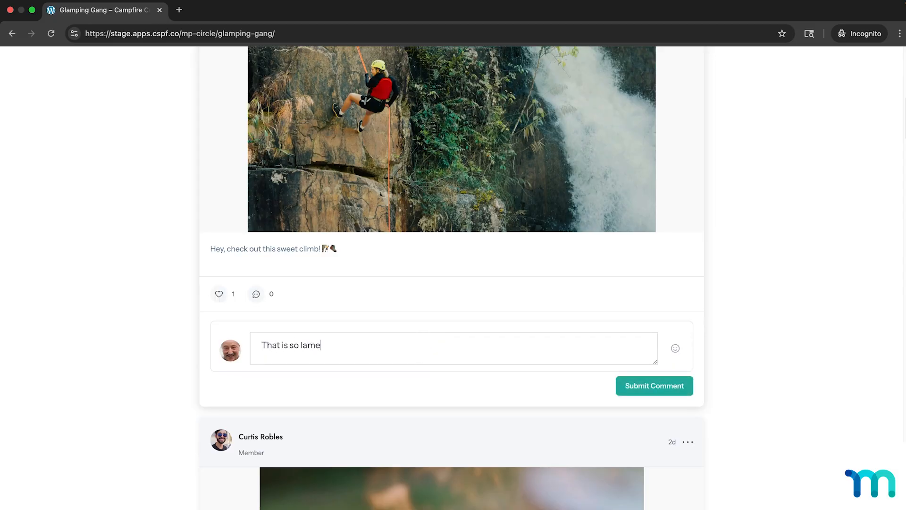
pyautogui.write('. No one climbs anymore. Stupid')
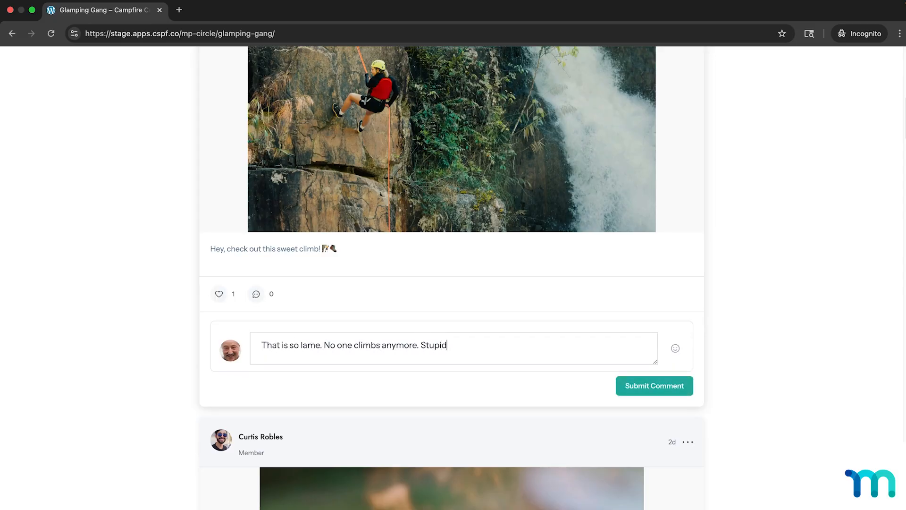
pyautogui.write('!')
pyautogui.click(634, 385)
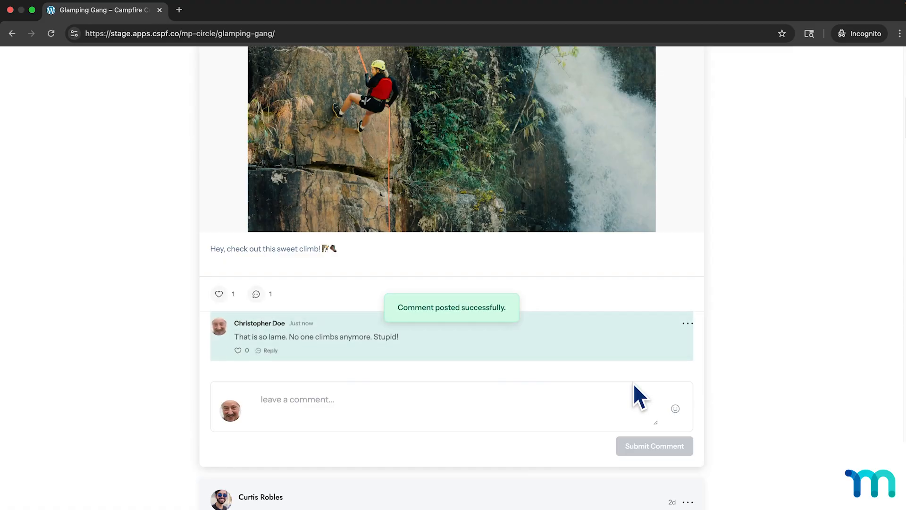
# Reply "Not really. You are dumb for saying this." to the "Looks delish!" comment on the late night snack post.
pyautogui.scroll(-12, 573, 359)
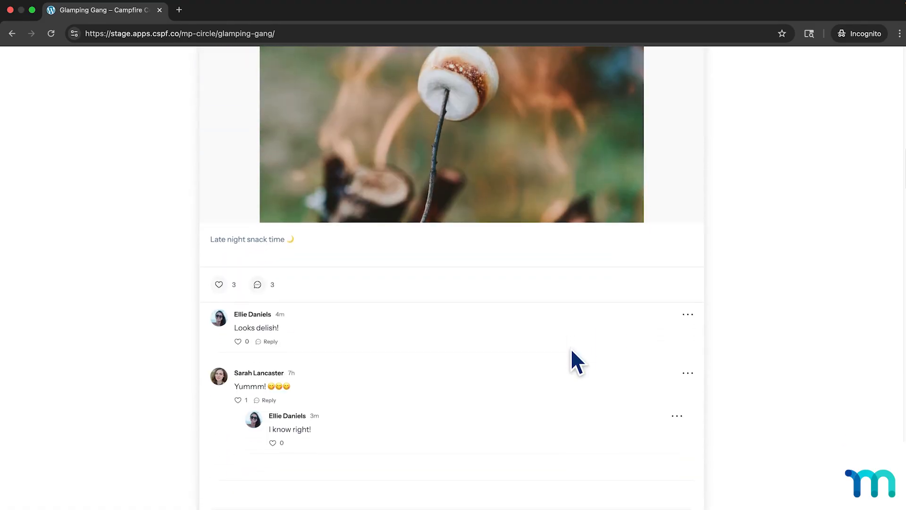
pyautogui.scroll(-2, 570, 347)
pyautogui.click(276, 250)
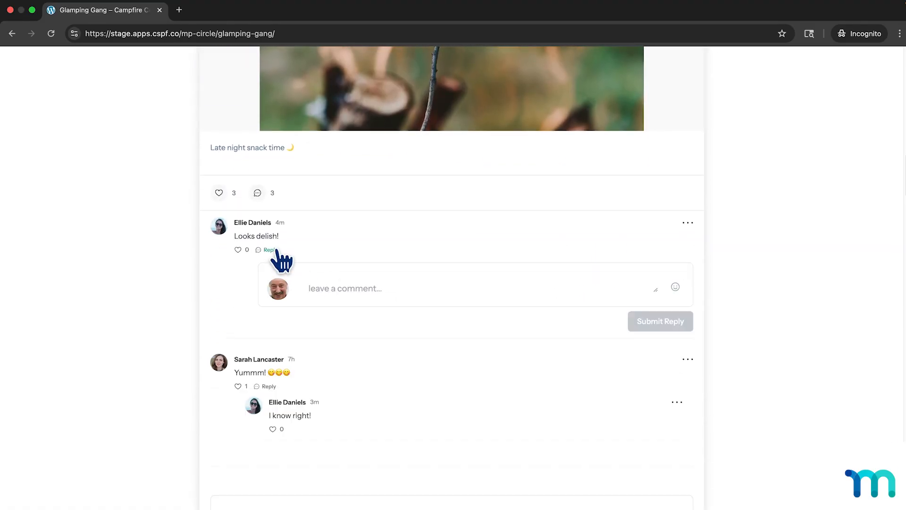
pyautogui.click(364, 289)
pyautogui.write('Not really. You are dumb for sayi')
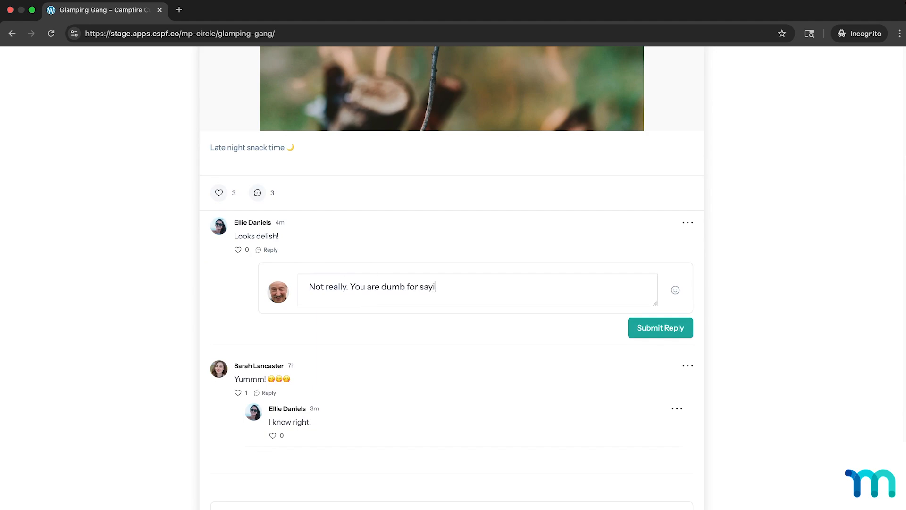
pyautogui.write('ng this.')
pyautogui.click(660, 327)
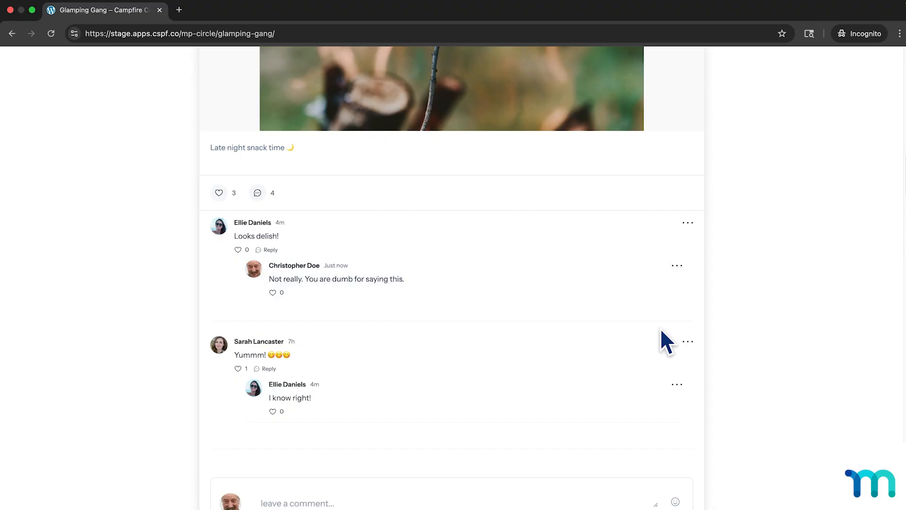
# Return to the start of the circle feed and log the member out of the site.
pyautogui.scroll(10, 445, 275)
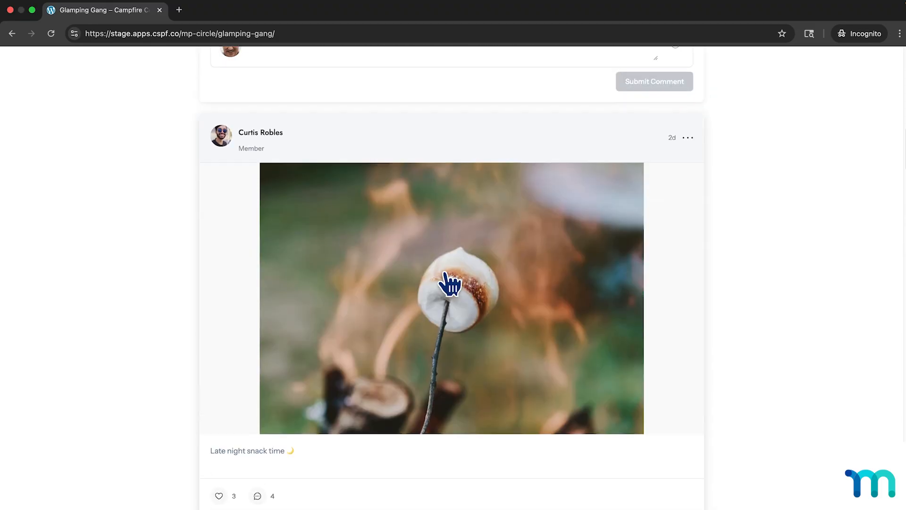
pyautogui.scroll(15, 809, 227)
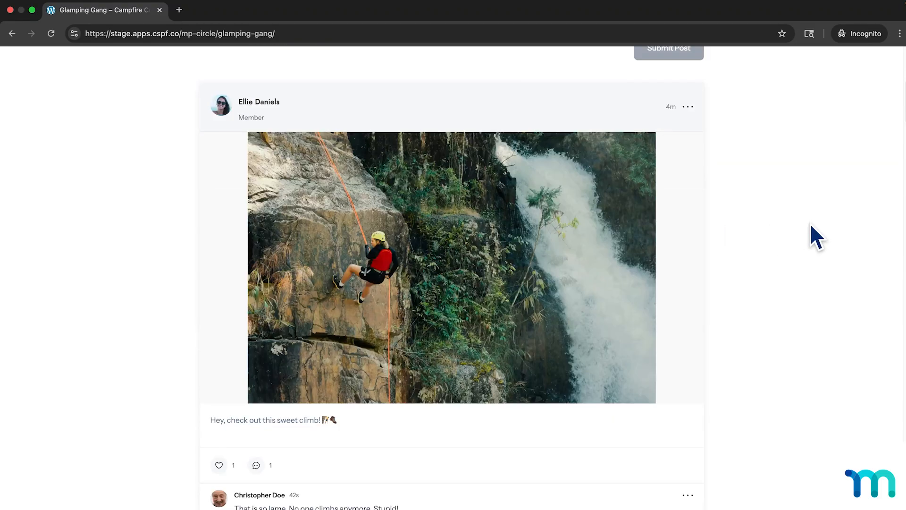
pyautogui.click(830, 75)
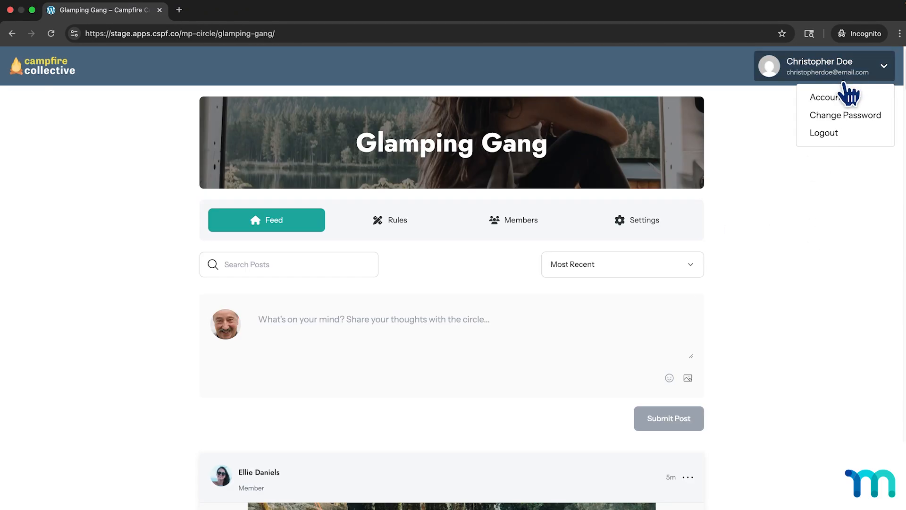
pyautogui.click(824, 134)
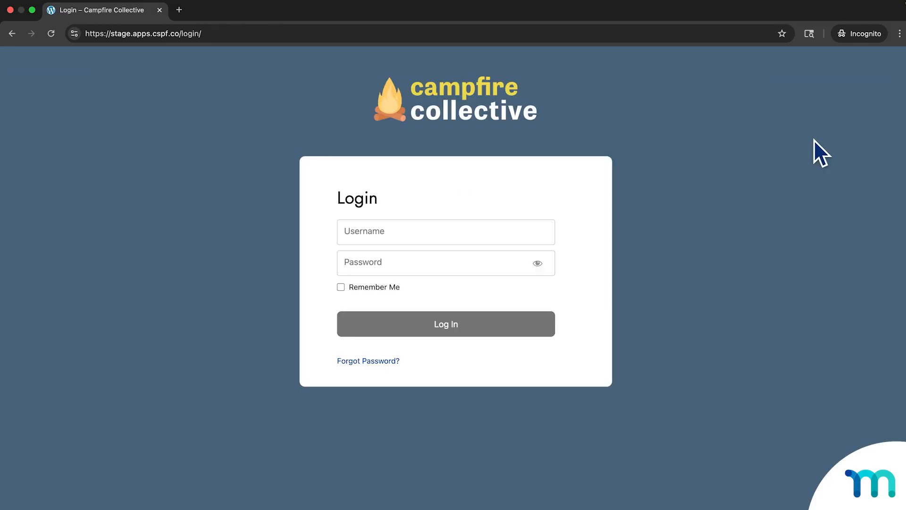
# Log in as a different circle member with that member's username and account password.
pyautogui.click(546, 225)
pyautogui.write('jas')
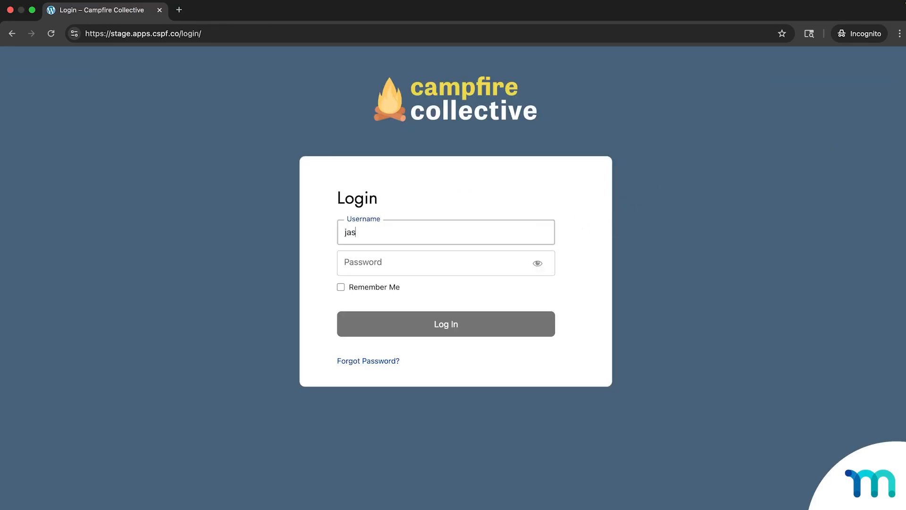
pyautogui.write('minedoe')
pyautogui.press('Tab')
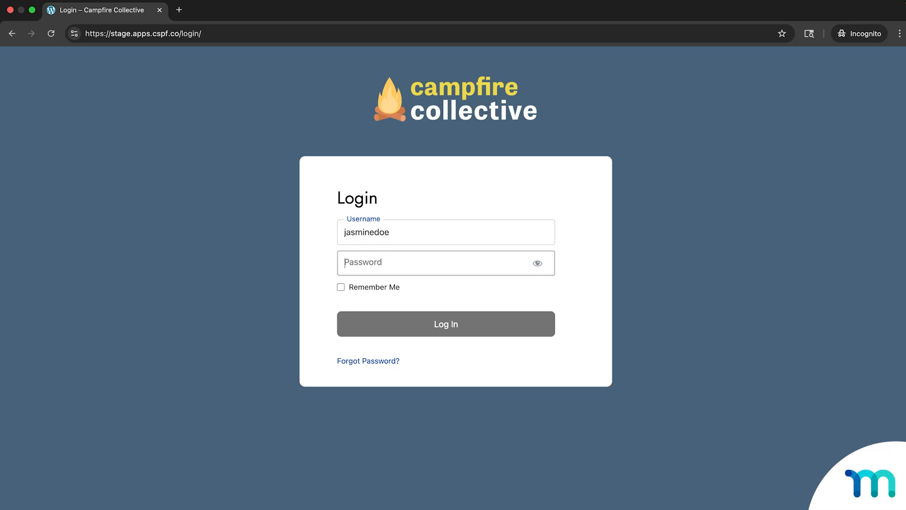
pyautogui.write('••')
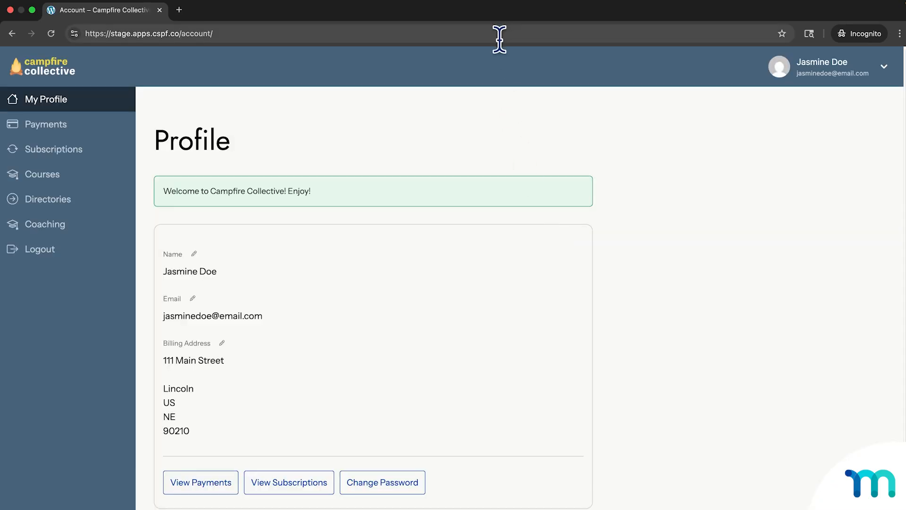
# Open the Glamping Gang circle's feed as the second member through its /mp-circle/glamping-gang/ address.
pyautogui.click(499, 34)
pyautogui.write('https://stage.apps.cspf.co/mp-circle/glamping-gang/')
pyautogui.press('Return')
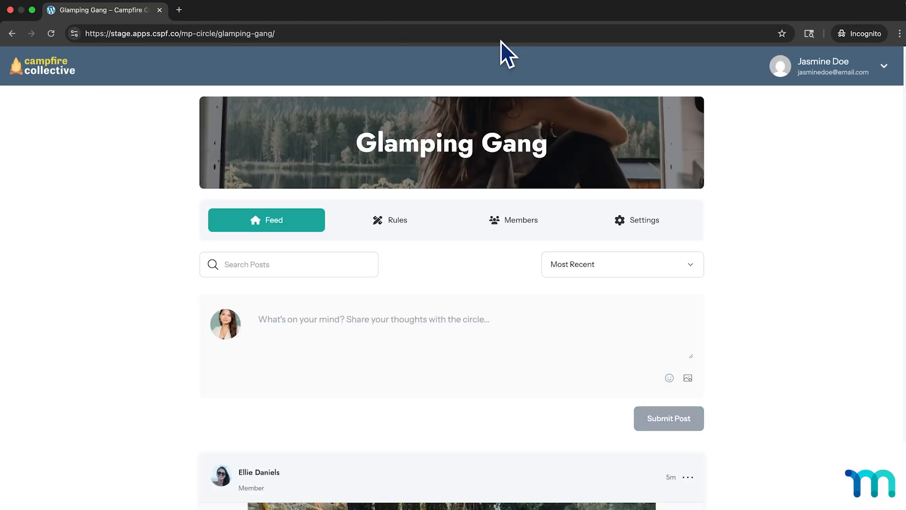
# Report the "That is so lame. No one climbs anymore. Stupid!" comment on the climb post with the reason "Abusive language.".
pyautogui.scroll(-4, 517, 307)
pyautogui.scroll(-8, 519, 305)
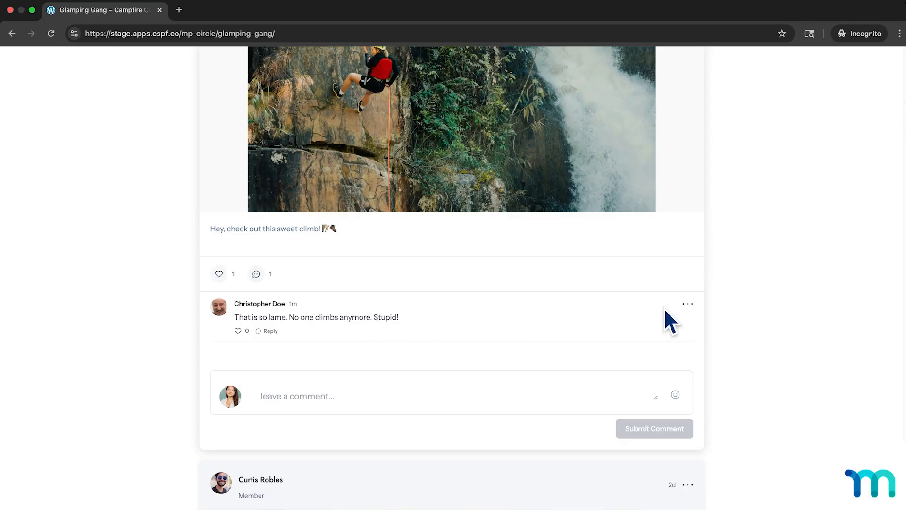
pyautogui.click(688, 305)
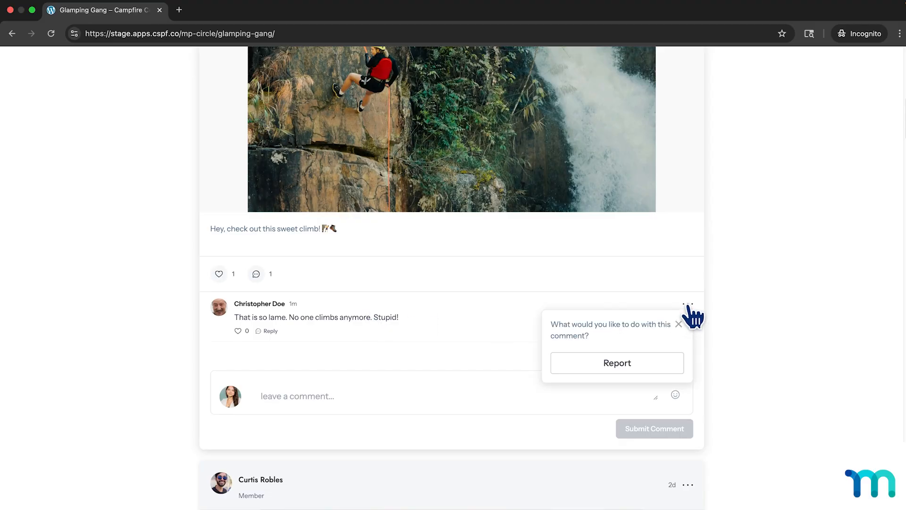
pyautogui.click(638, 371)
pyautogui.click(637, 377)
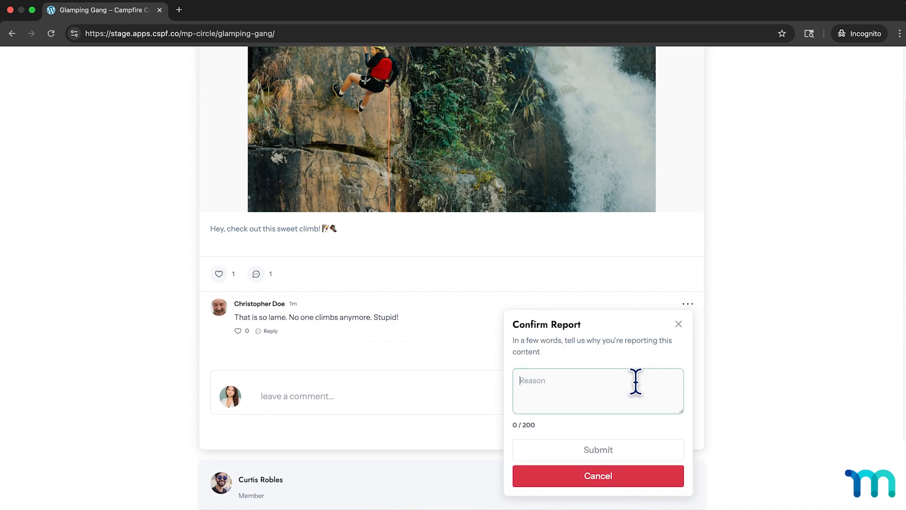
pyautogui.write('Abusive language.')
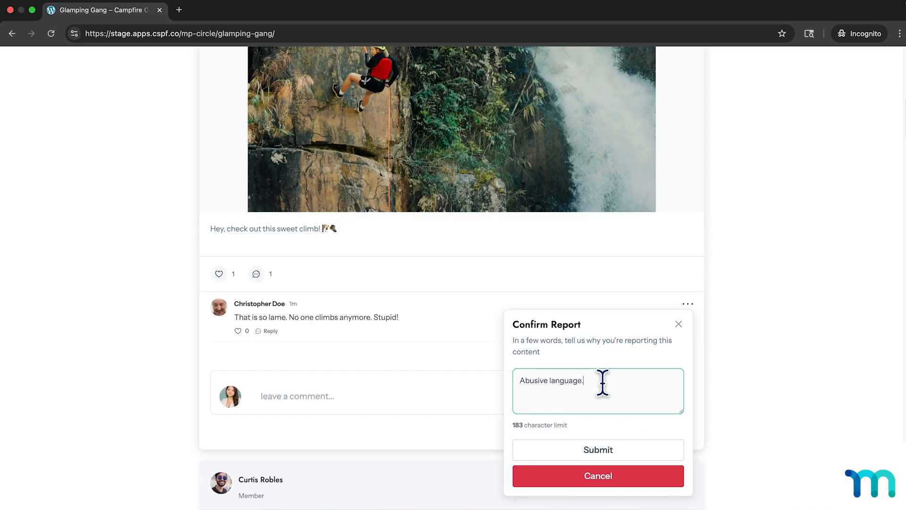
pyautogui.click(627, 450)
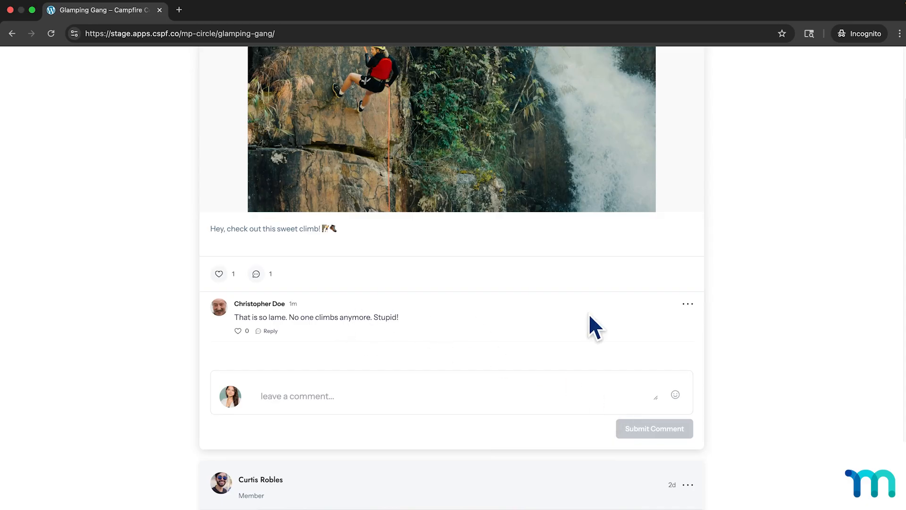
# Report the "Not really. You are dumb for saying this." reply on the late night snack post with the reason "Abusive comment".
pyautogui.scroll(-1, 699, 317)
pyautogui.scroll(-10, 703, 321)
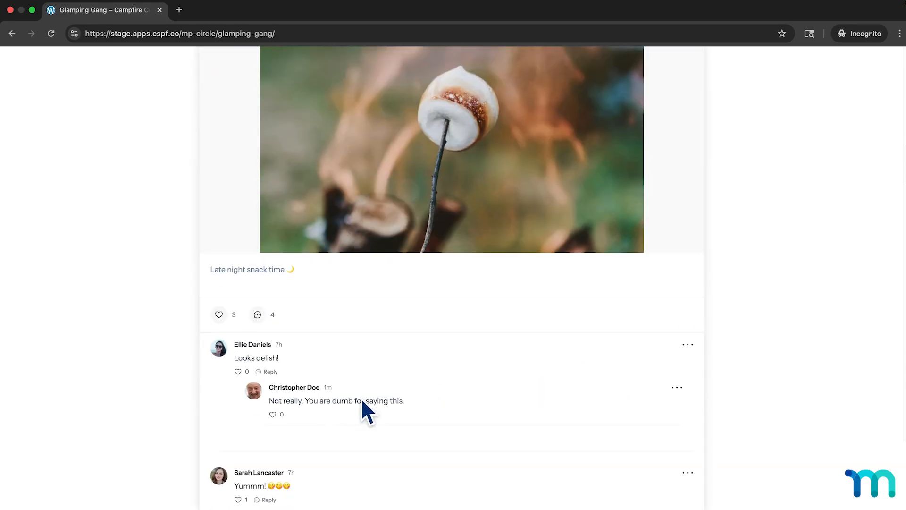
pyautogui.click(677, 388)
pyautogui.click(627, 449)
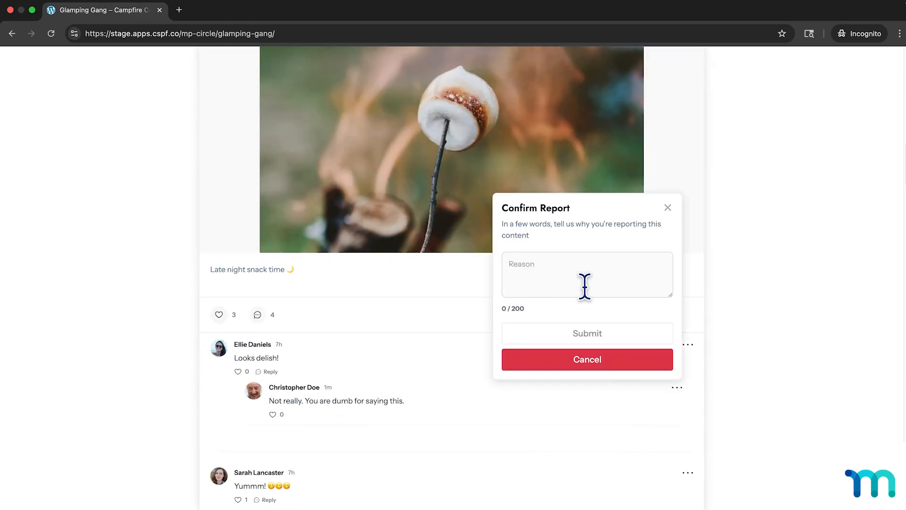
pyautogui.click(585, 285)
pyautogui.write('Abusive comment')
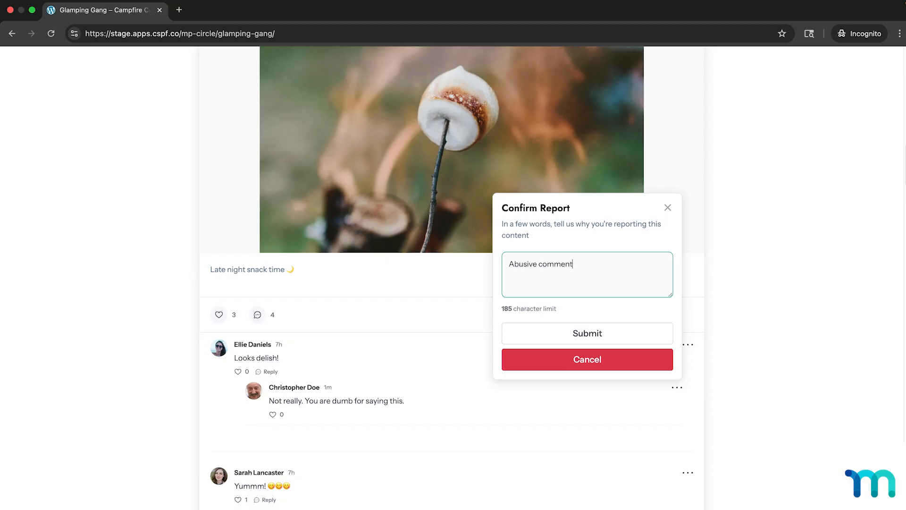
pyautogui.click(610, 333)
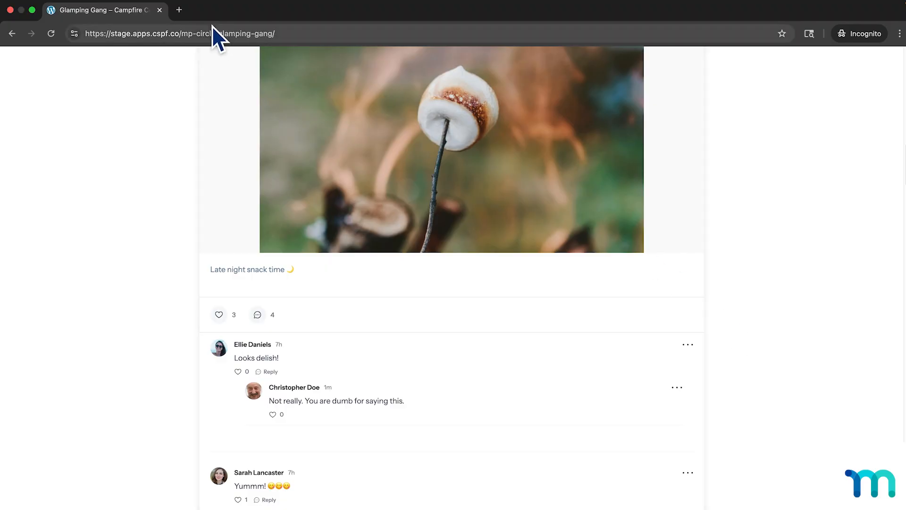
# Close the member's incognito page and the extra admin Dashboard page, and open ClubSuite's Moderation queue in the admin area.
pyautogui.click(159, 10)
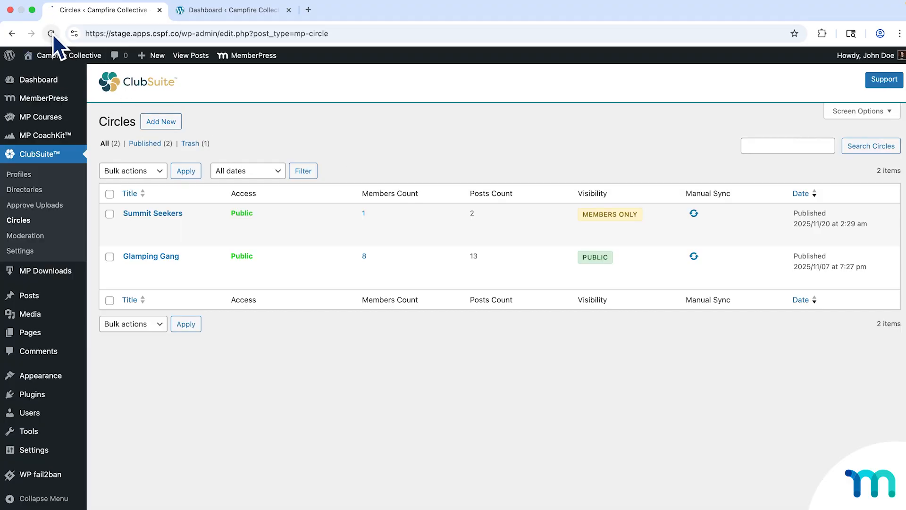
pyautogui.click(289, 11)
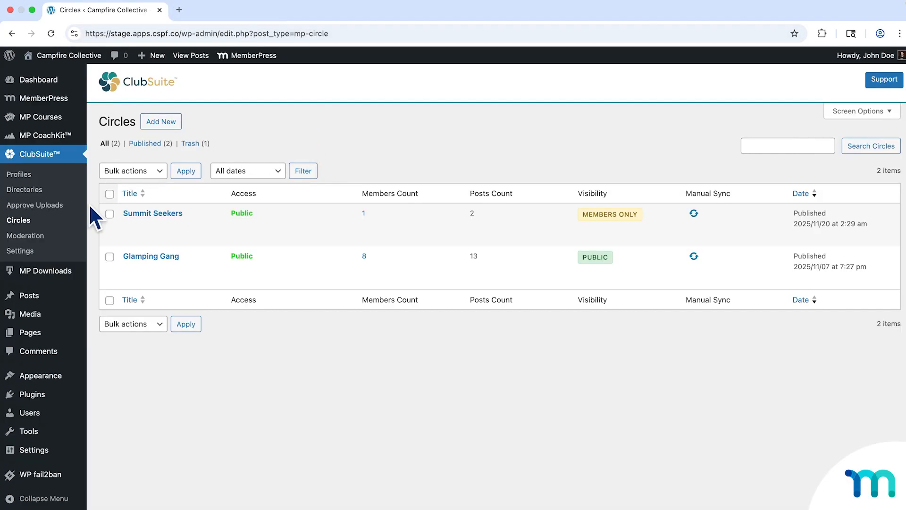
pyautogui.click(37, 239)
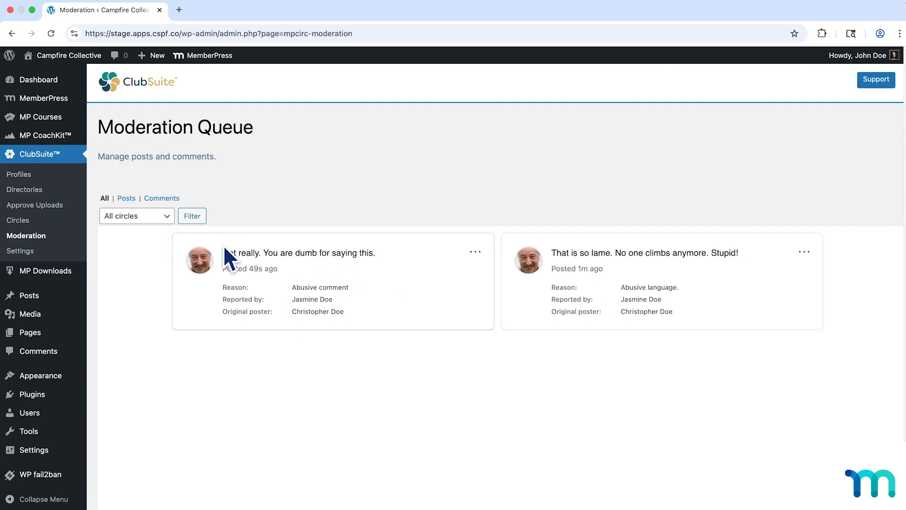
# With the queue kept on all circles, remove the reported comment "Not really. You are dumb for saying this." and confirm the removal.
pyautogui.click(167, 216)
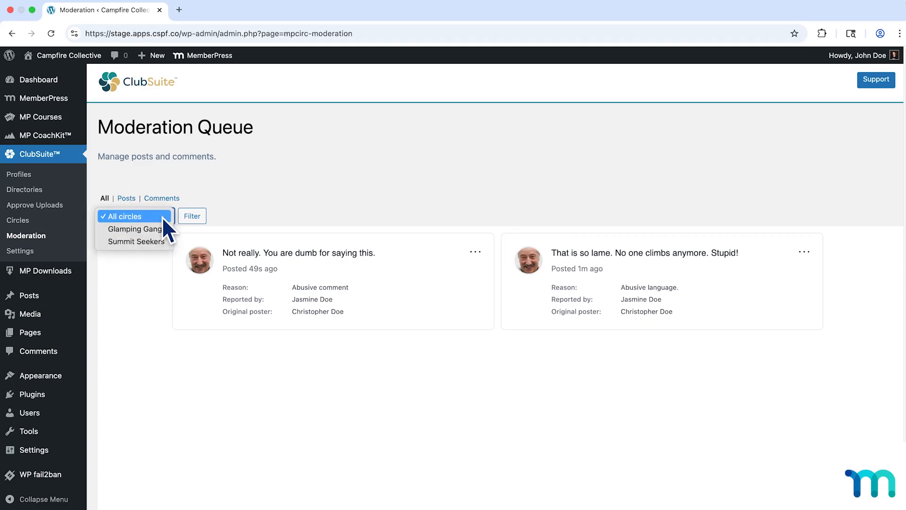
pyautogui.click(162, 216)
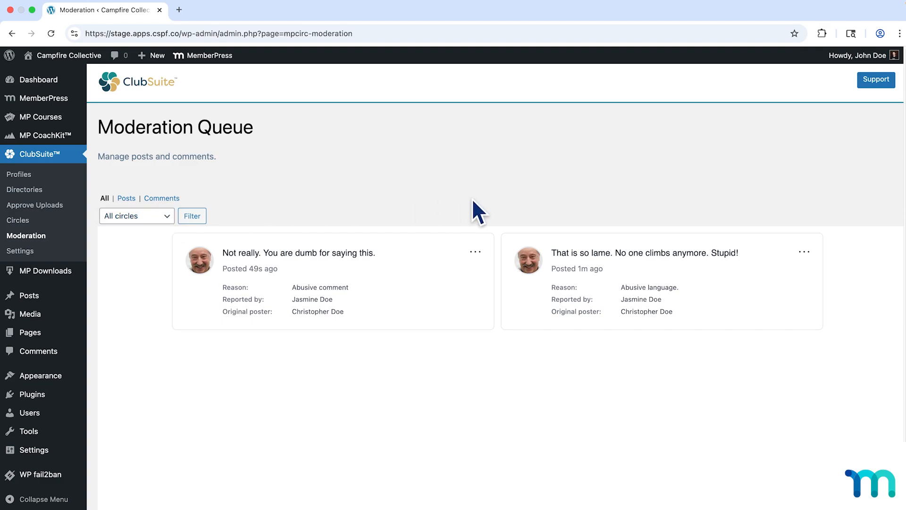
pyautogui.click(479, 256)
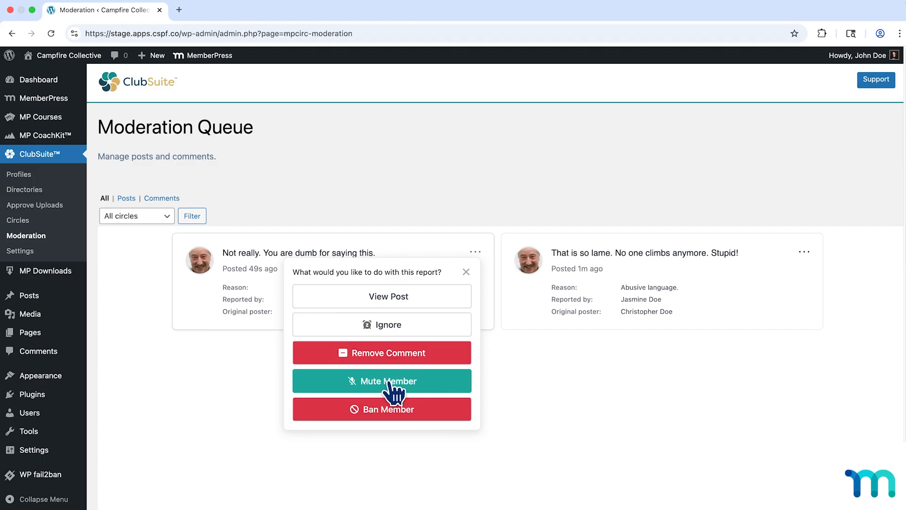
pyautogui.click(428, 358)
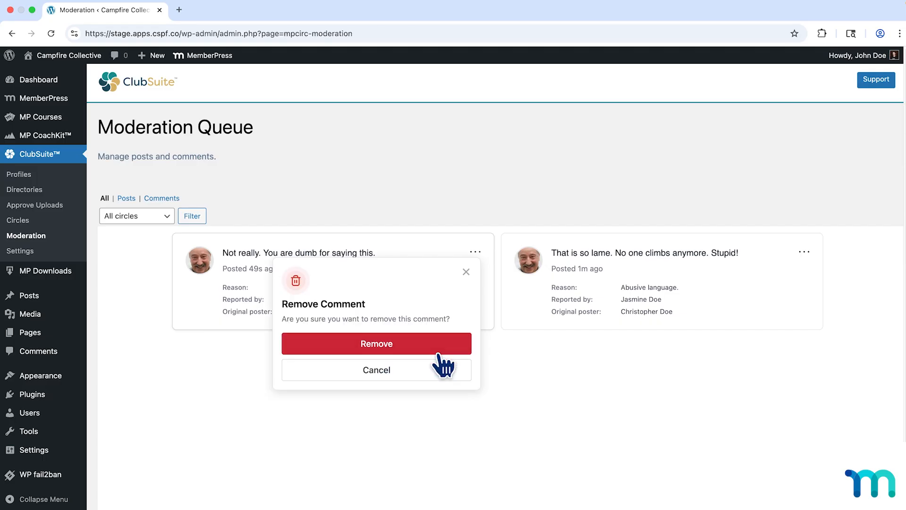
pyautogui.click(395, 351)
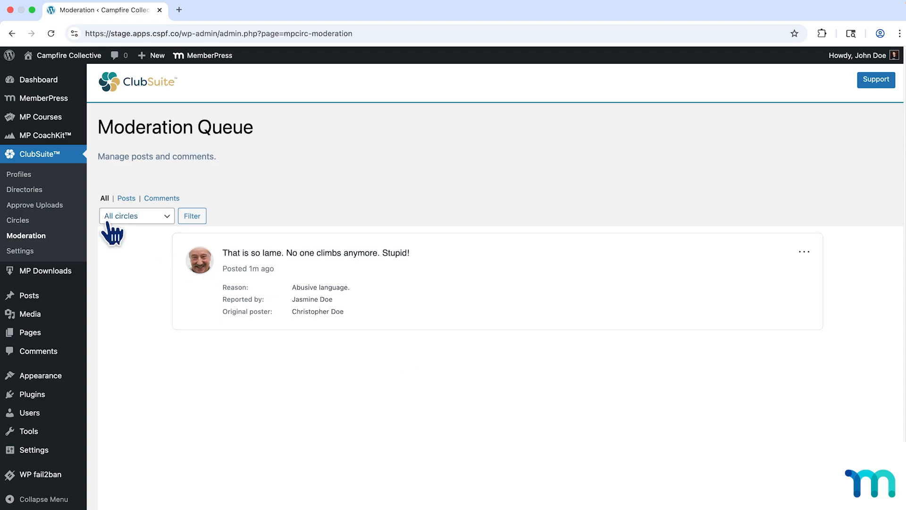
# View the Glamping Gang circle on the site from the admin Circles list and open its Moderation queue.
pyautogui.click(24, 220)
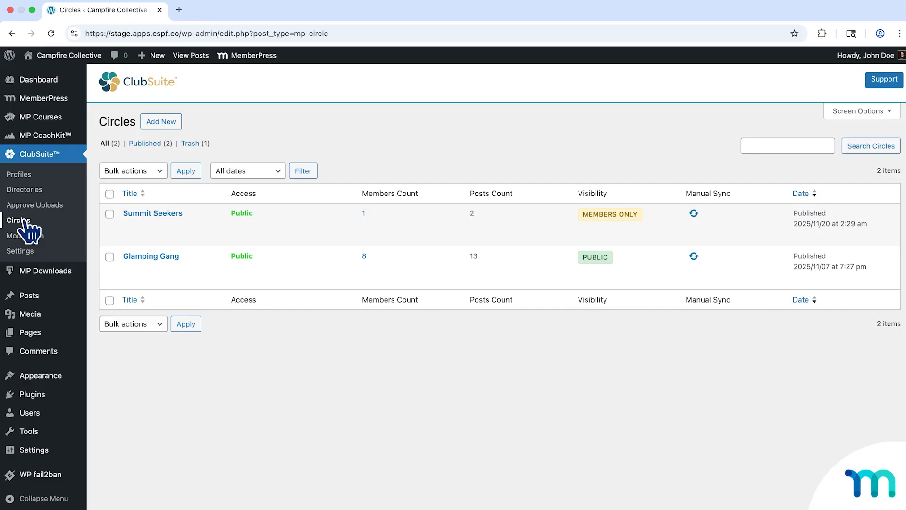
pyautogui.moveTo(136, 260)
pyautogui.click(136, 279)
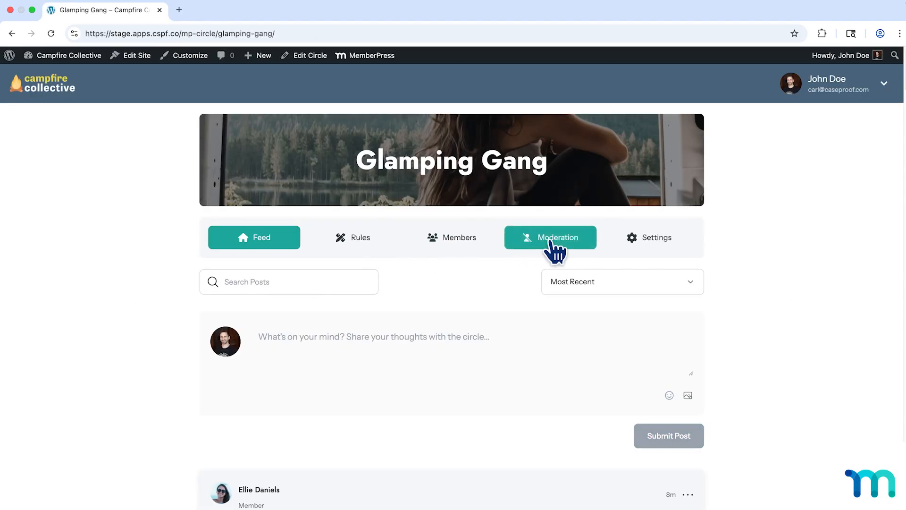
pyautogui.click(550, 240)
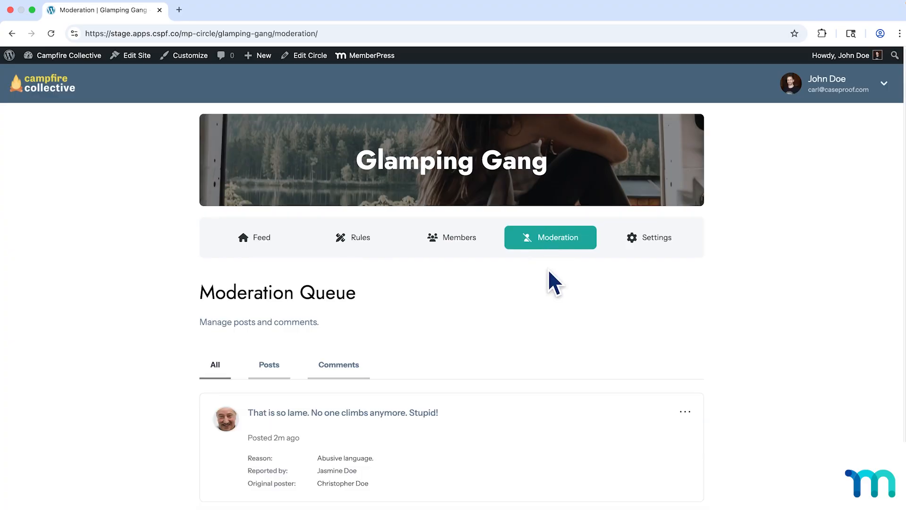
# Examine the actions offered for the reported climb comment in the circle's queue, and dismiss them without choosing any.
pyautogui.scroll(-2, 548, 296)
pyautogui.scroll(-5, 548, 296)
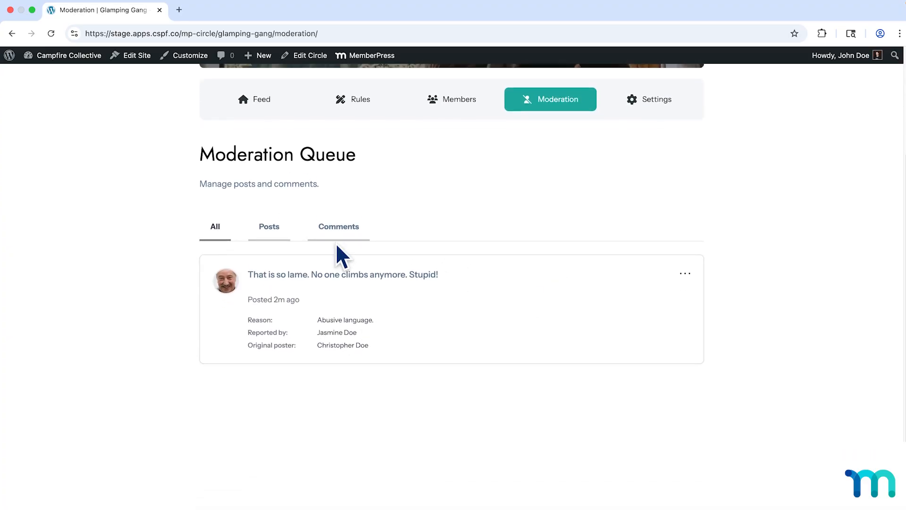
pyautogui.click(684, 274)
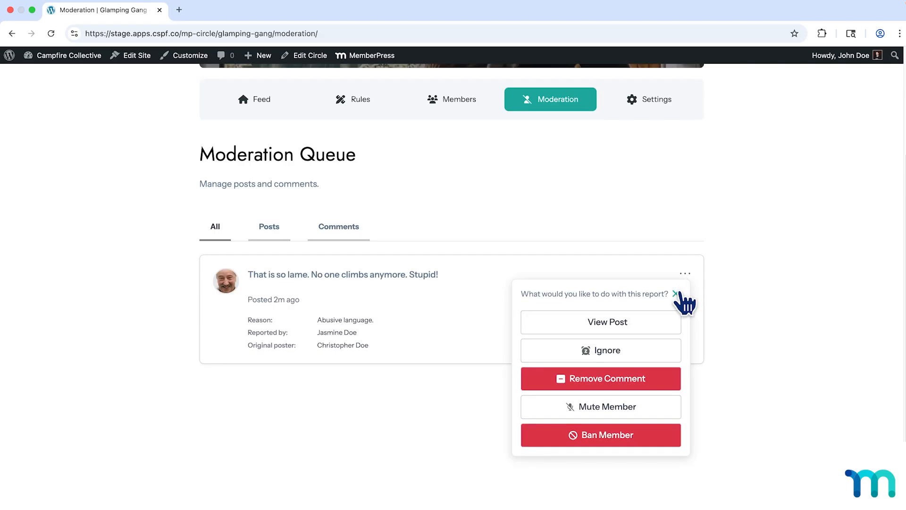
pyautogui.click(675, 294)
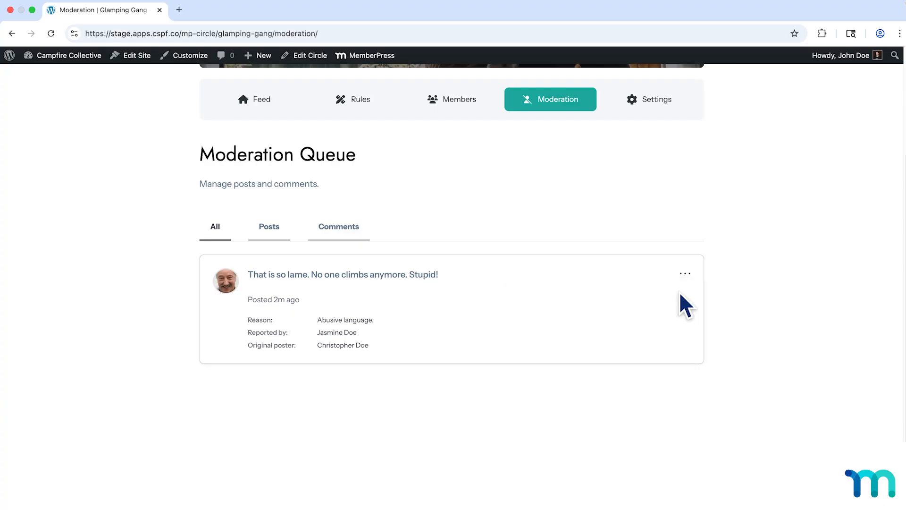
# Return to the WordPress admin dashboard and open the site's home page in an incognito window.
pyautogui.scroll(5, 678, 291)
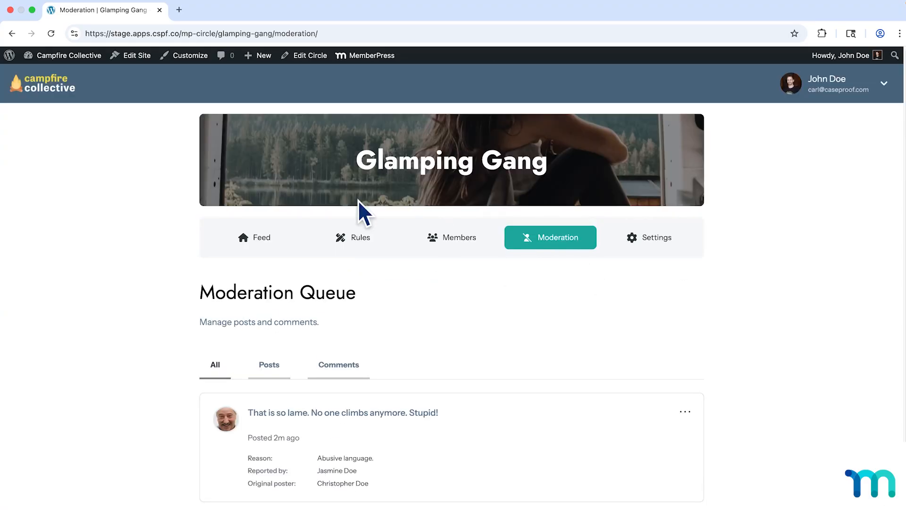
pyautogui.click(70, 59)
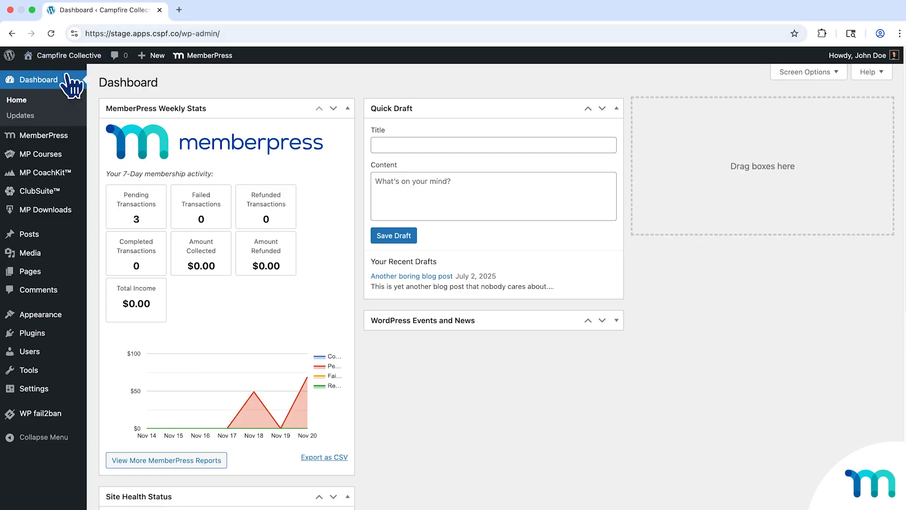
pyautogui.rightClick(61, 72)
pyautogui.click(147, 99)
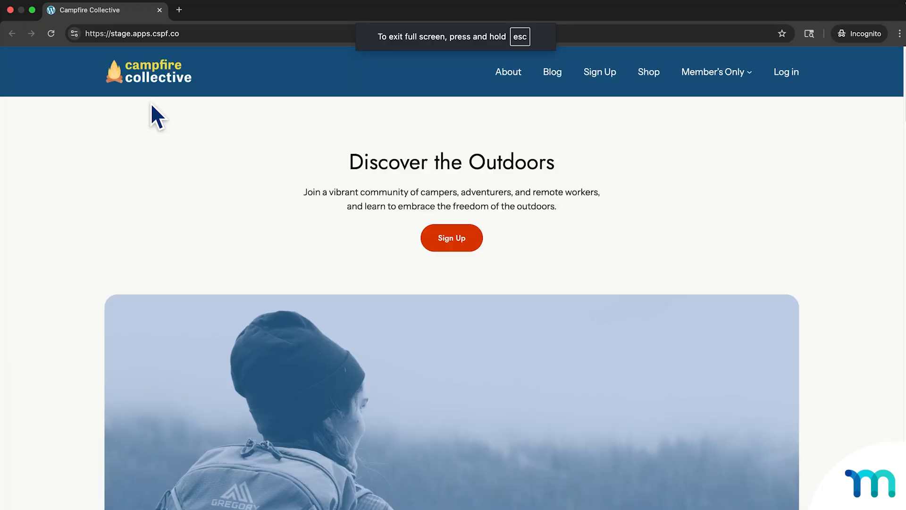
# Log in to the site as the circle's moderator with that member's username and account password.
pyautogui.click(785, 71)
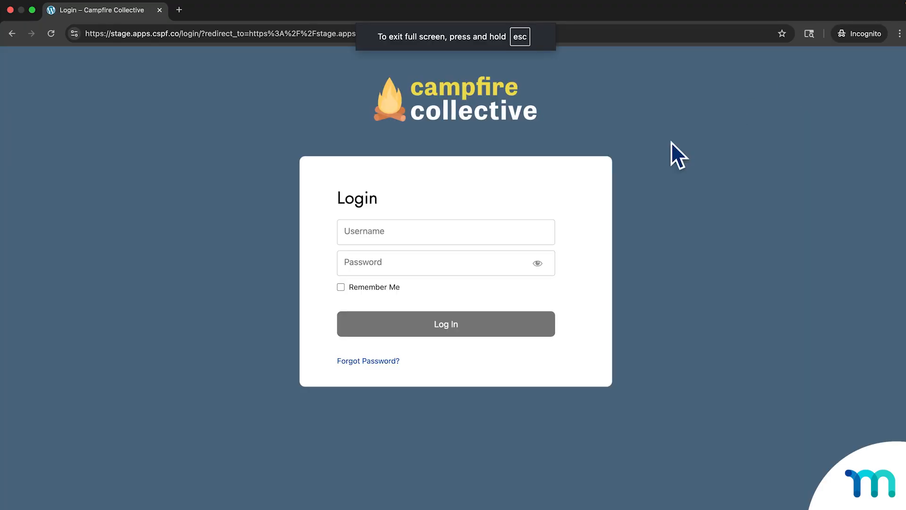
pyautogui.click(505, 232)
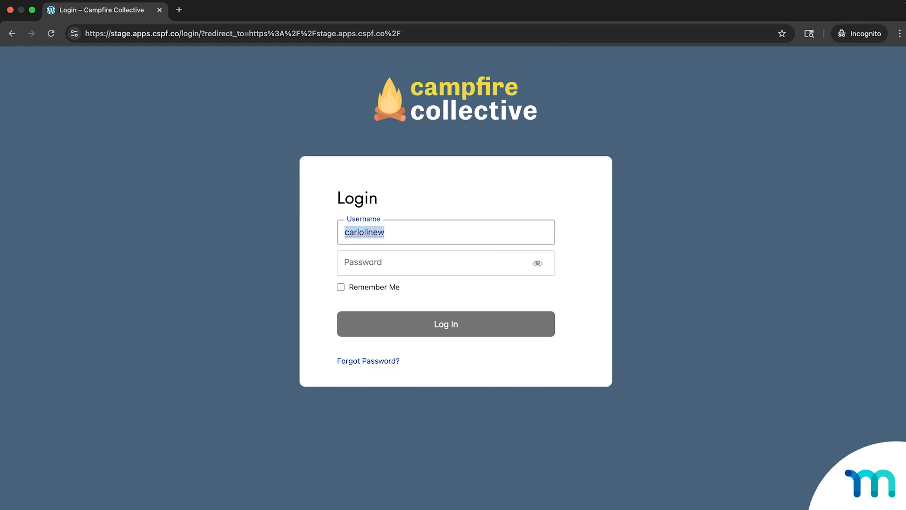
pyautogui.press('Tab')
pyautogui.write('*******')
pyautogui.press('Return')
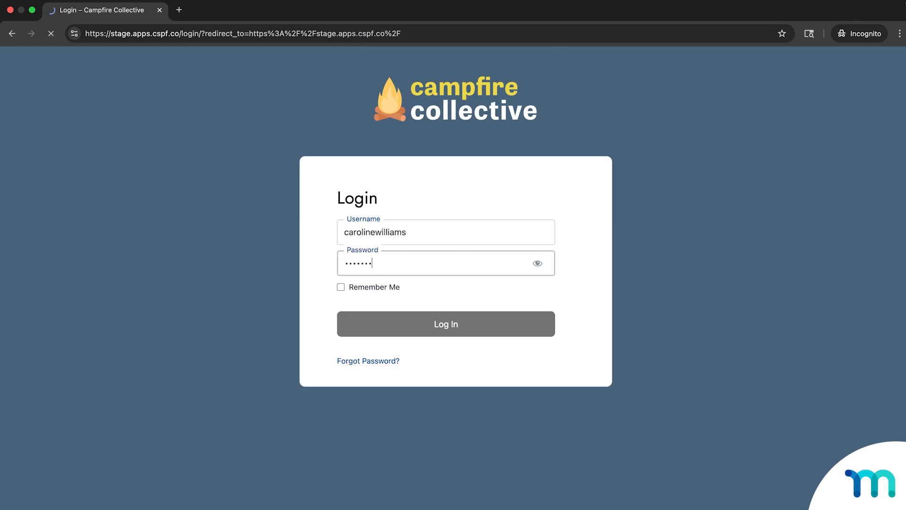
# Go to the Glamping Gang circle at its /mp-circle/glamping-gang/ address and open its Moderation queue as the moderator.
pyautogui.click(481, 41)
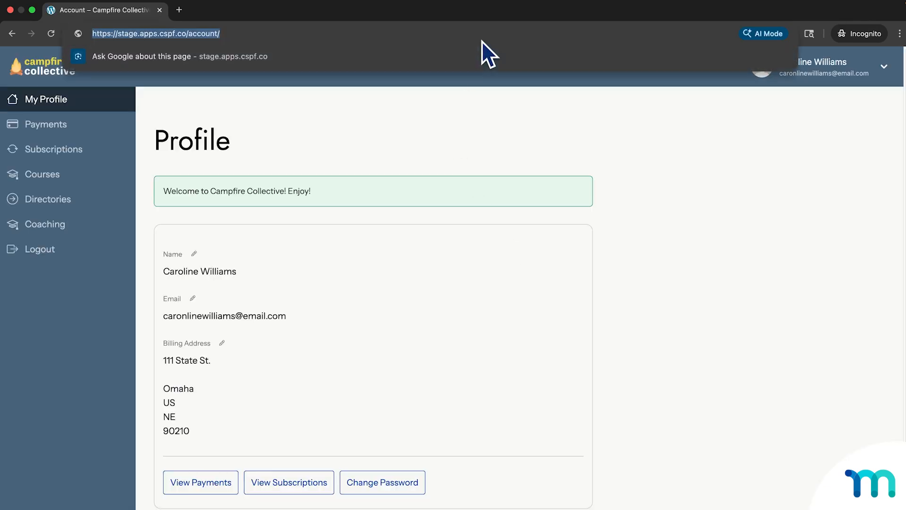
pyautogui.write('https://stage.apps.cspf.co/mp-circle/glamping-gang')
pyautogui.press('Return')
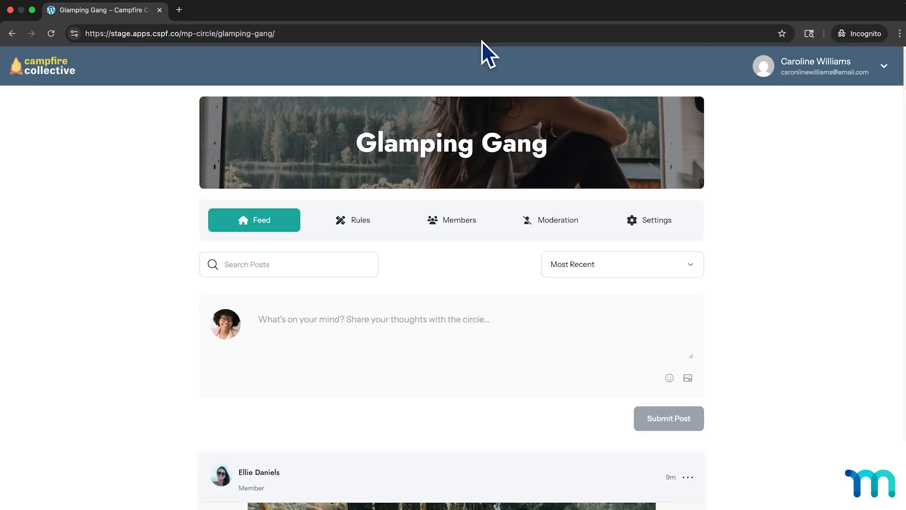
pyautogui.click(556, 220)
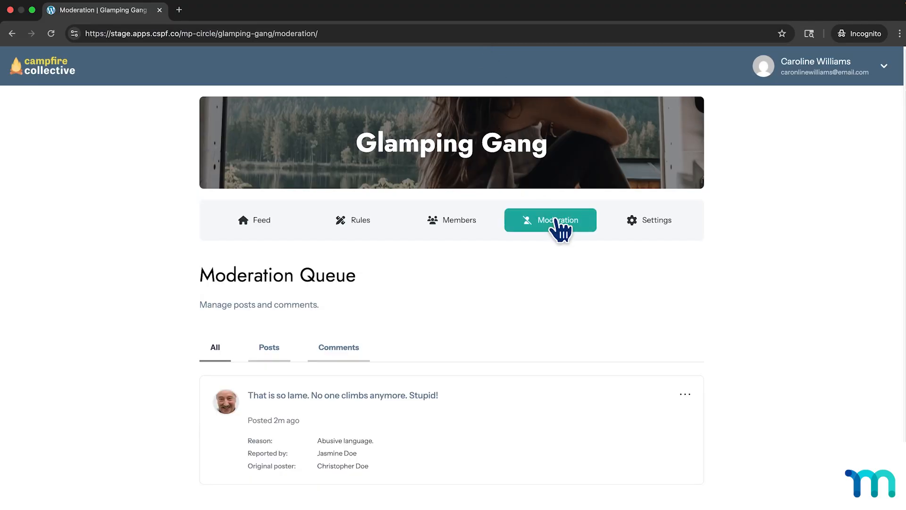
# Review the moderator's actions for the reported climb comment, dismiss them unused, and return to the circle's feed.
pyautogui.scroll(-3, 561, 358)
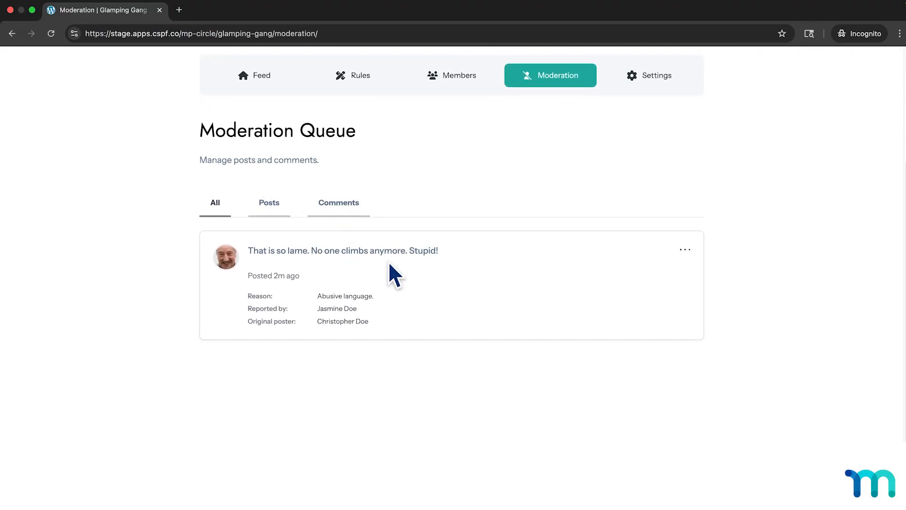
pyautogui.click(685, 251)
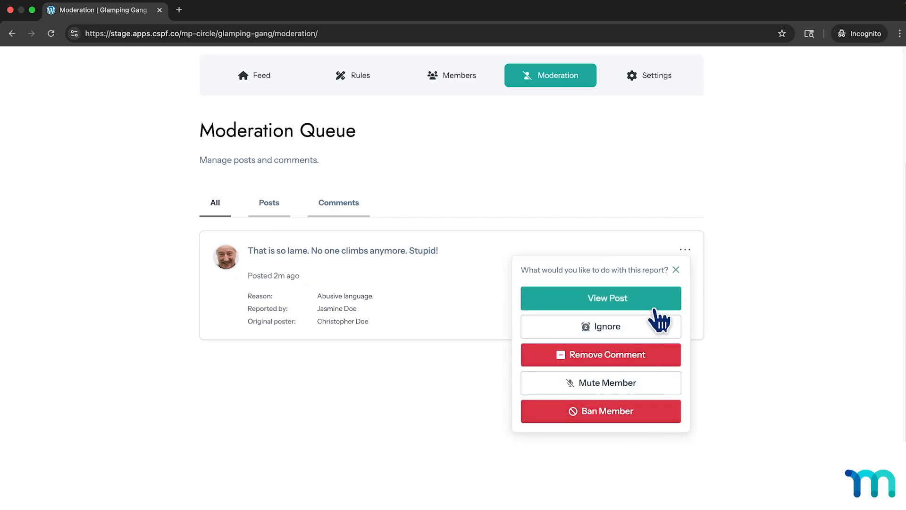
pyautogui.click(676, 270)
pyautogui.scroll(3, 593, 250)
pyautogui.click(283, 179)
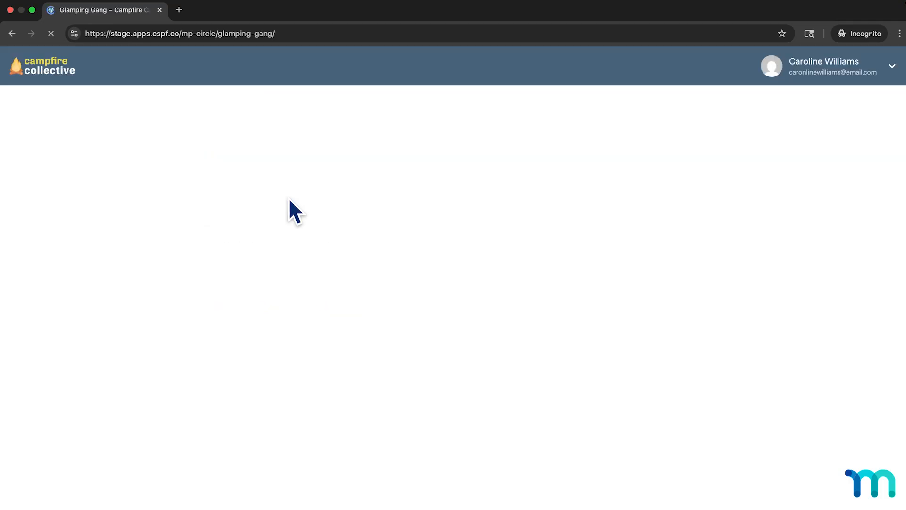
# Delete the "That is so lame" comment under the sweet climb post in the Glamping Gang feed as the moderator.
pyautogui.scroll(-4, 438, 290)
pyautogui.scroll(-7, 438, 289)
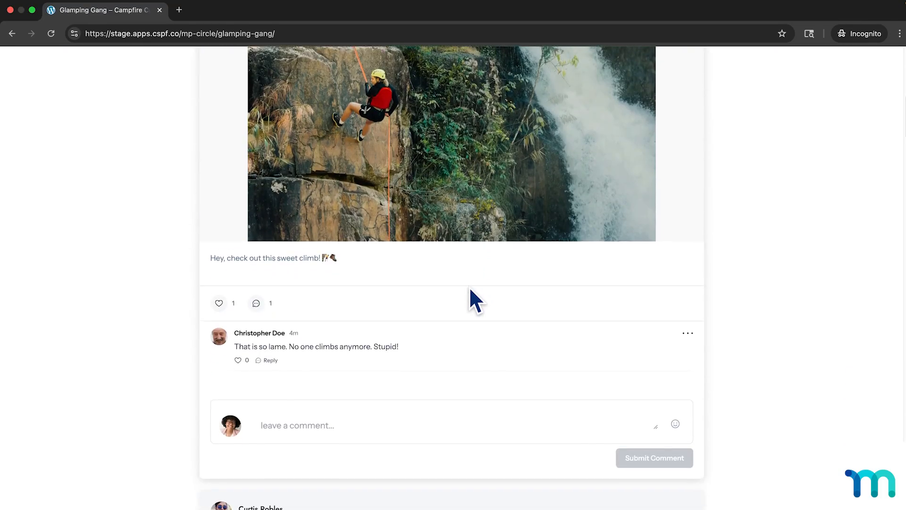
pyautogui.click(688, 305)
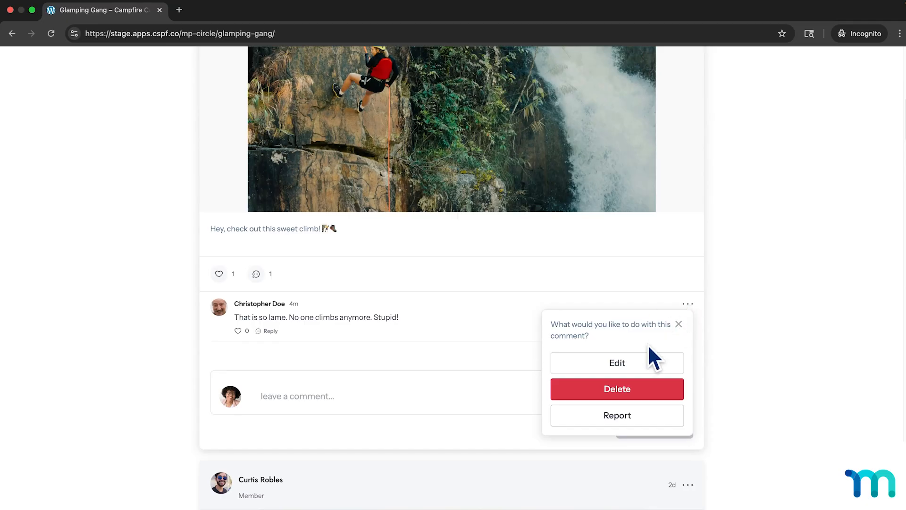
pyautogui.click(630, 388)
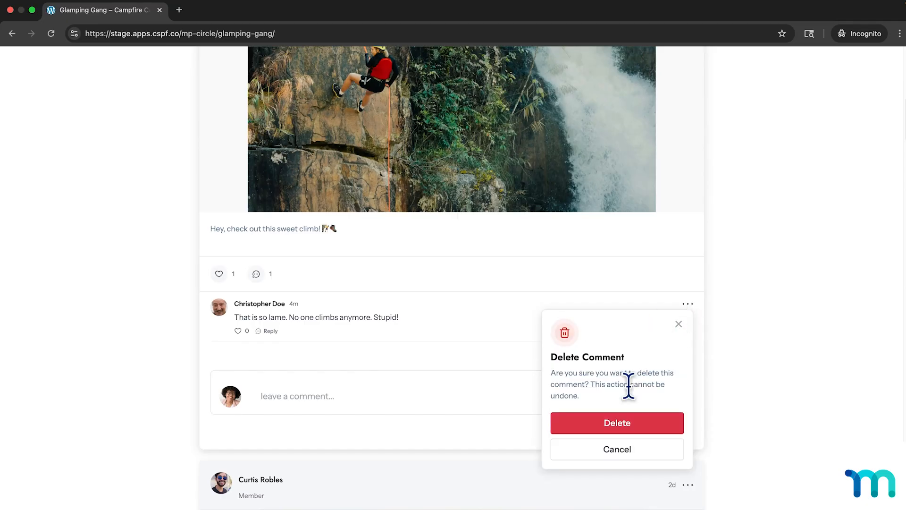
pyautogui.click(622, 417)
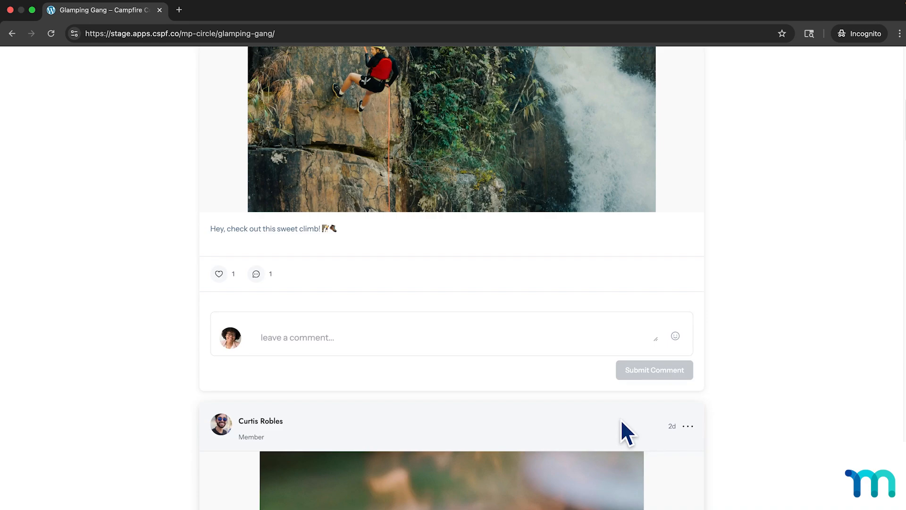
pyautogui.scroll(3, 739, 415)
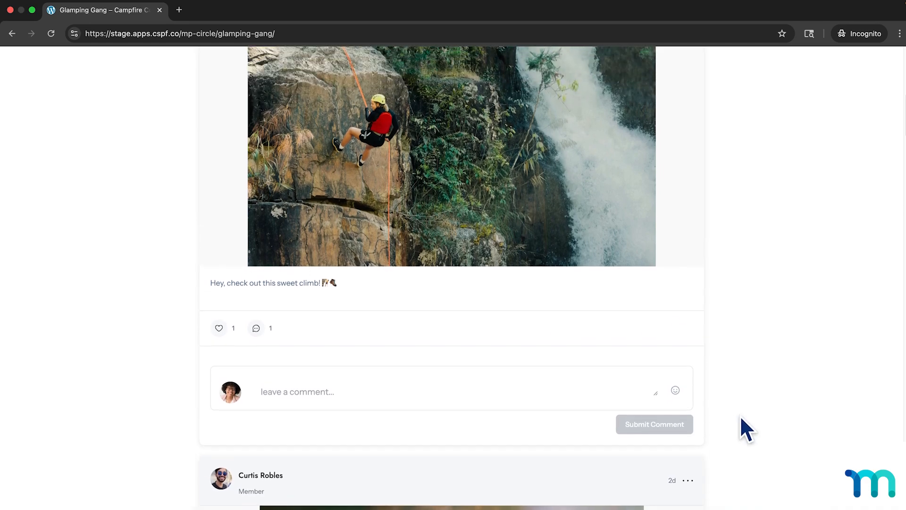
pyautogui.scroll(8, 739, 415)
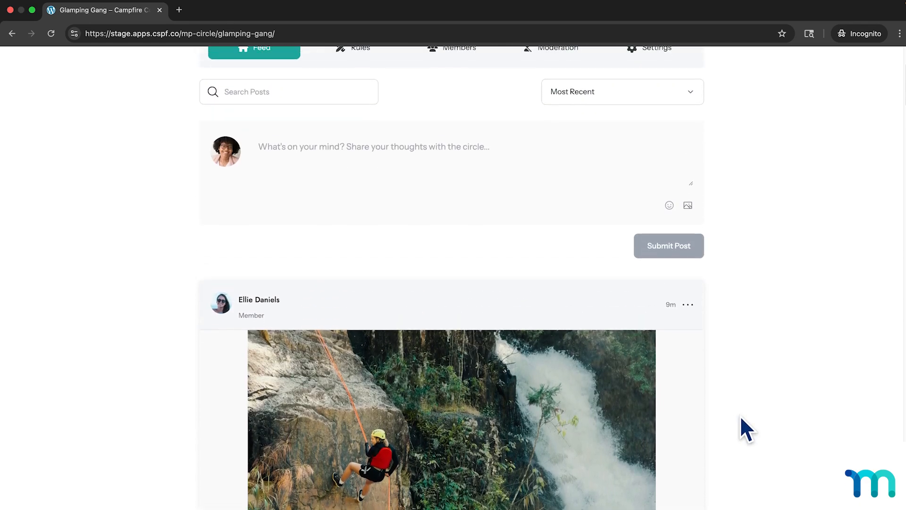
pyautogui.scroll(4, 739, 416)
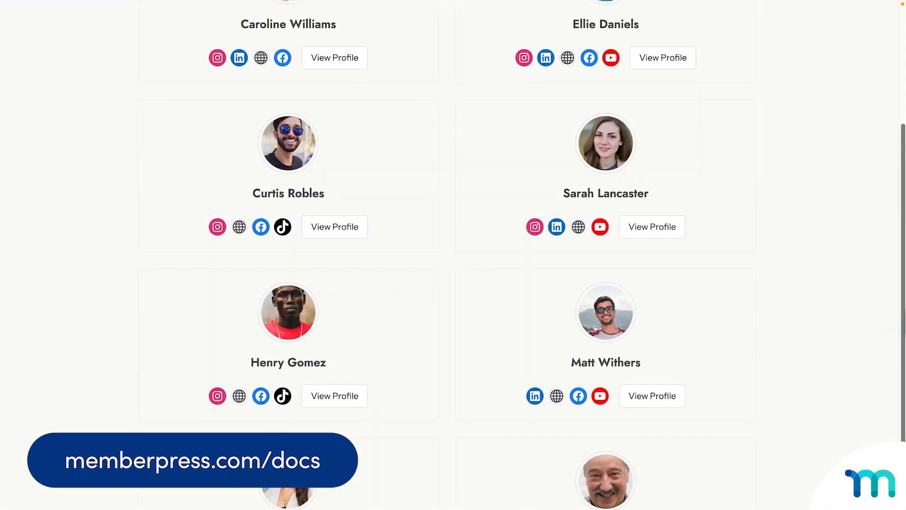
# Switch the Campfire Collective member directory from grid to list layout and look through the member entries.
pyautogui.scroll(3, 453, 255)
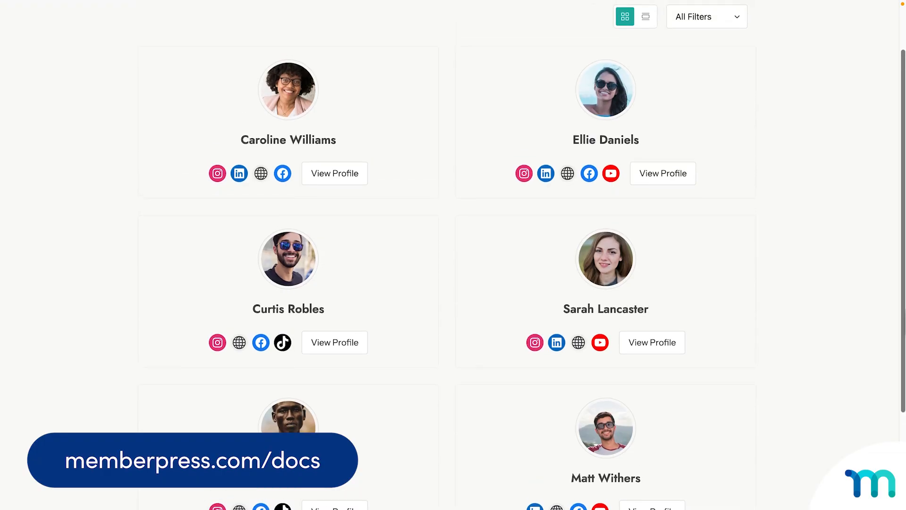
pyautogui.scroll(2, 453, 255)
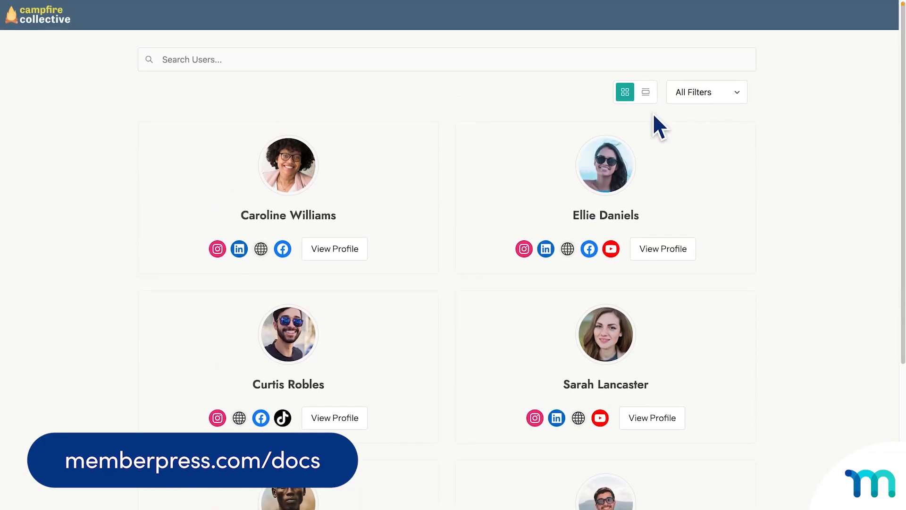
pyautogui.click(646, 92)
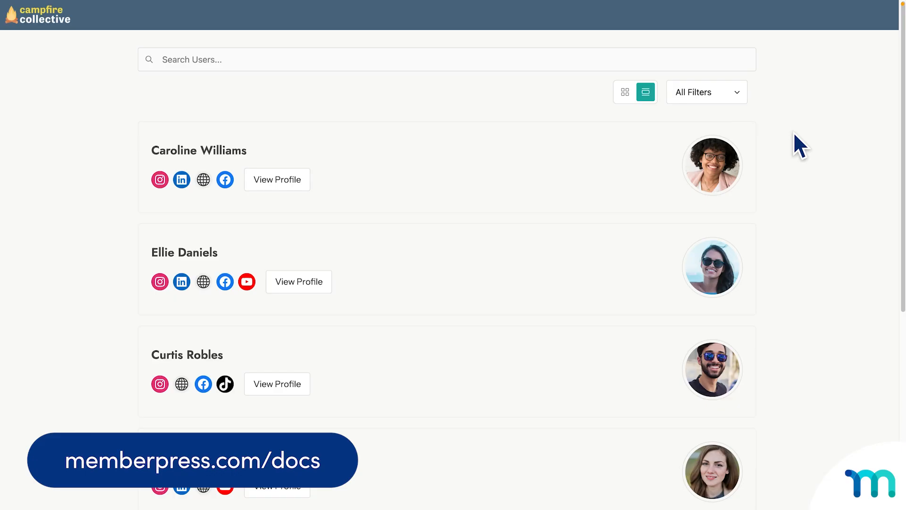
pyautogui.scroll(-3, 795, 134)
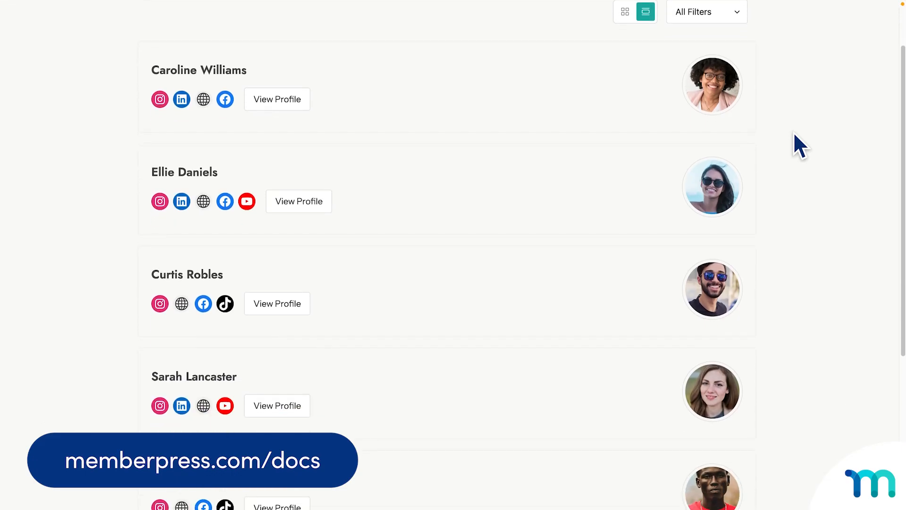
pyautogui.scroll(-2, 794, 134)
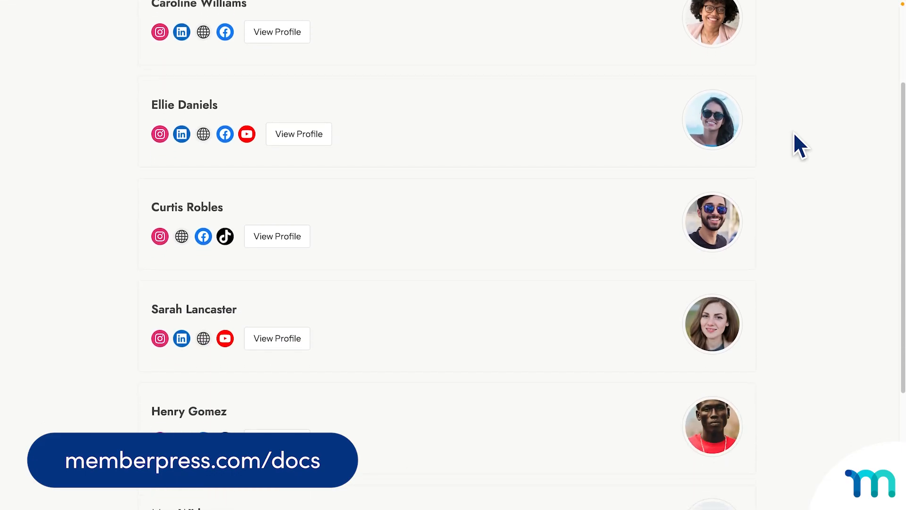
pyautogui.scroll(-2, 795, 134)
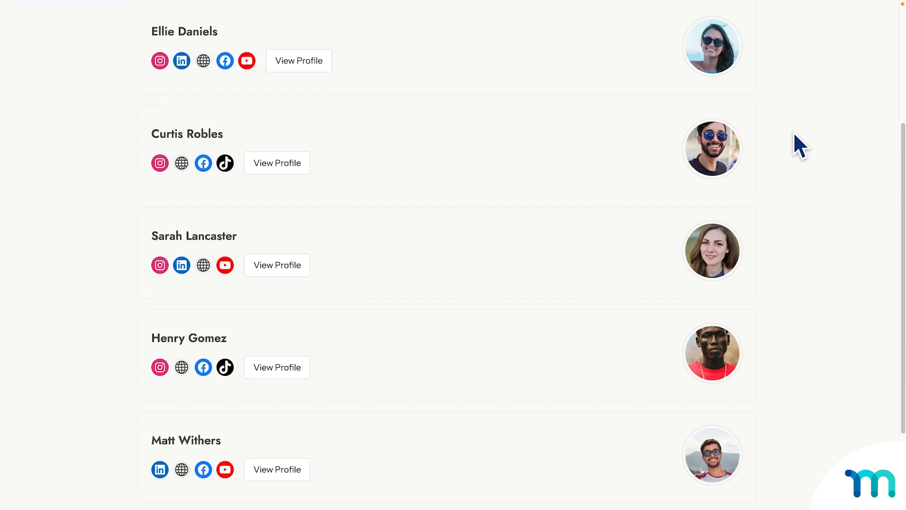
pyautogui.scroll(-2, 795, 134)
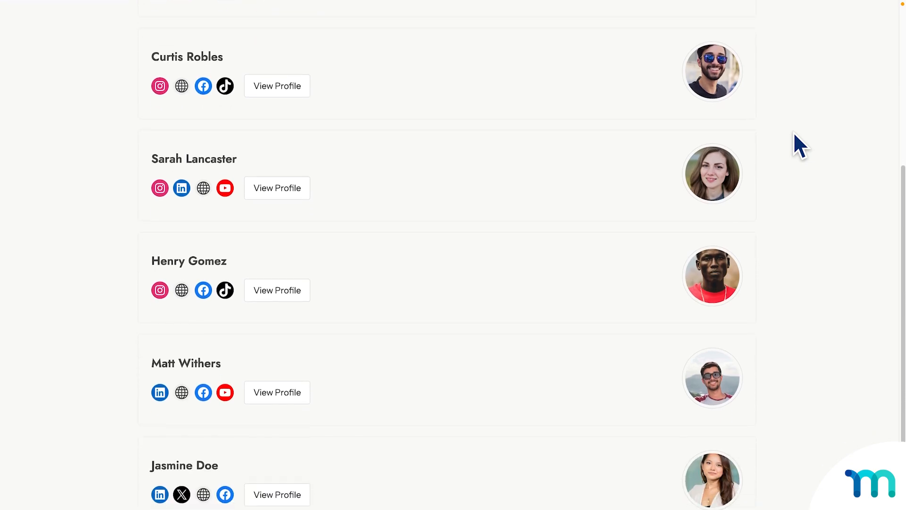
pyautogui.scroll(-2, 795, 133)
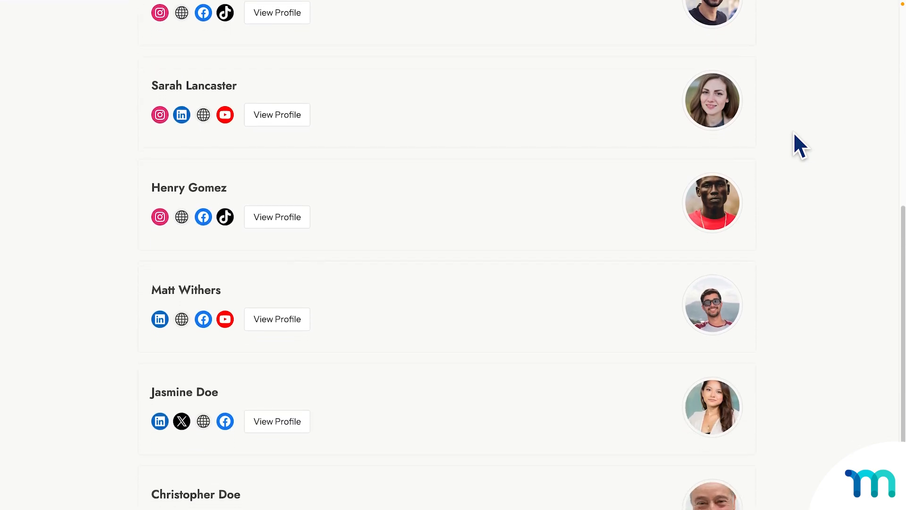
pyautogui.scroll(-1, 794, 133)
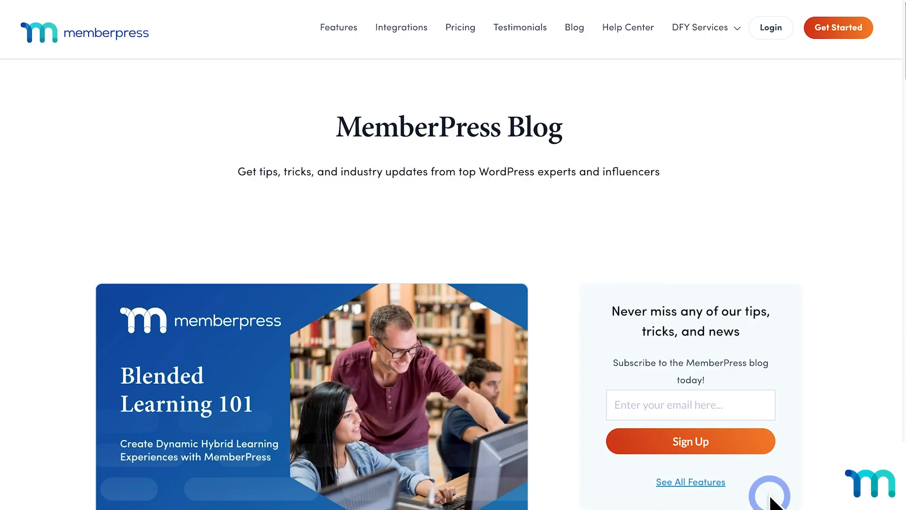
# Browse the MemberPress Blog posts down to the Connect with us section and open the YouTube link.
pyautogui.scroll(-14, 581, 413)
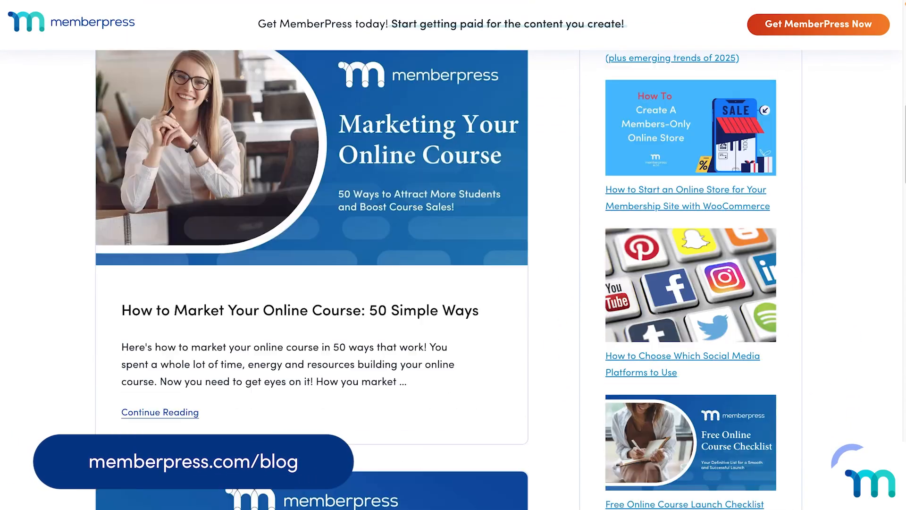
pyautogui.scroll(-9, 689, 283)
pyautogui.click(746, 326)
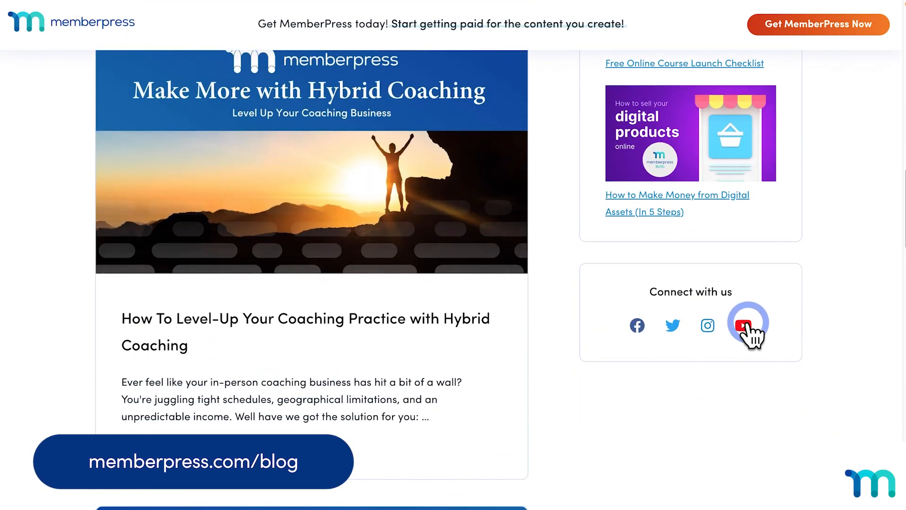